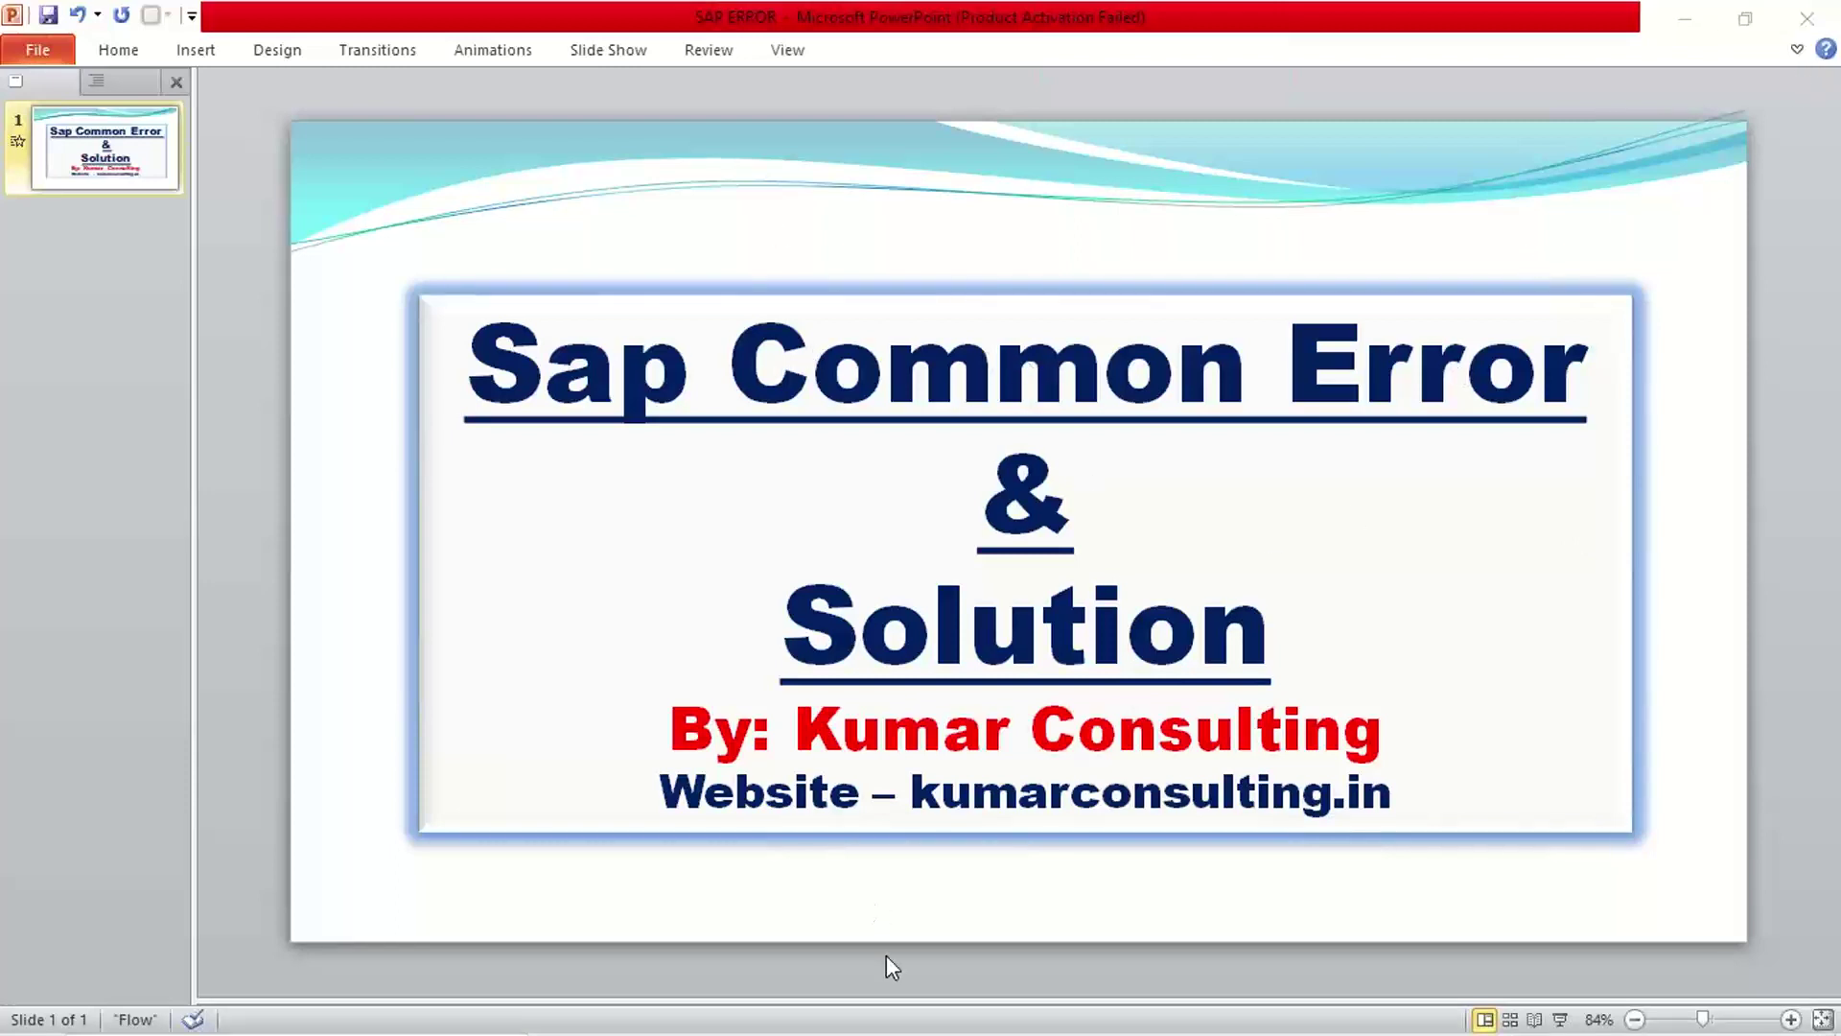
Step: Switch to the SAP Easy Access session and open transaction MIGO for a goods receipt against a purchase order
mouse_move(825, 1007)
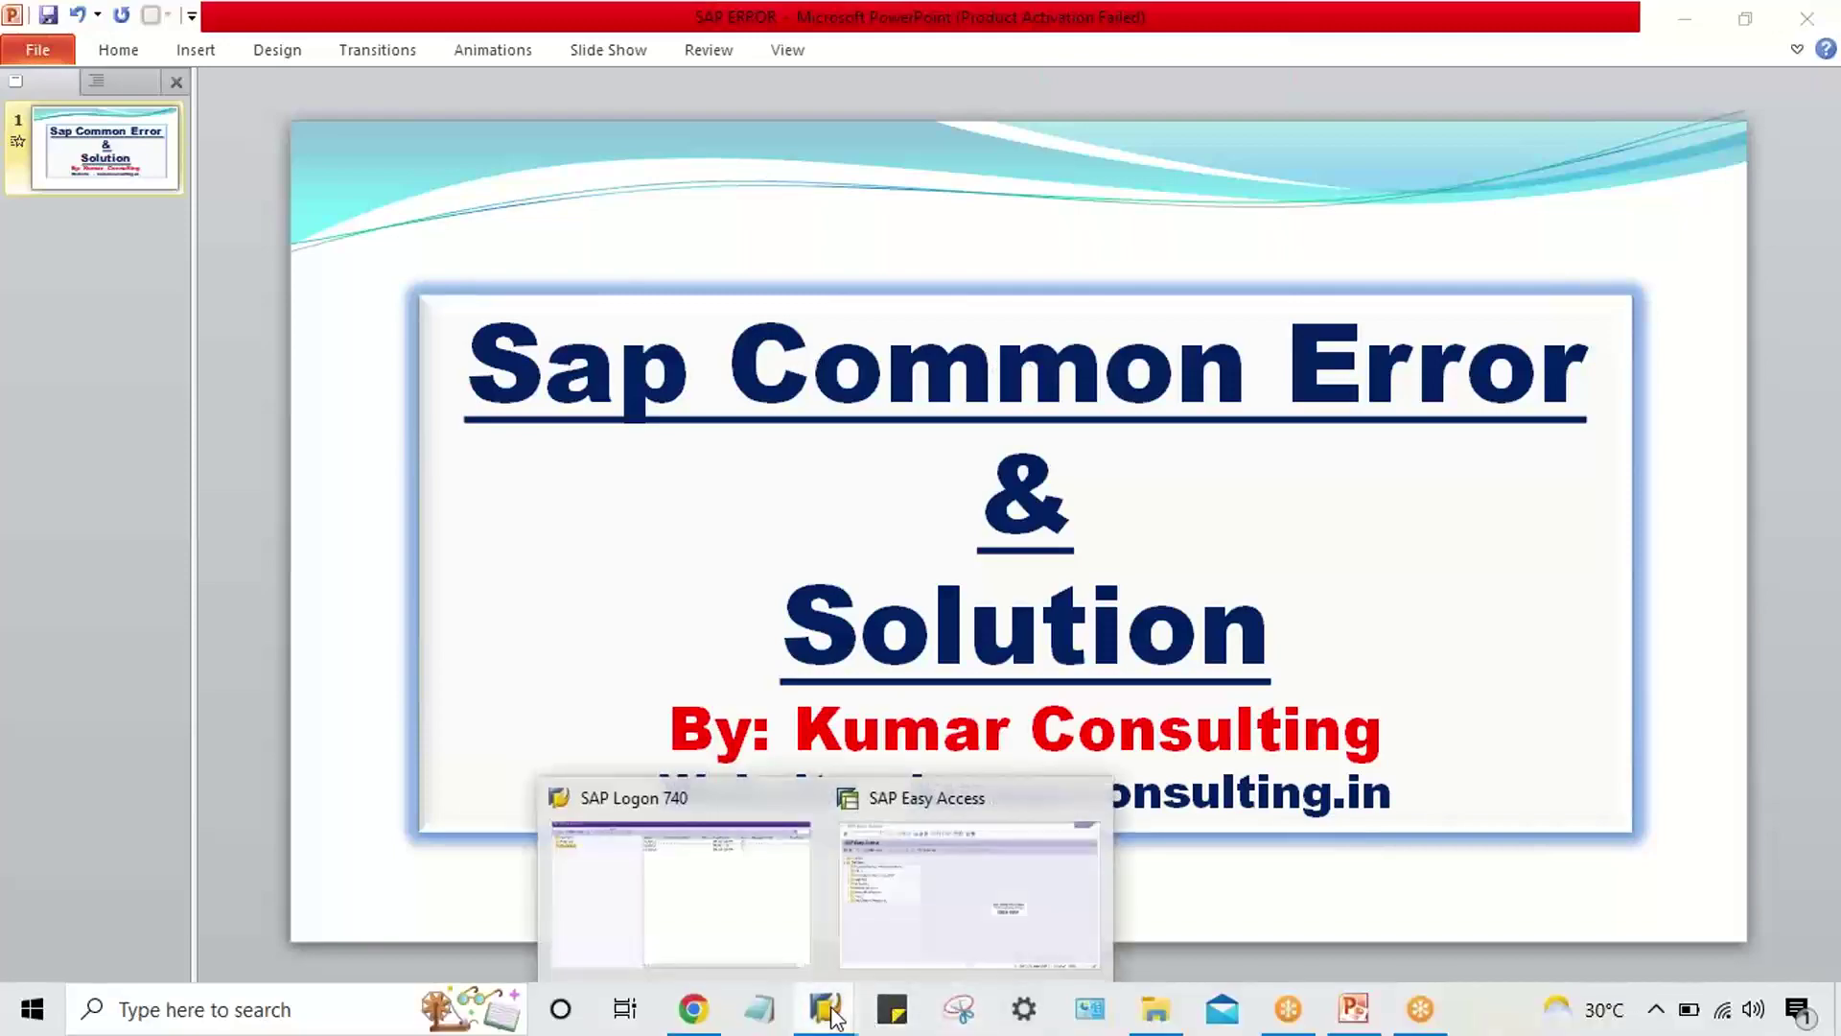
left_click(911, 944)
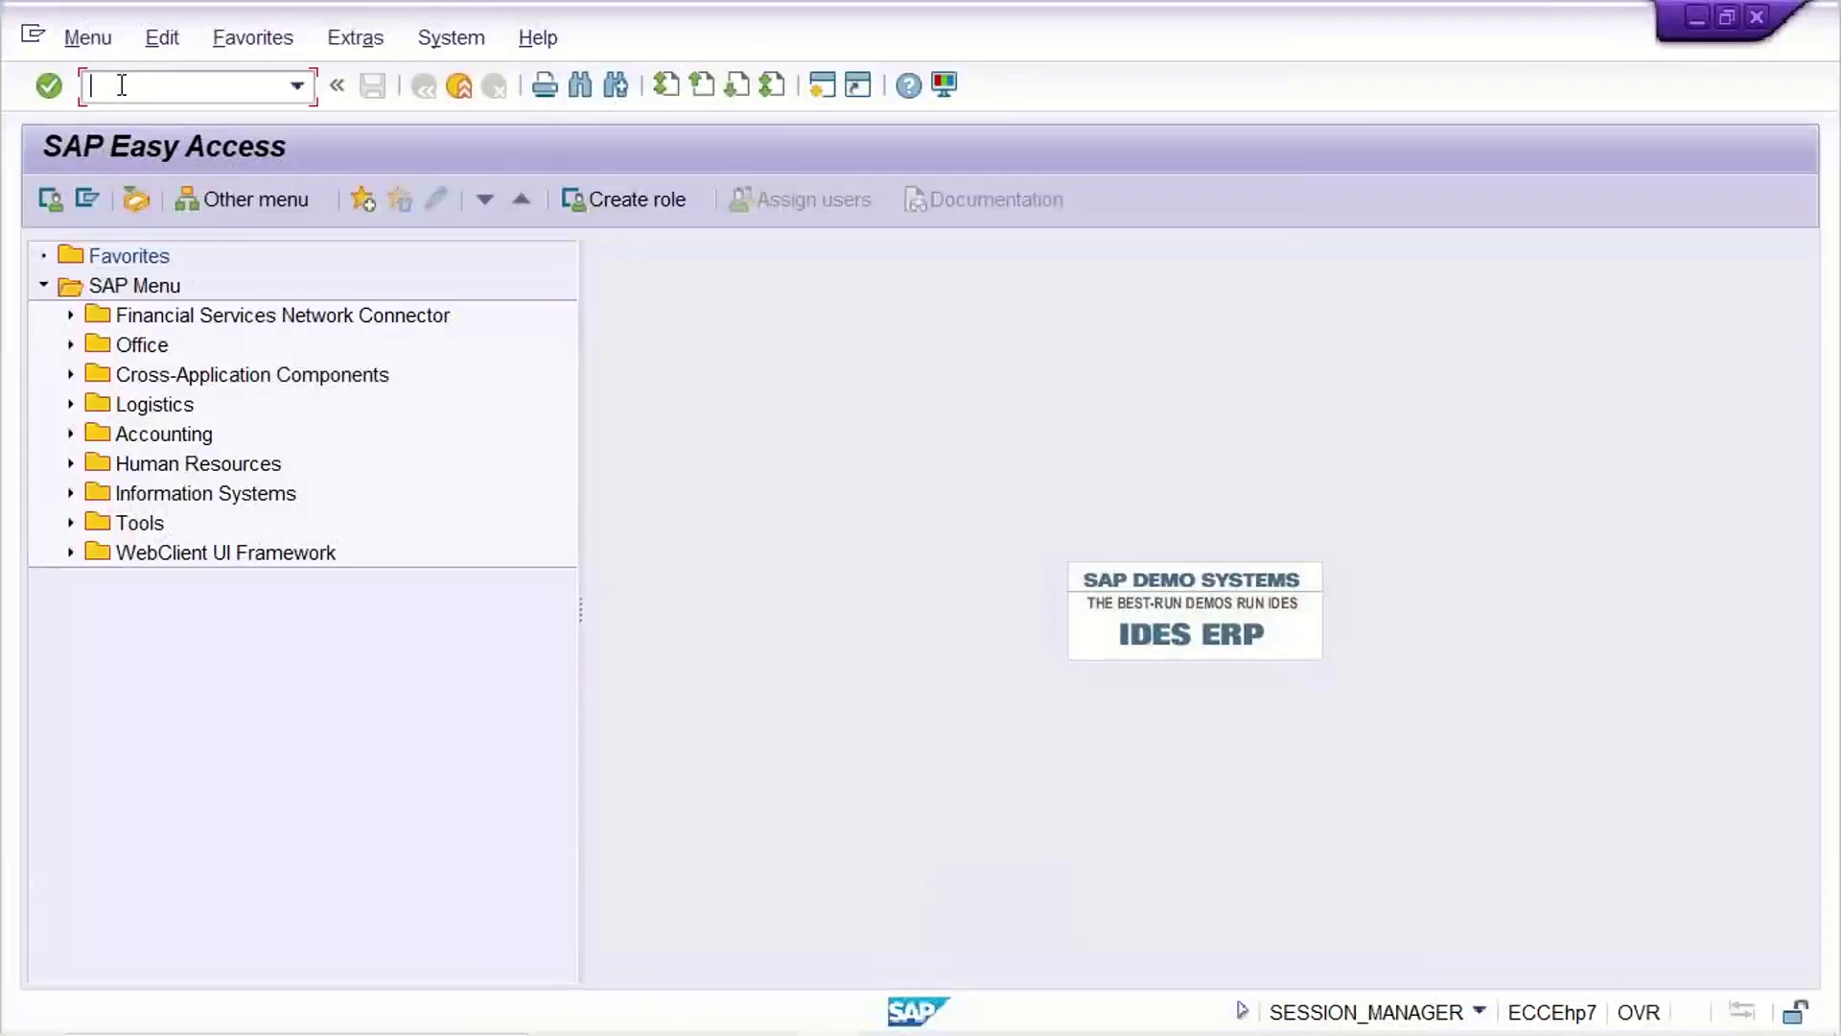
type("MIGO")
key("Return")
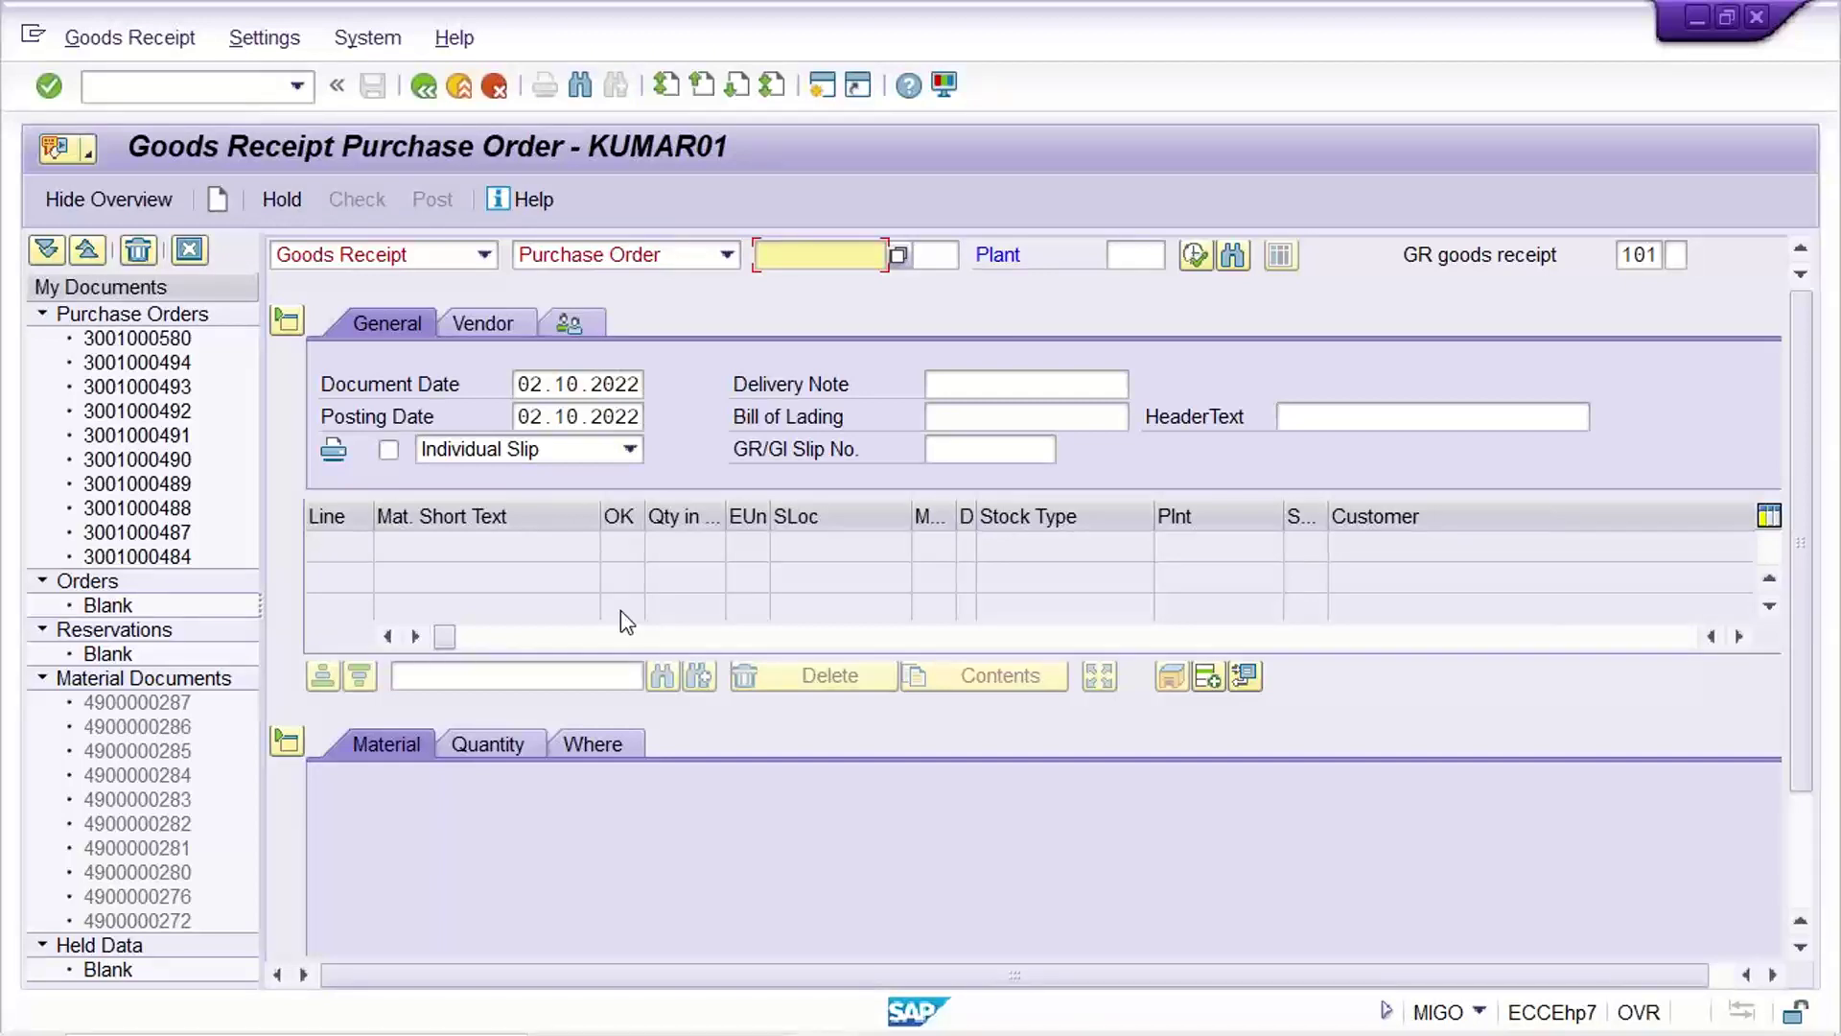
Step: Load the previously used purchase order into the goods receipt and mark line 1 as Item OK
left_click(798, 254)
left_click(801, 285)
key("Return")
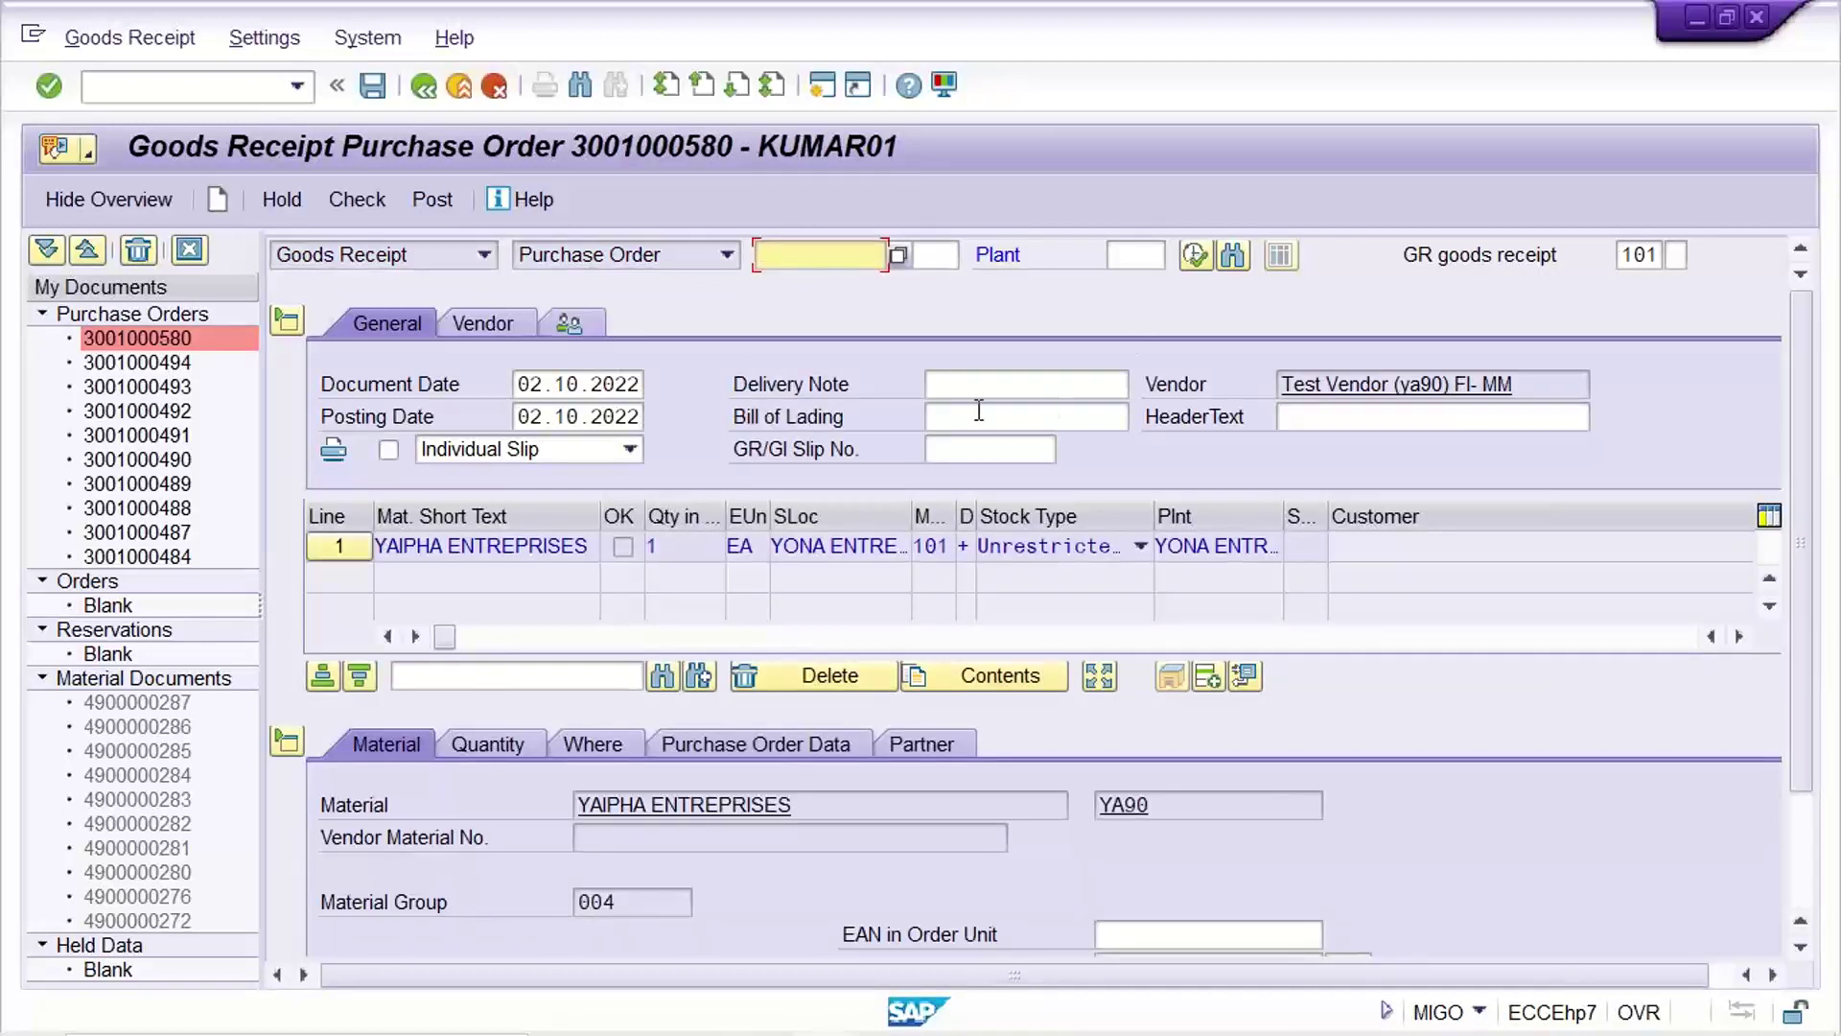
scroll(1799, 733, "down", 3)
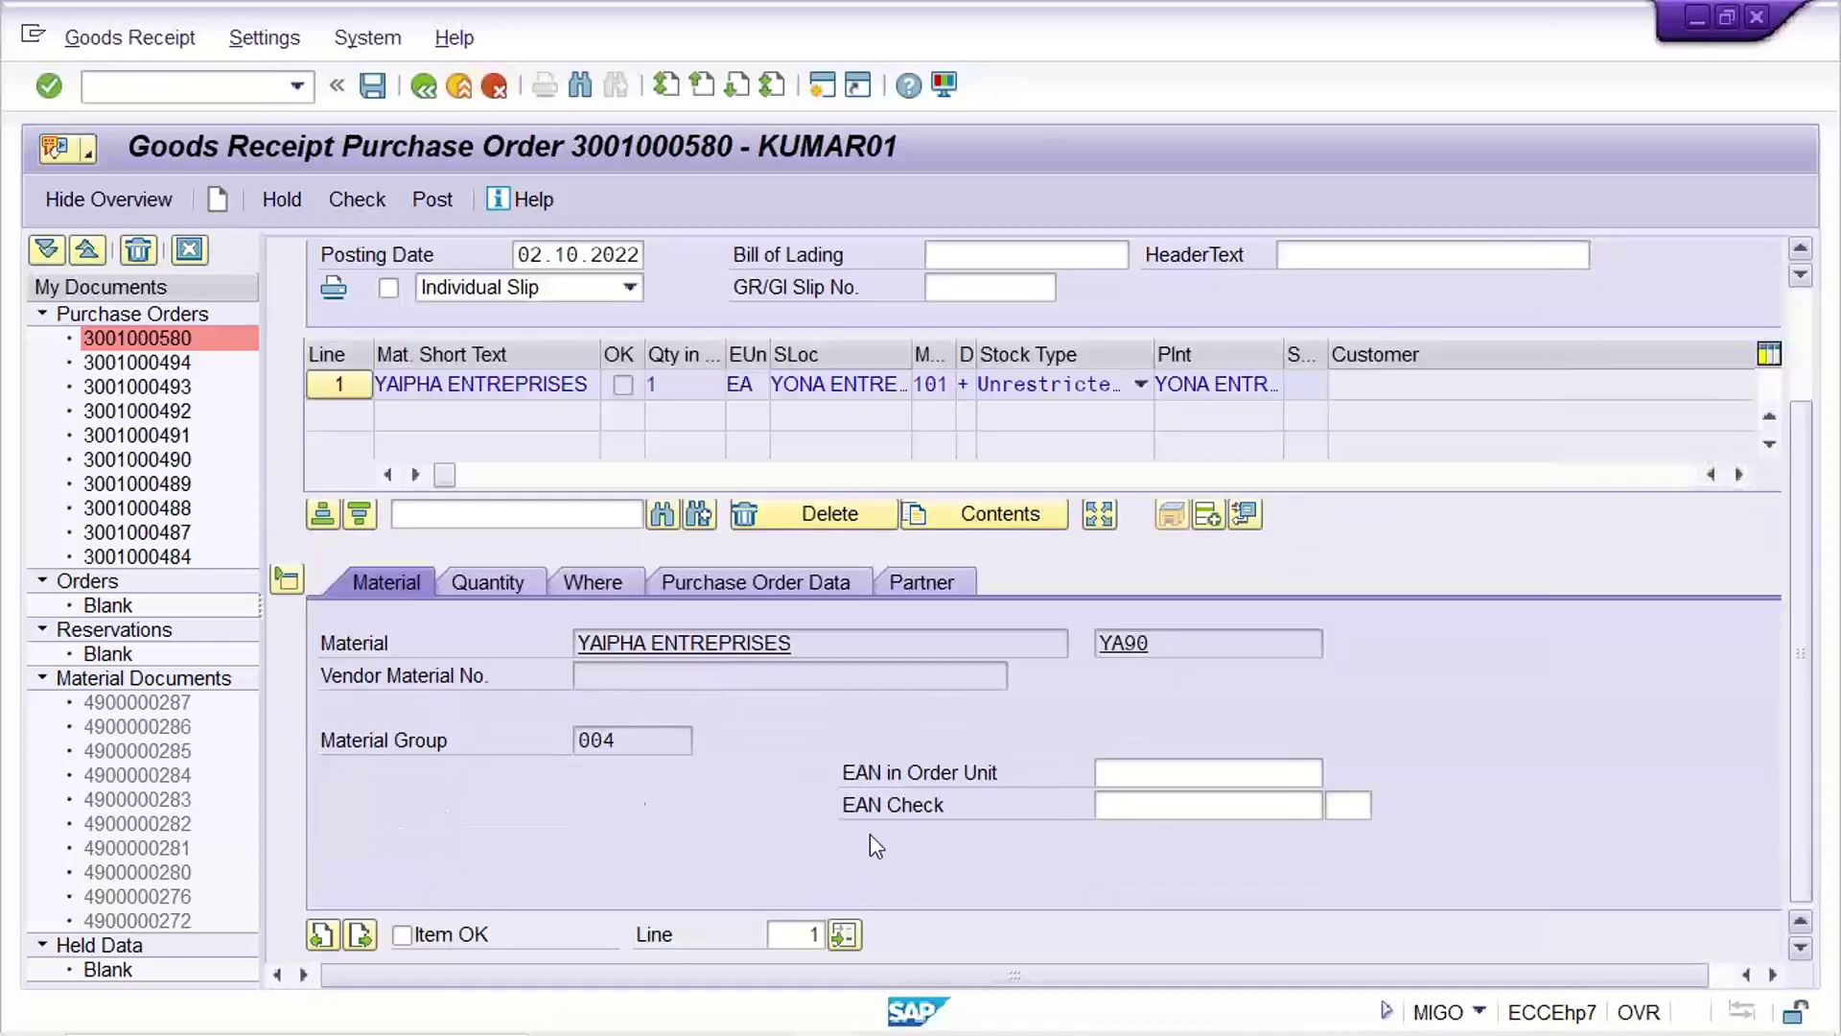
left_click(404, 935)
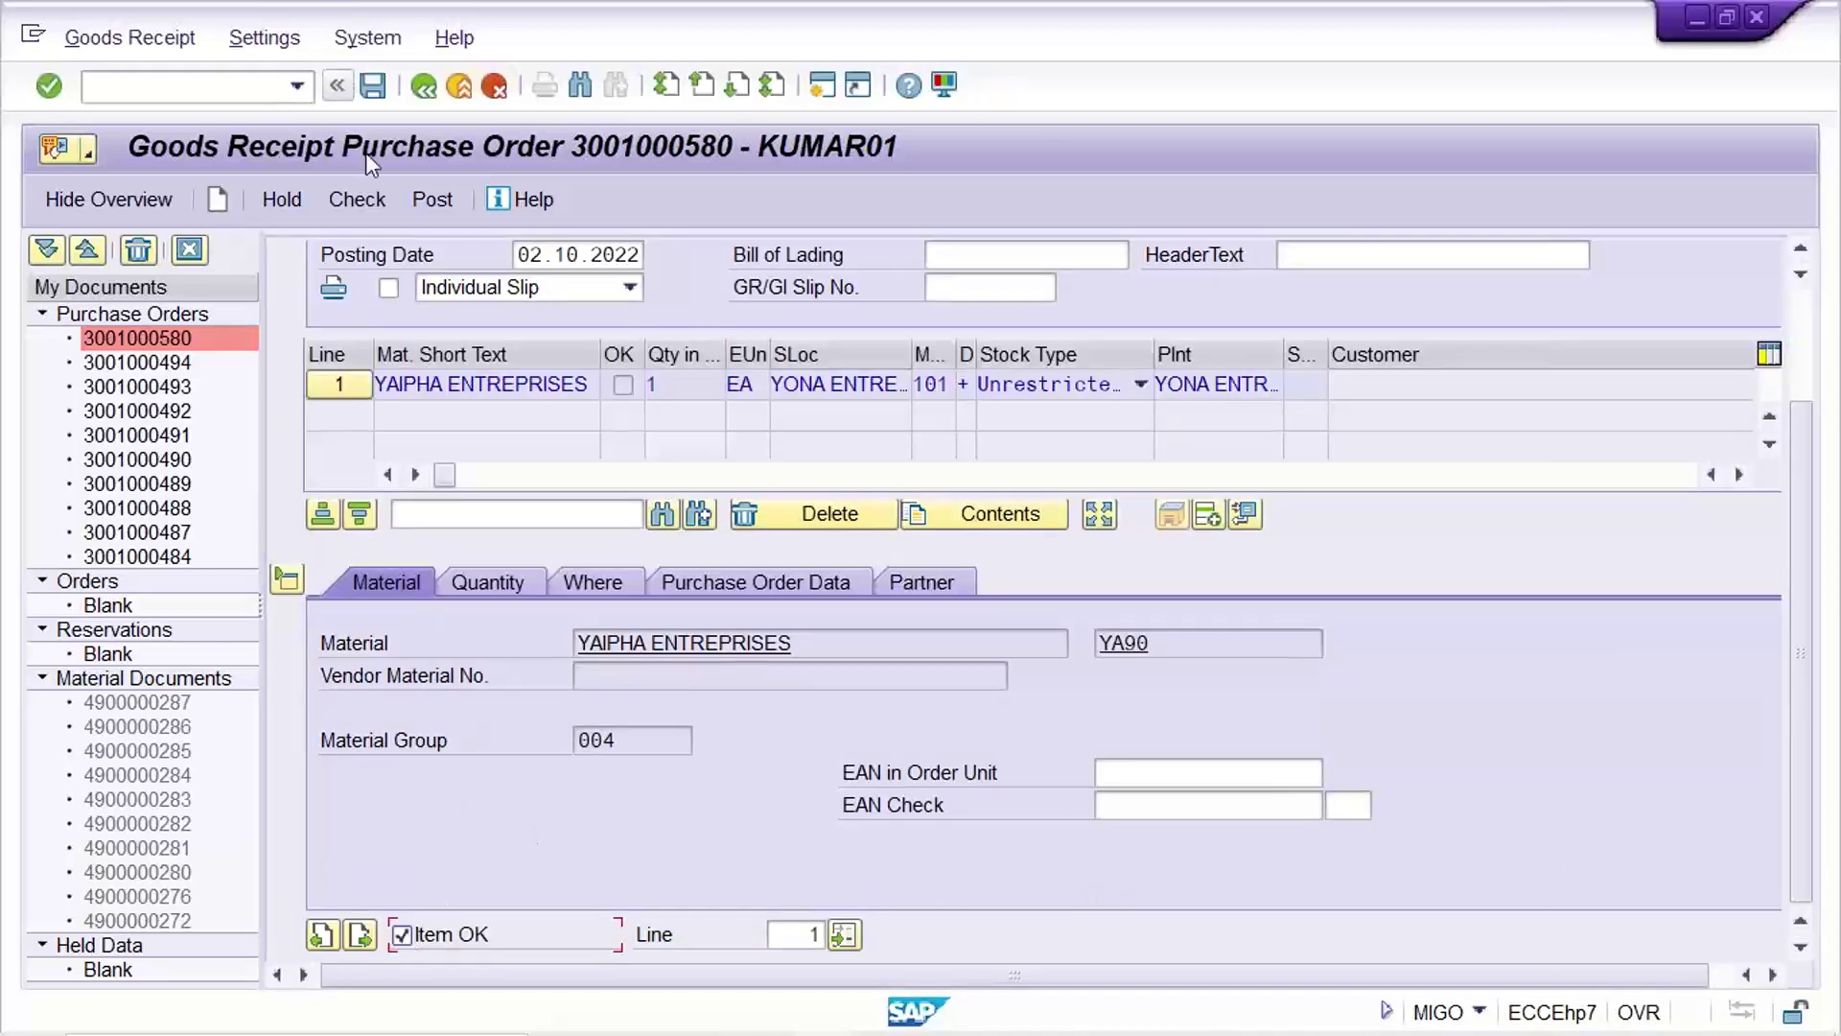
Step: Check the goods receipt for posting errors, close the log and return to SAP Easy Access
left_click(361, 198)
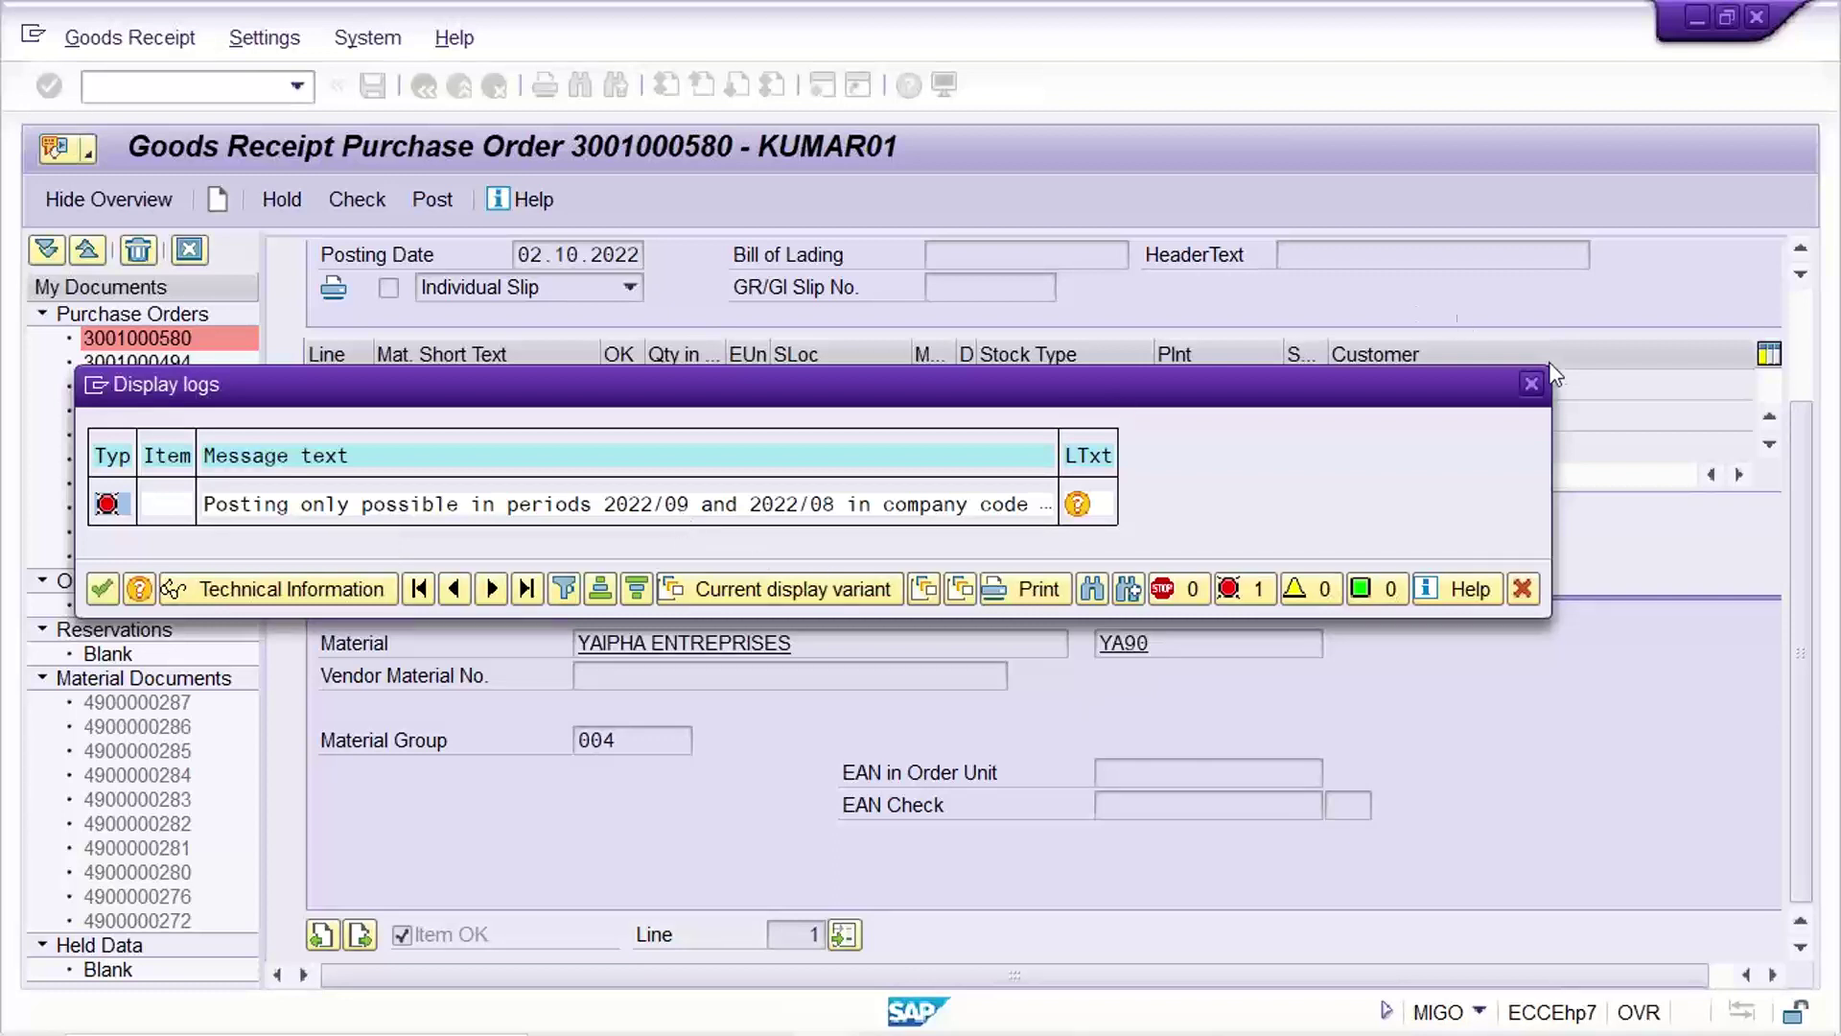
left_click(1538, 385)
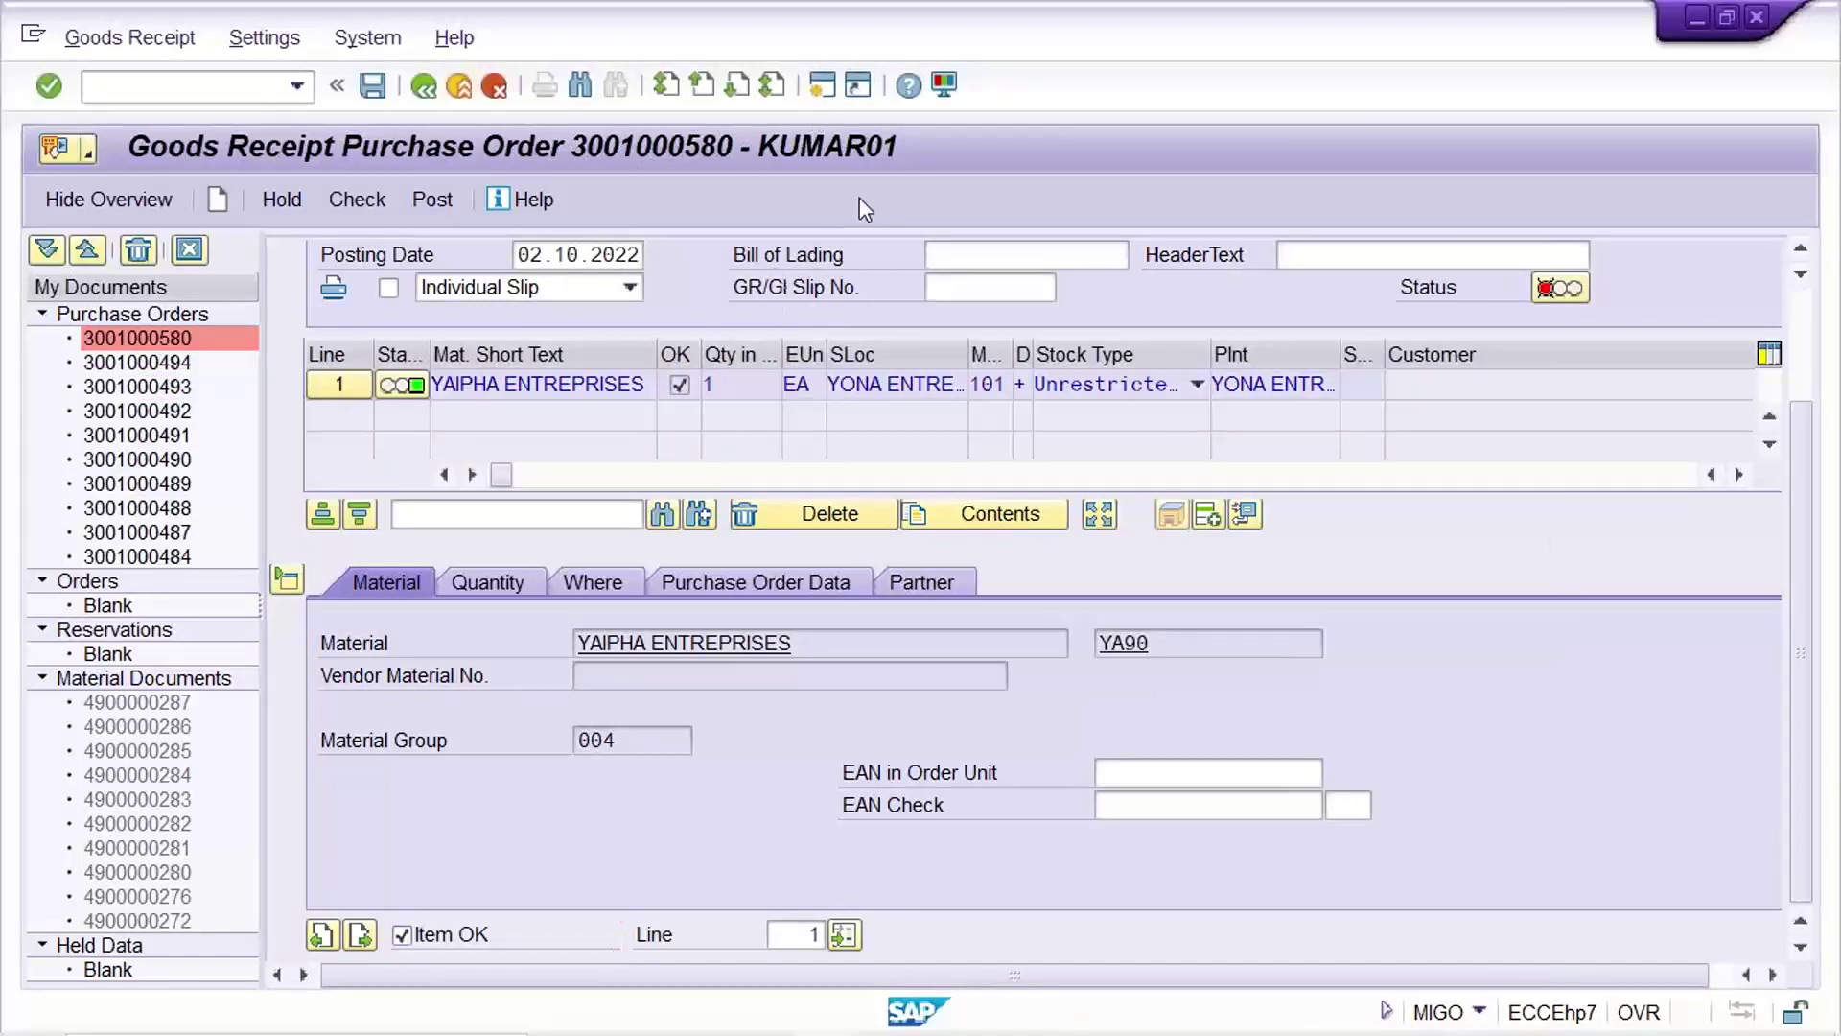
key("F3")
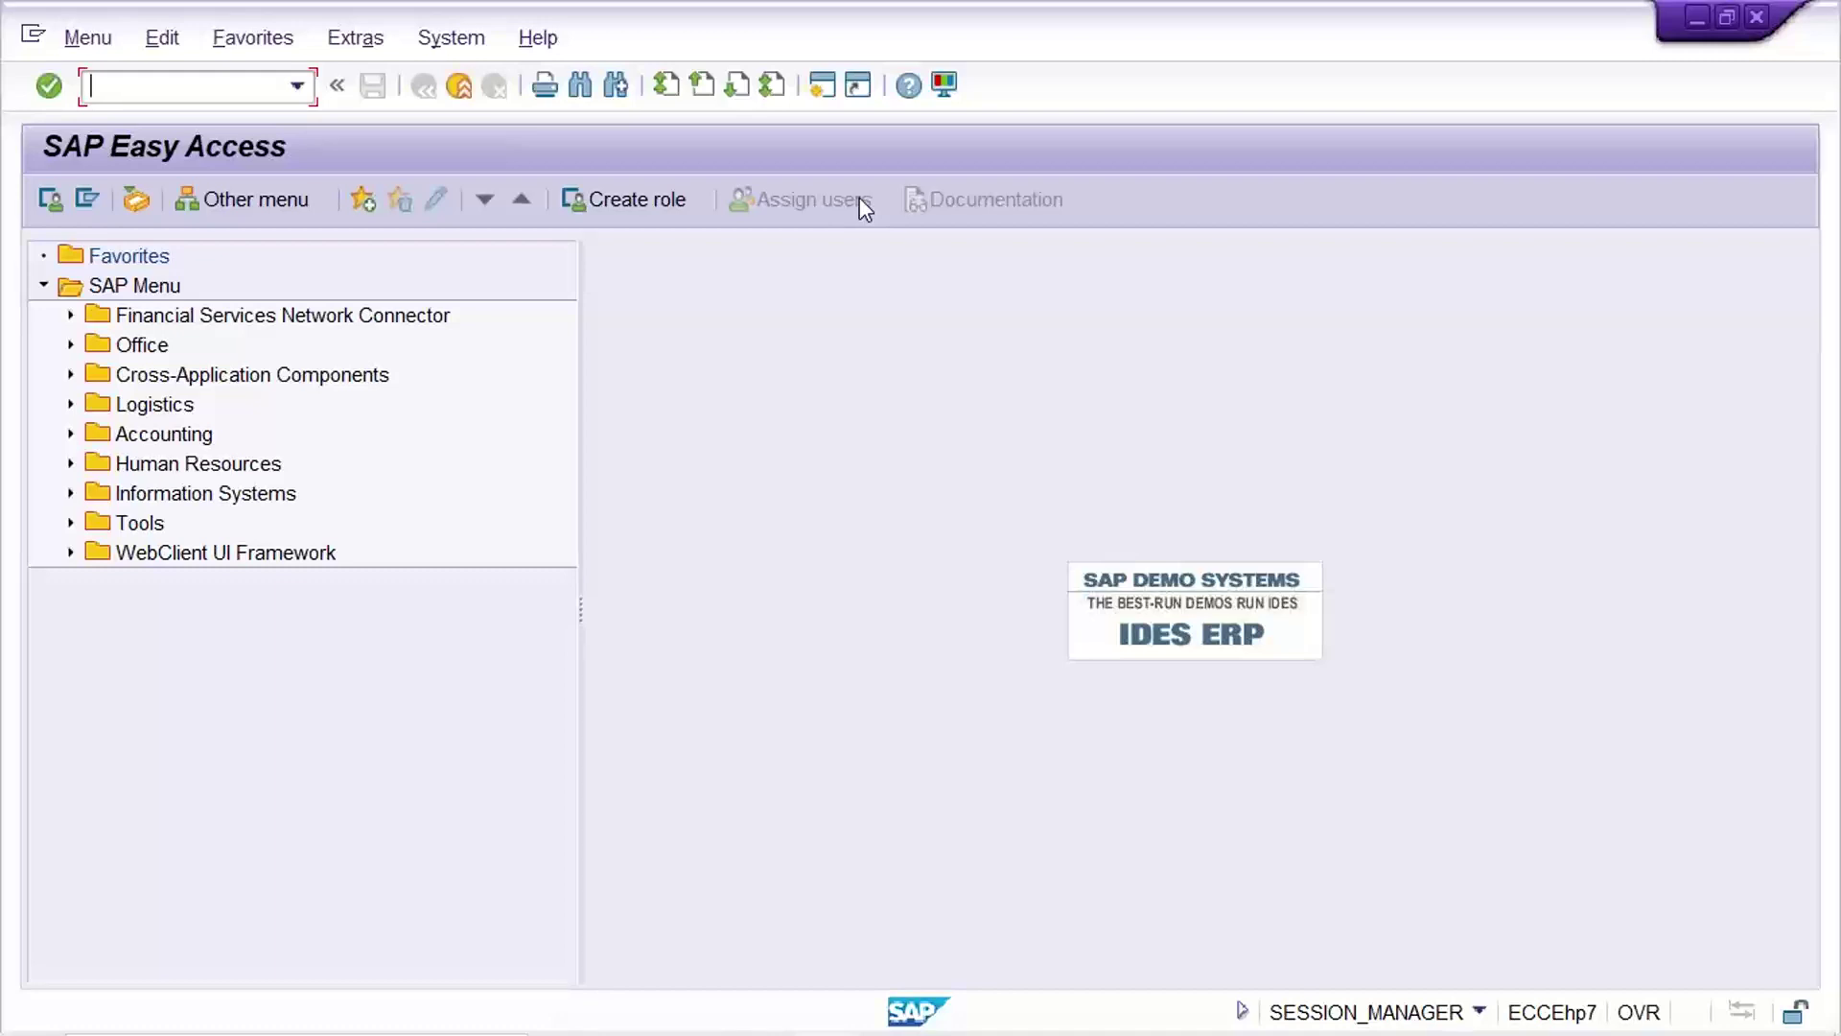
Step: Open transaction MMRV for company code YA90 and review its current and previous posting periods
type("MMRV")
key("Return")
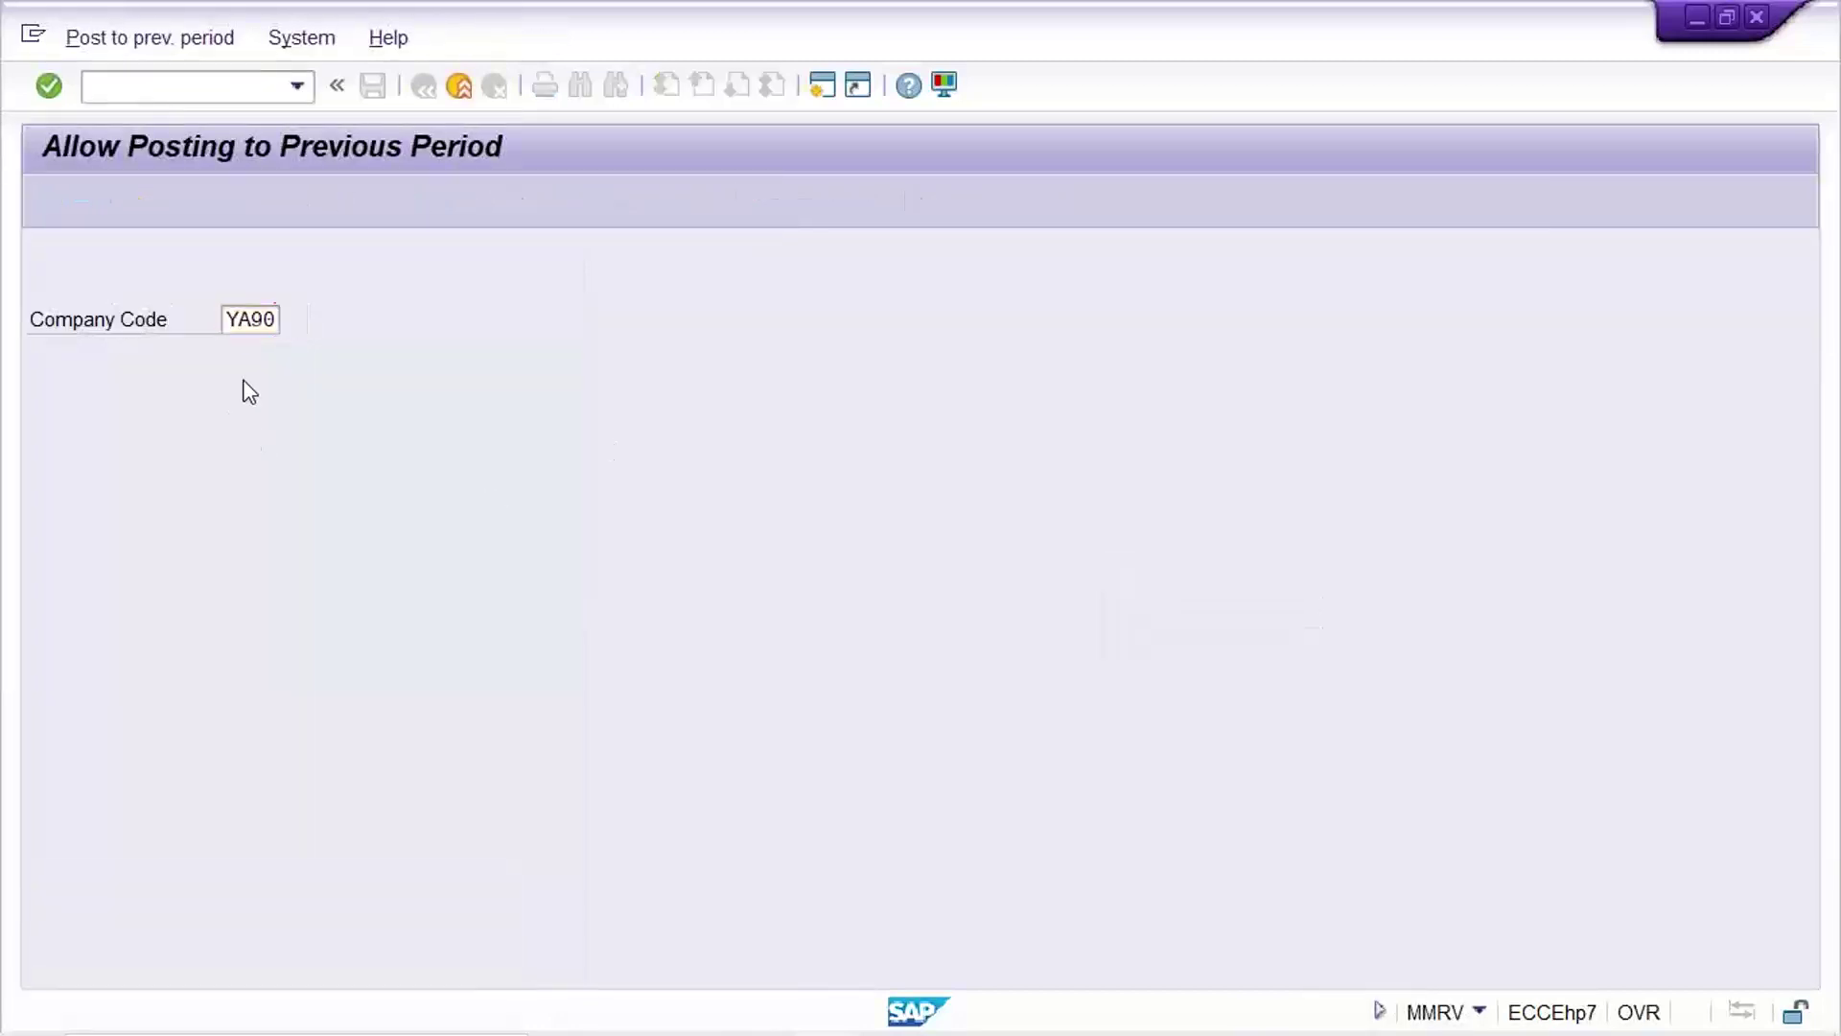
key("Return")
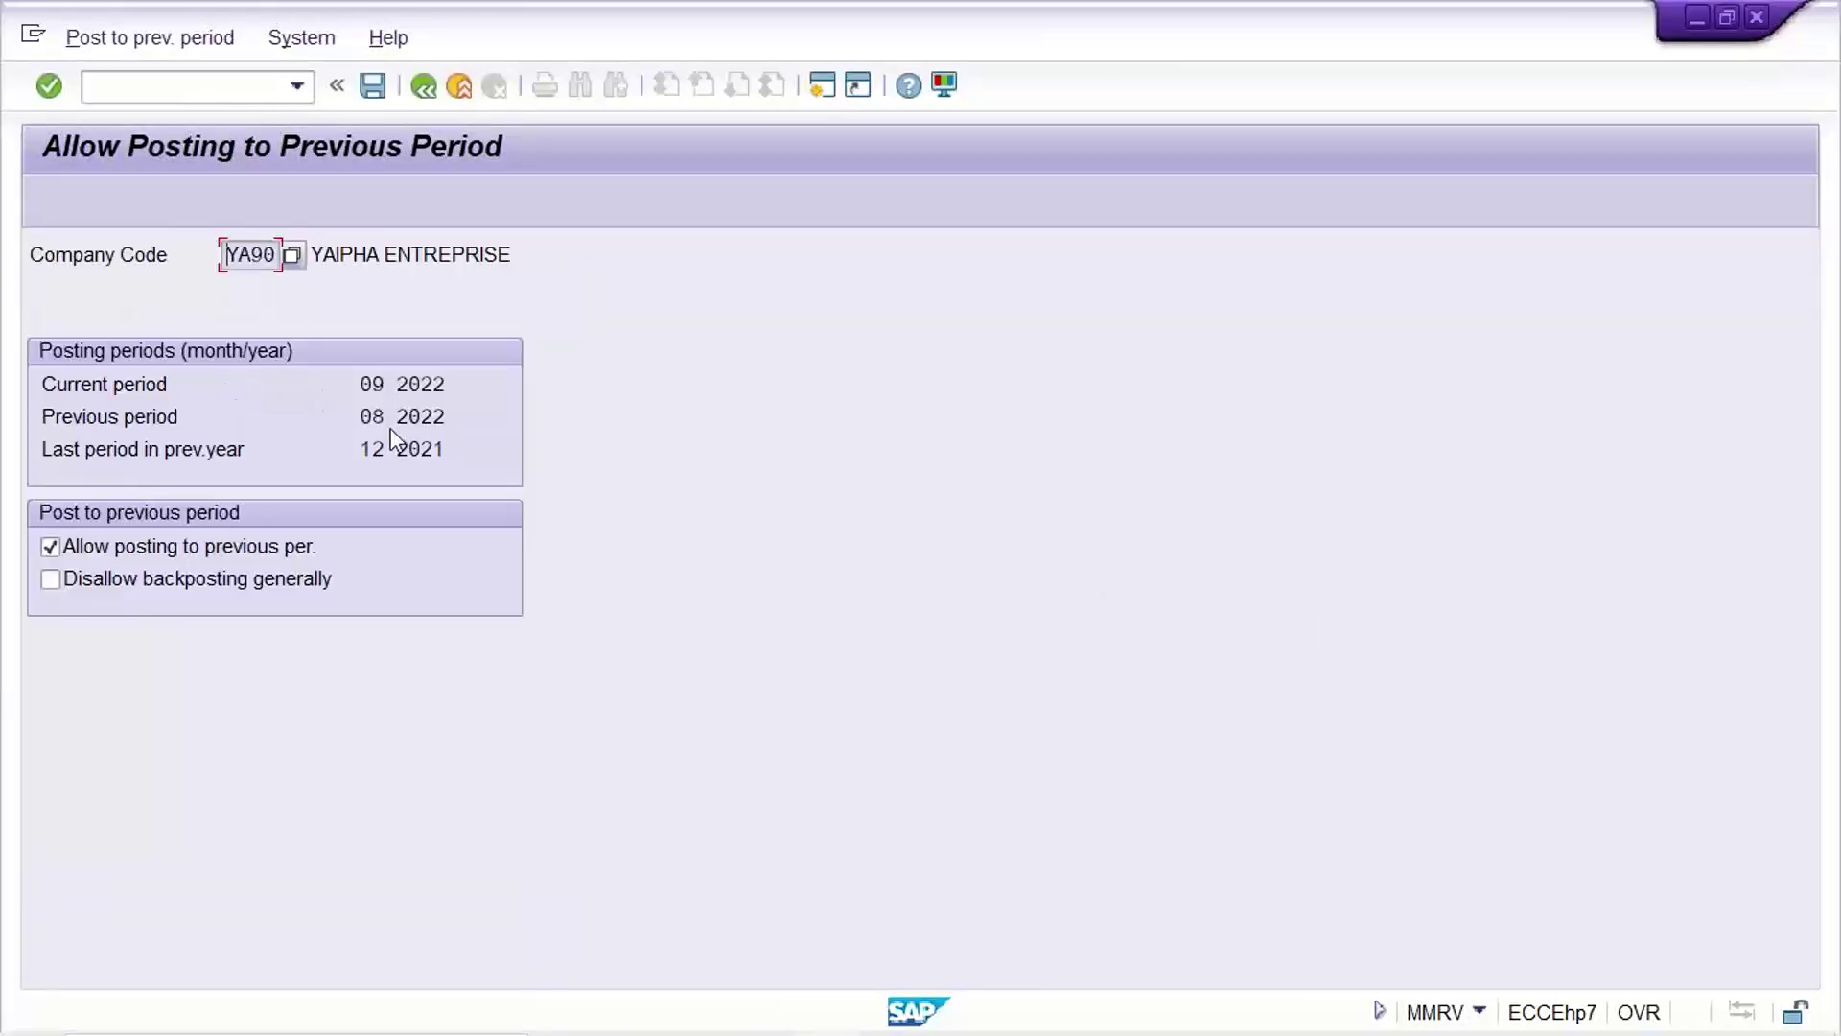
left_click(388, 422)
left_click(380, 384)
Step: Try to check and close the period in transaction MMPV for company code YA90, with period 10 and fiscal year 2022
left_click(198, 88)
type("/NMMPV")
key("Return")
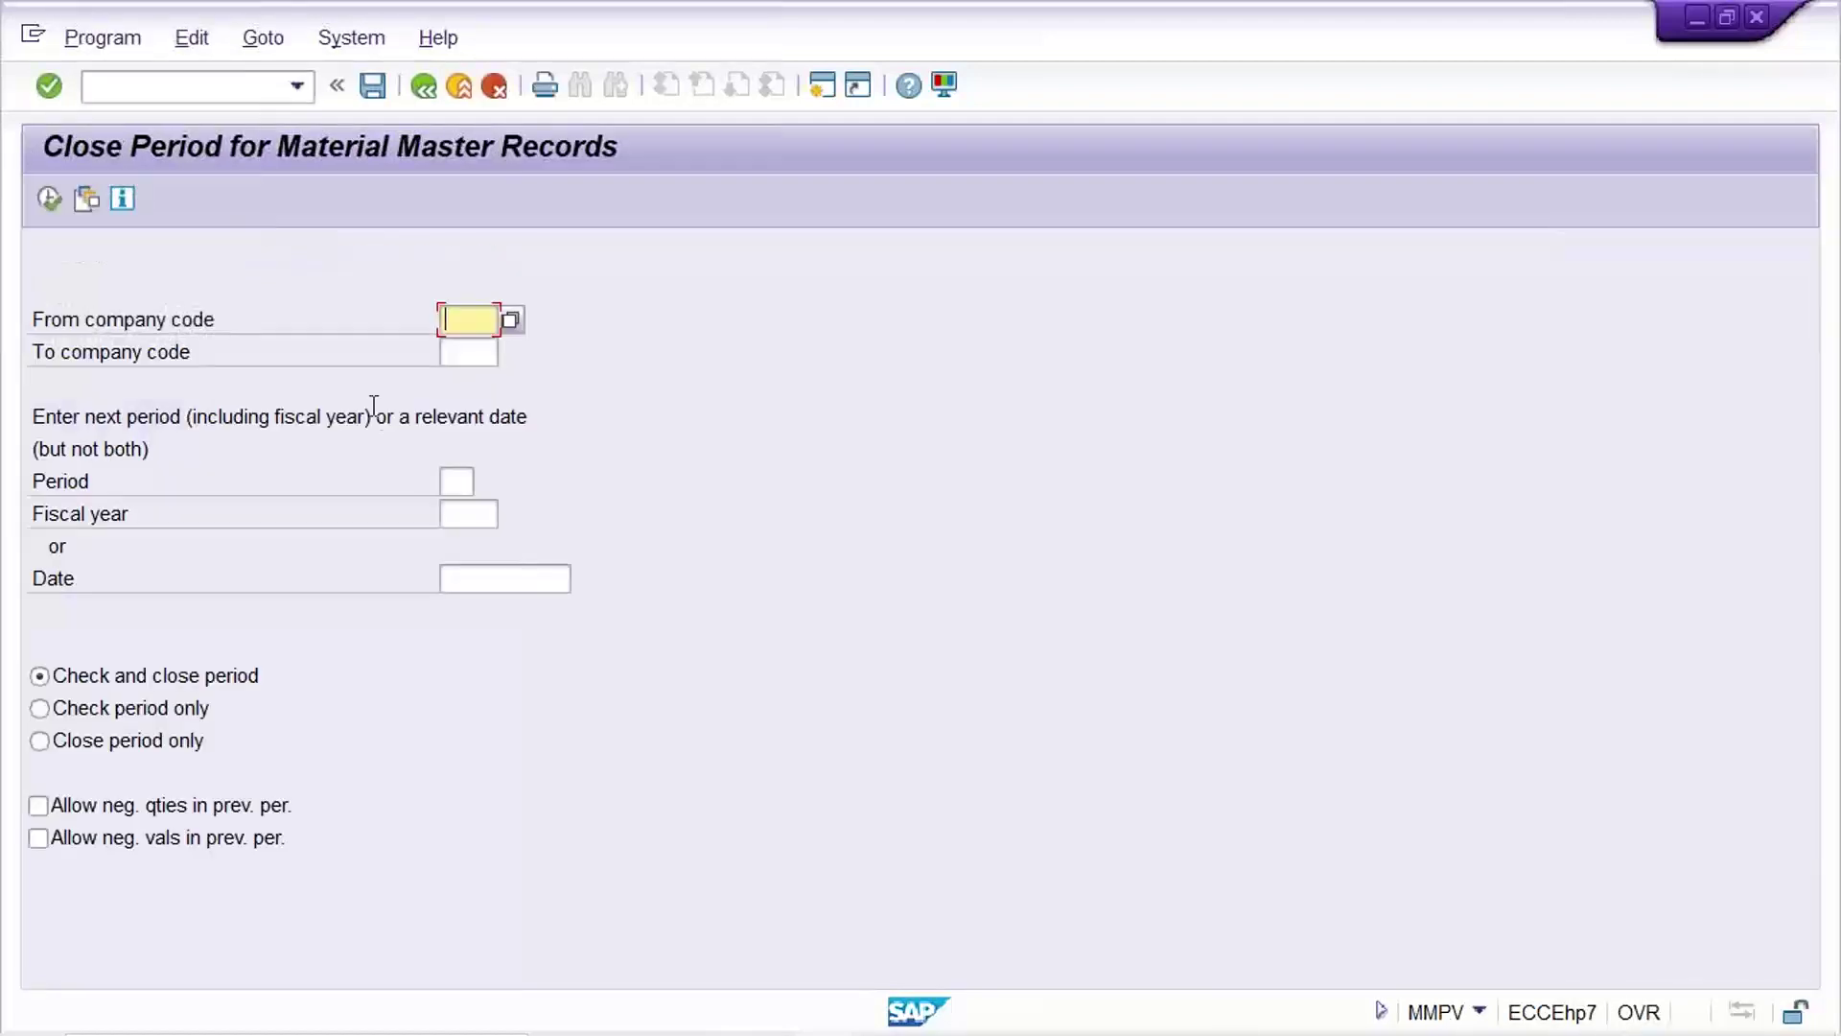
left_click(455, 321)
left_click(465, 345)
left_click(456, 482)
type("10")
key("Tab")
type("2022")
key("Return")
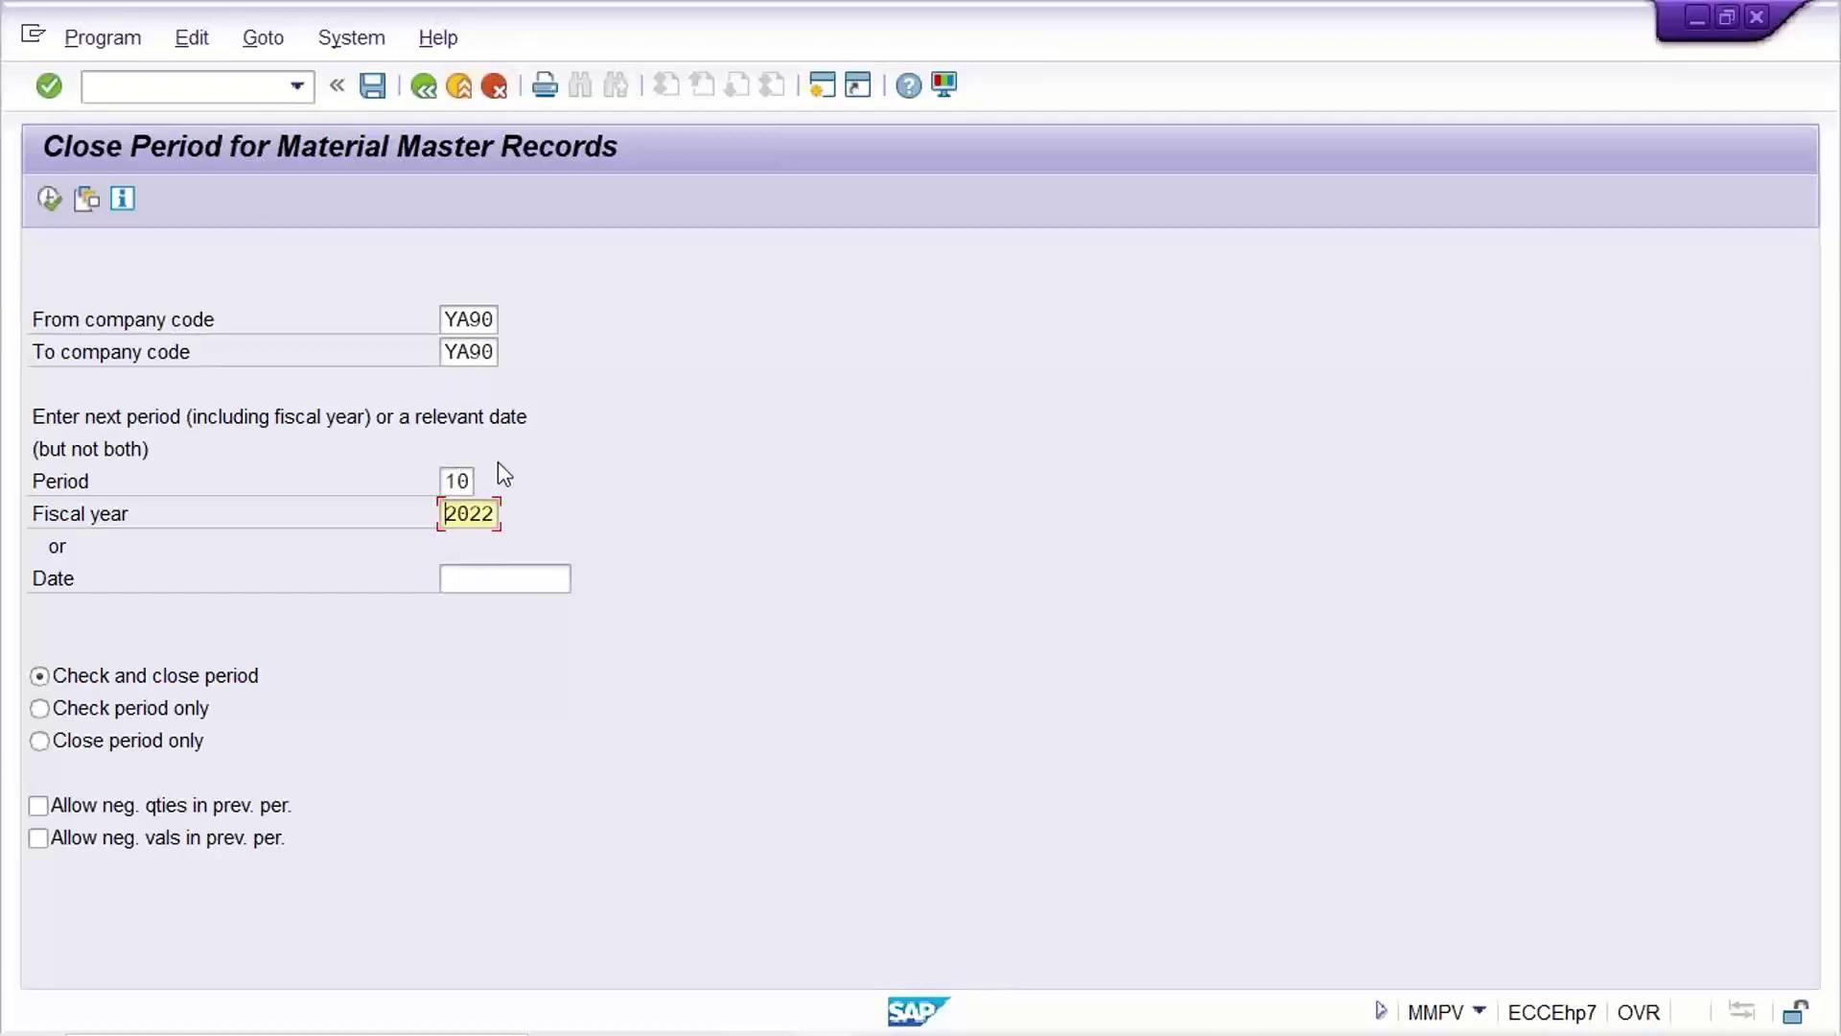
left_click(44, 199)
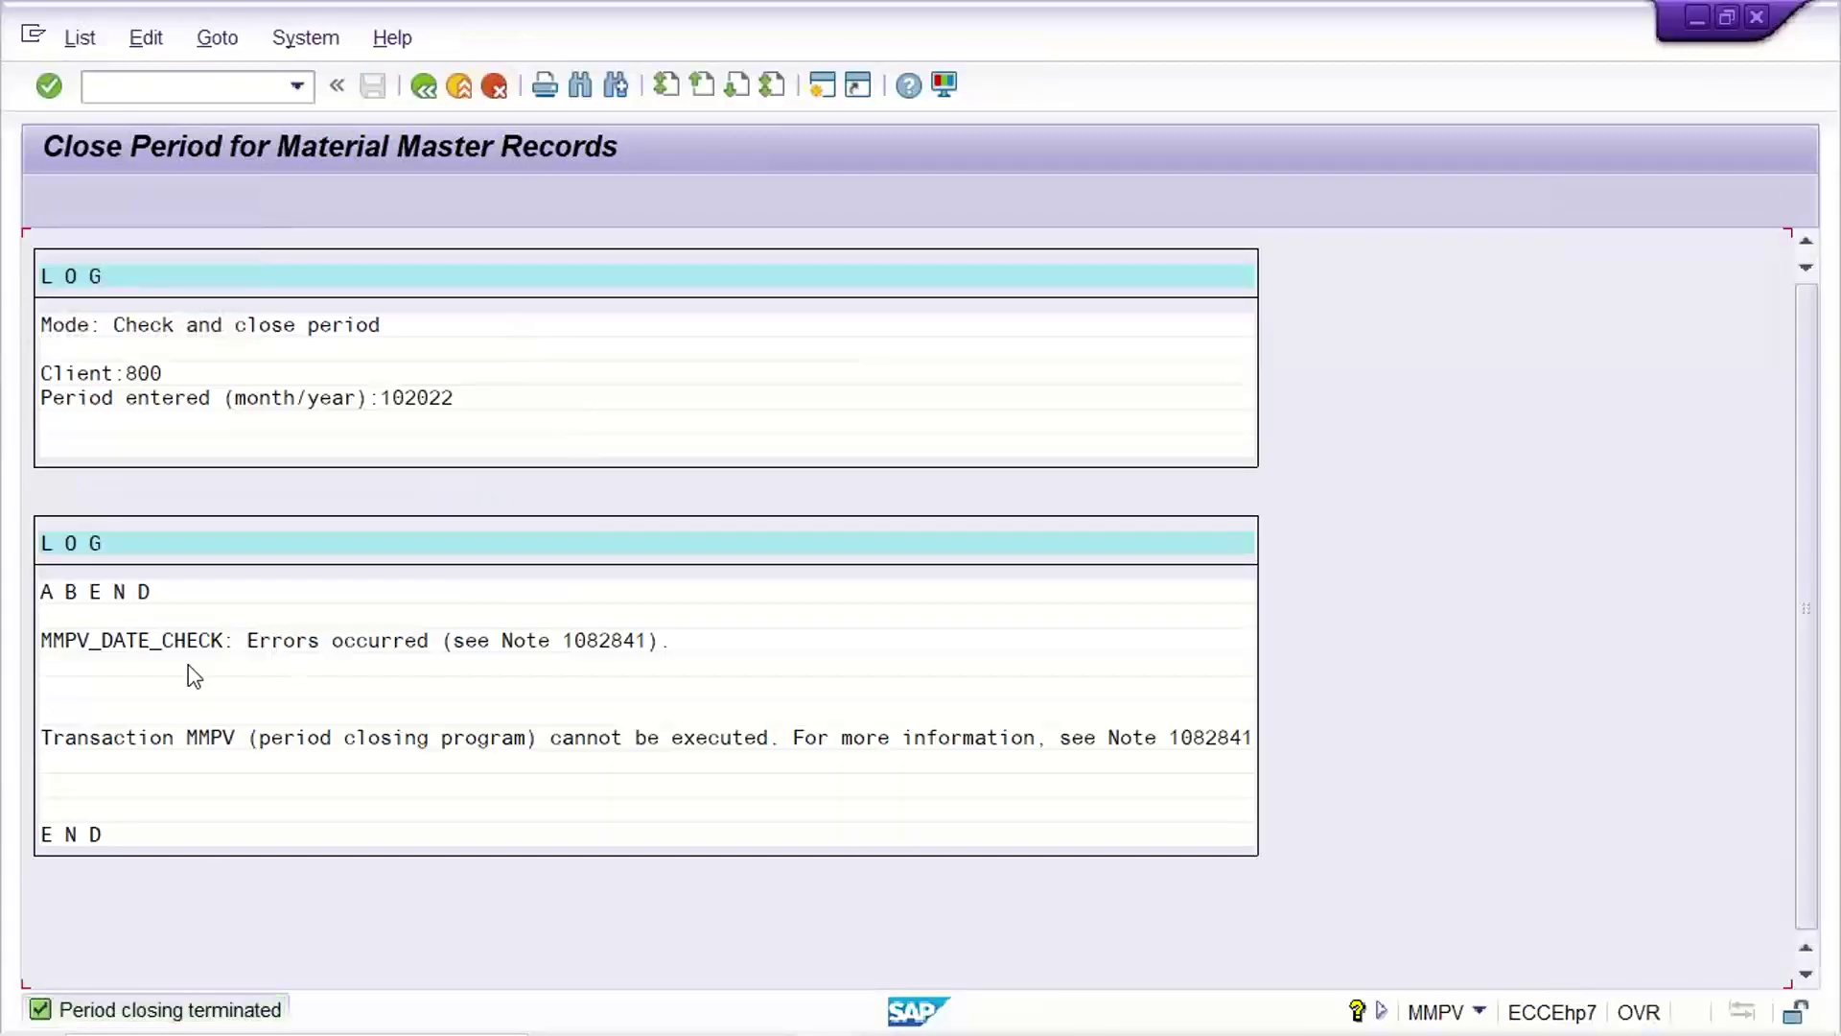
Step: Return to transaction MMRV and re-examine the current posting period of company code YA90
left_click(239, 91)
type("/NMMRV")
key("Return")
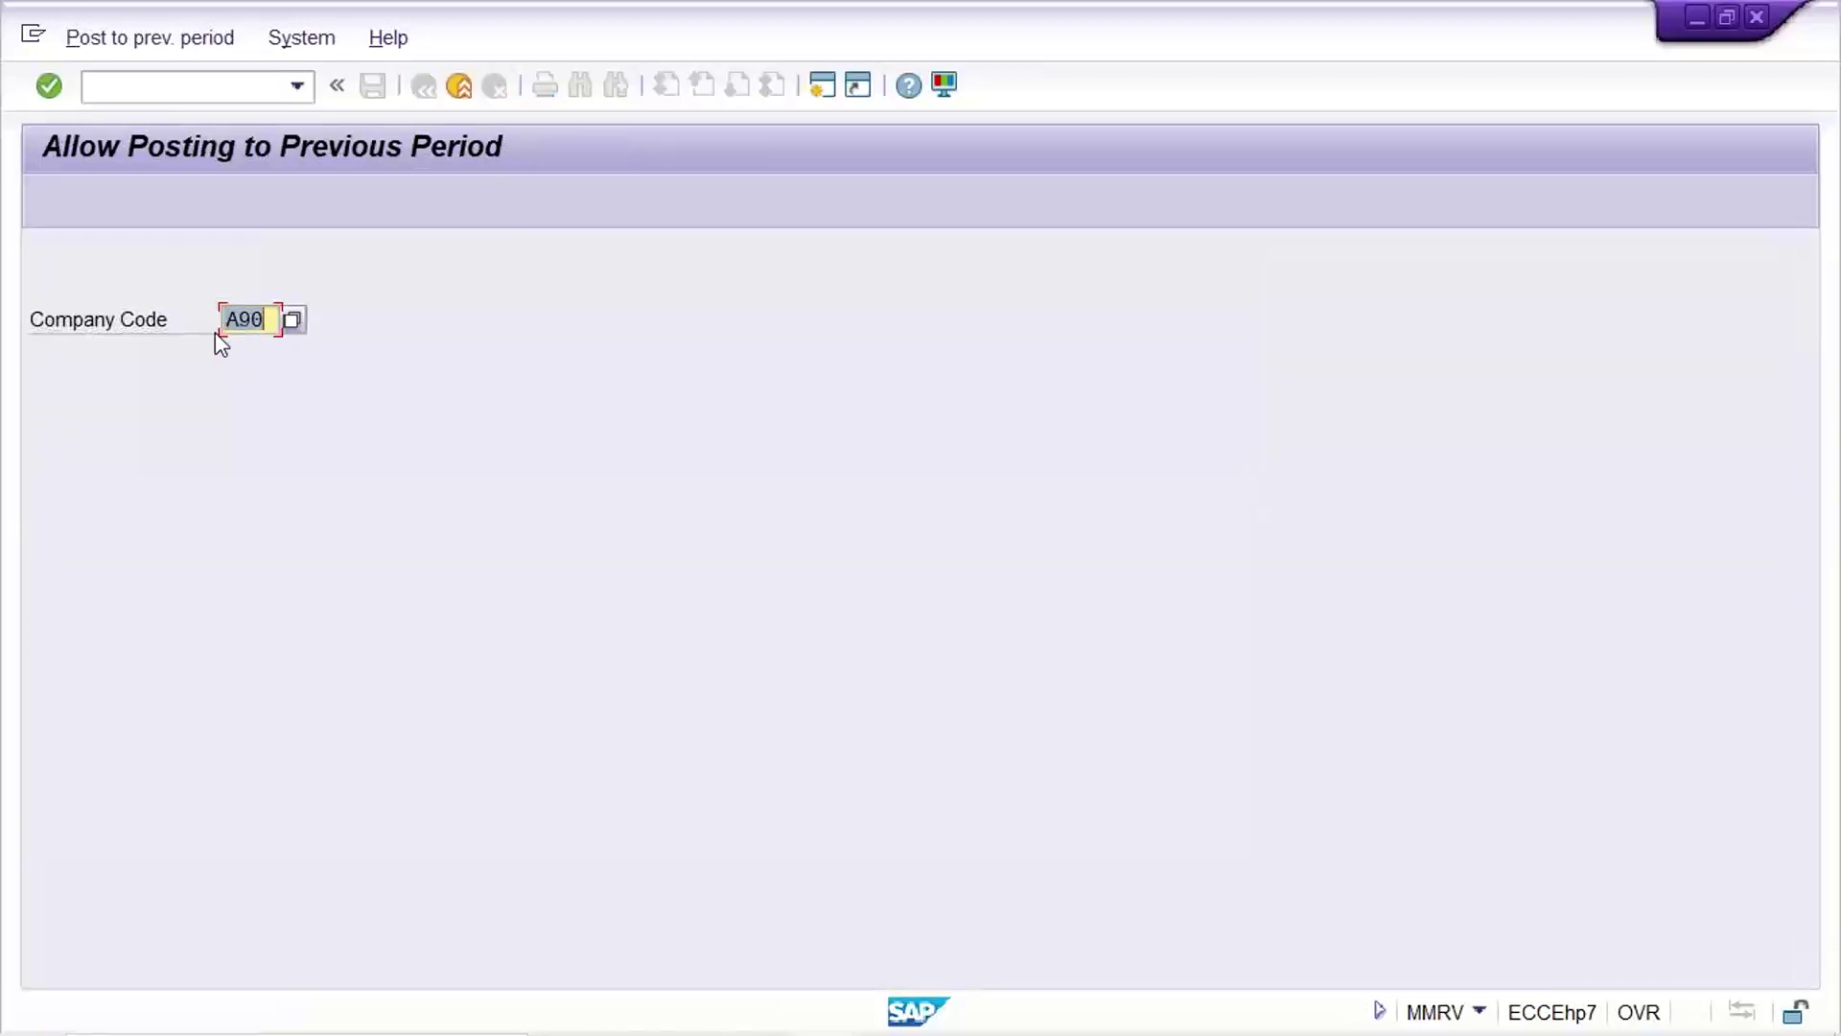
key("BackSpace")
key("Down")
key("Return")
key("Return")
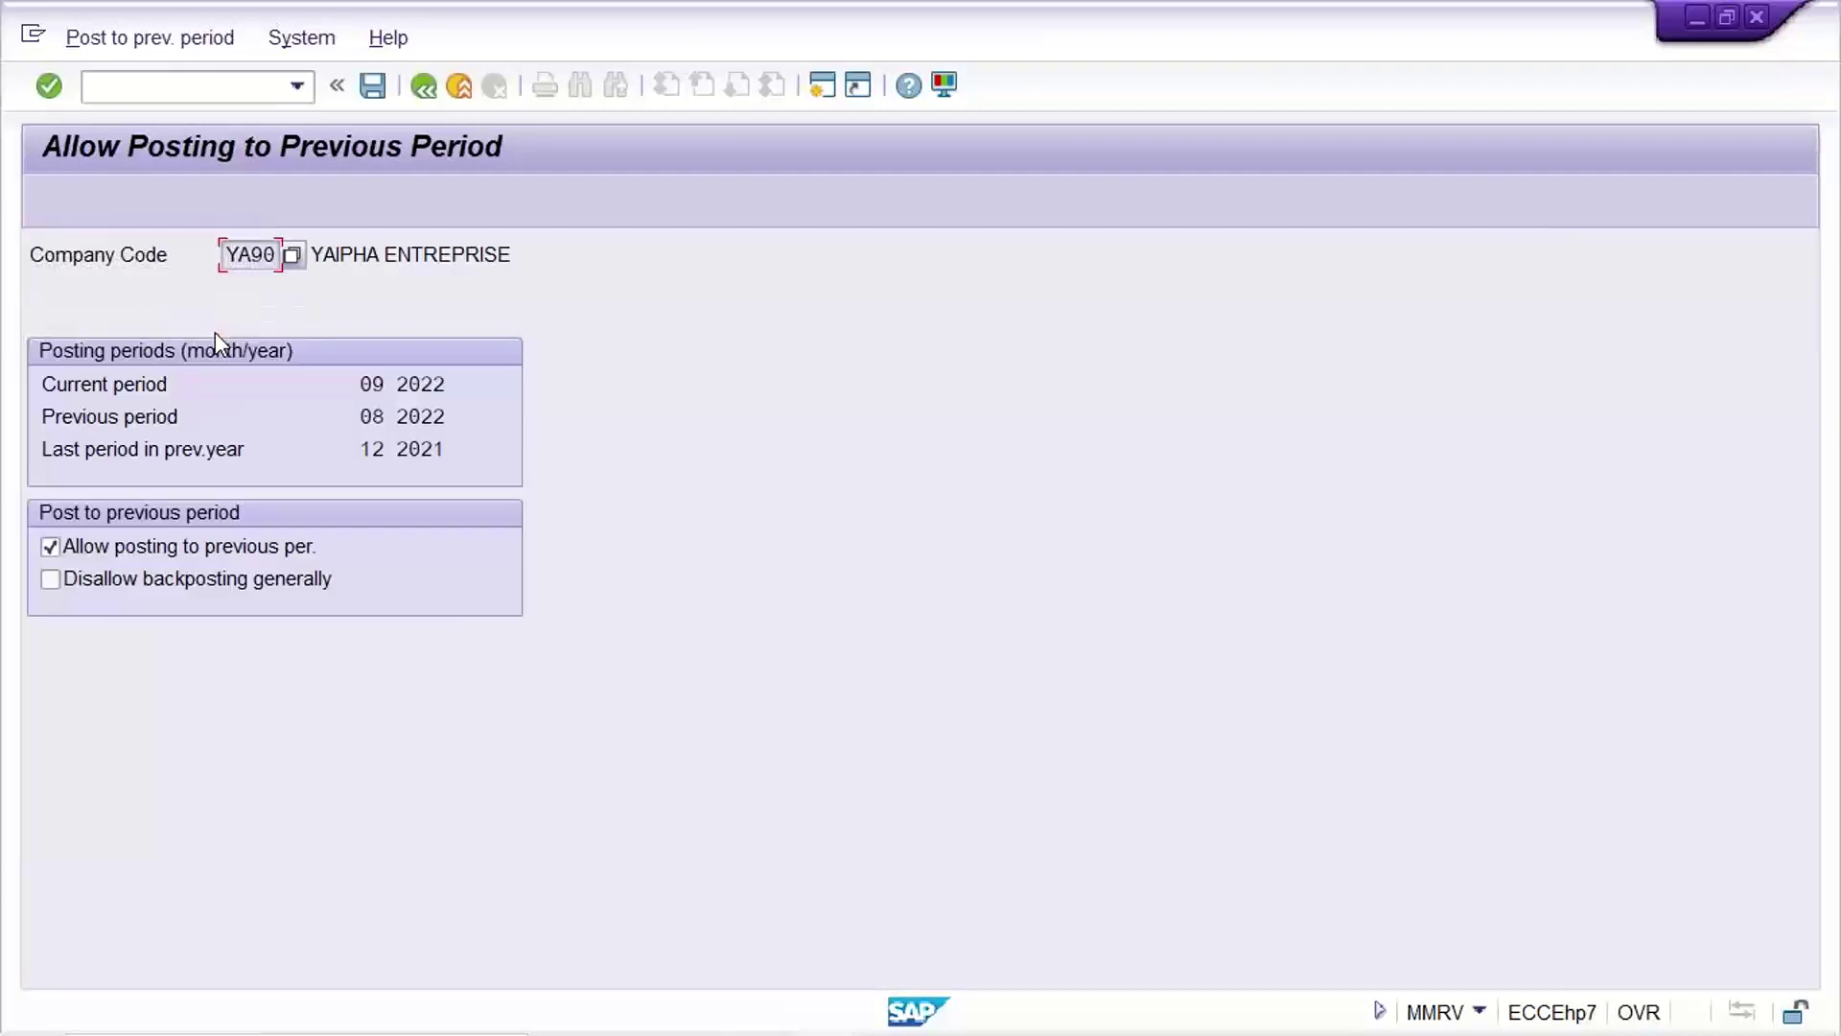
left_click(427, 391)
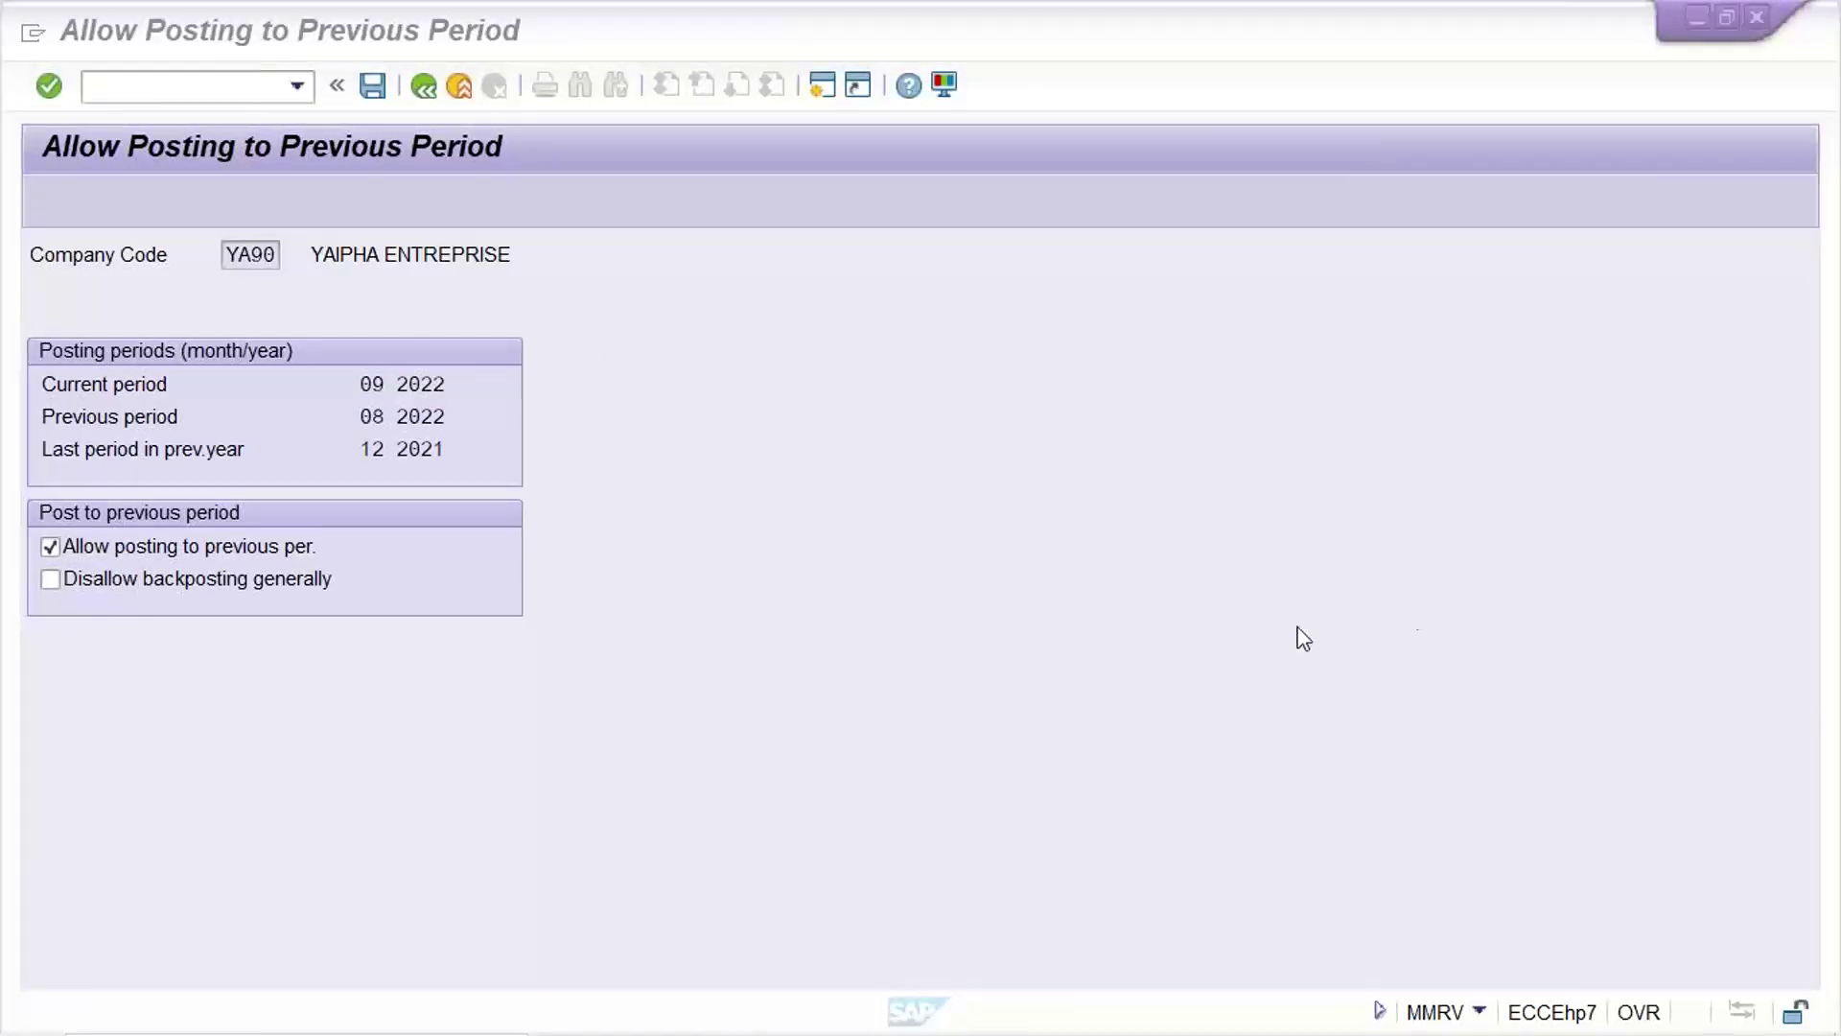
left_click(992, 690)
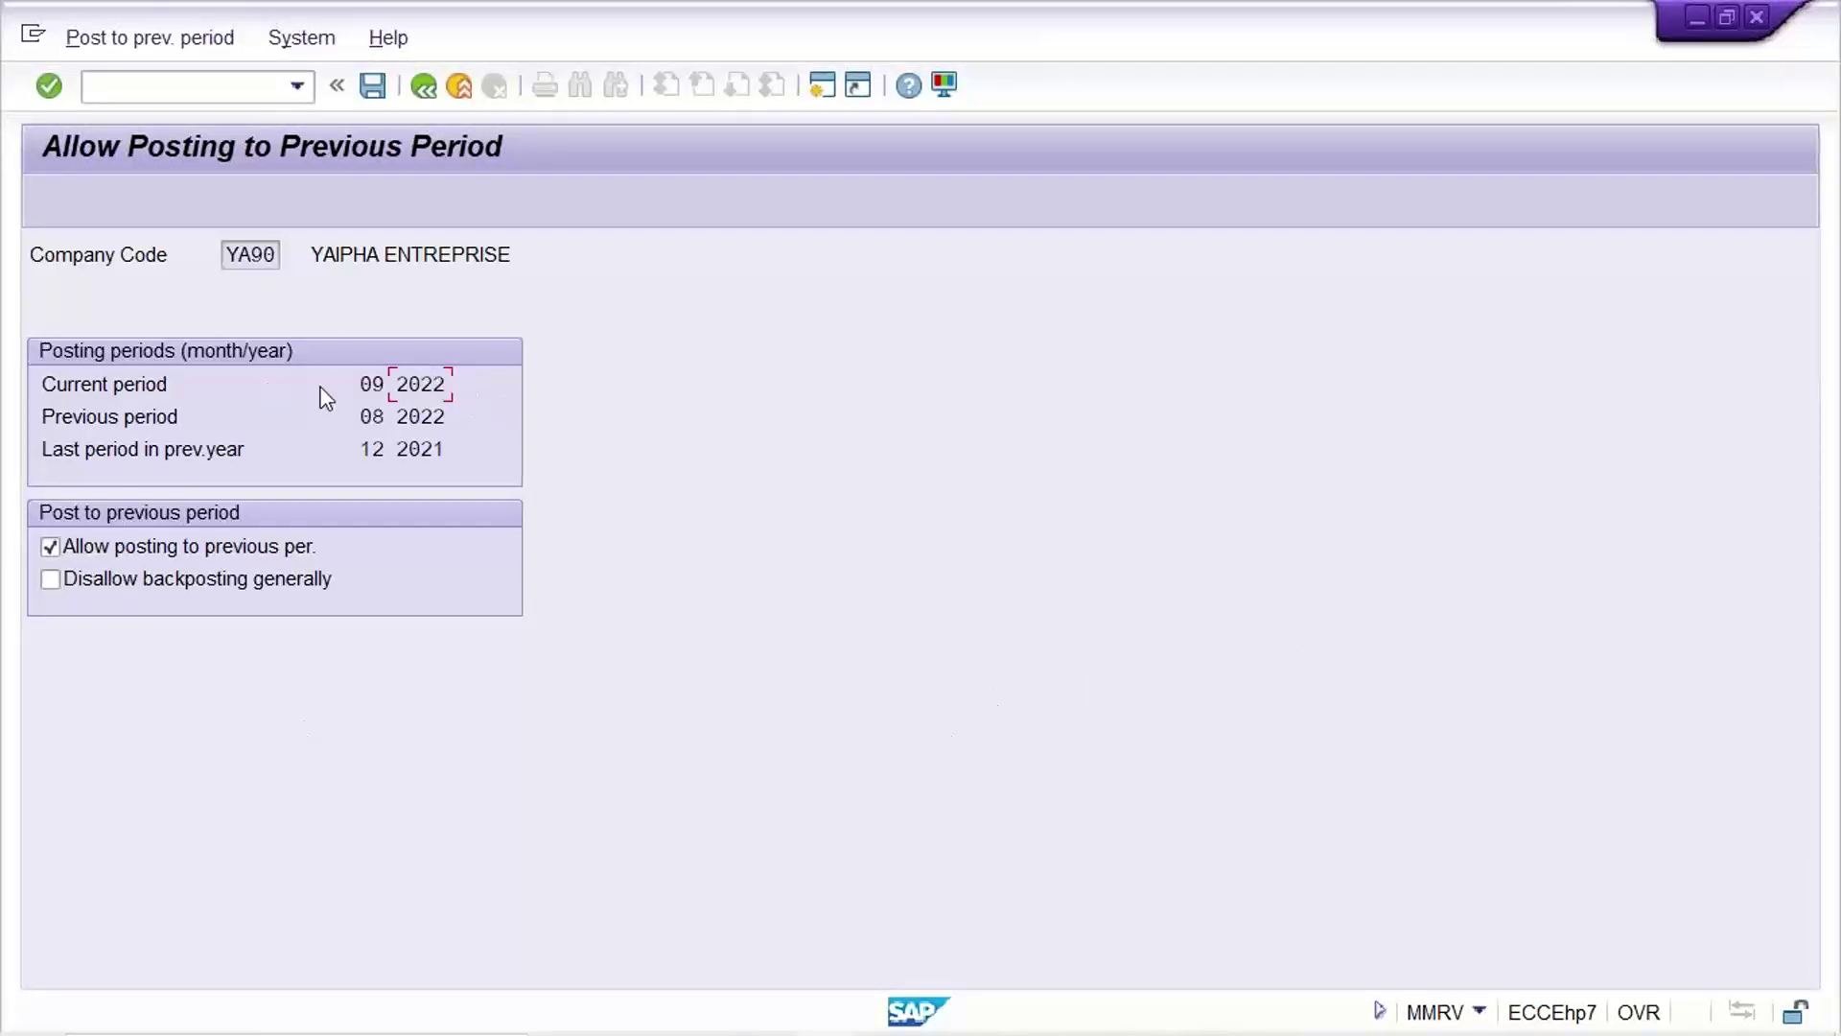
double_click(372, 383)
double_click(240, 255)
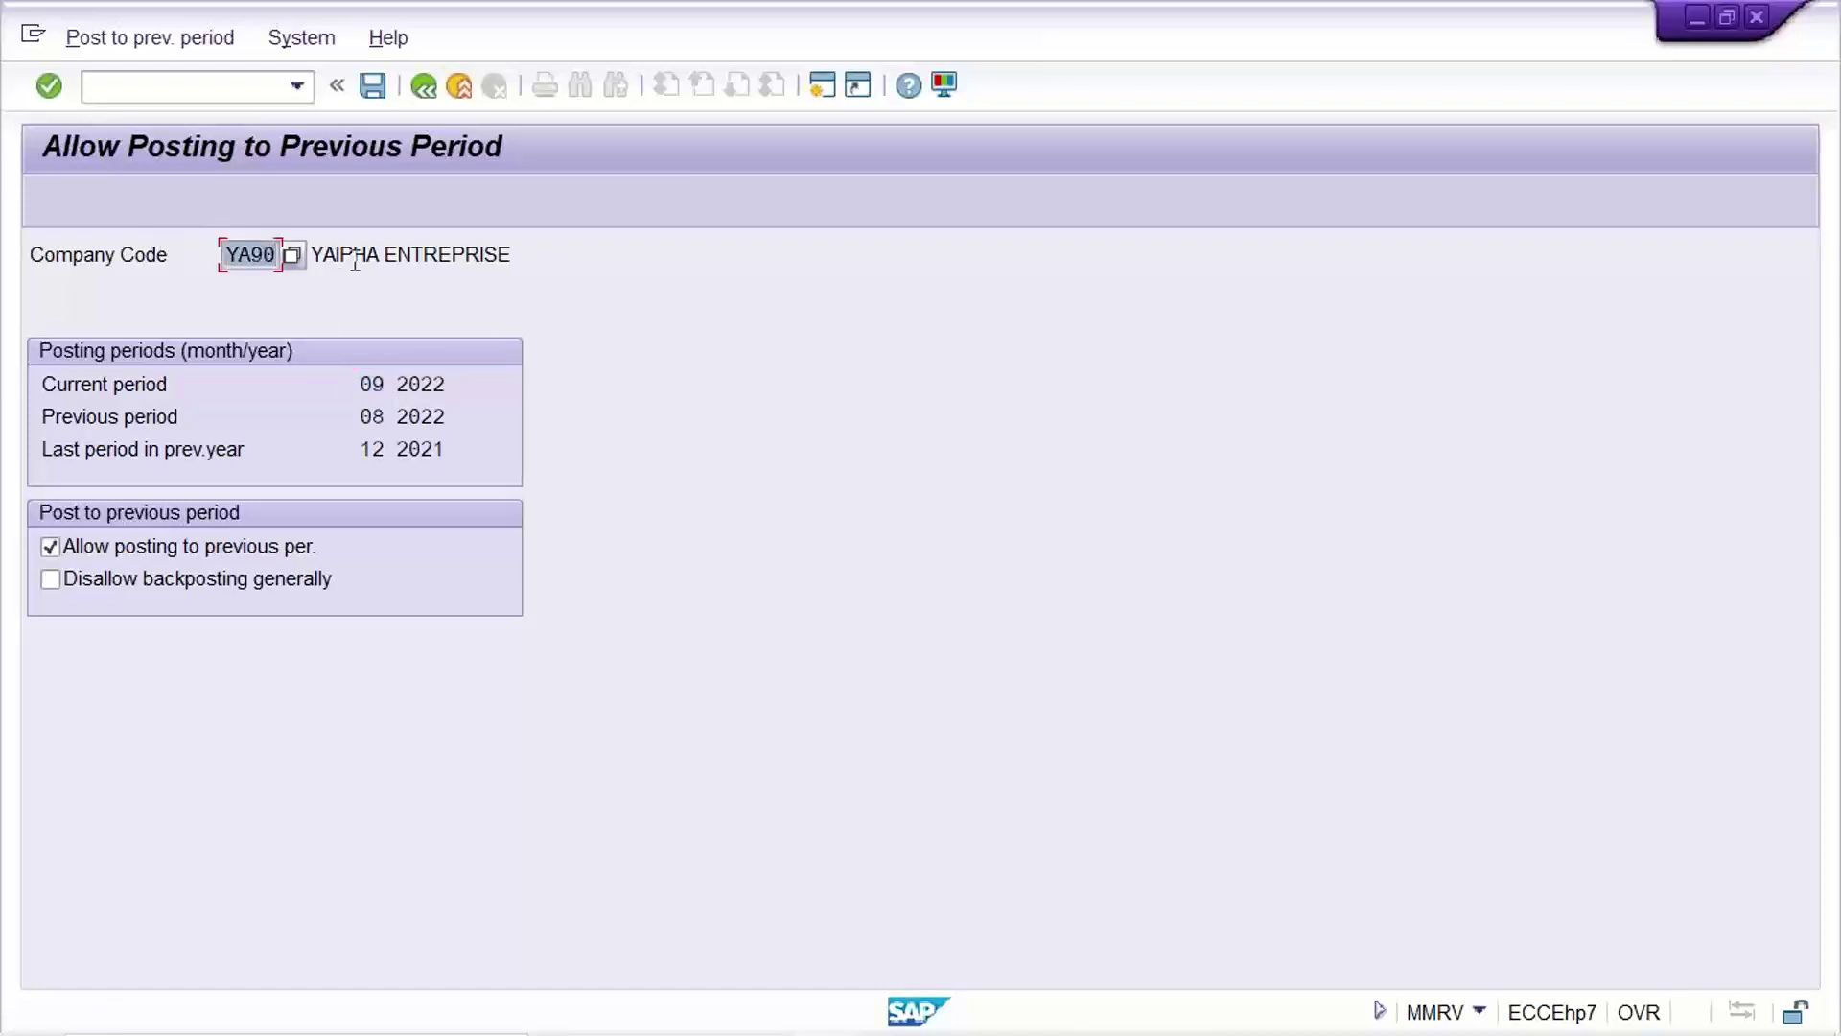
left_click(185, 91)
type("/NOB")
type("52")
key("Return")
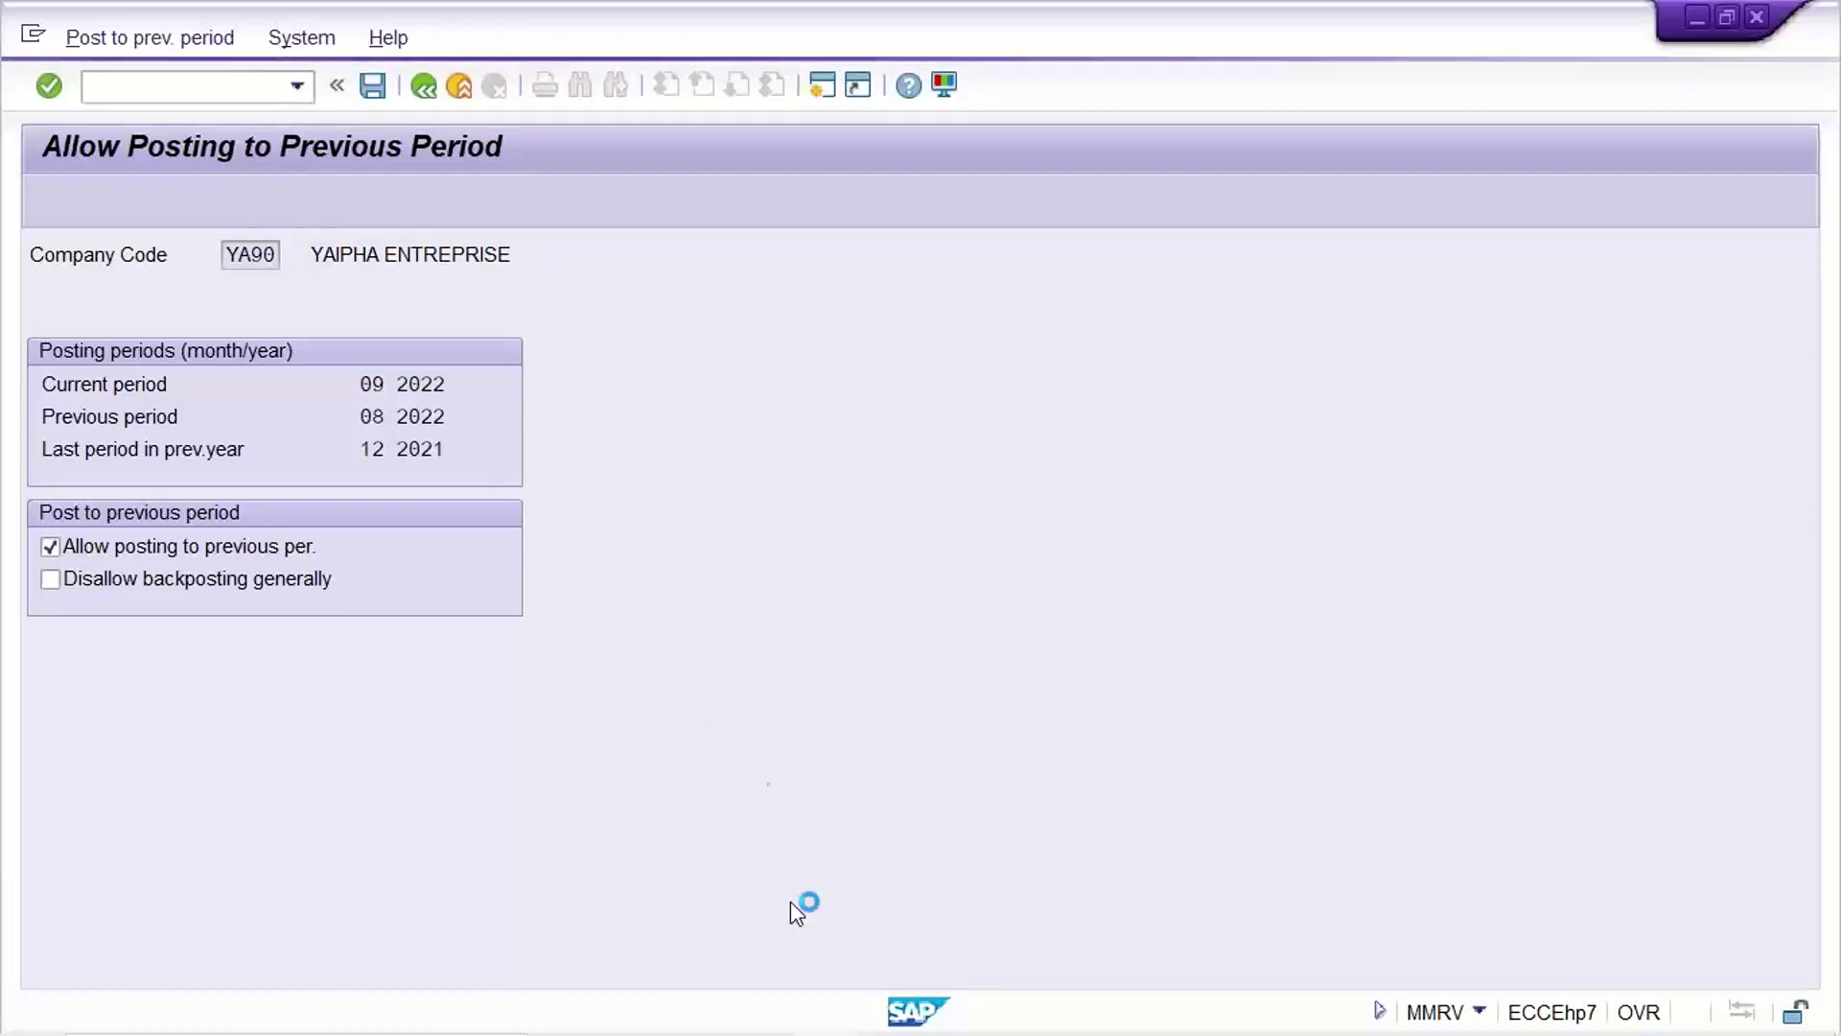
left_click(31, 40)
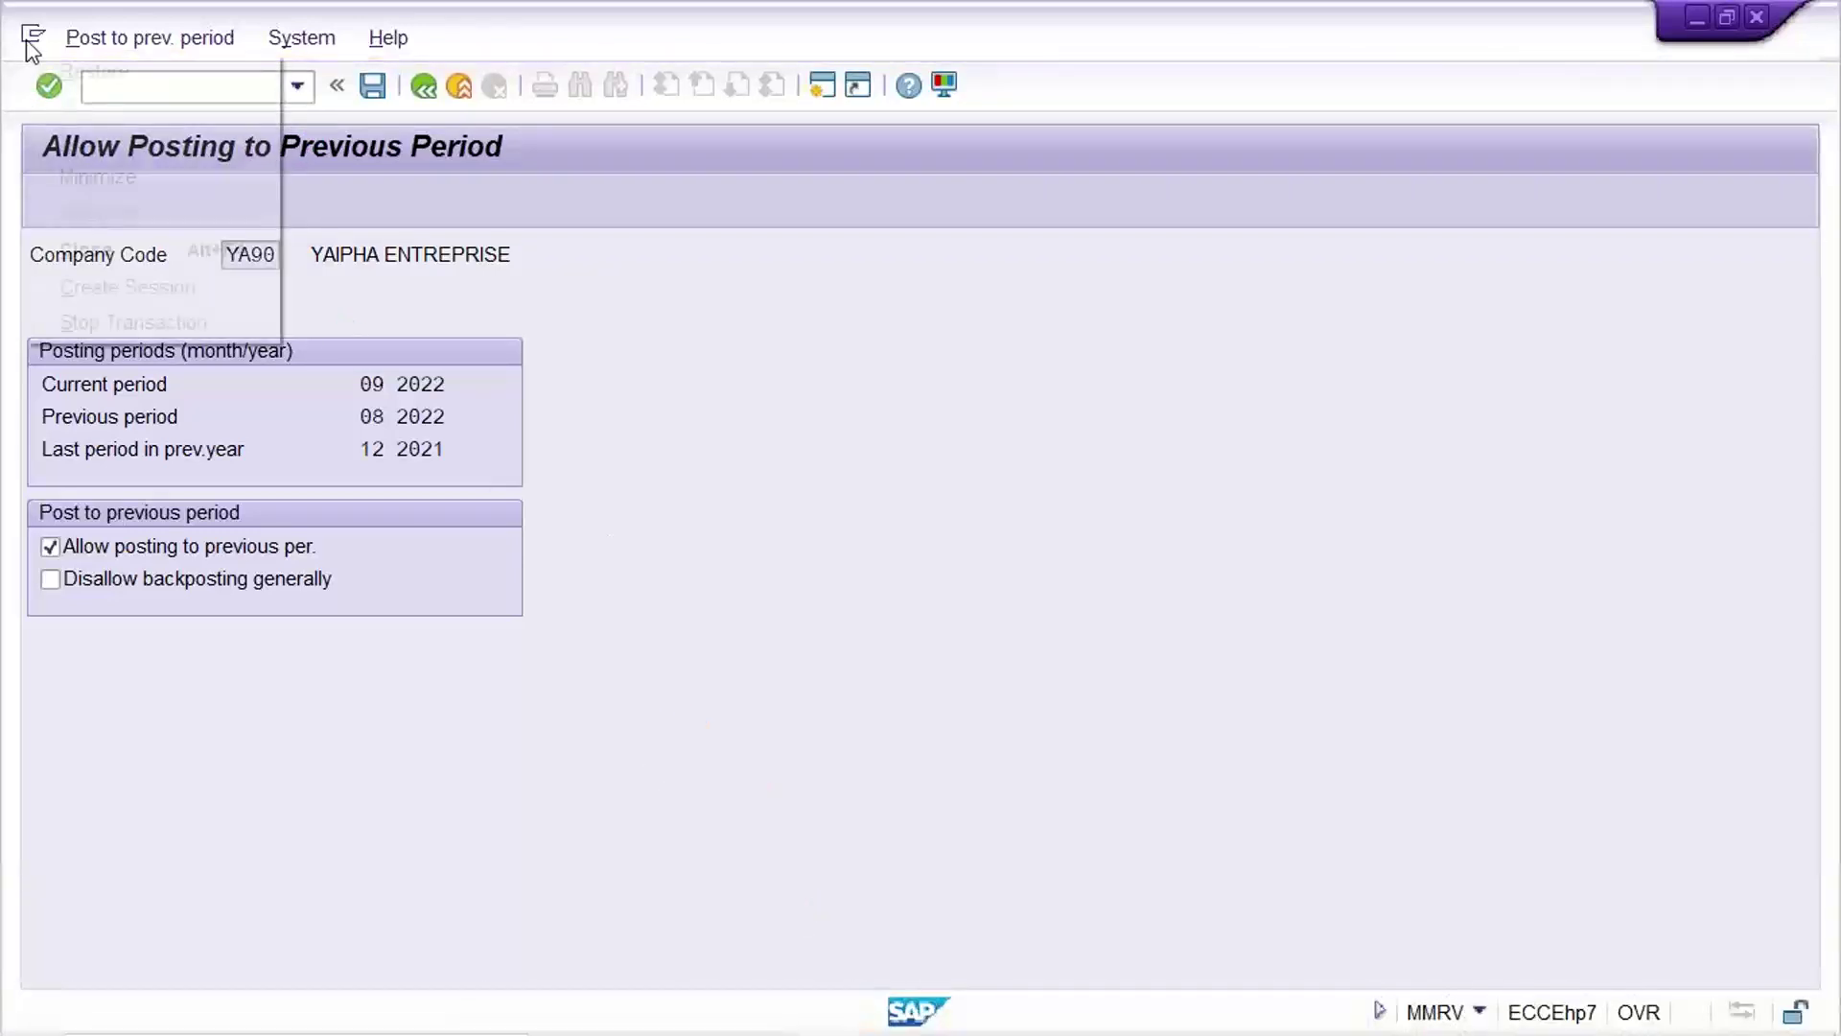
left_click(106, 316)
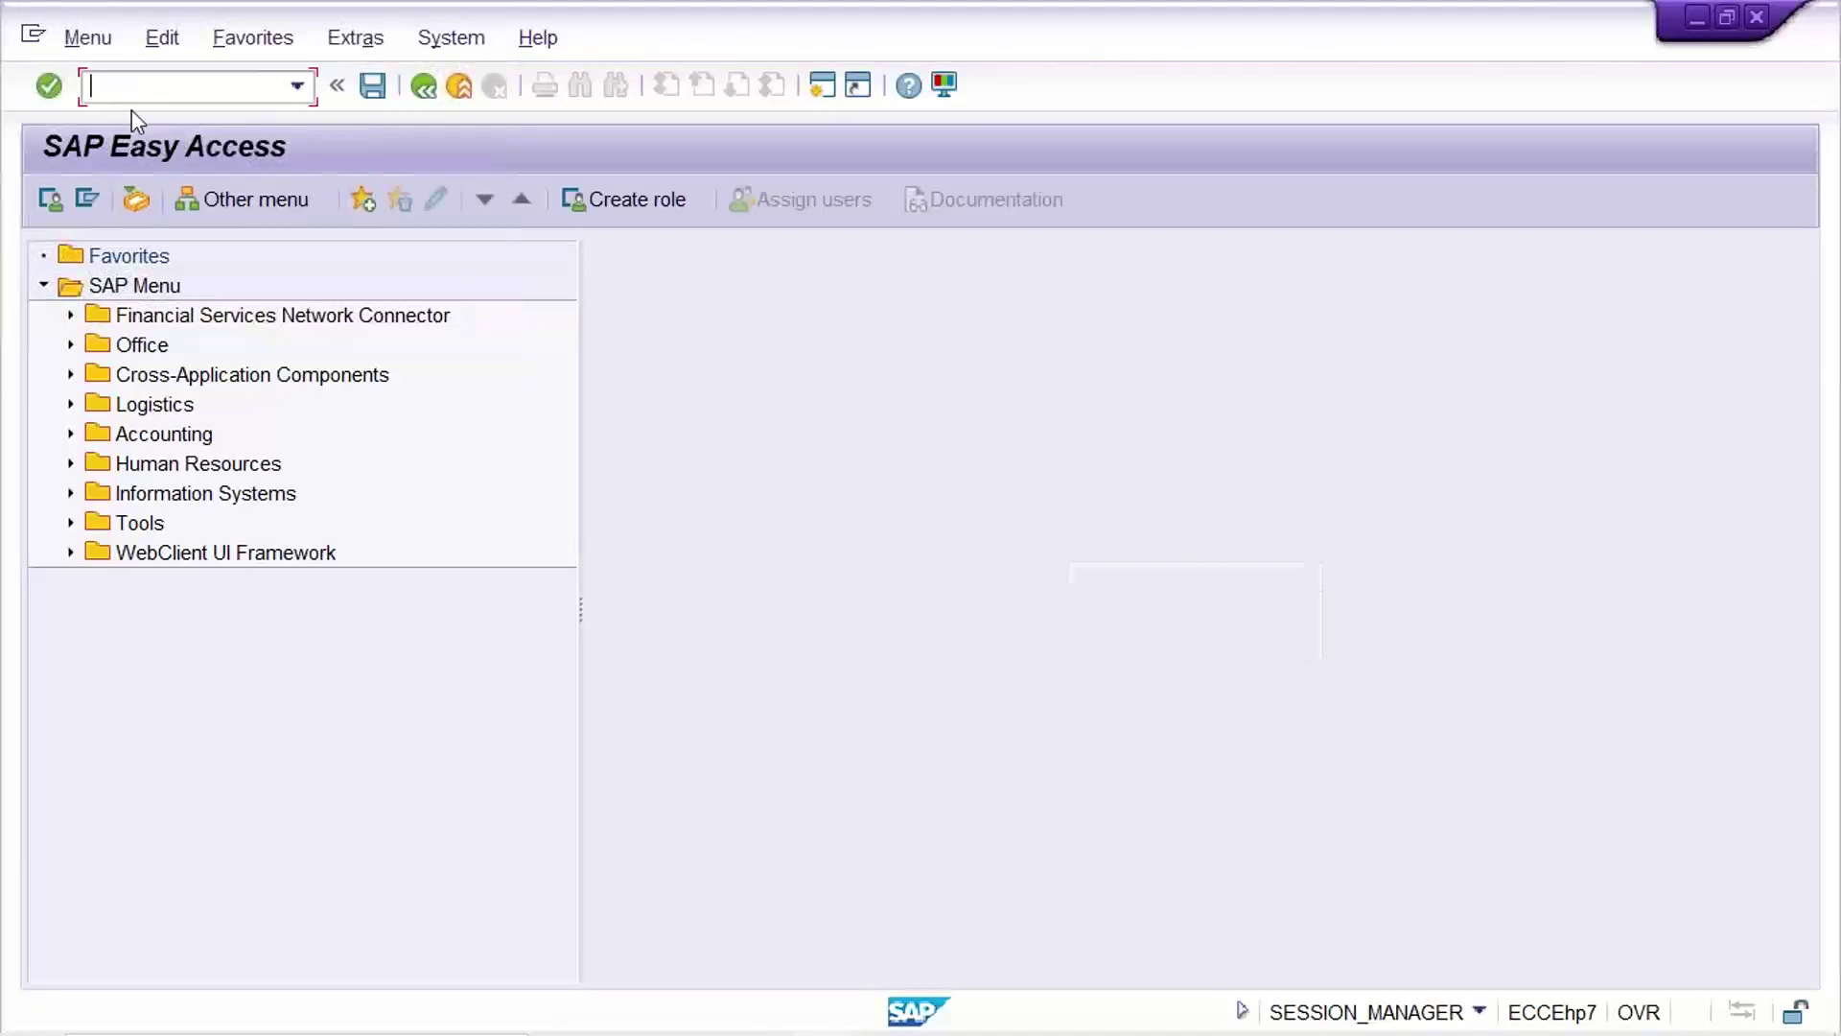
Step: Open the company code global data with transaction OBY6 in display mode
type("OBY6")
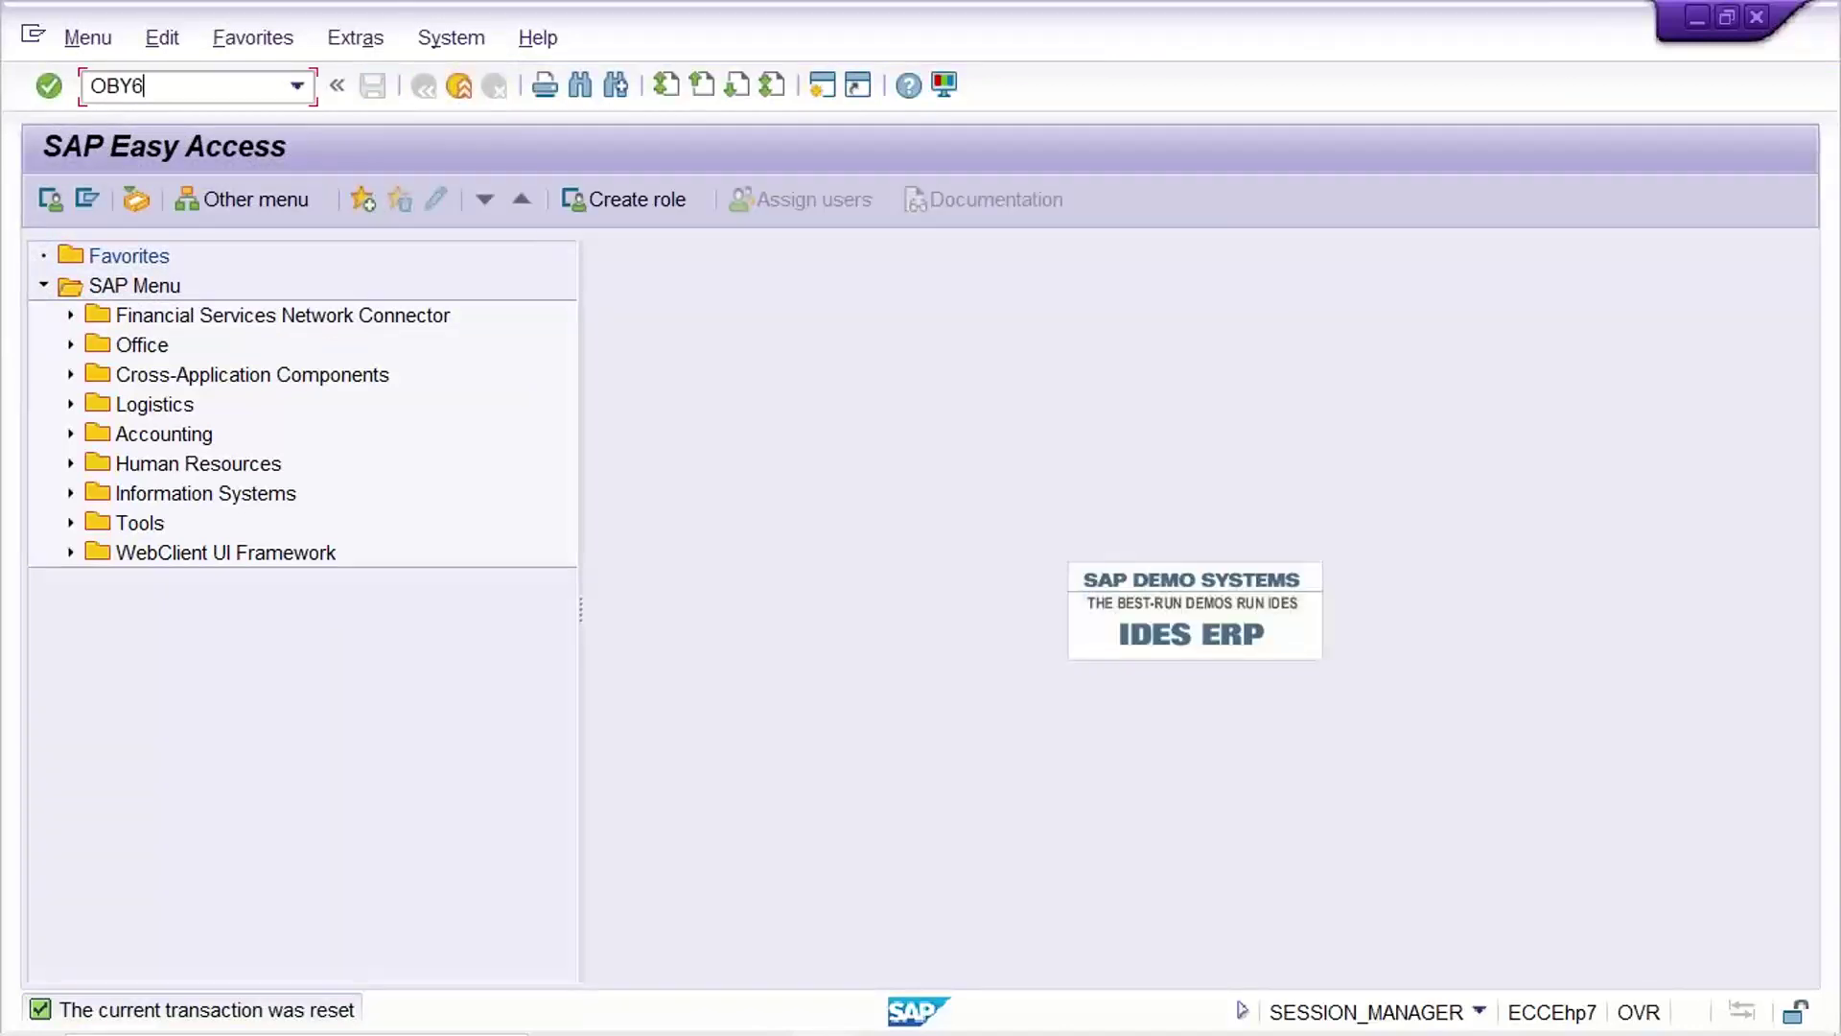
key("Return")
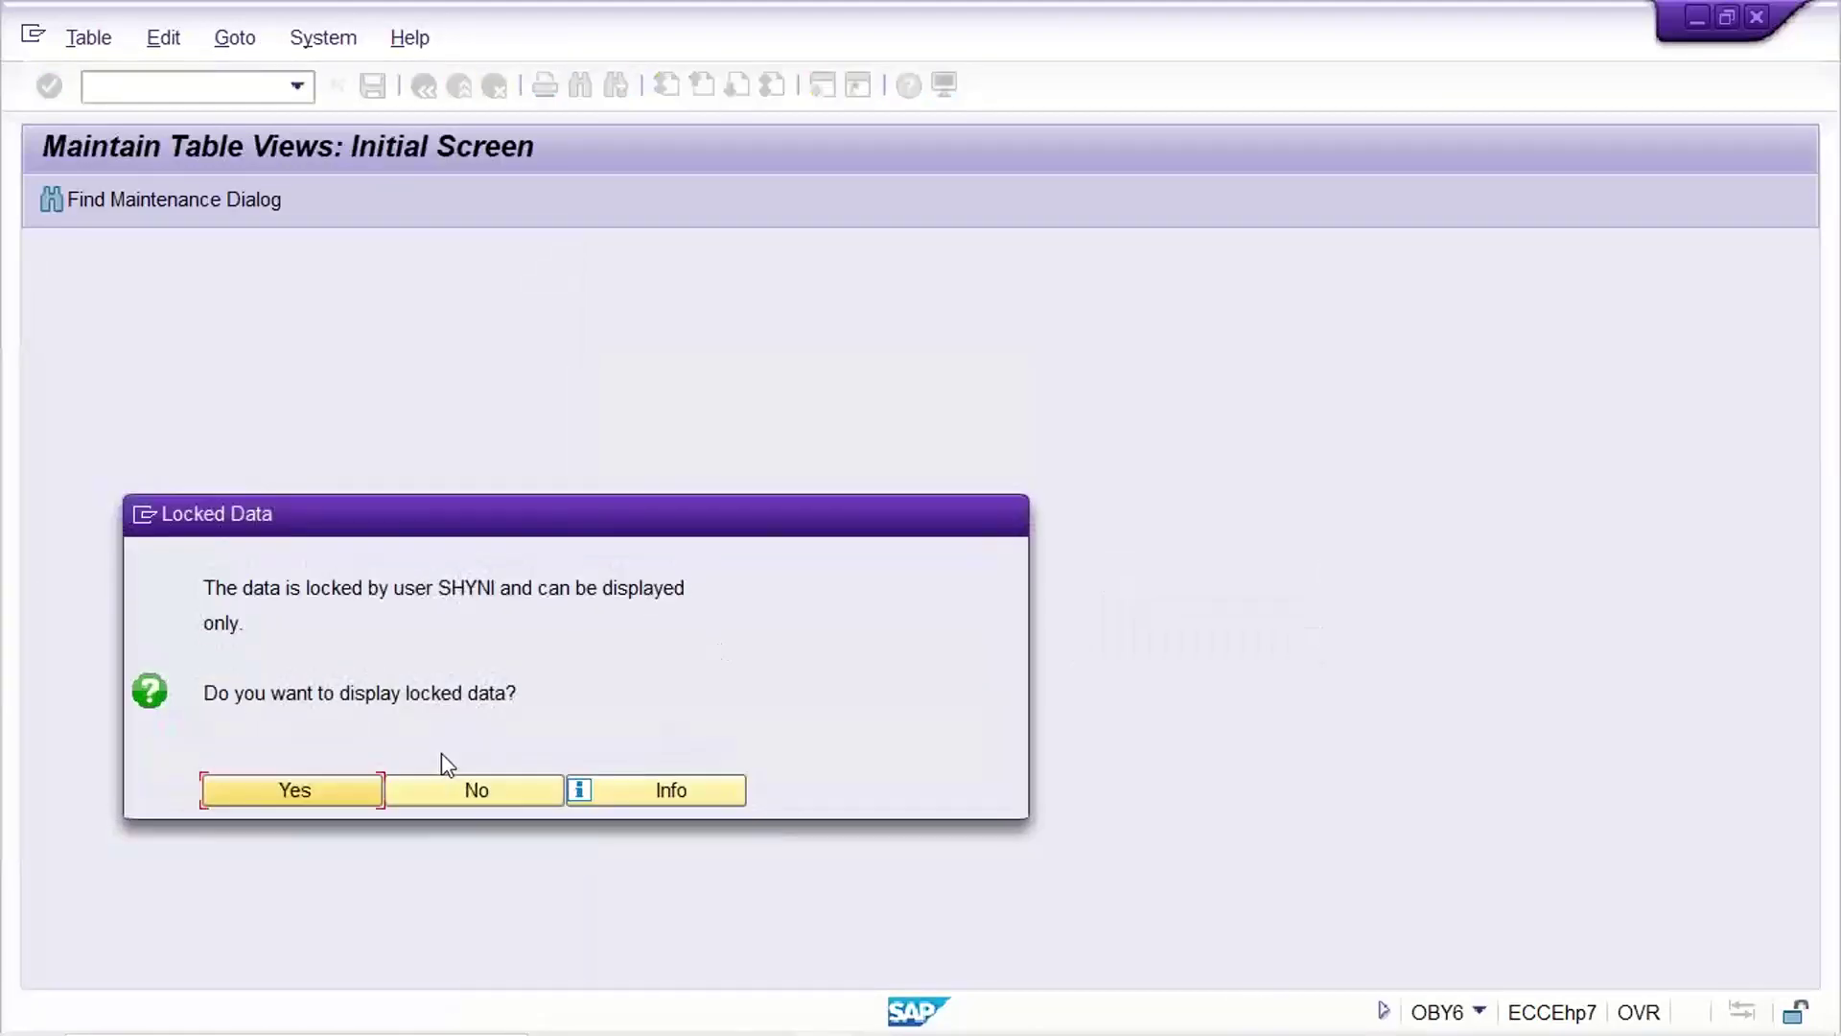
left_click(295, 789)
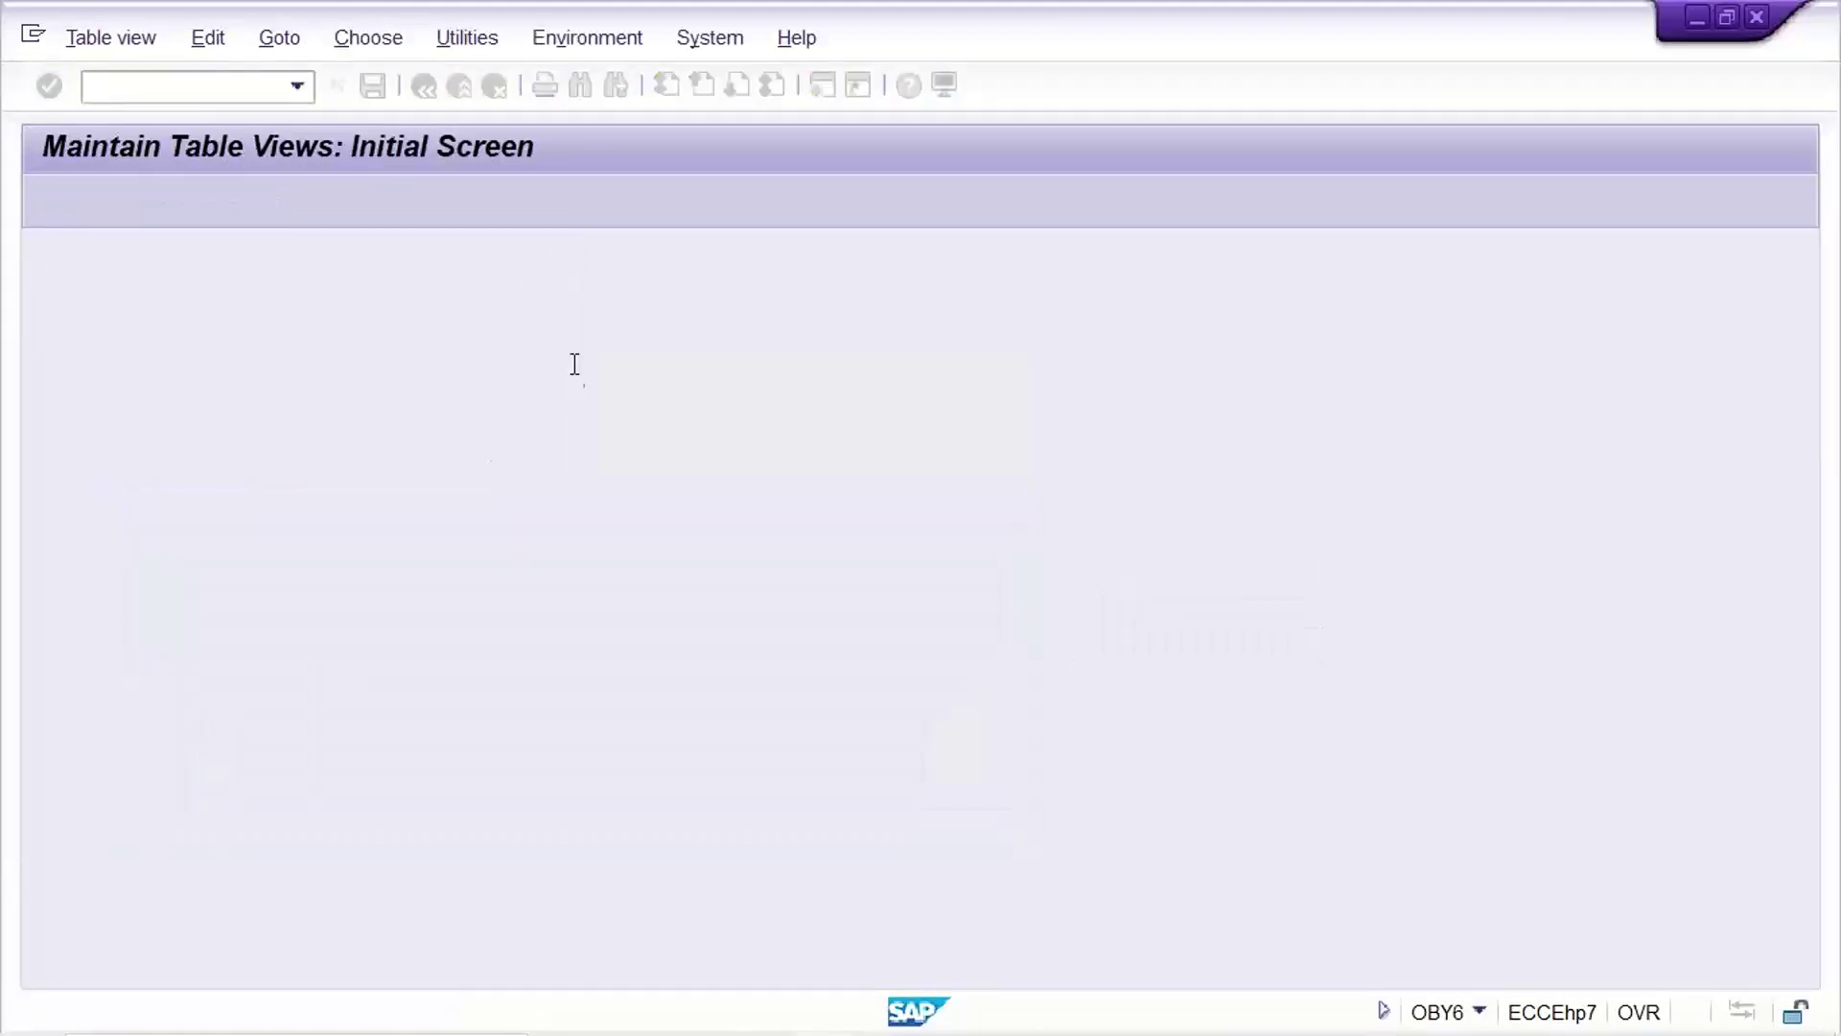
Step: Position the list on company code YA90 and open its details to examine the fiscal year variant
left_click(604, 970)
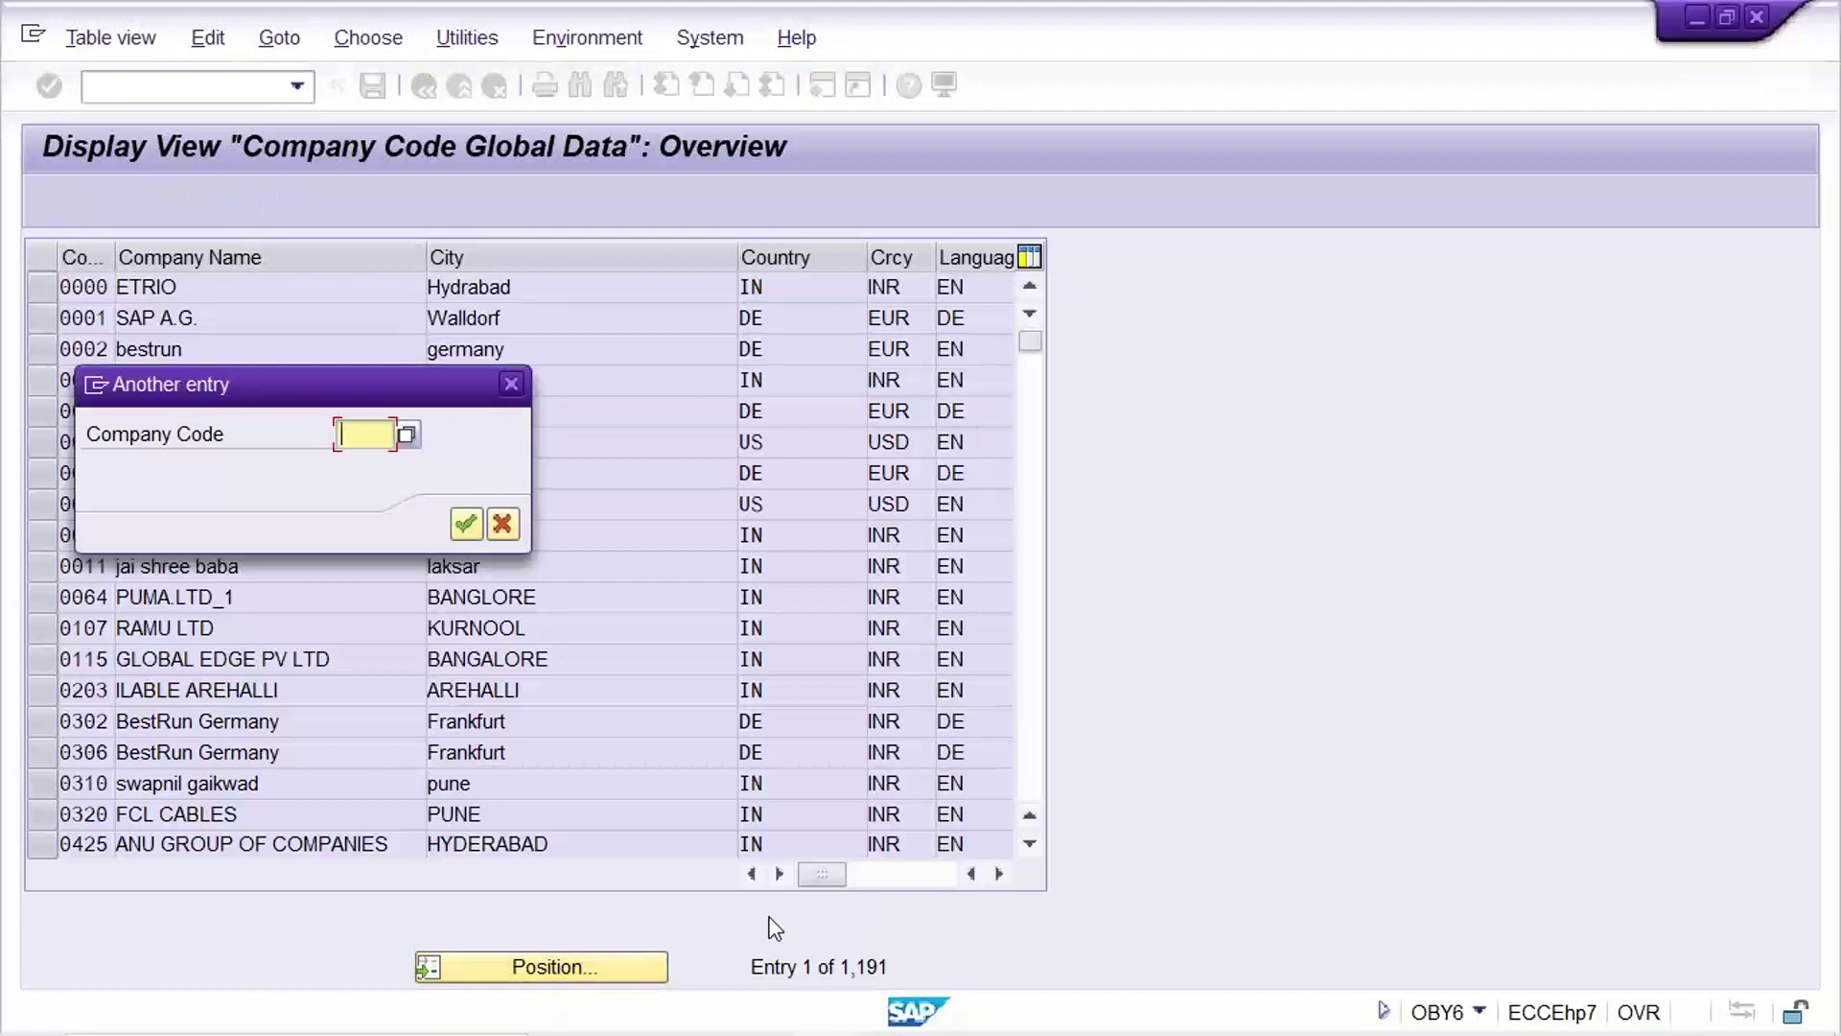
type("YA90")
key("Return")
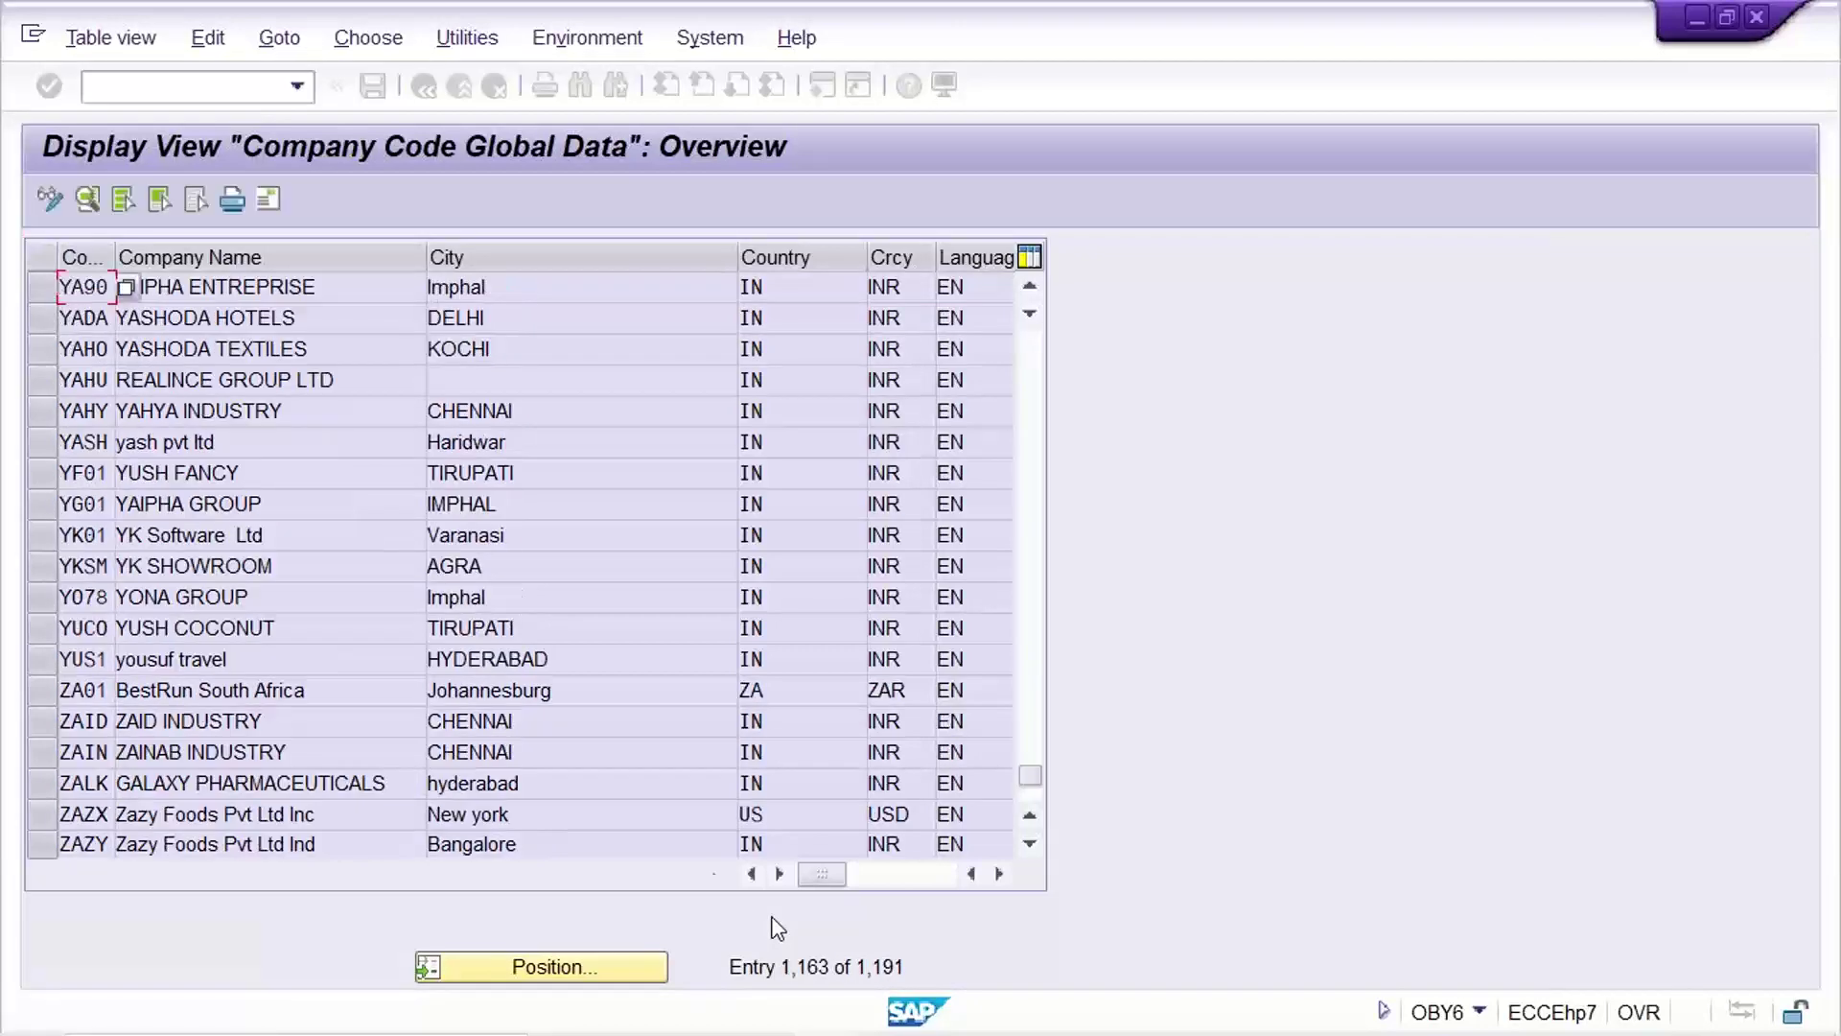
double_click(378, 290)
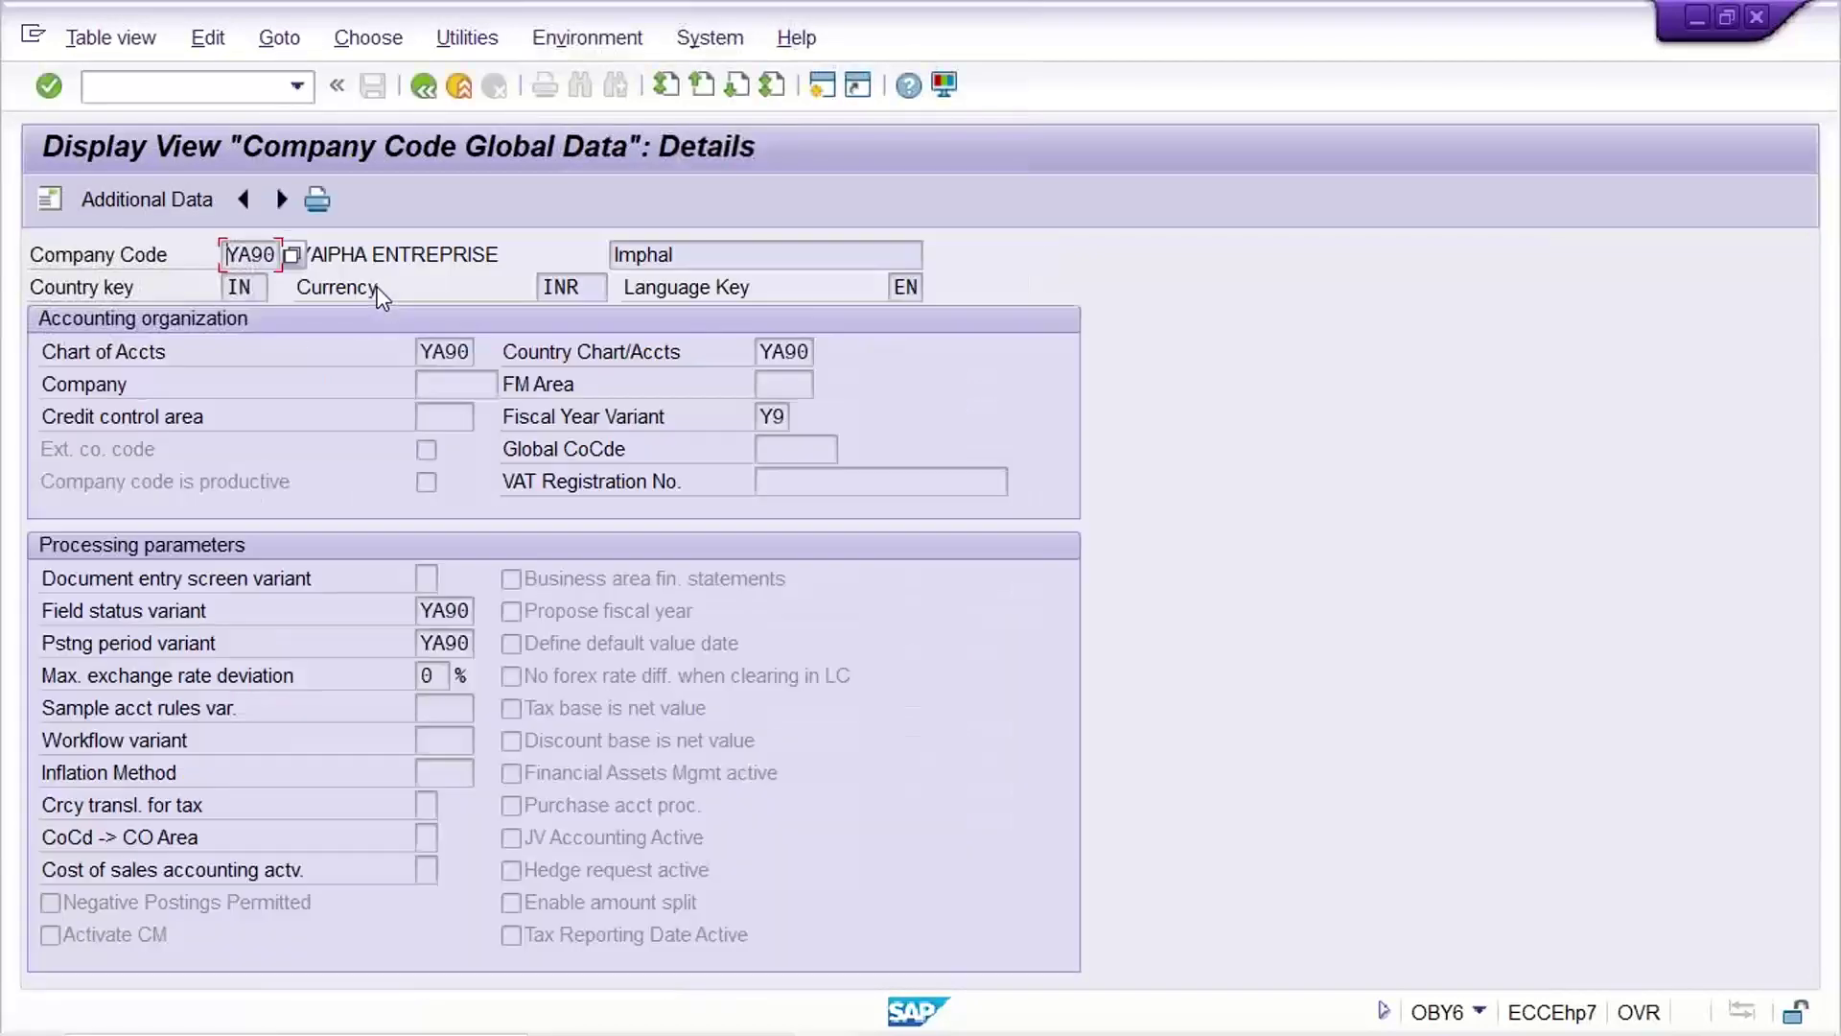
double_click(772, 417)
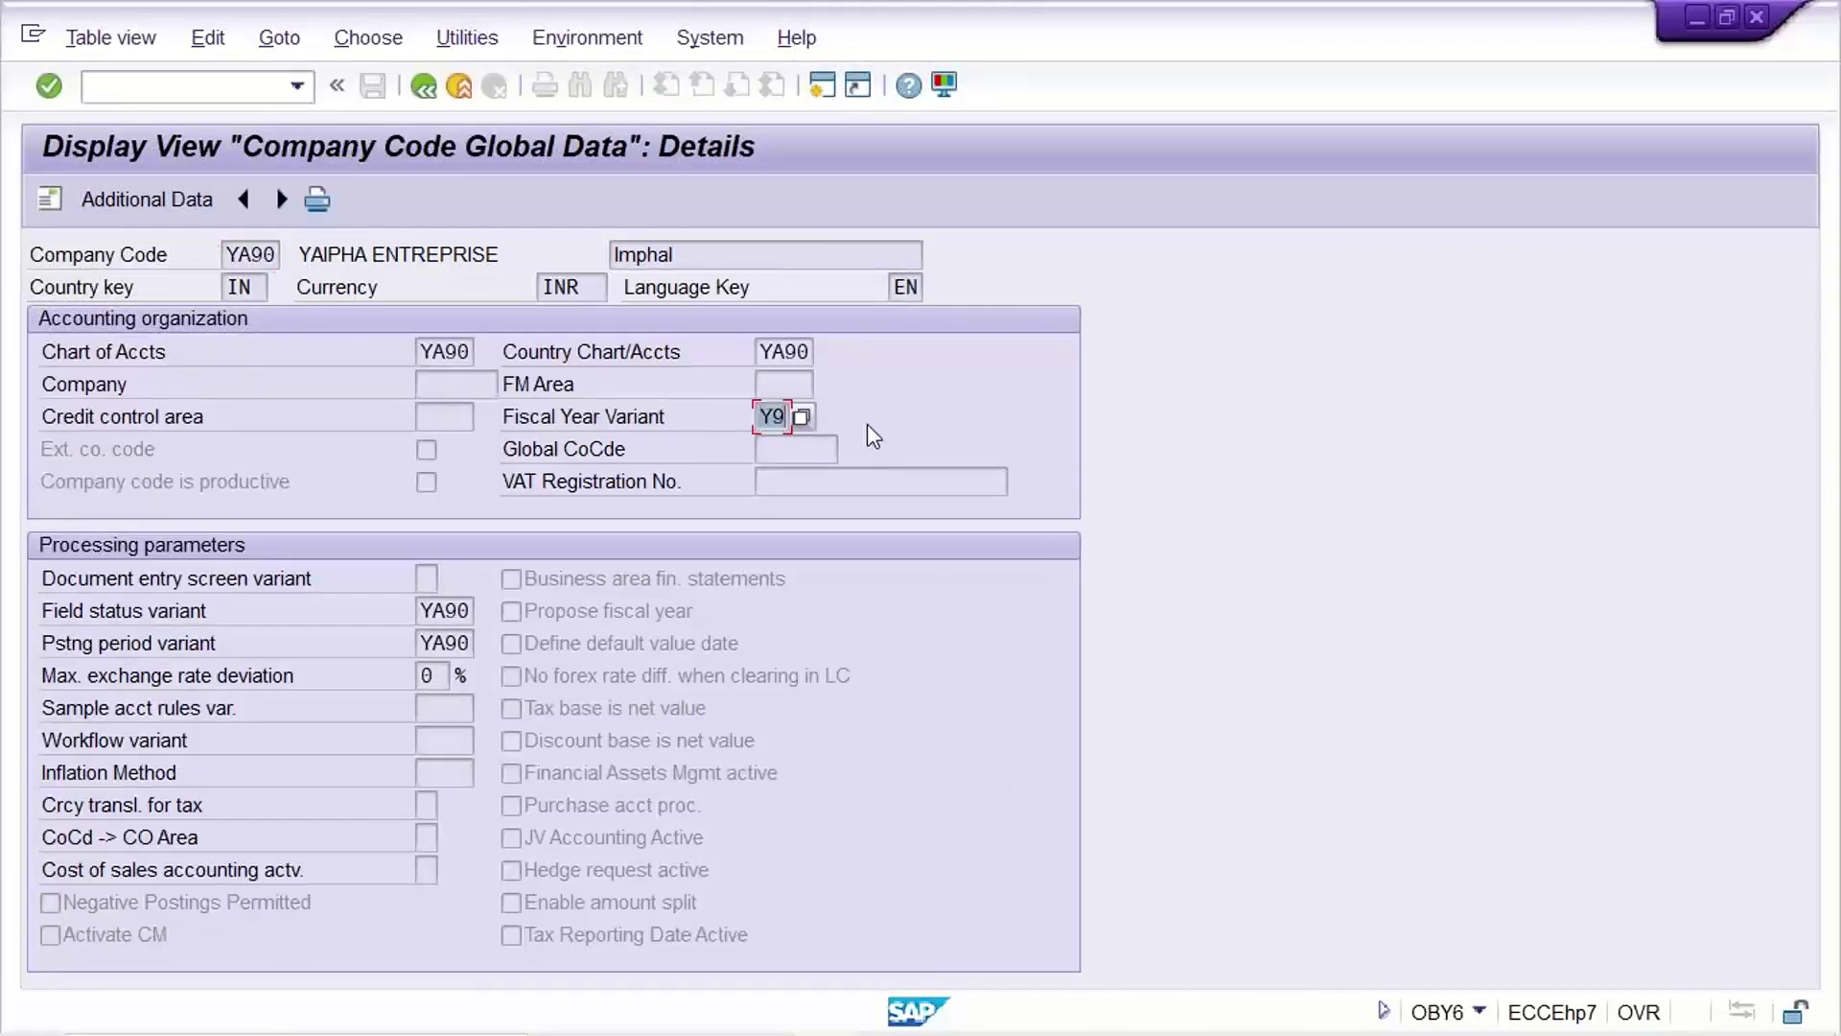
Step: Open transaction OB37 in display mode to view the company code to fiscal year variant assignments
left_click(178, 86)
type("/N")
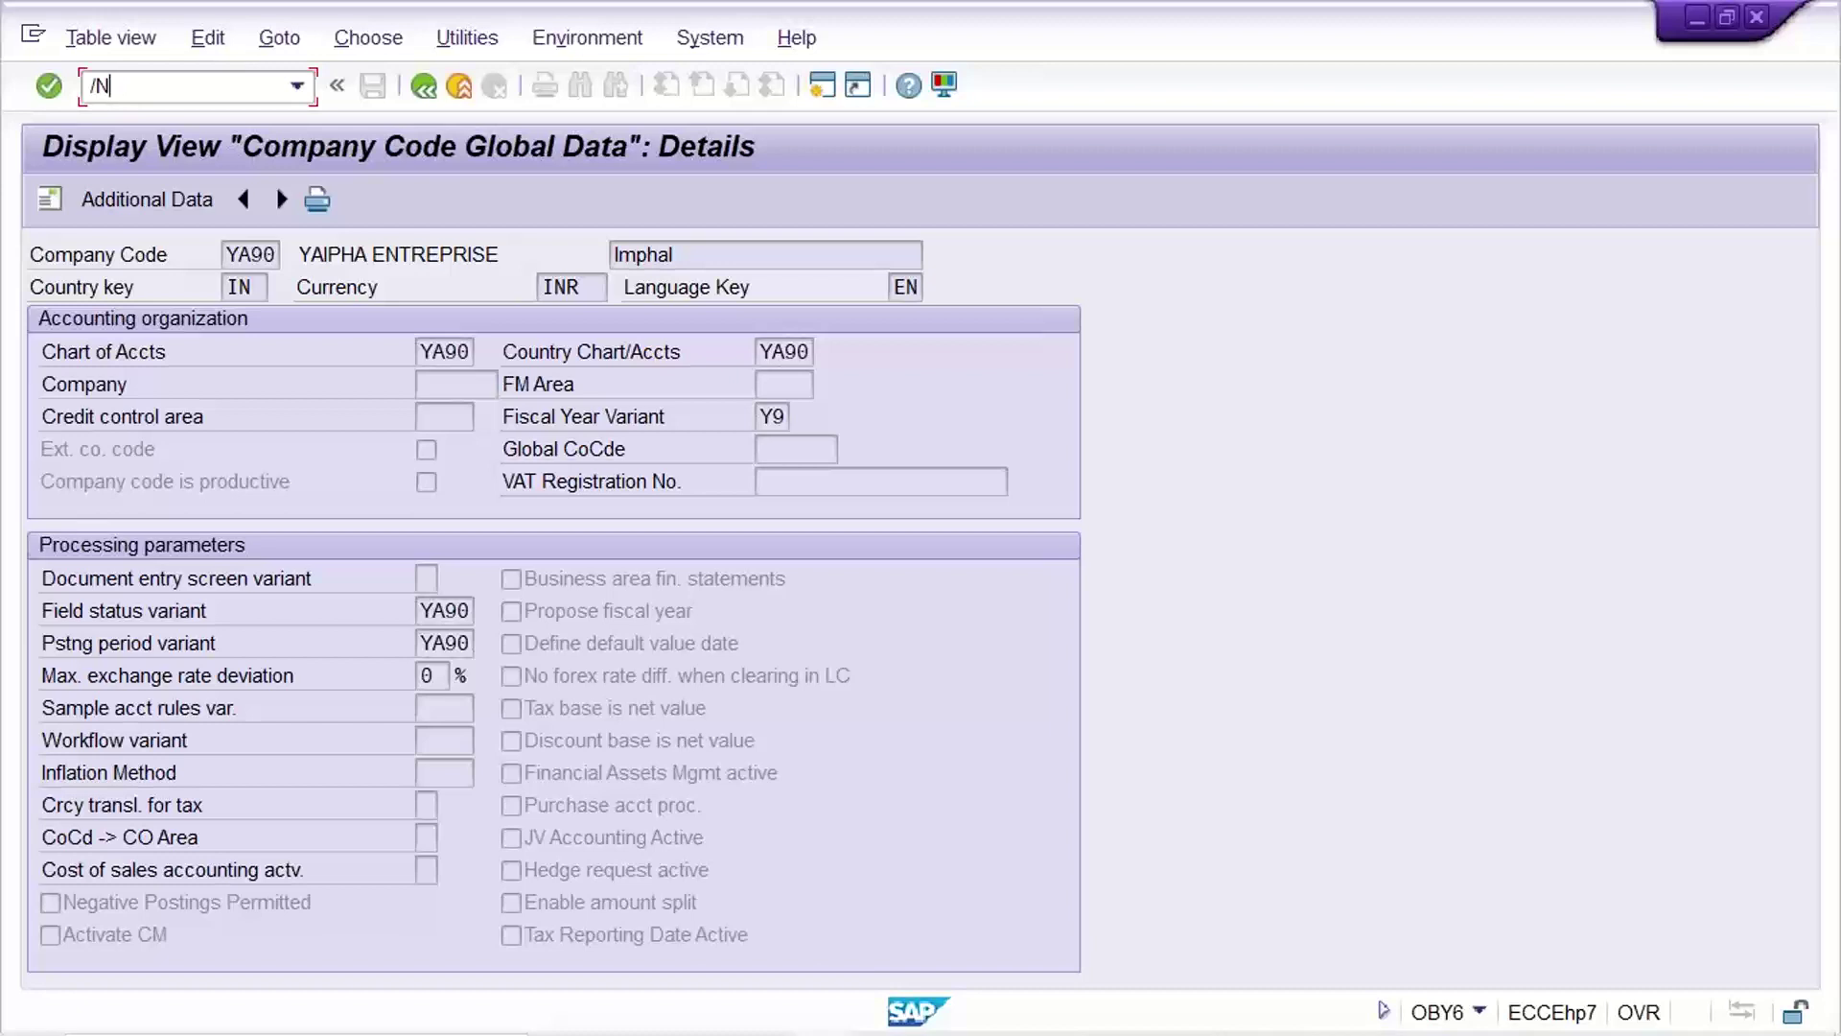
type("OB")
type("37")
key("Return")
left_click(297, 790)
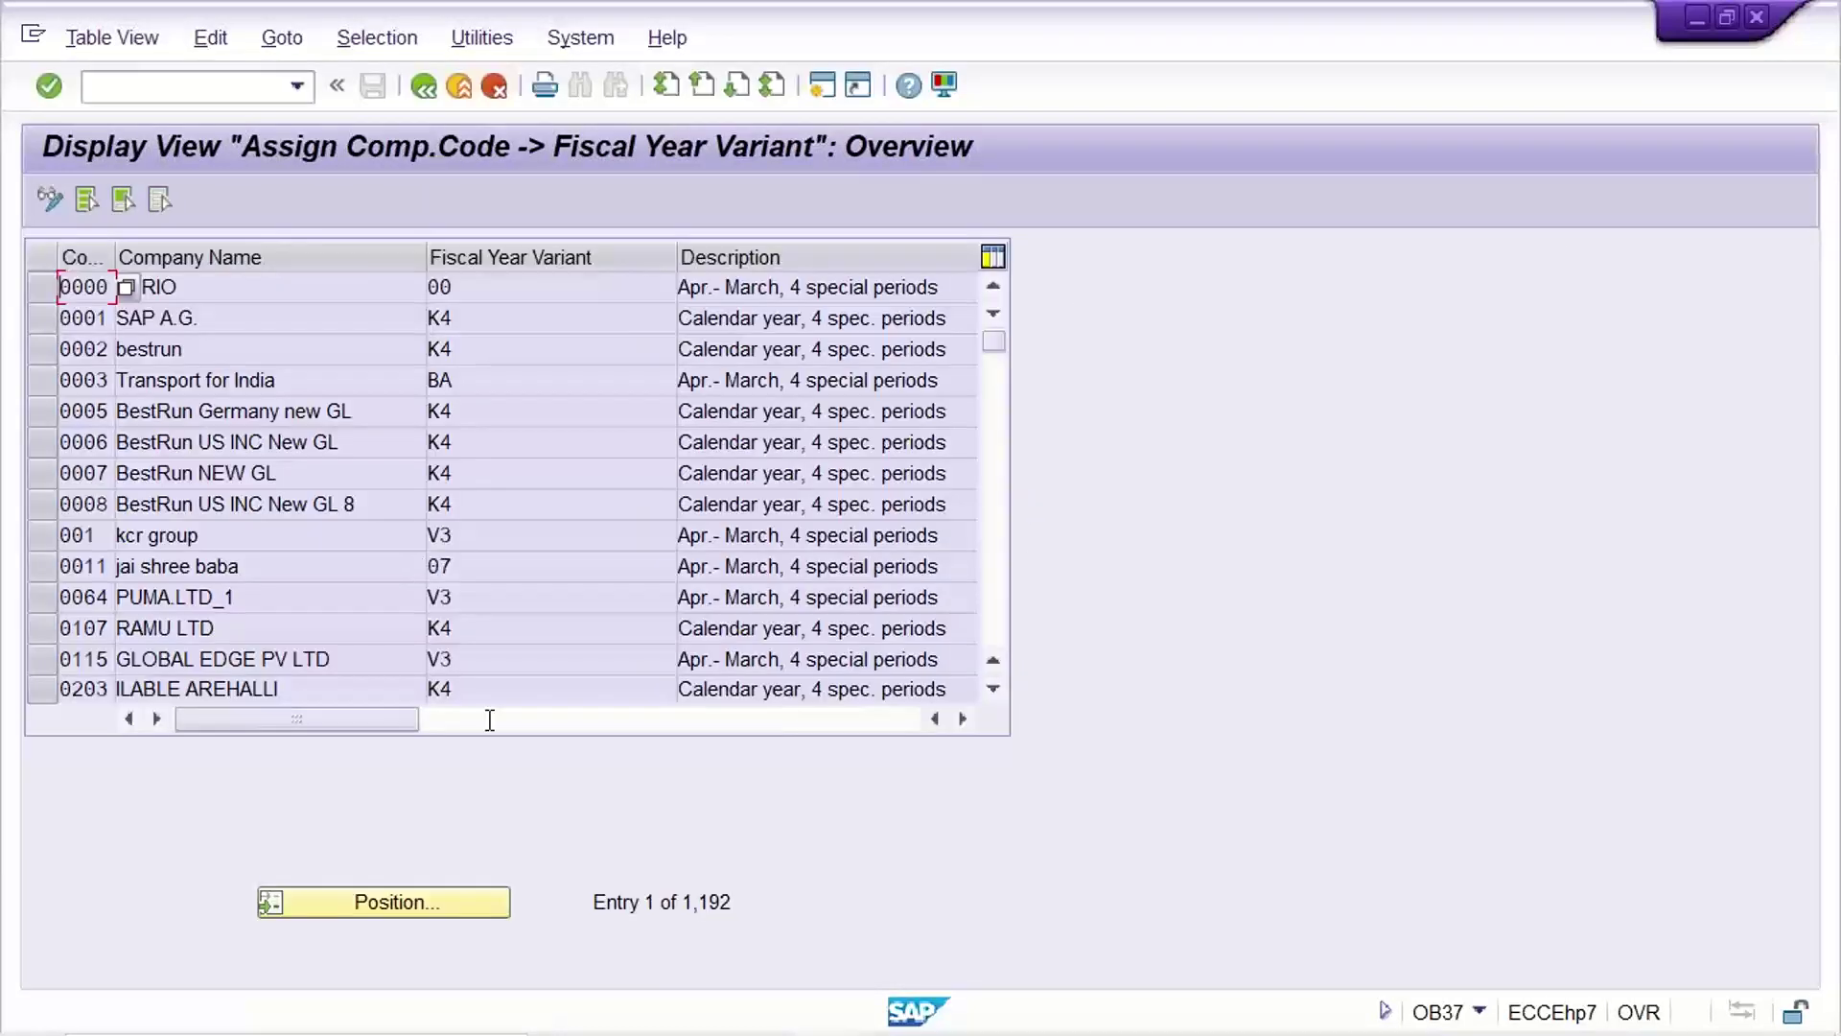
Step: Open transaction OB29 and position the fiscal year variants list on variant Y9
left_click(297, 86)
left_click(247, 165)
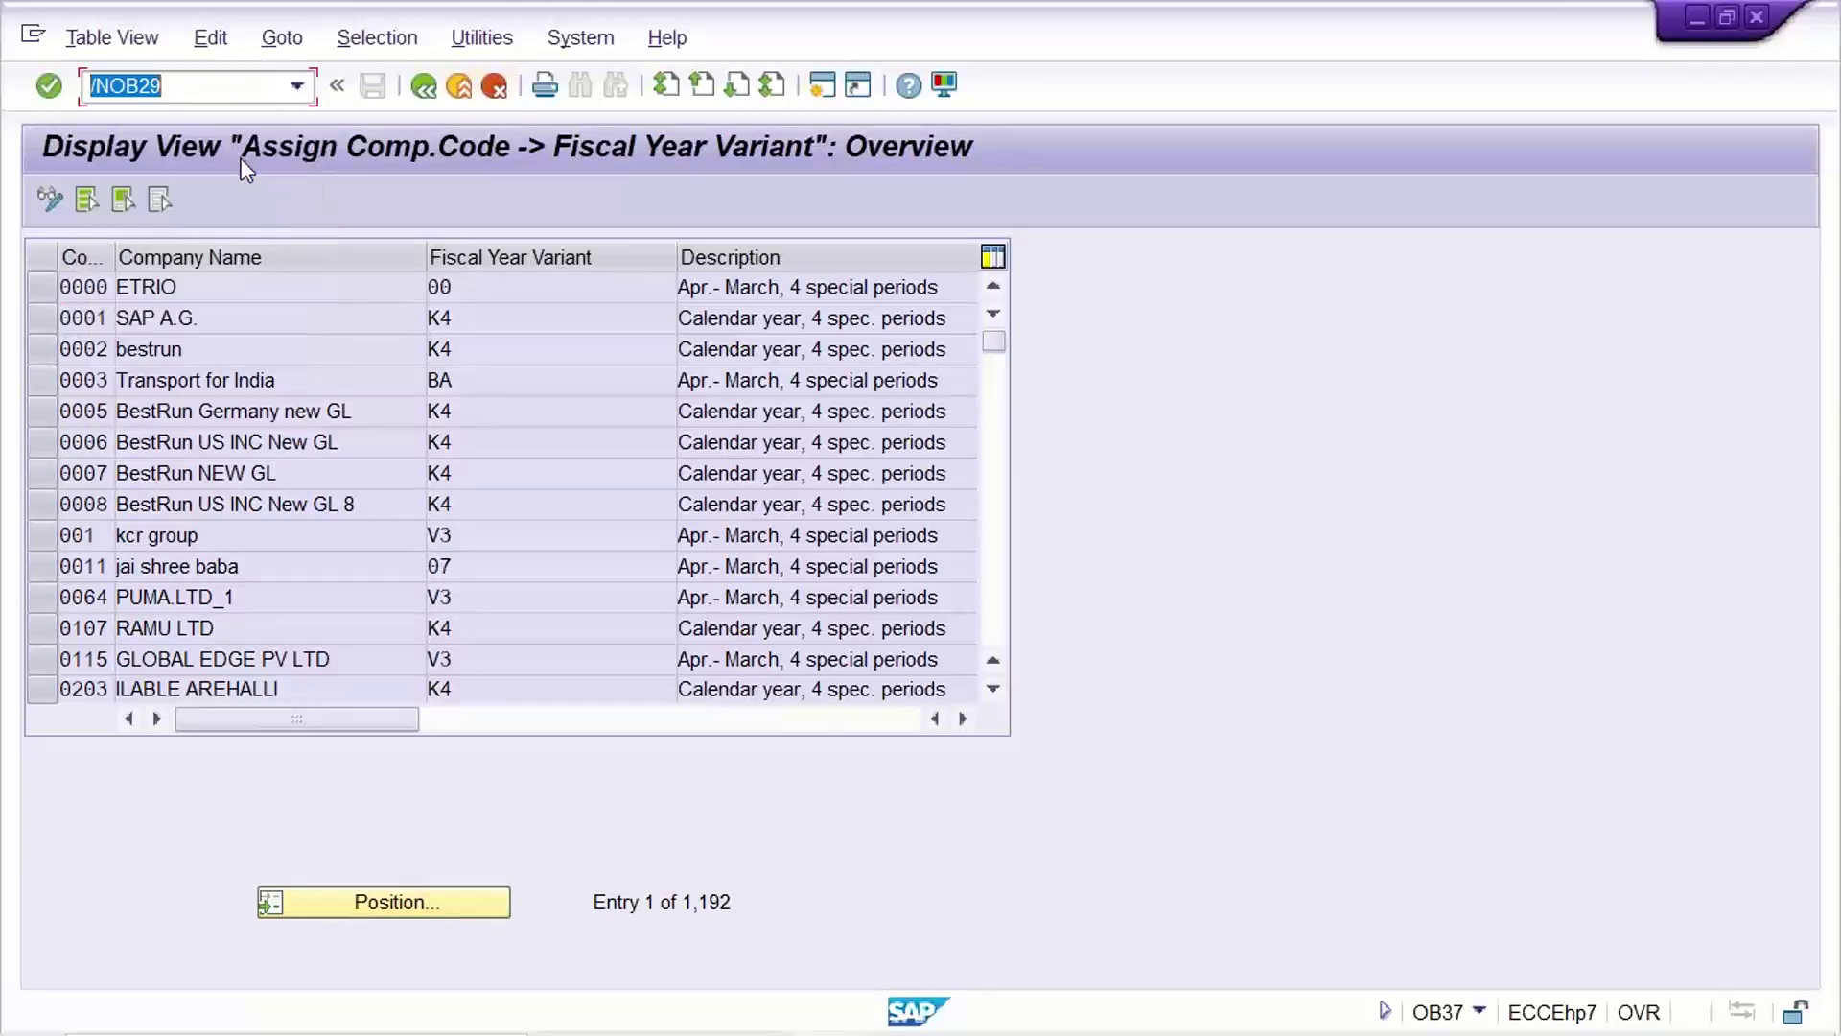
key("Return")
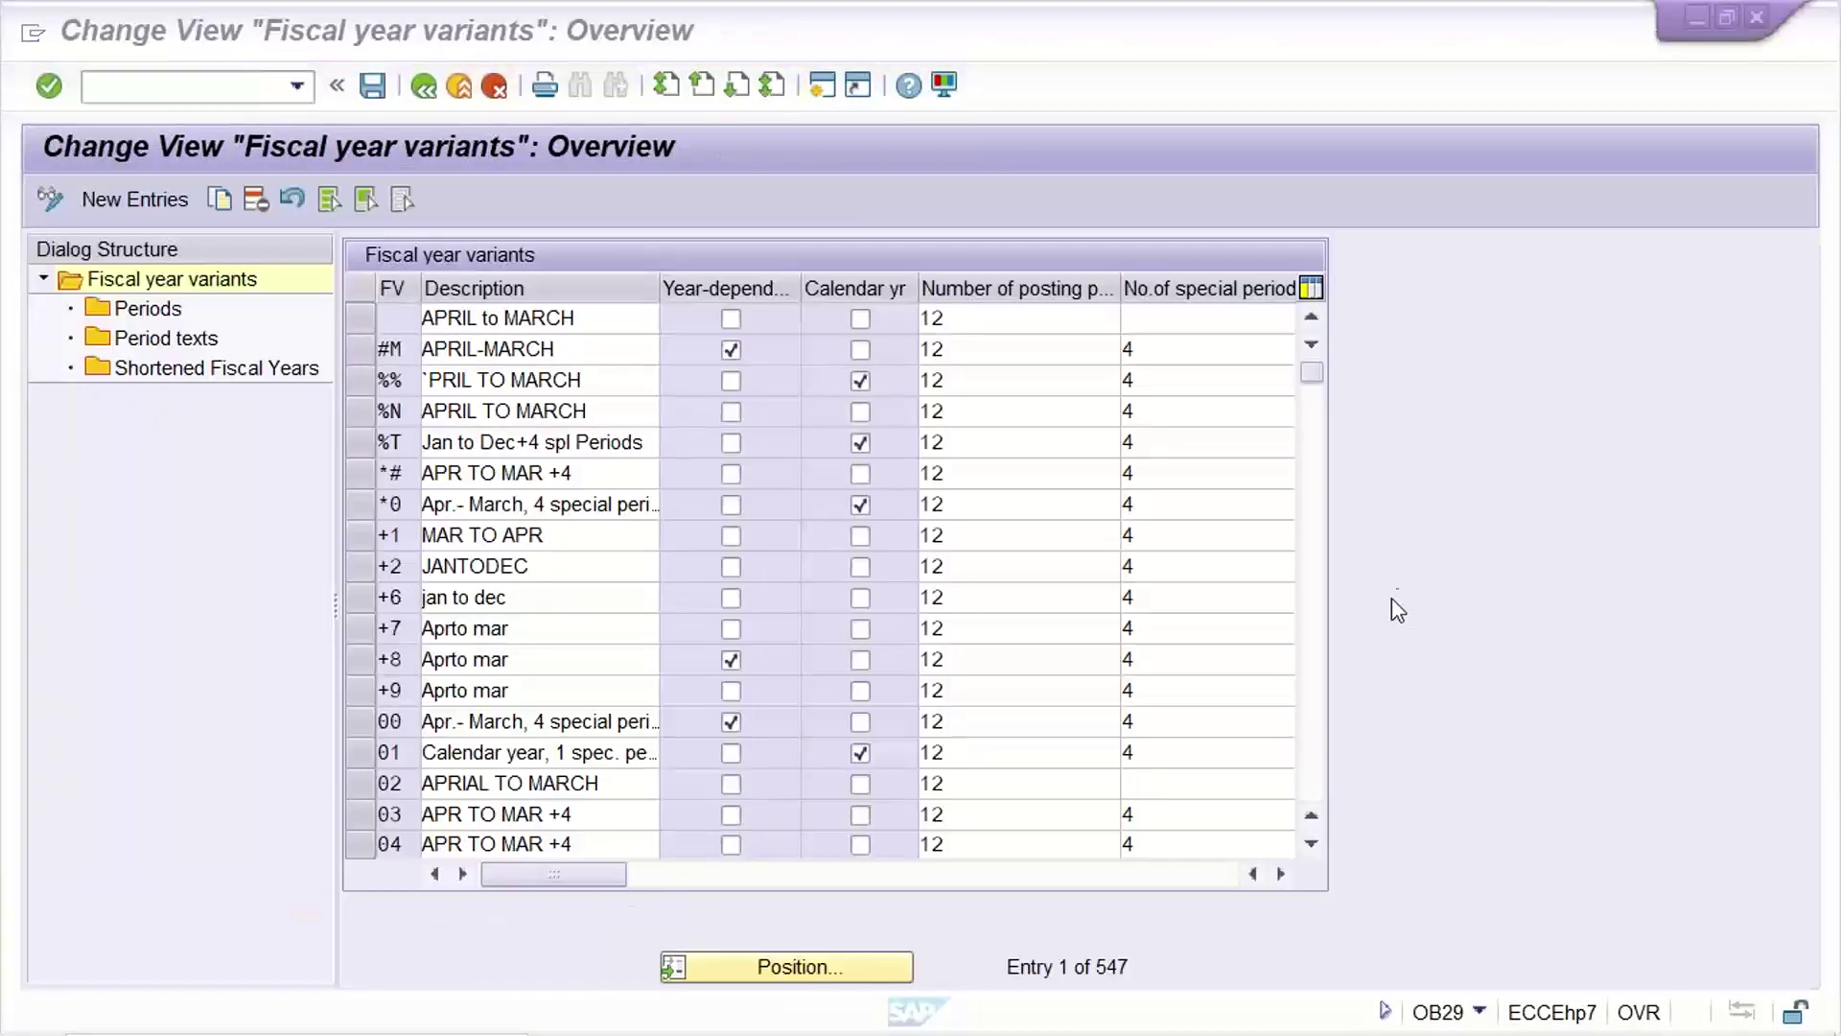
left_click(729, 968)
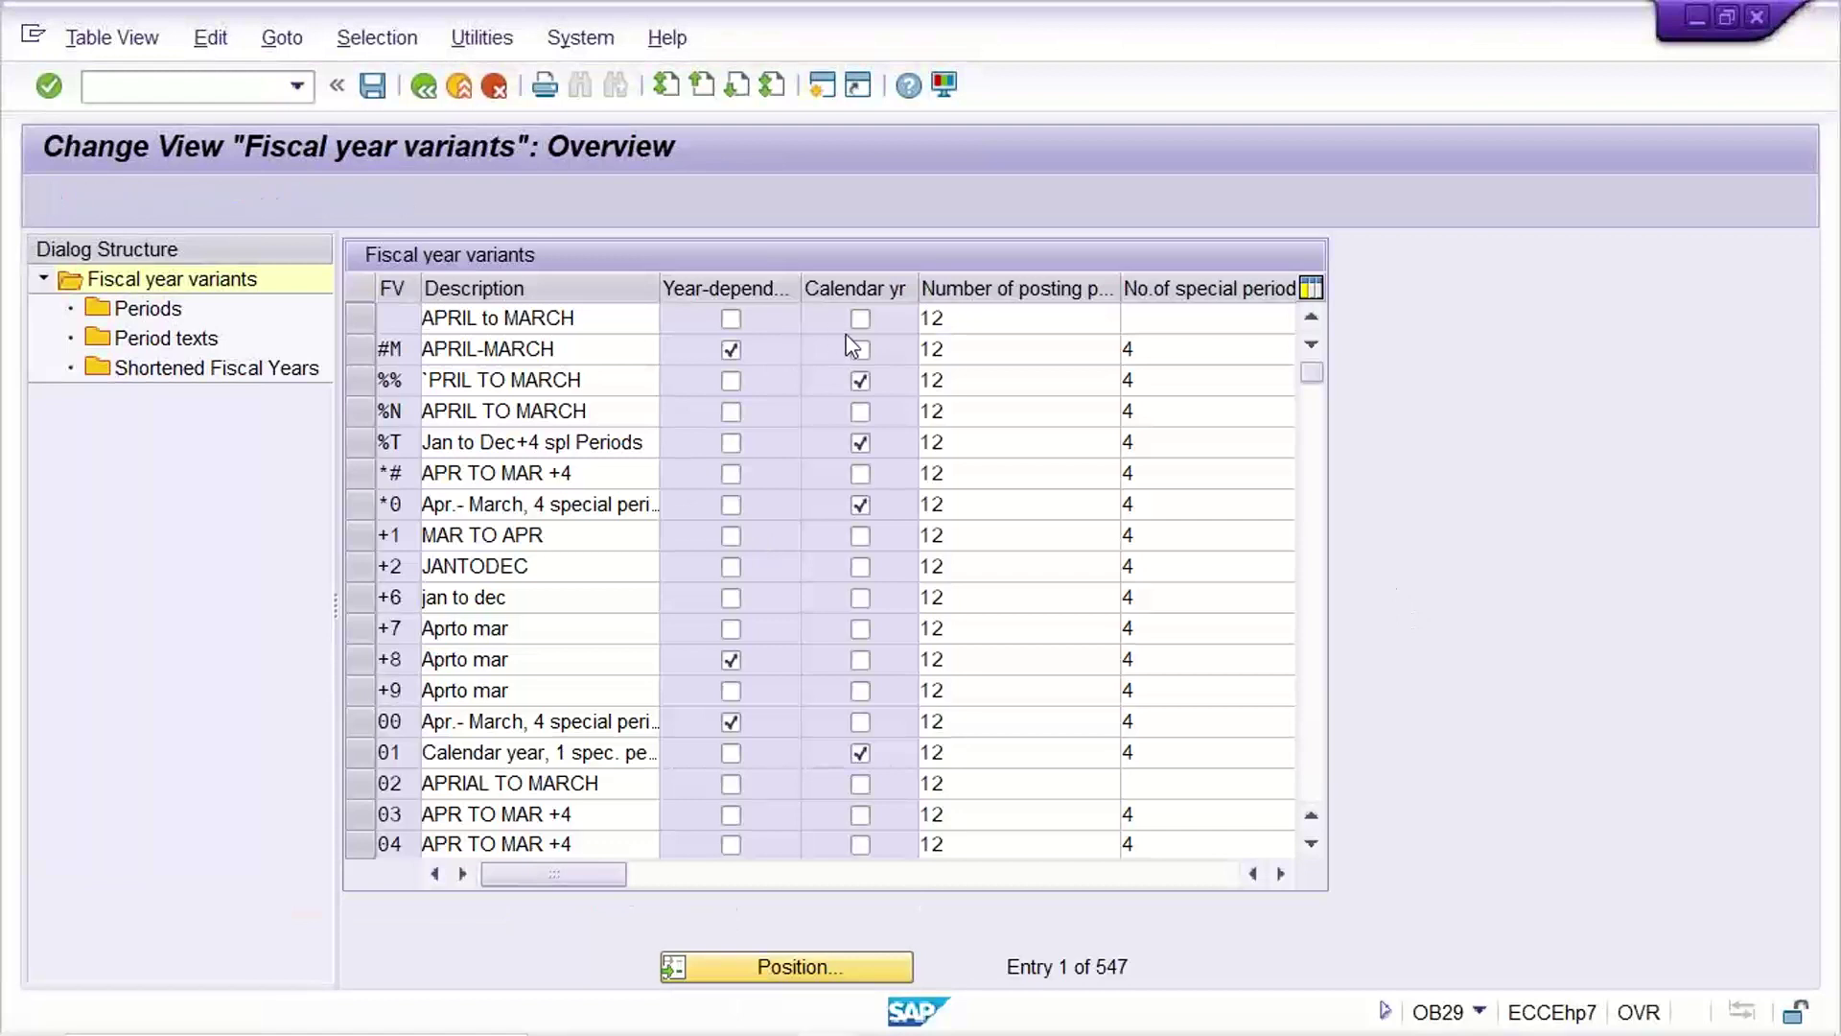
type("Y9")
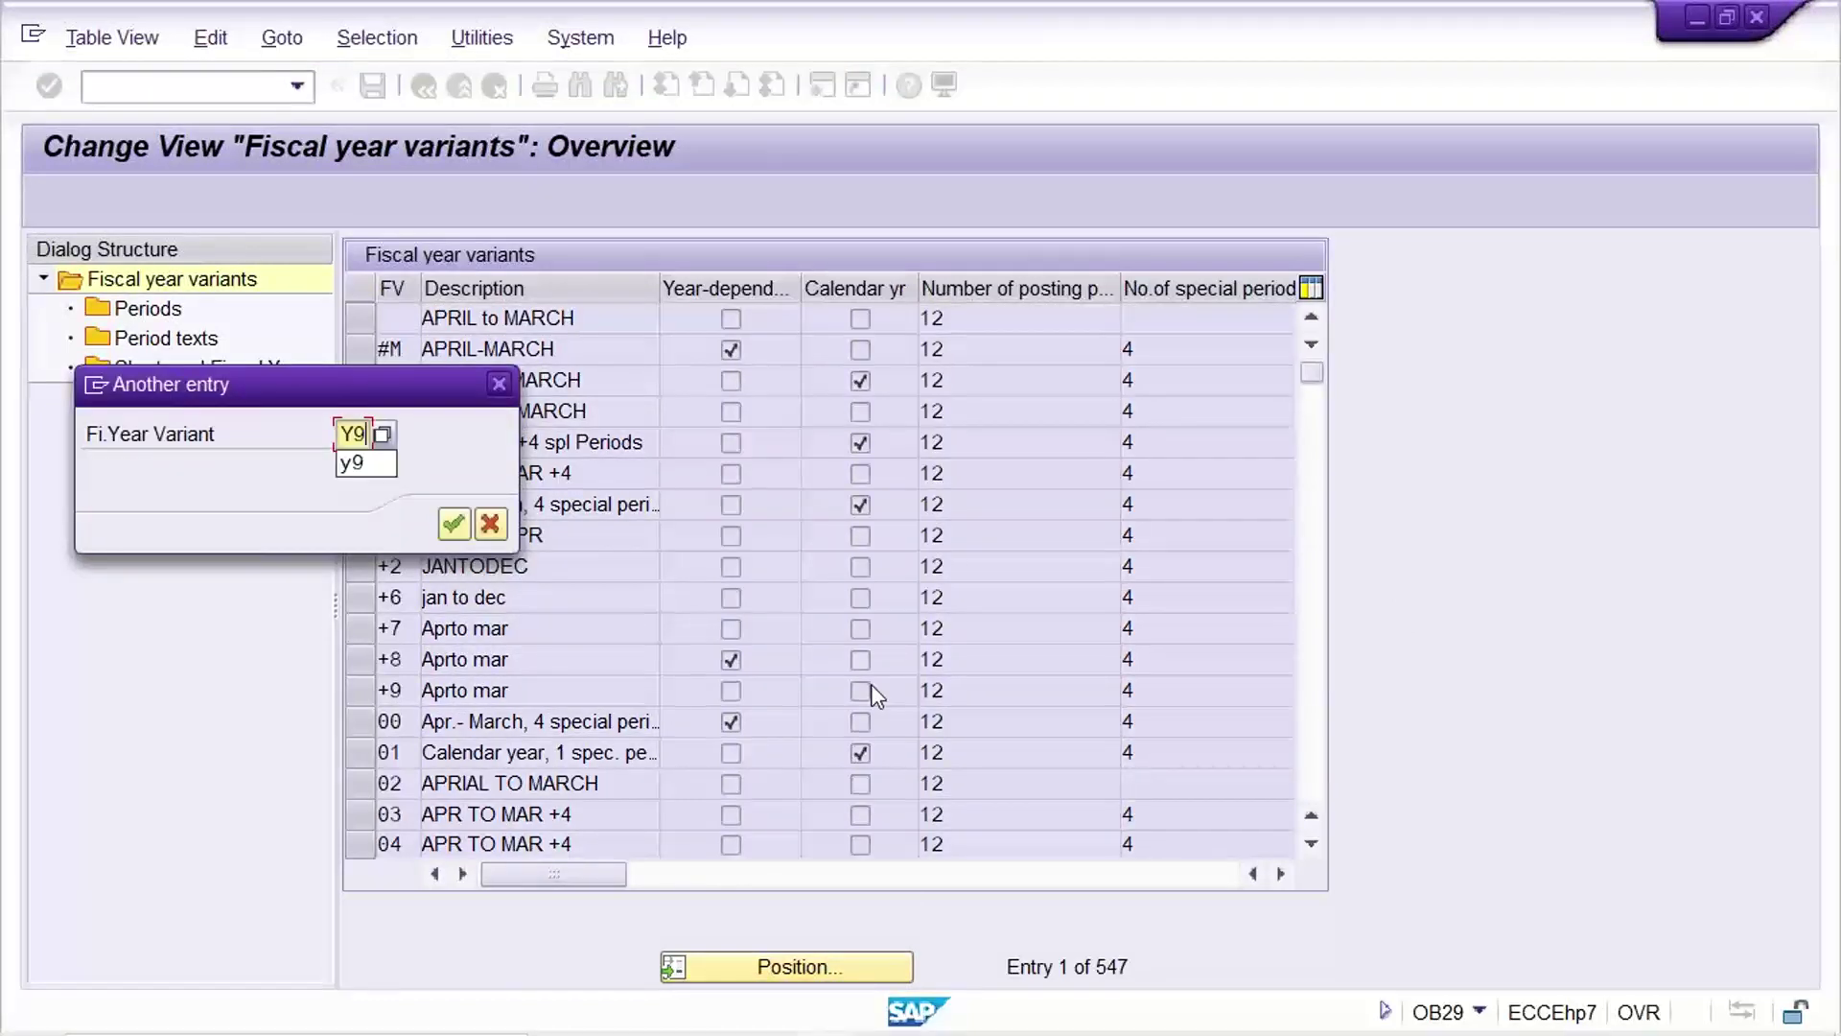
key("Return")
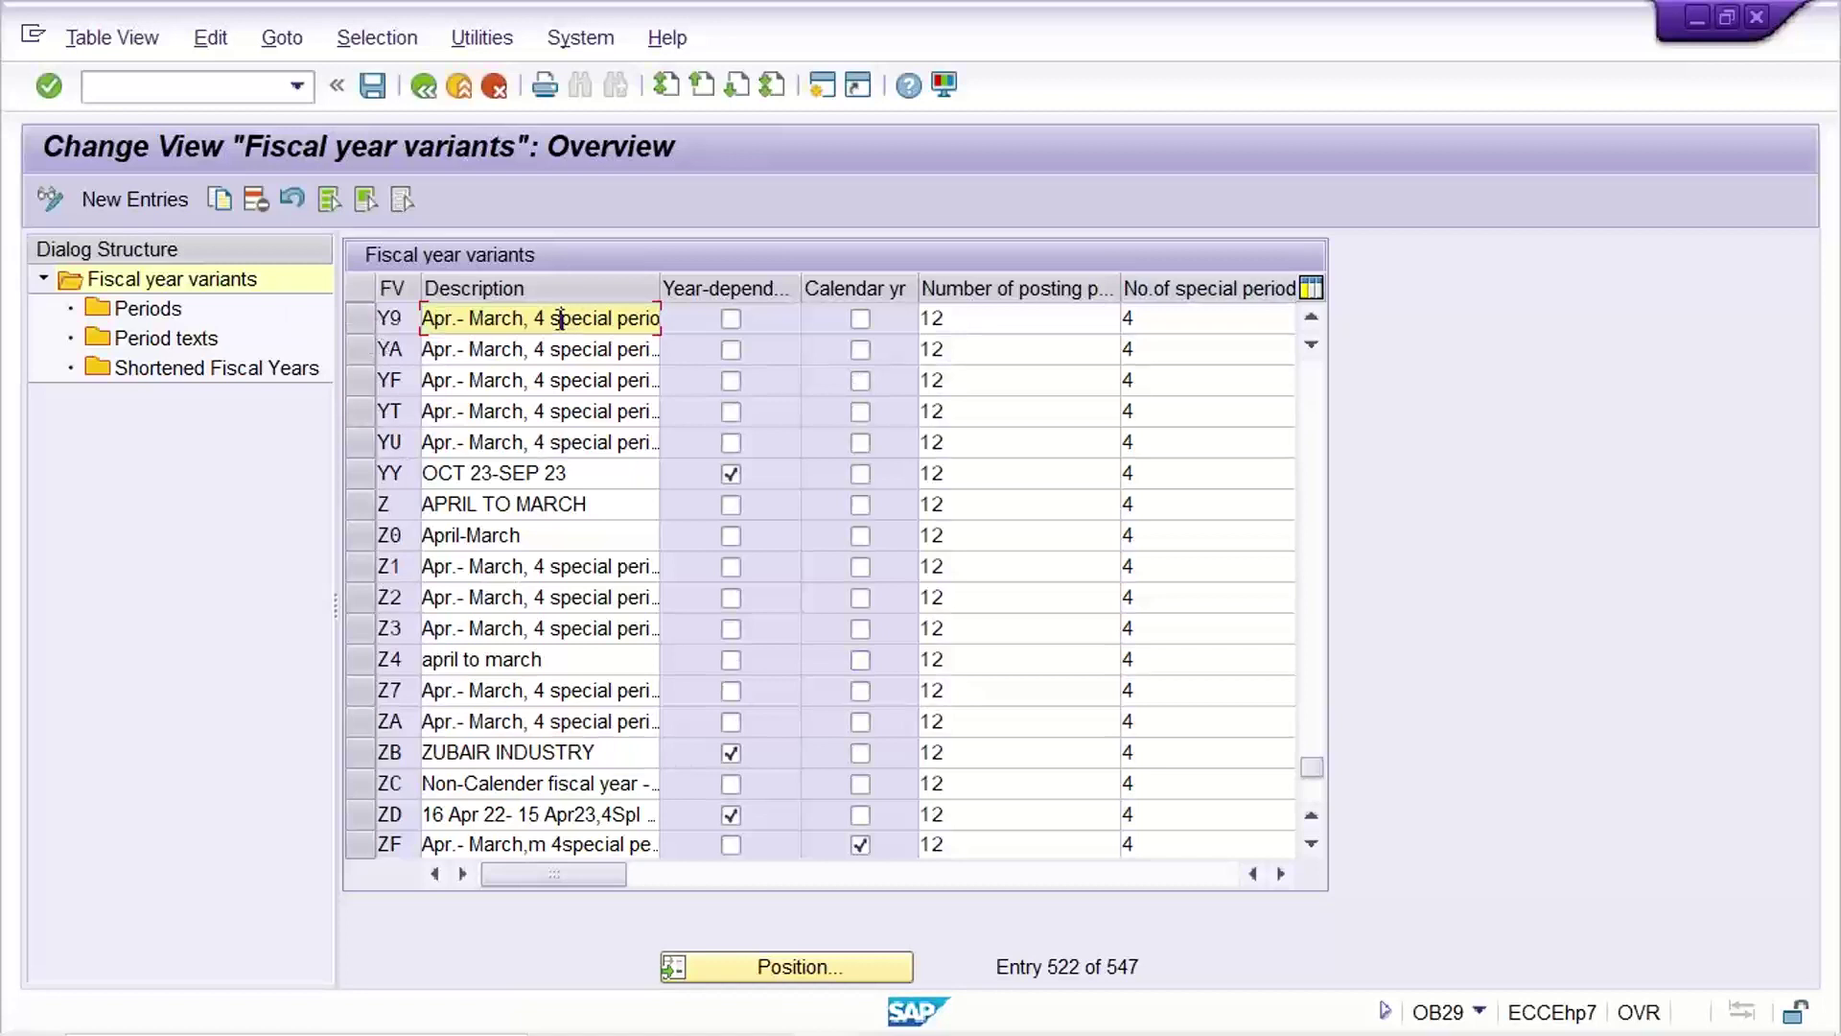
Step: Open the periods of fiscal year variant Y9 and examine which posting period is assigned to month 10
left_click(365, 319)
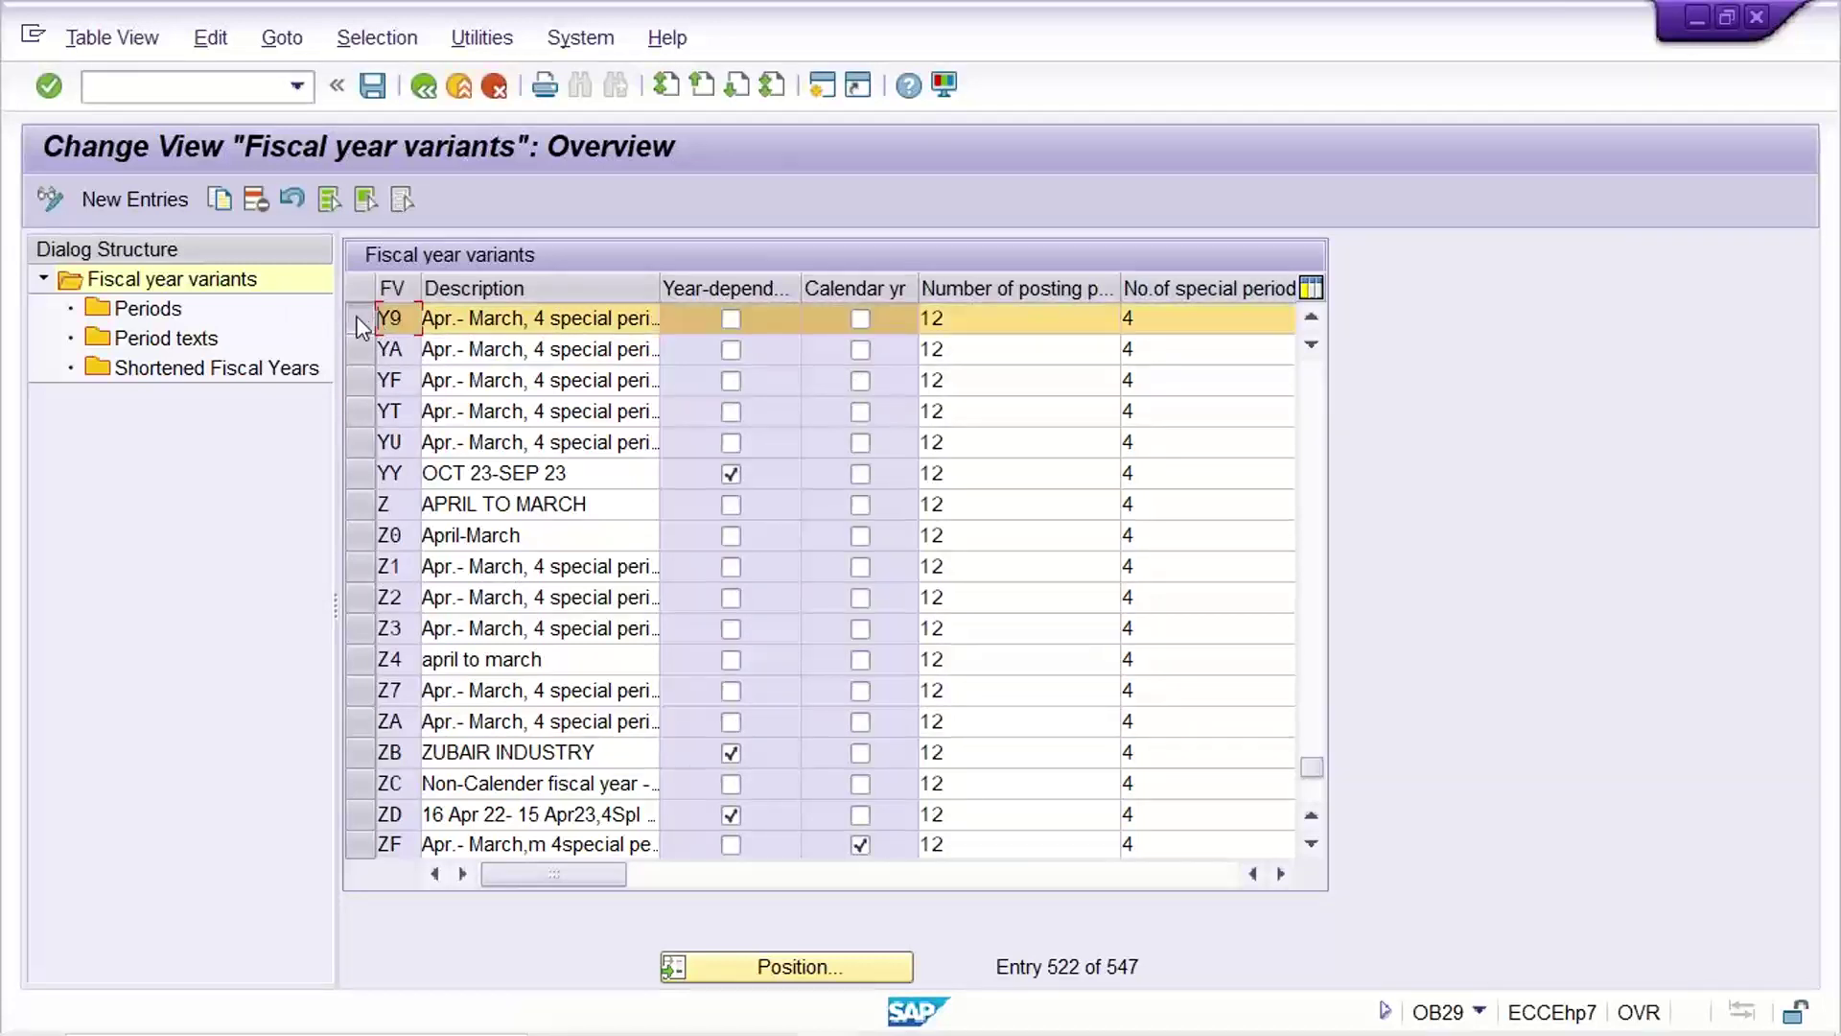
left_click(119, 308)
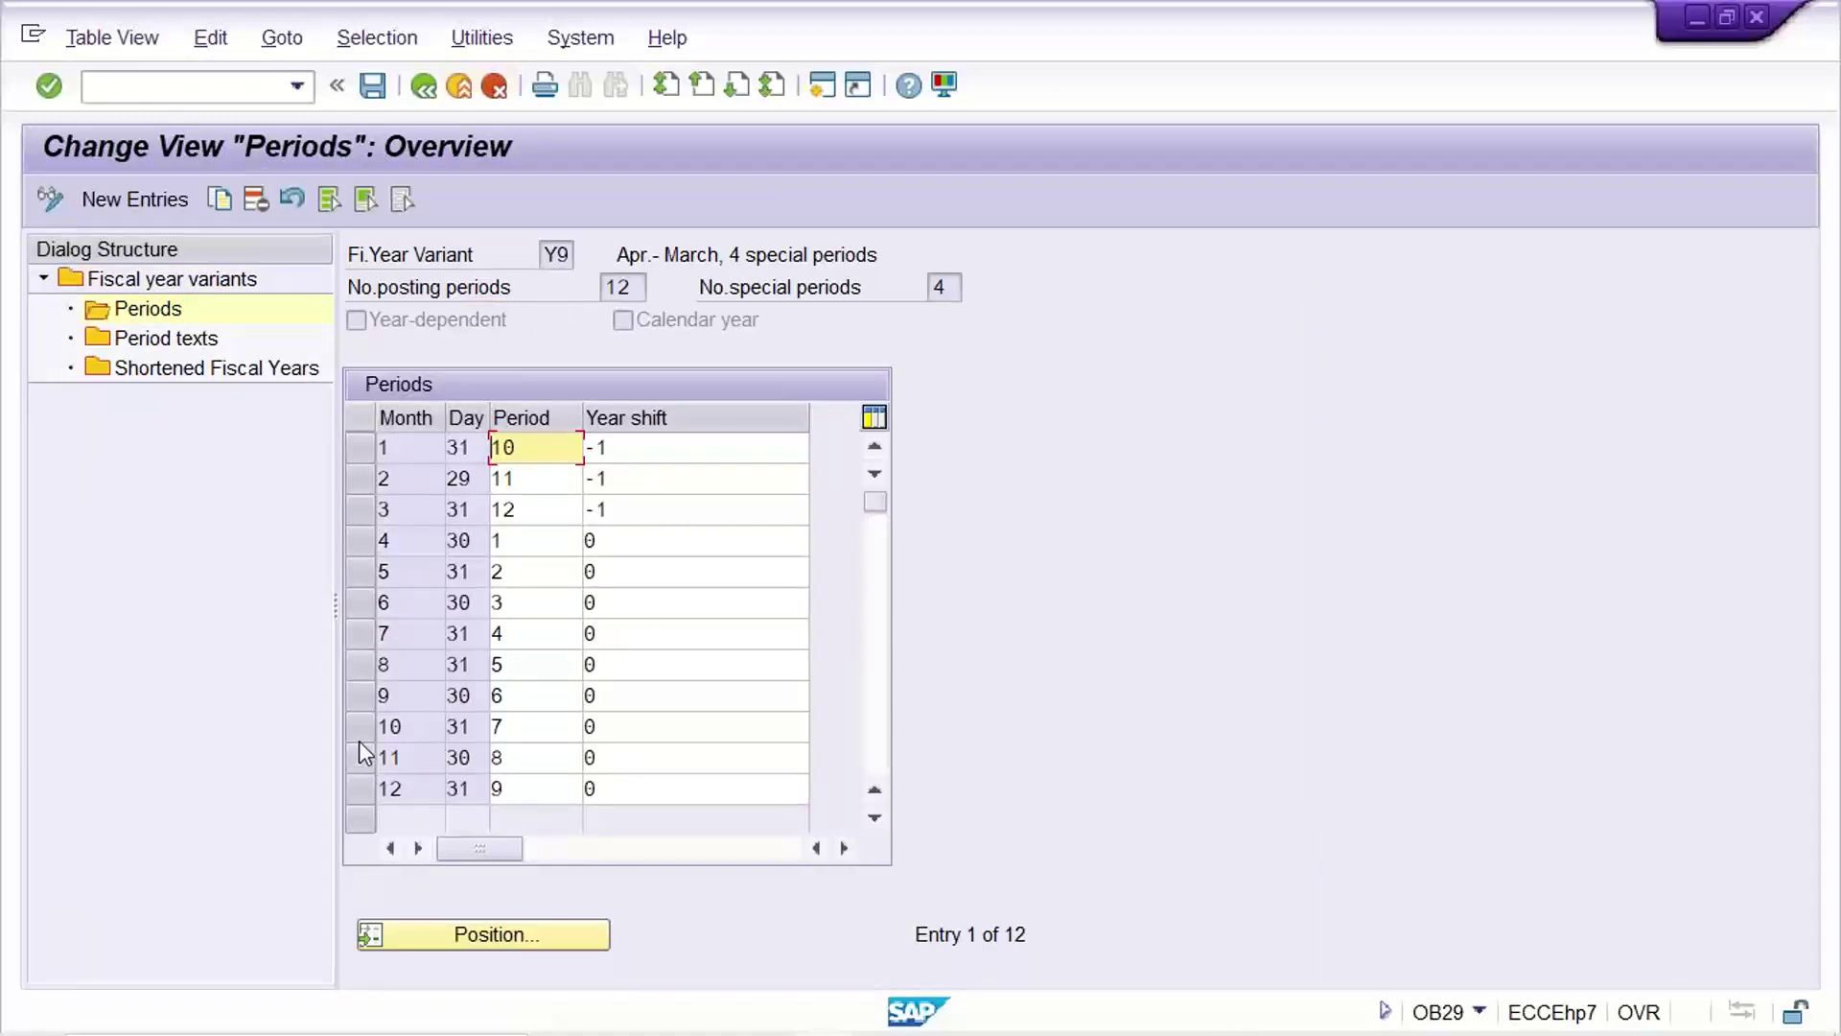
left_click(363, 726)
left_click(538, 735)
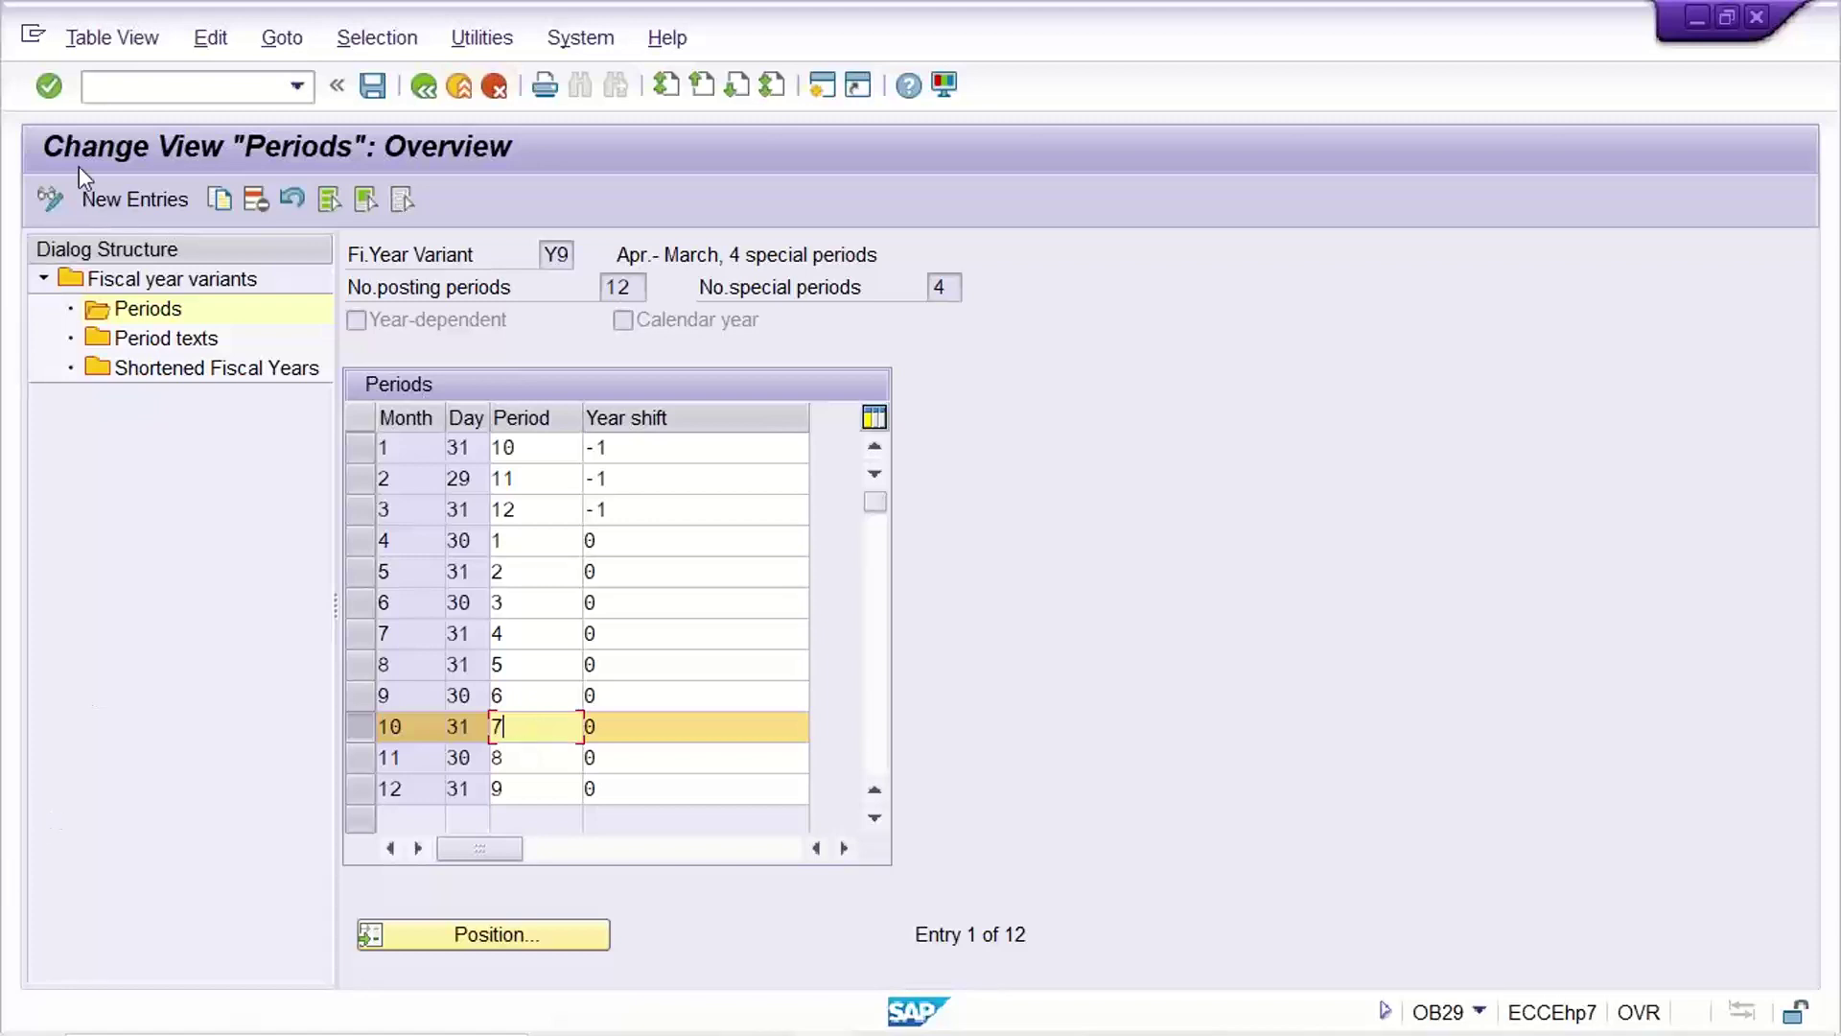
Step: Open transaction MMRV for company code YA90 and compare its current and previous posting periods
left_click(233, 81)
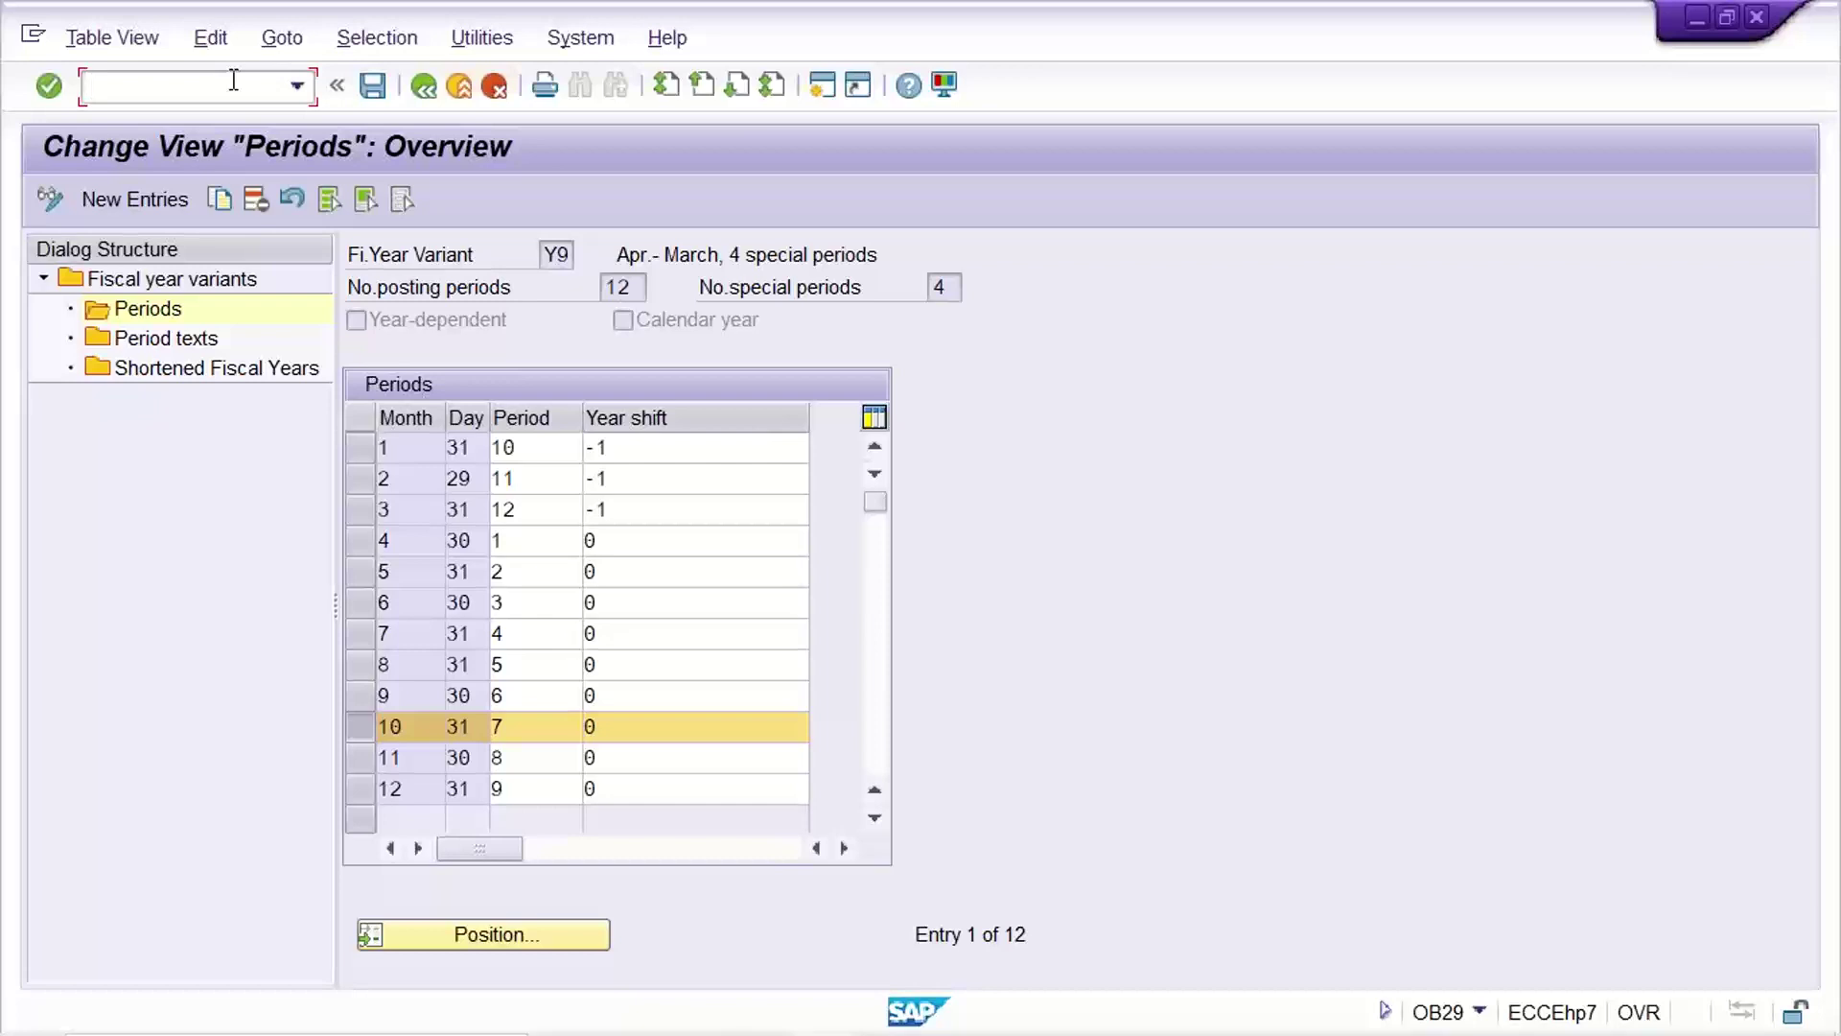
type("/NMMRV")
key("Return")
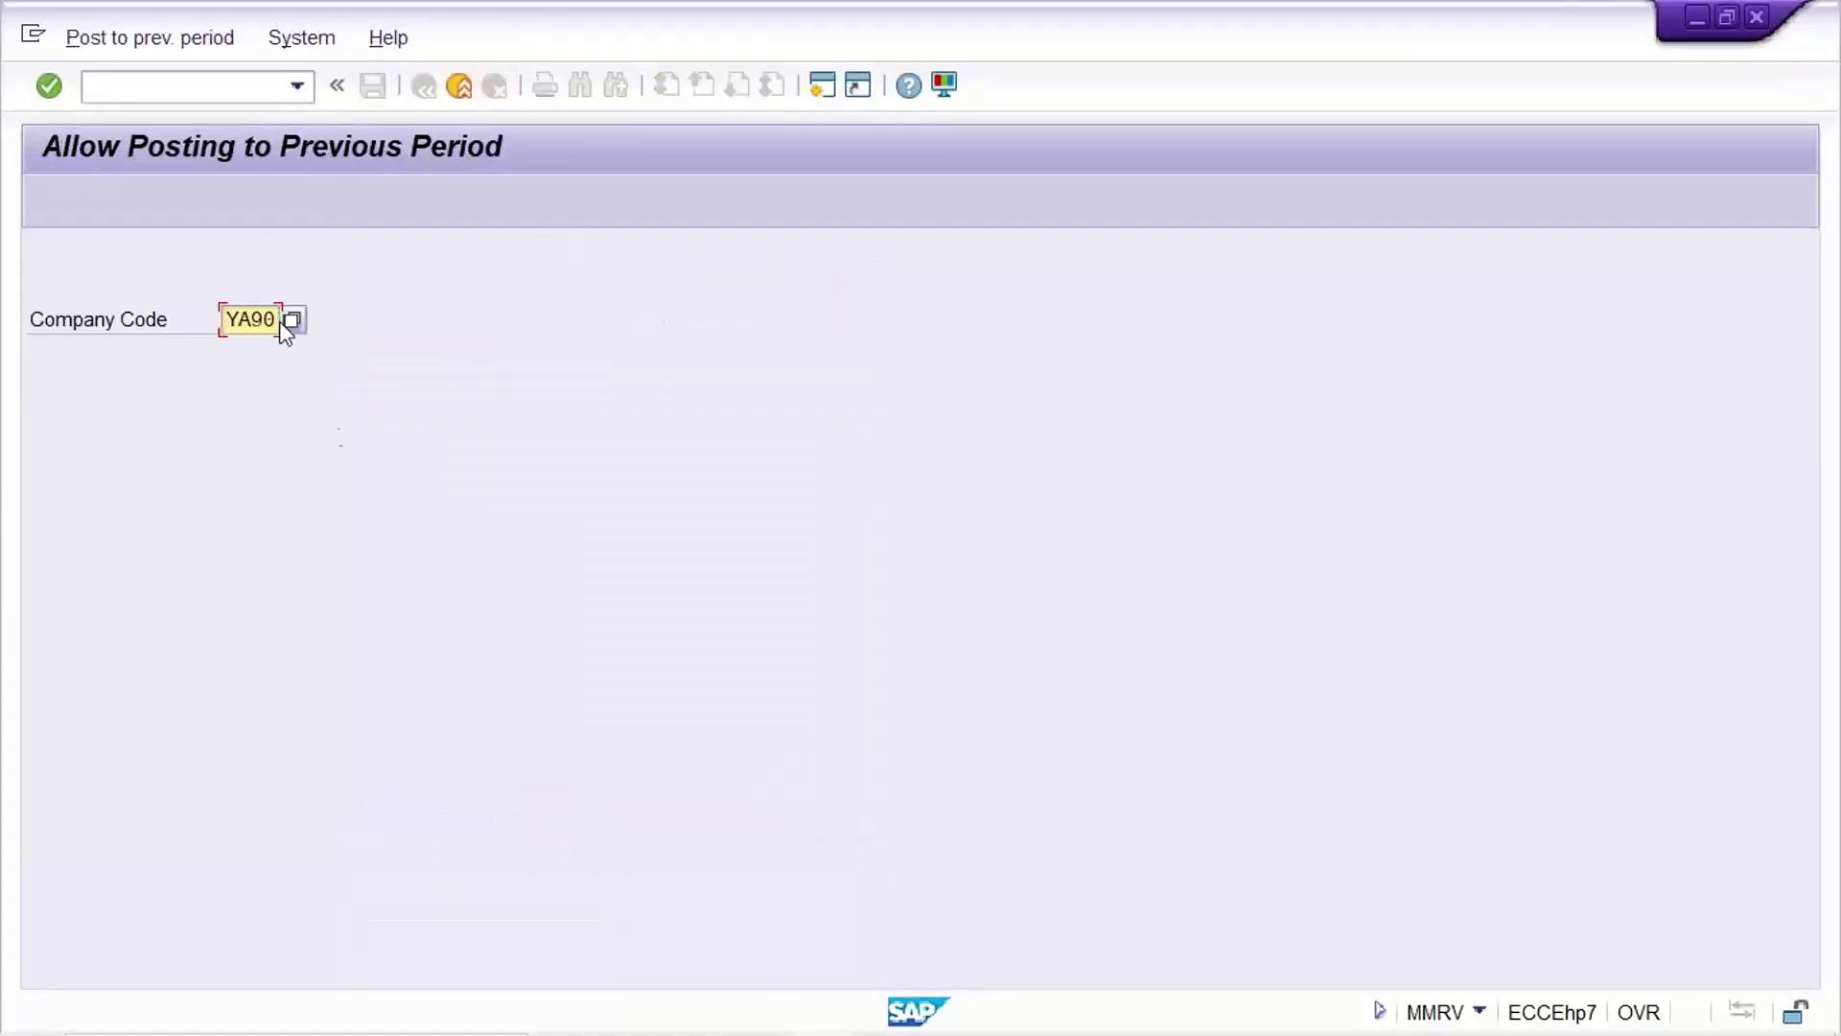
key("Return")
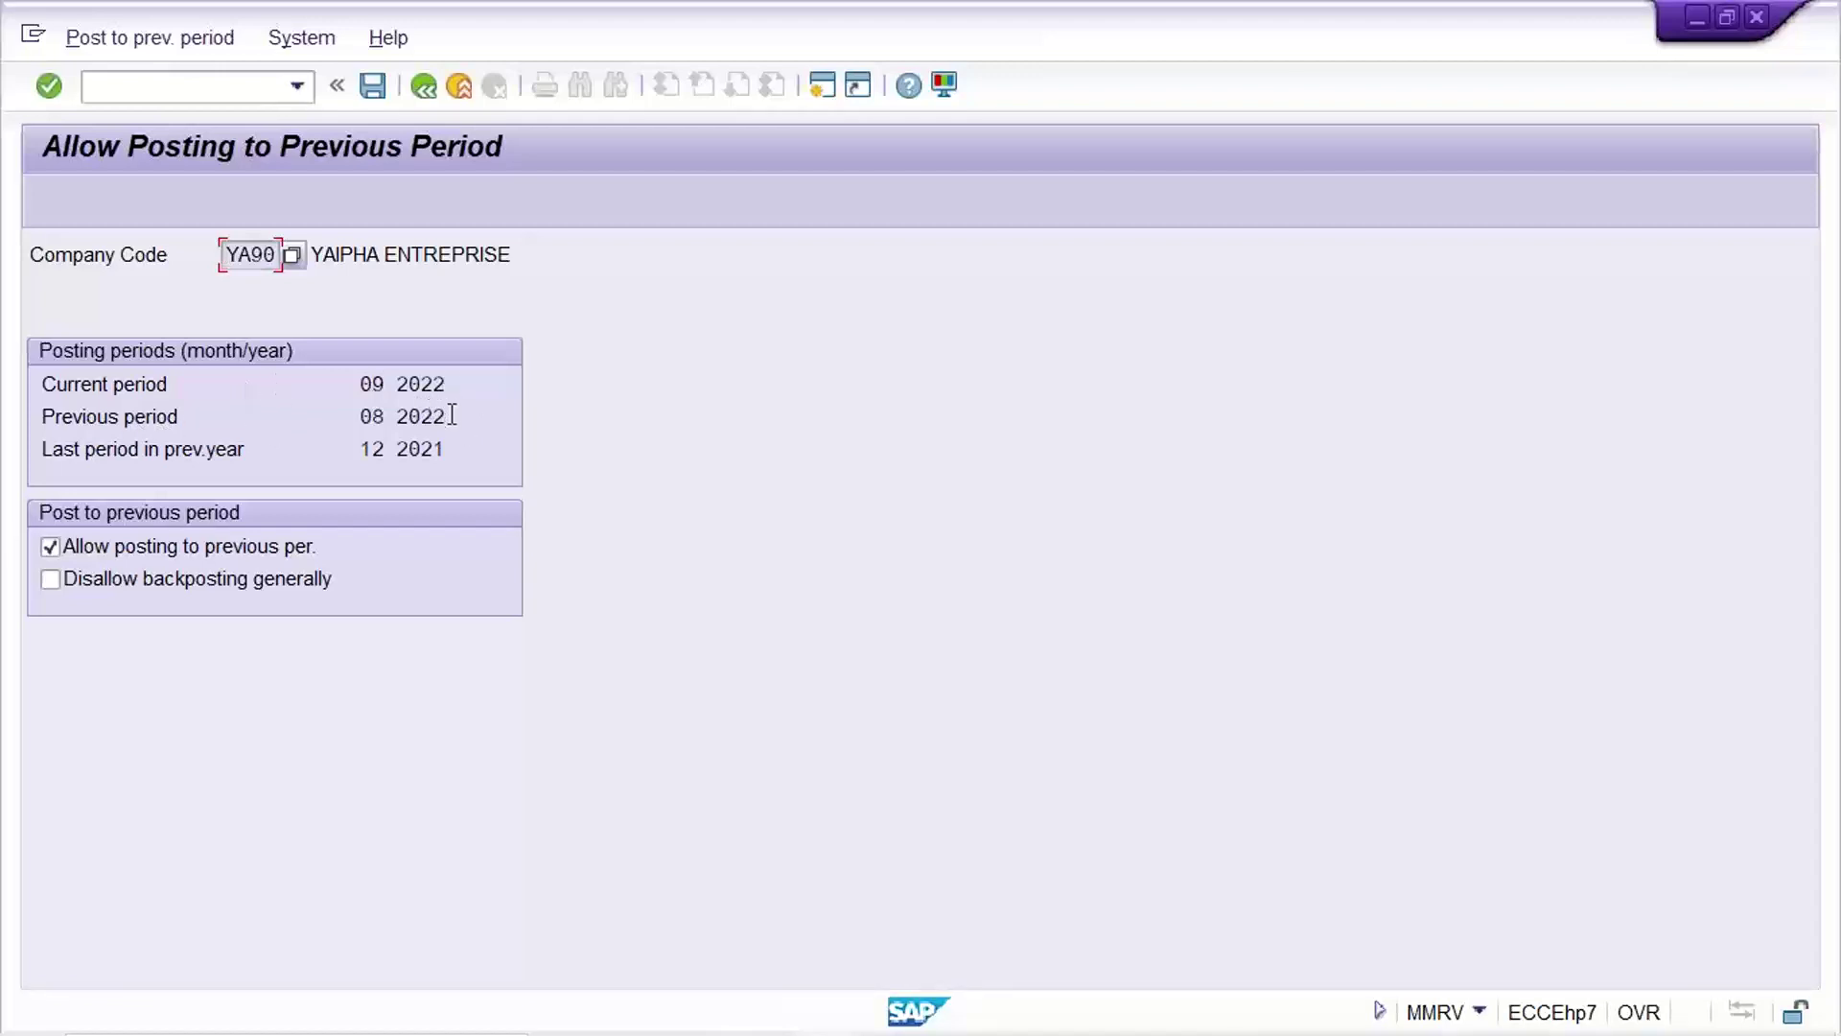
left_click(403, 420)
key("shift+Tab")
key("shift+Tab")
key("shift+Tab")
key("shift+End")
Step: Open transaction OMSY and position the company code list on YA90
left_click(156, 86)
type("/NOMSY")
key("Return")
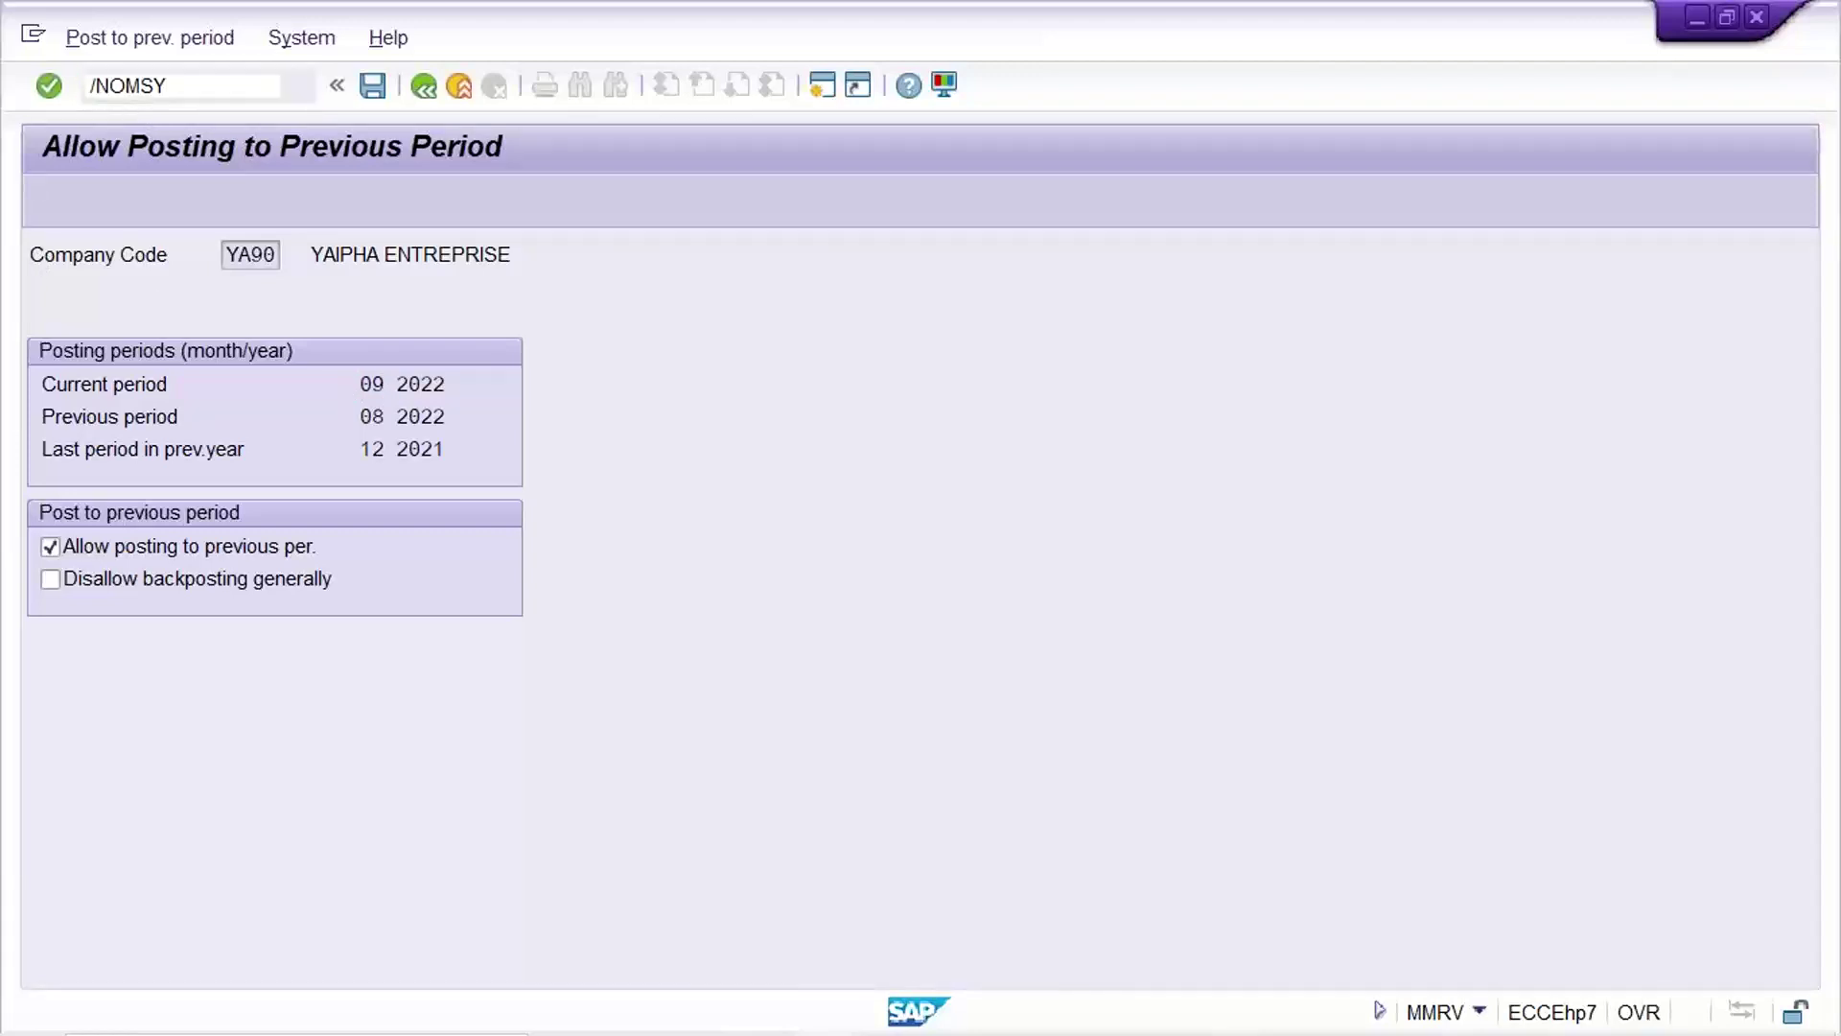
left_click(419, 767)
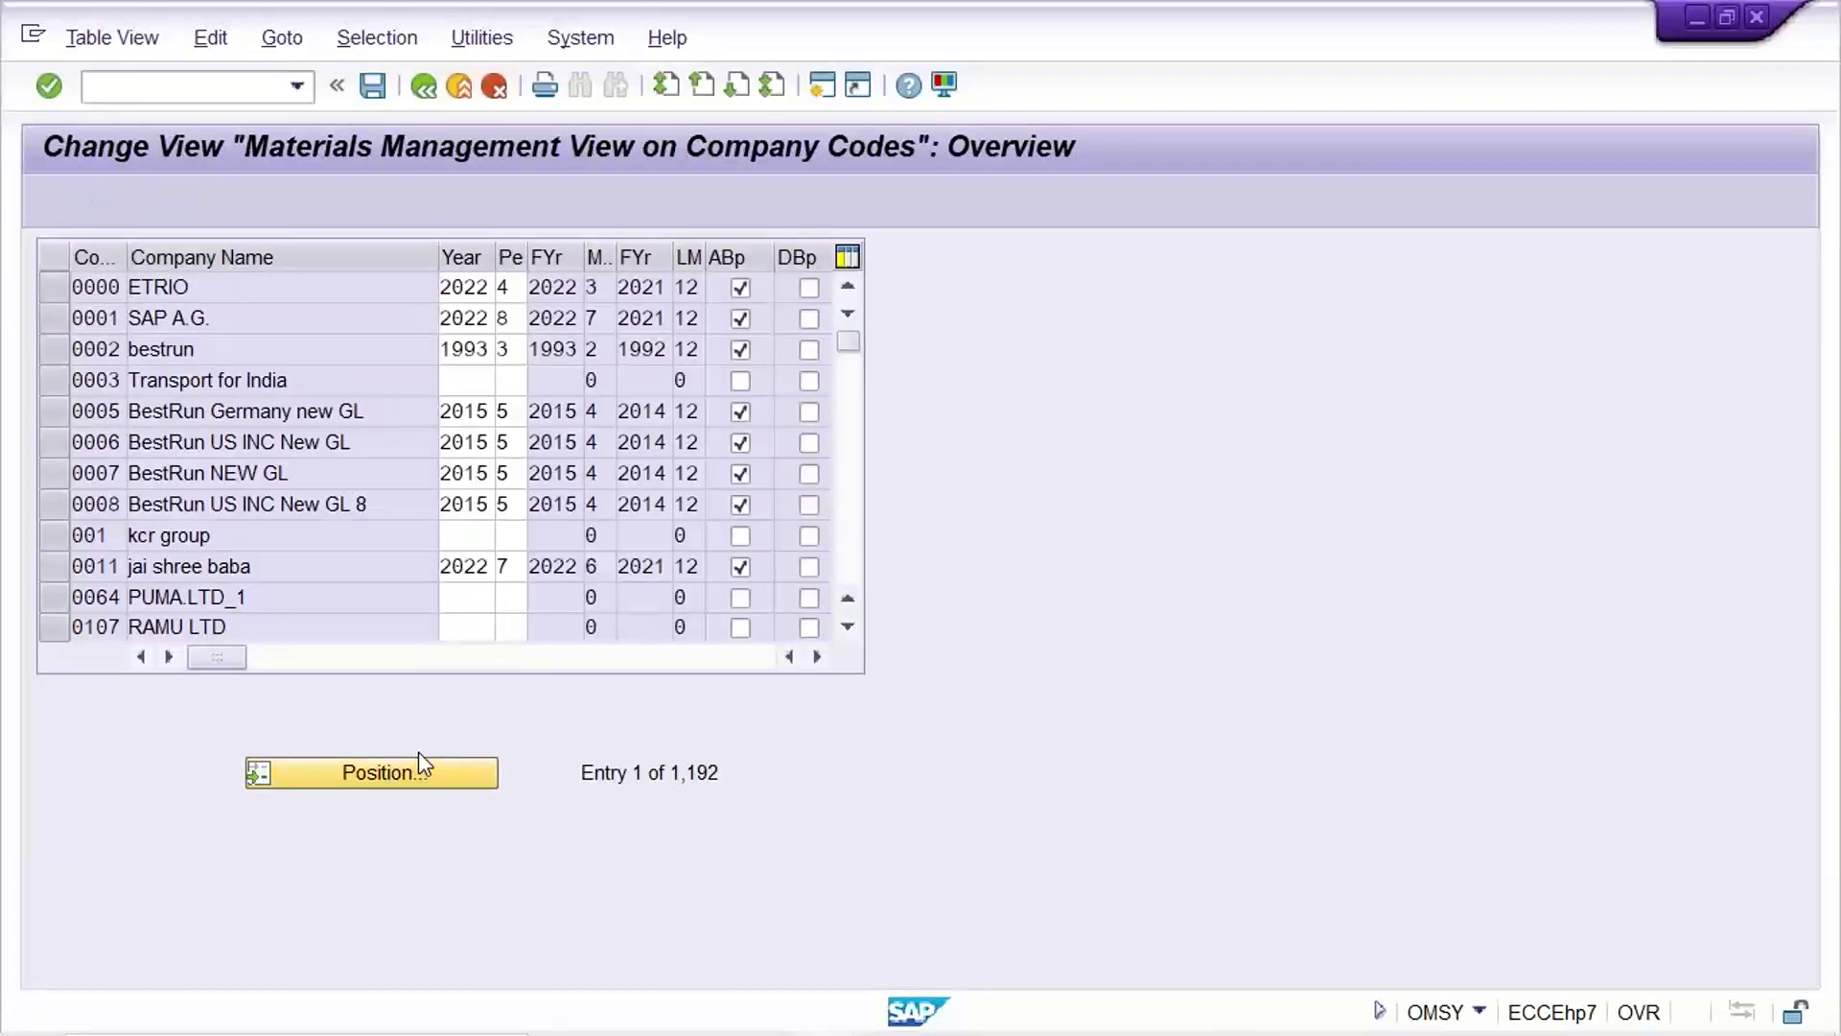
key("Down")
key("Down")
key("Return")
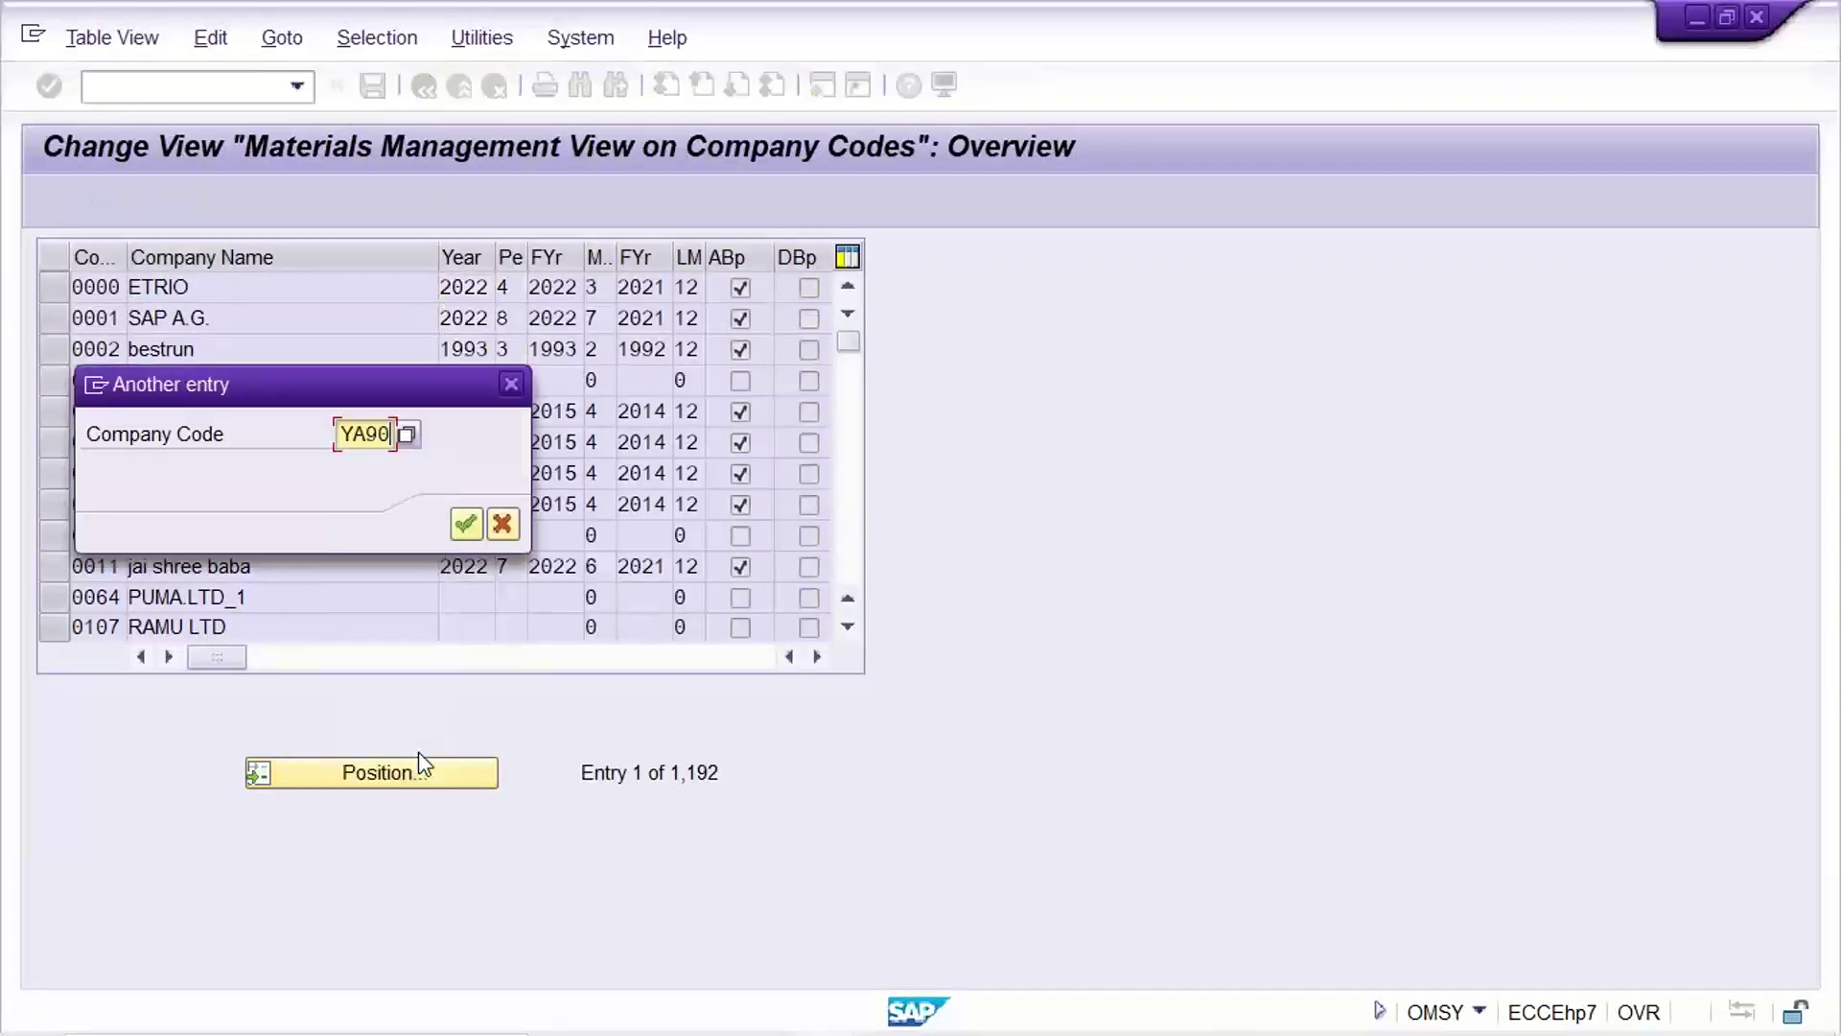
key("Return")
Step: Try to set the current period of company code YA90 to 7 and save it in the proposed customizing request
left_click(504, 287)
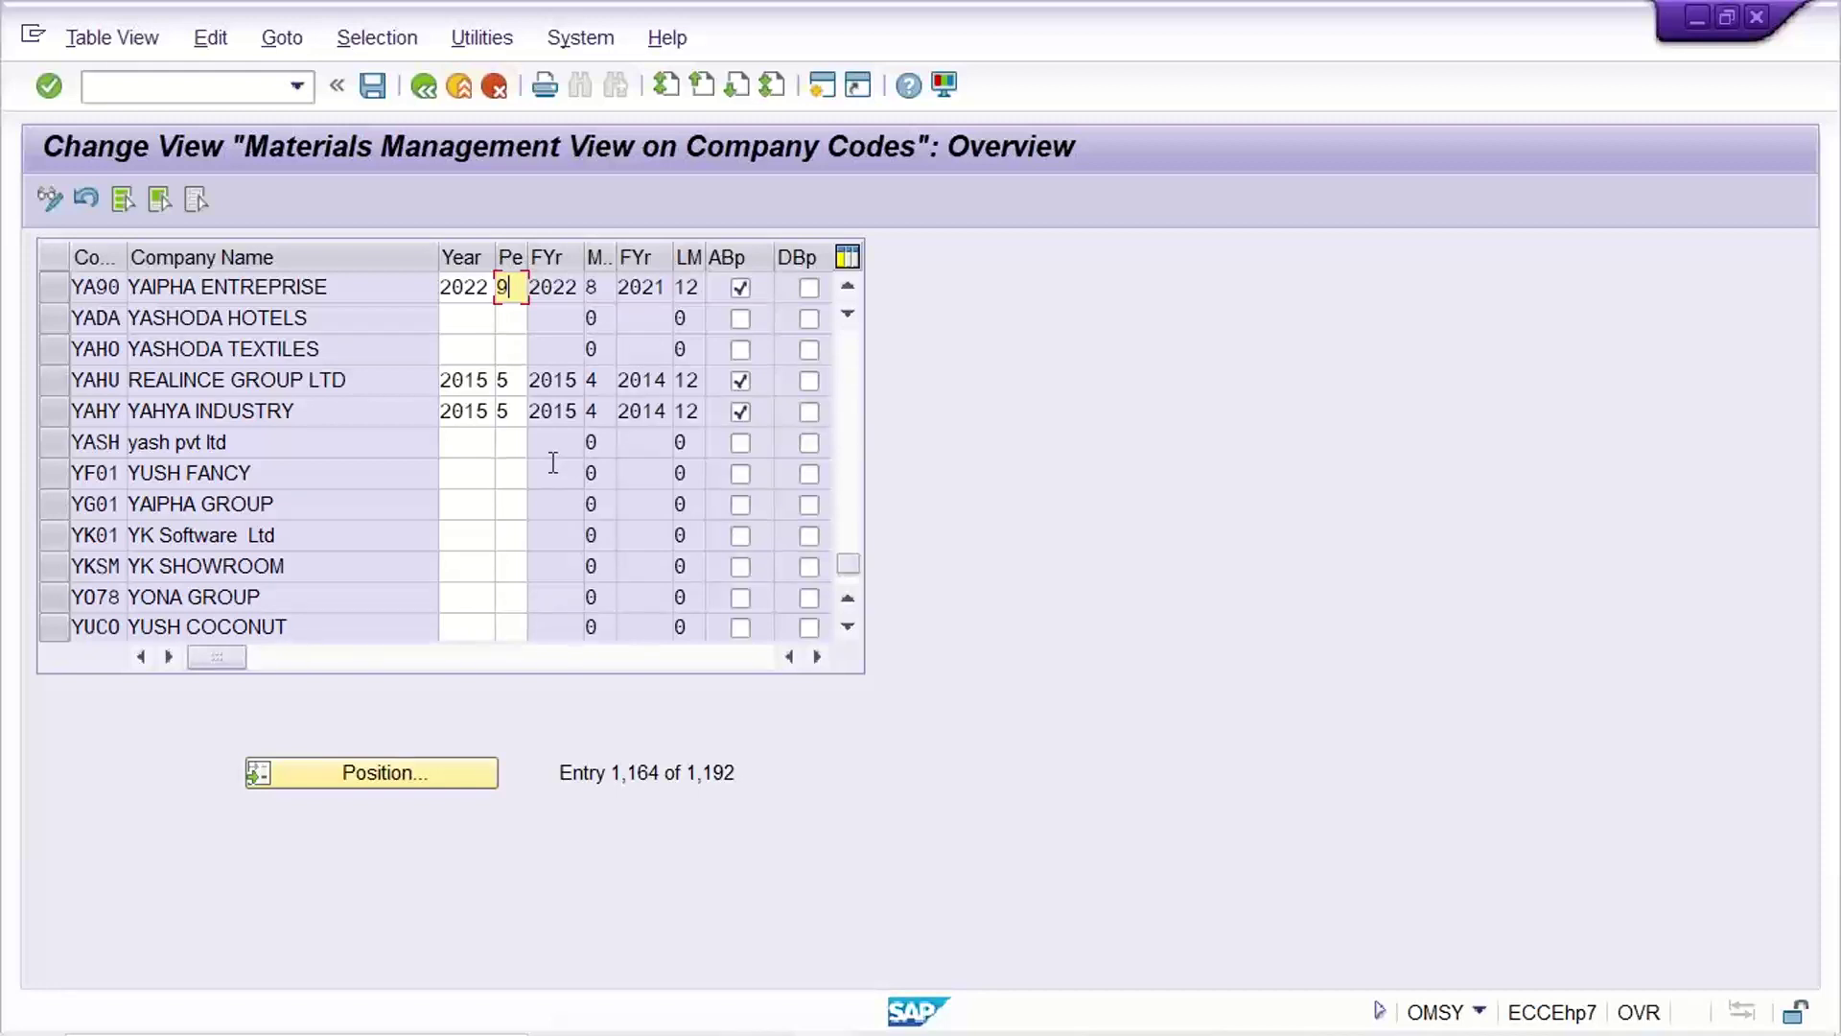
key("BackSpace")
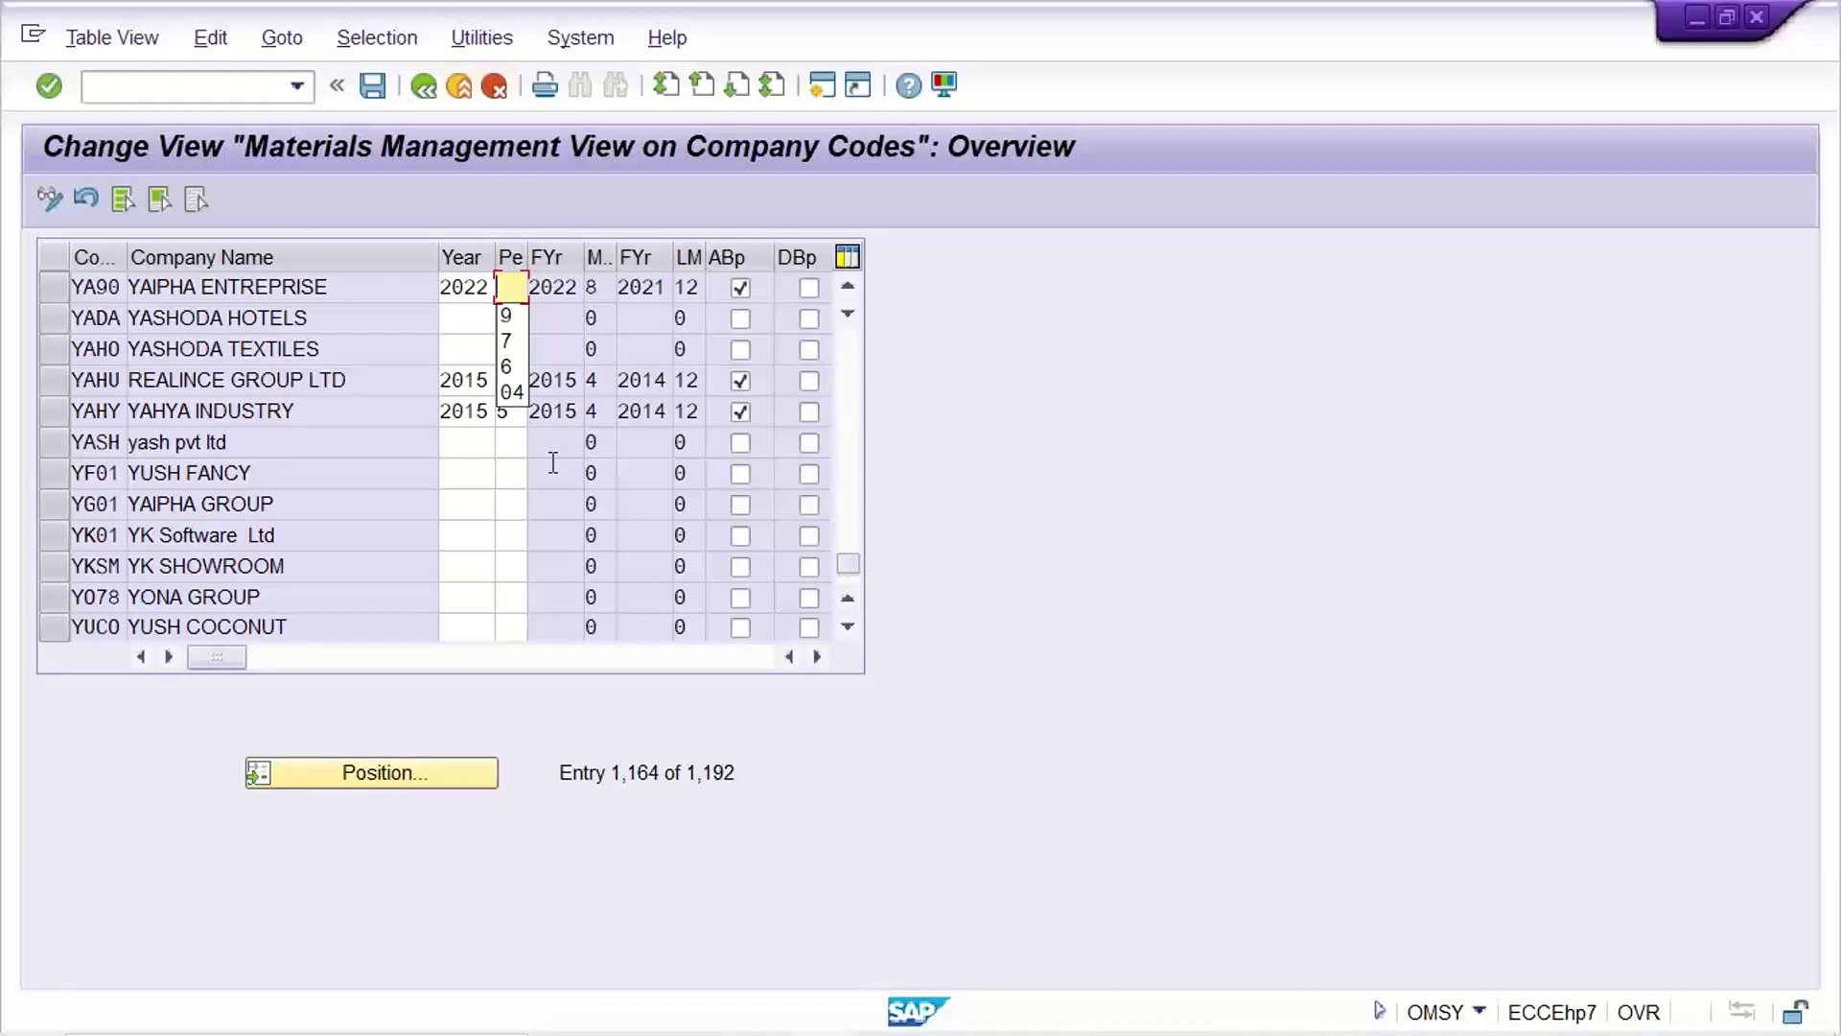
type("7")
key("Return")
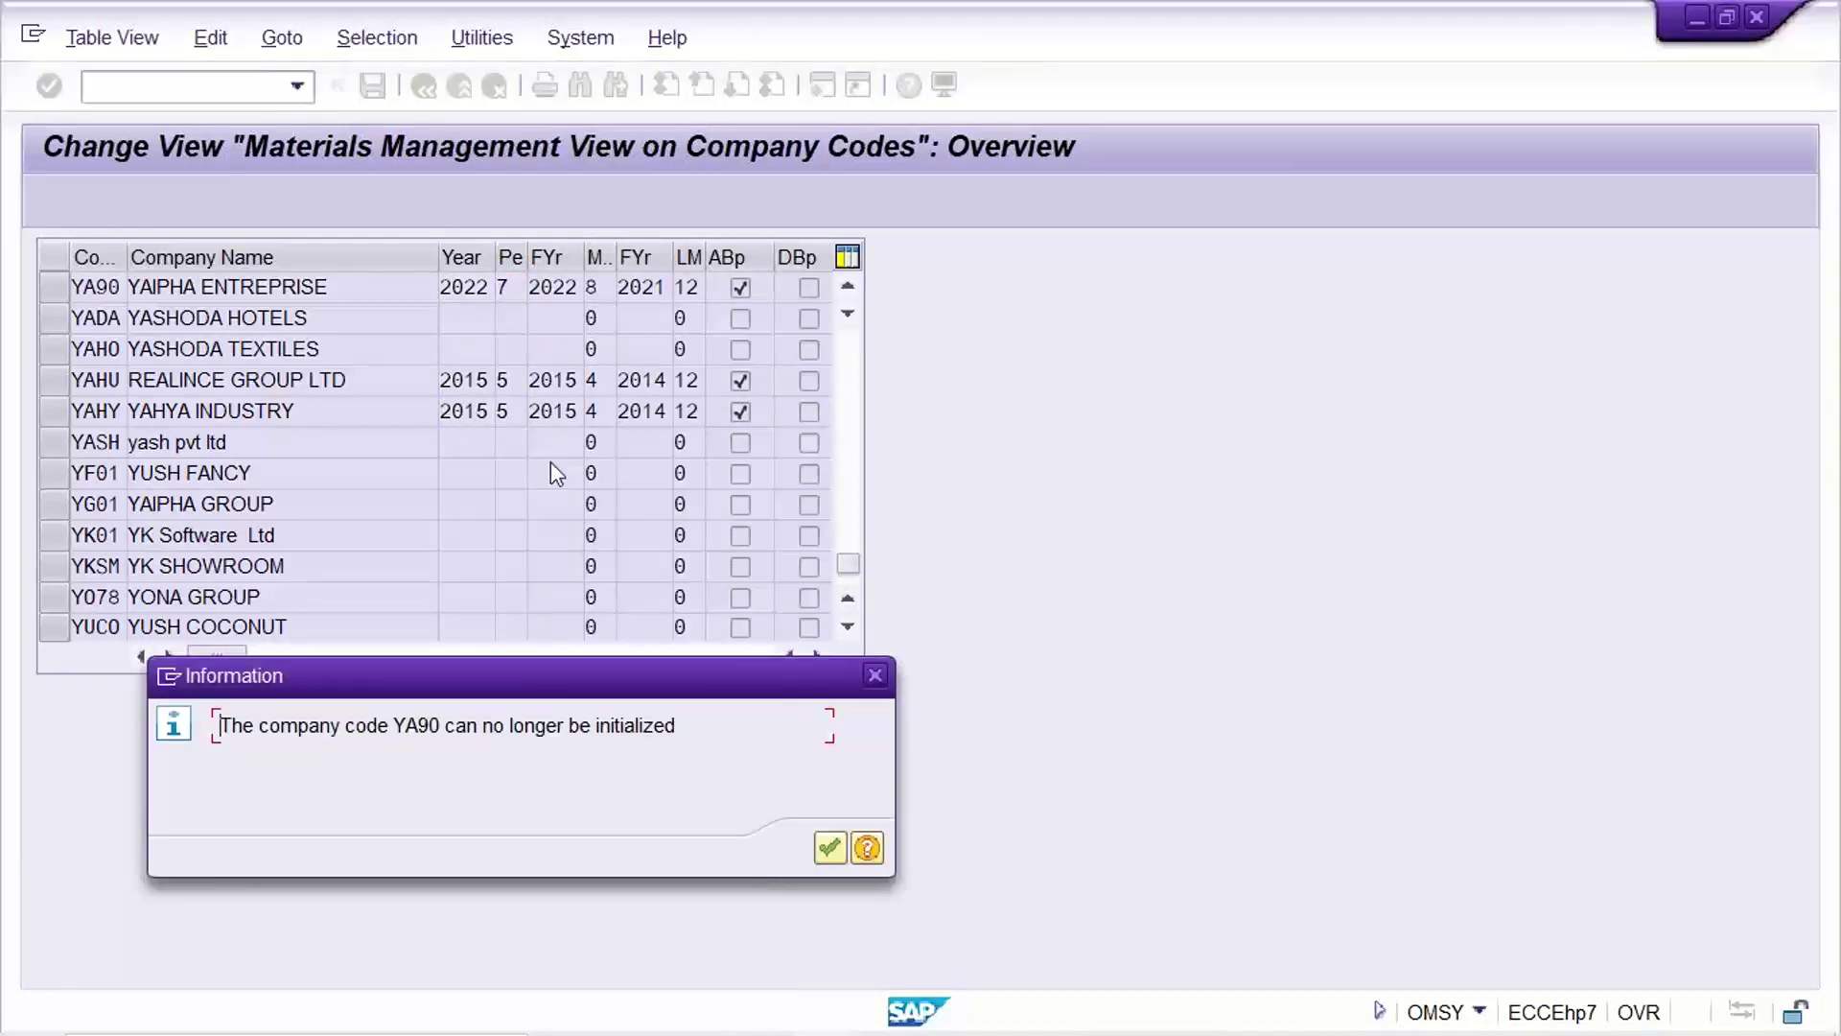
key("Return")
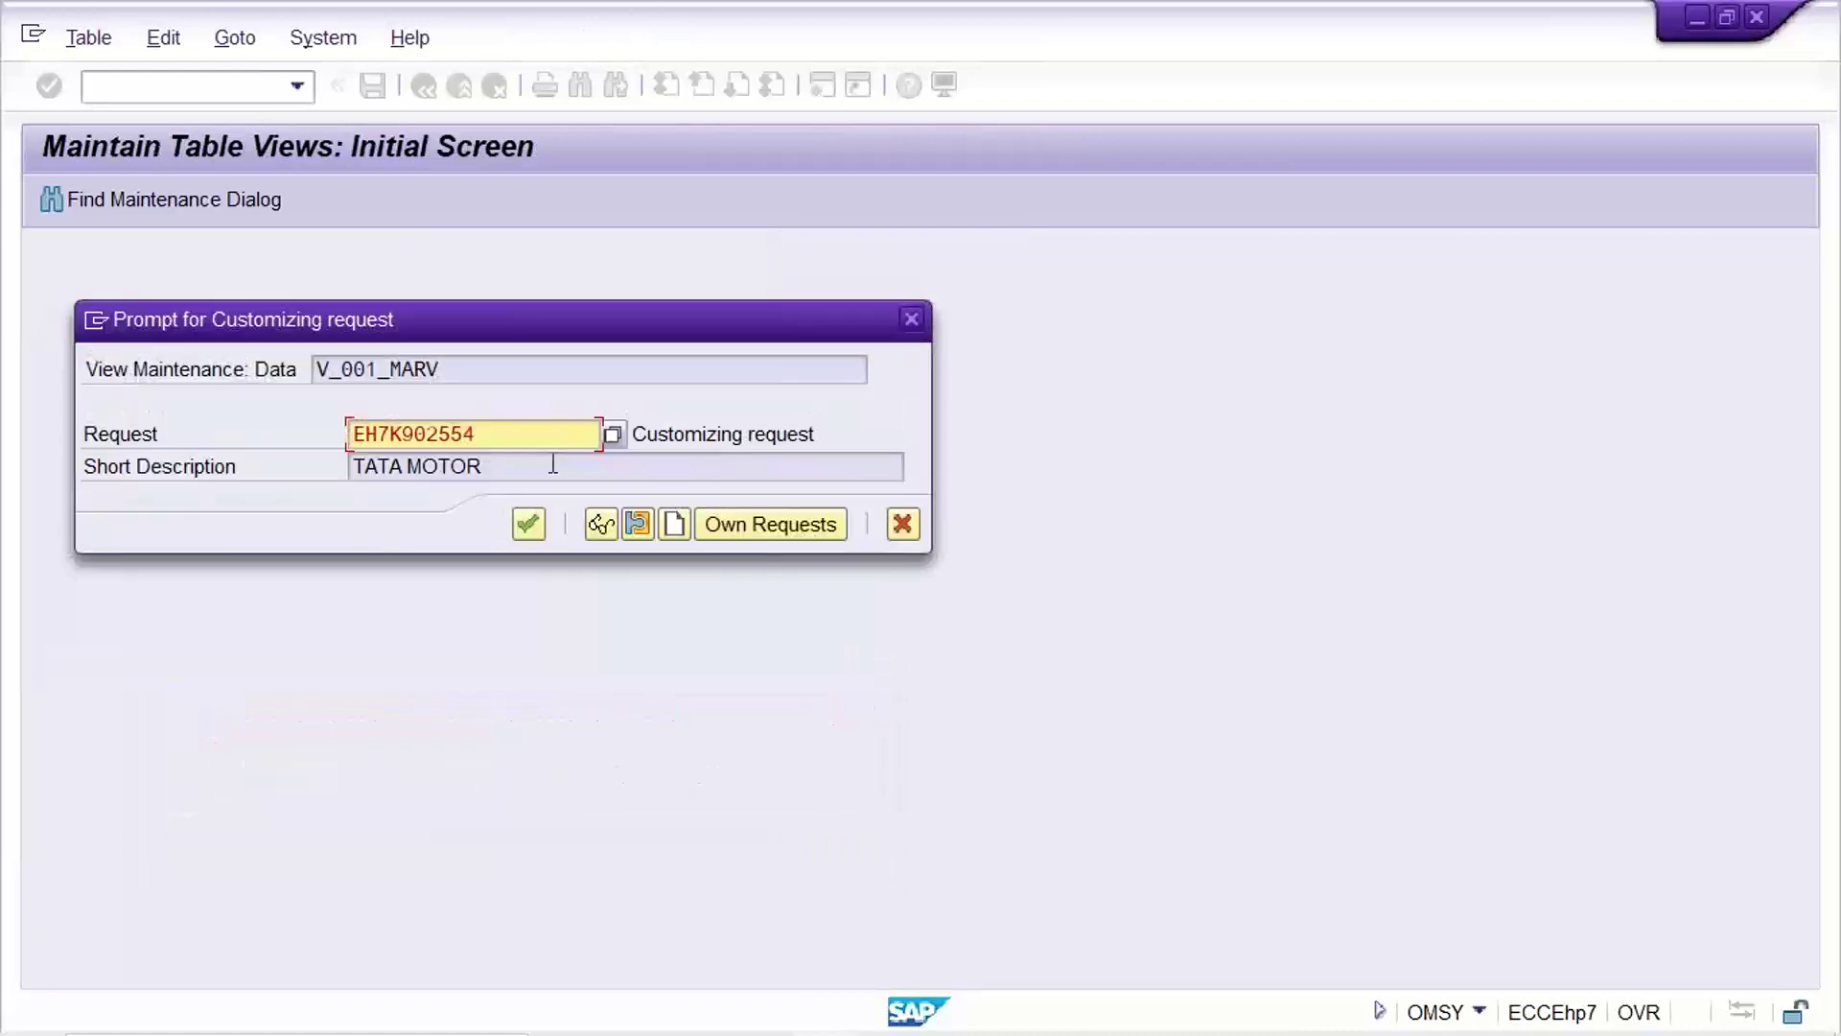
key("Return")
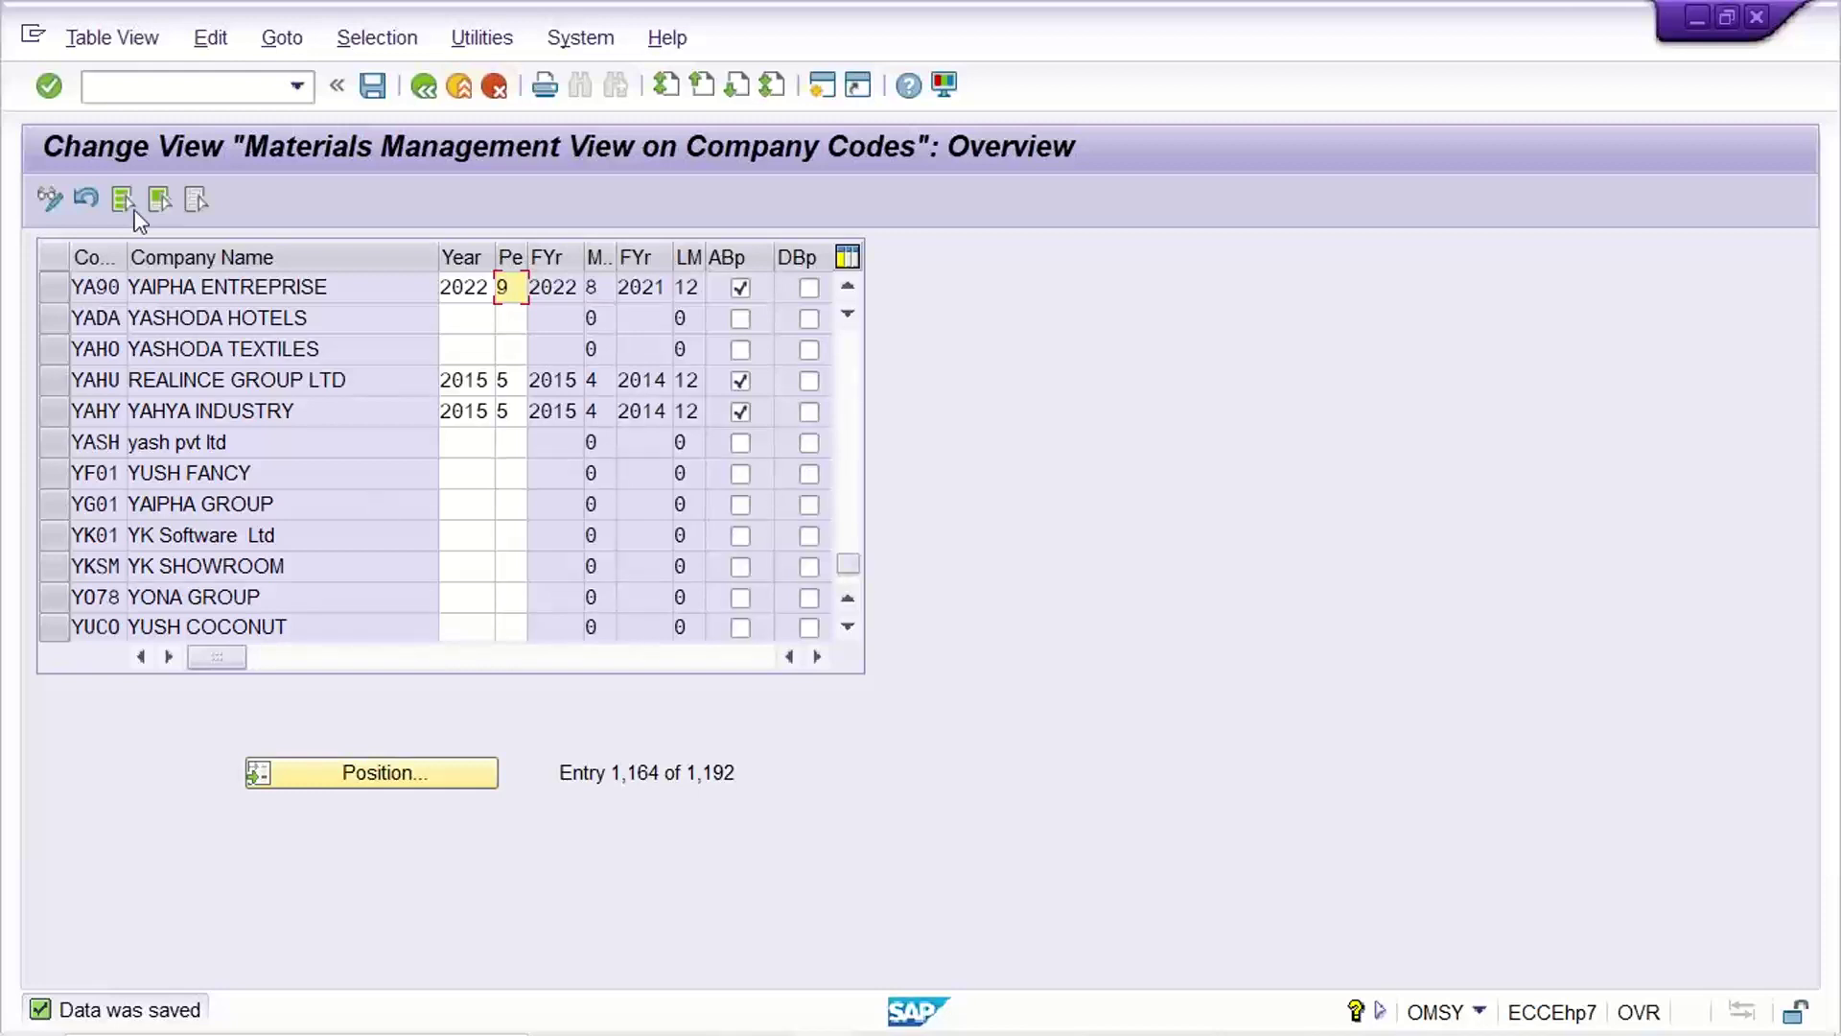
Step: Open transaction OX18 and position the plant assignment list on plant YA90
left_click(188, 88)
type("/NOX18")
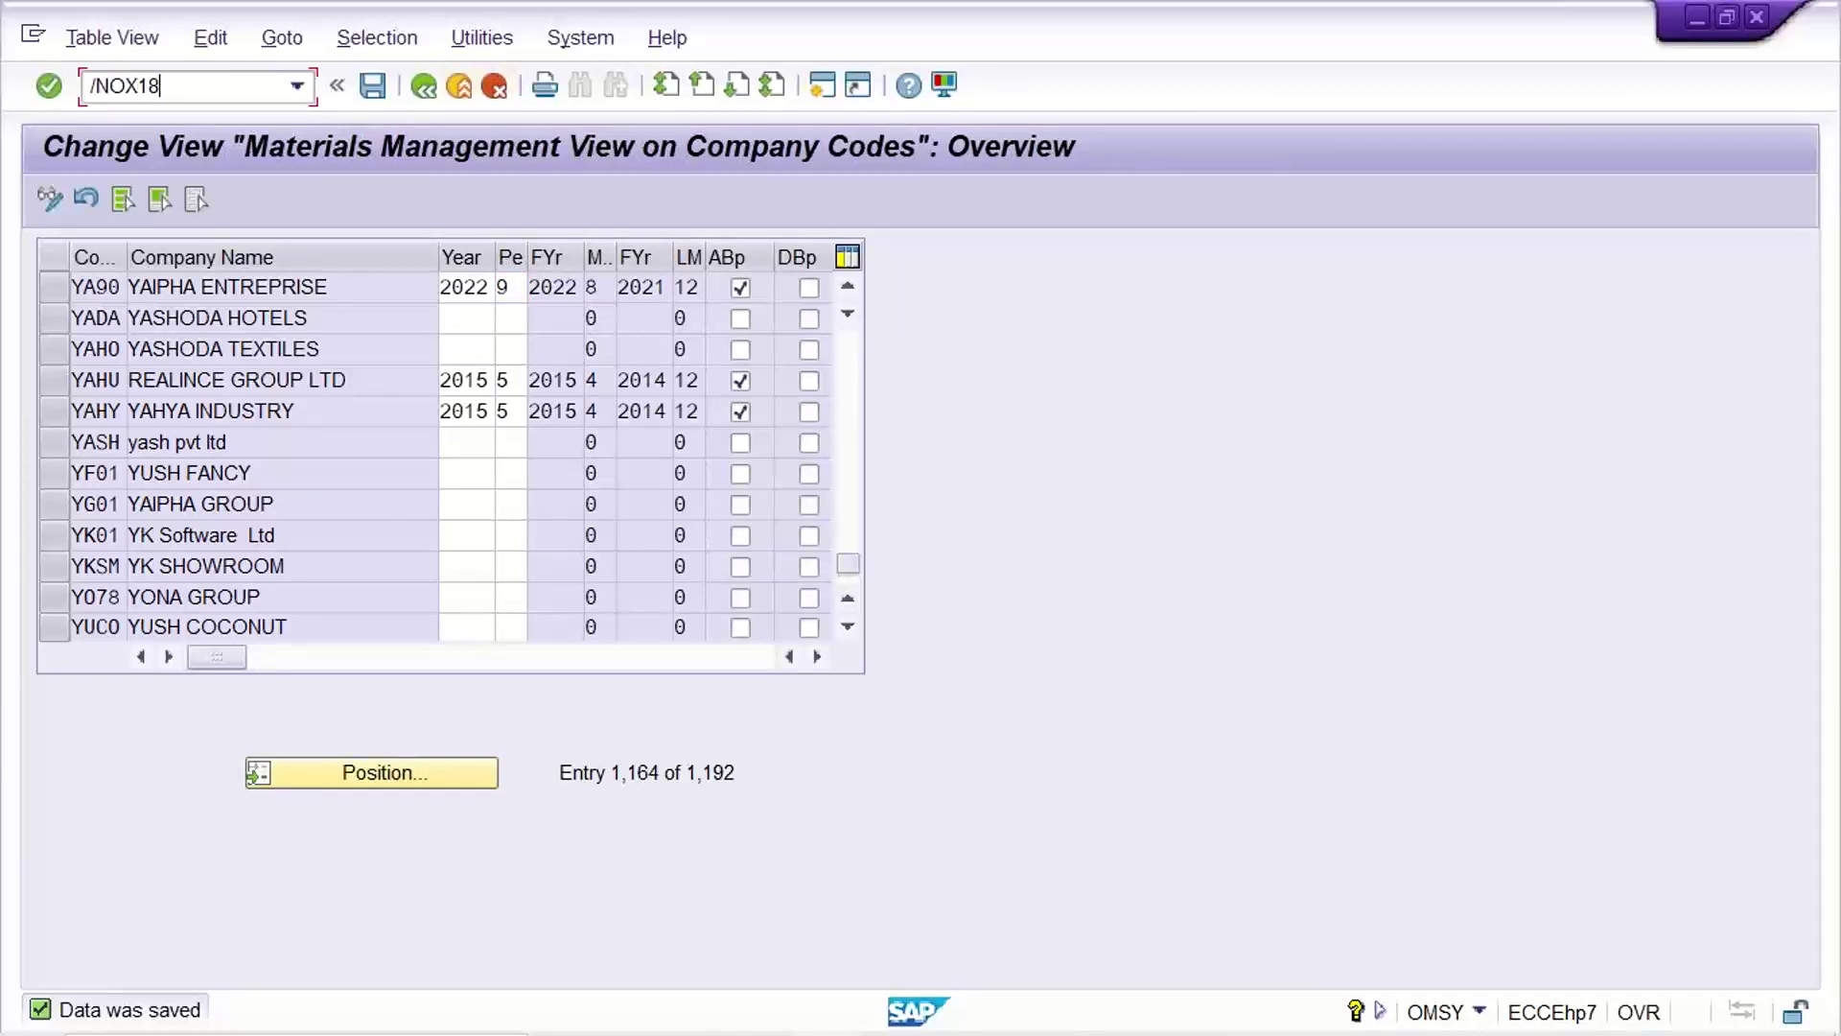
key("Return")
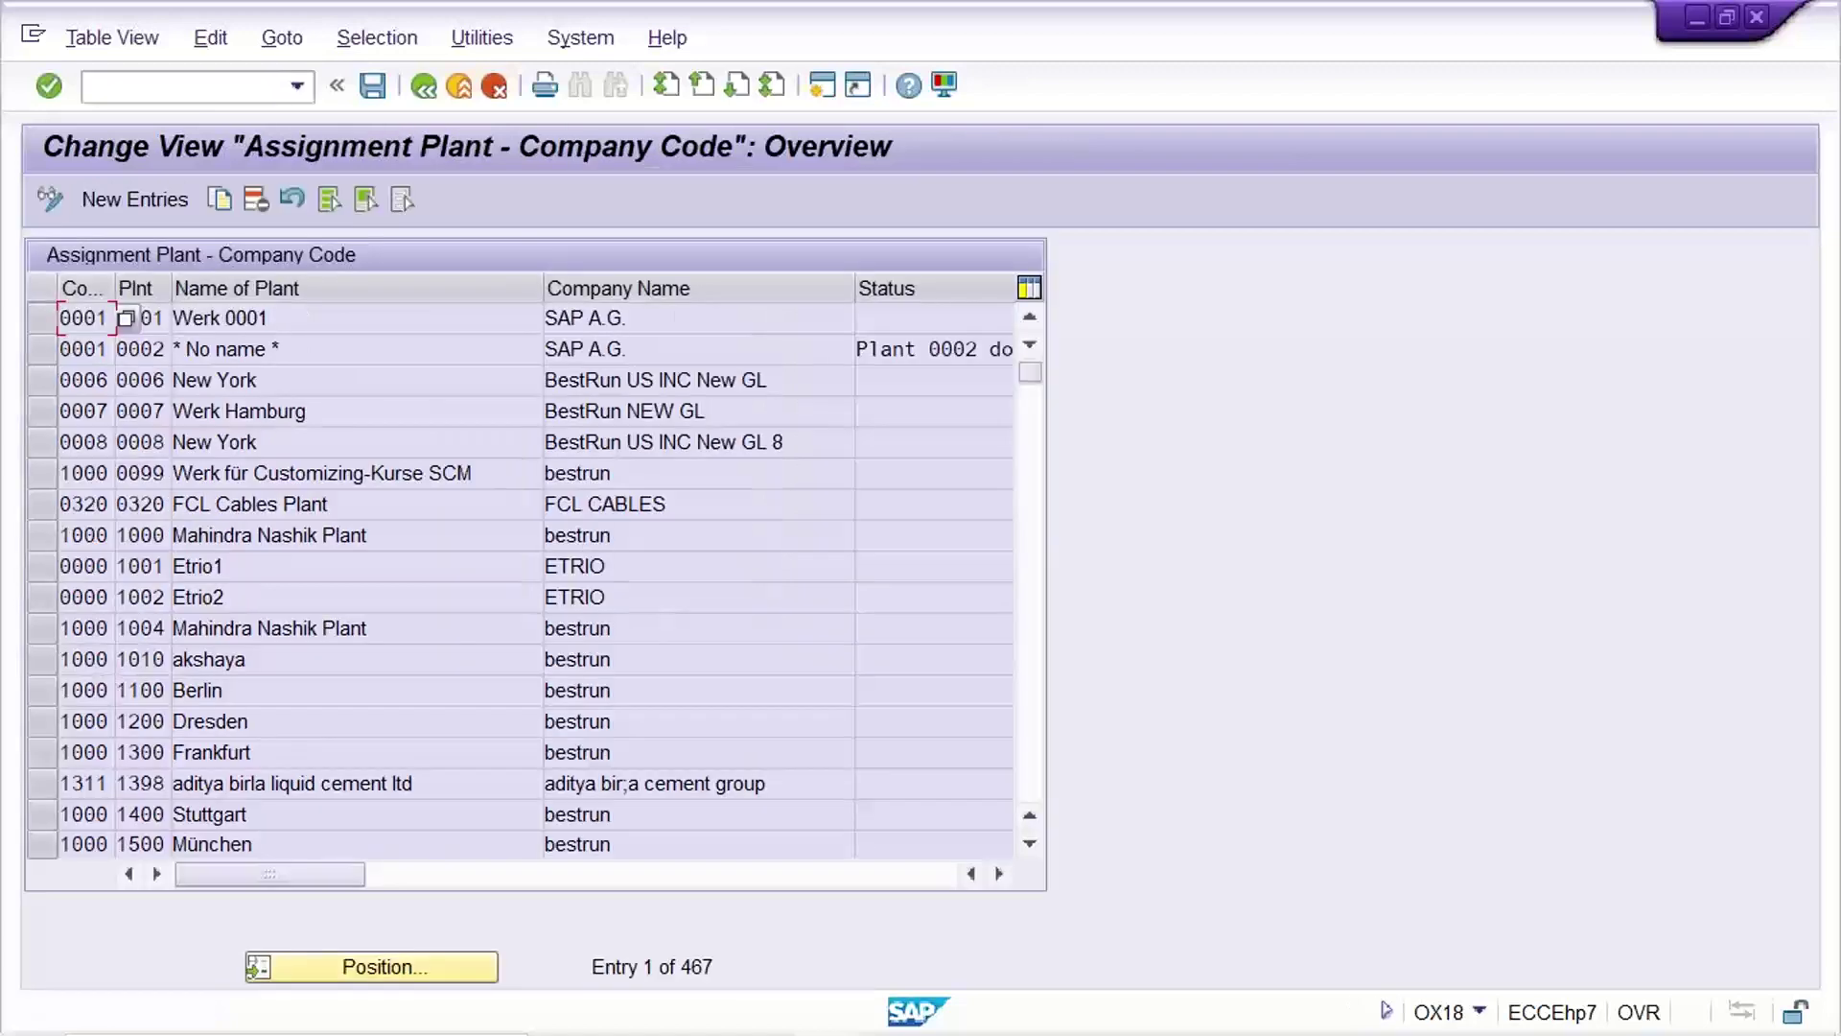
left_click(408, 968)
key("Down")
key("Return")
key("Return")
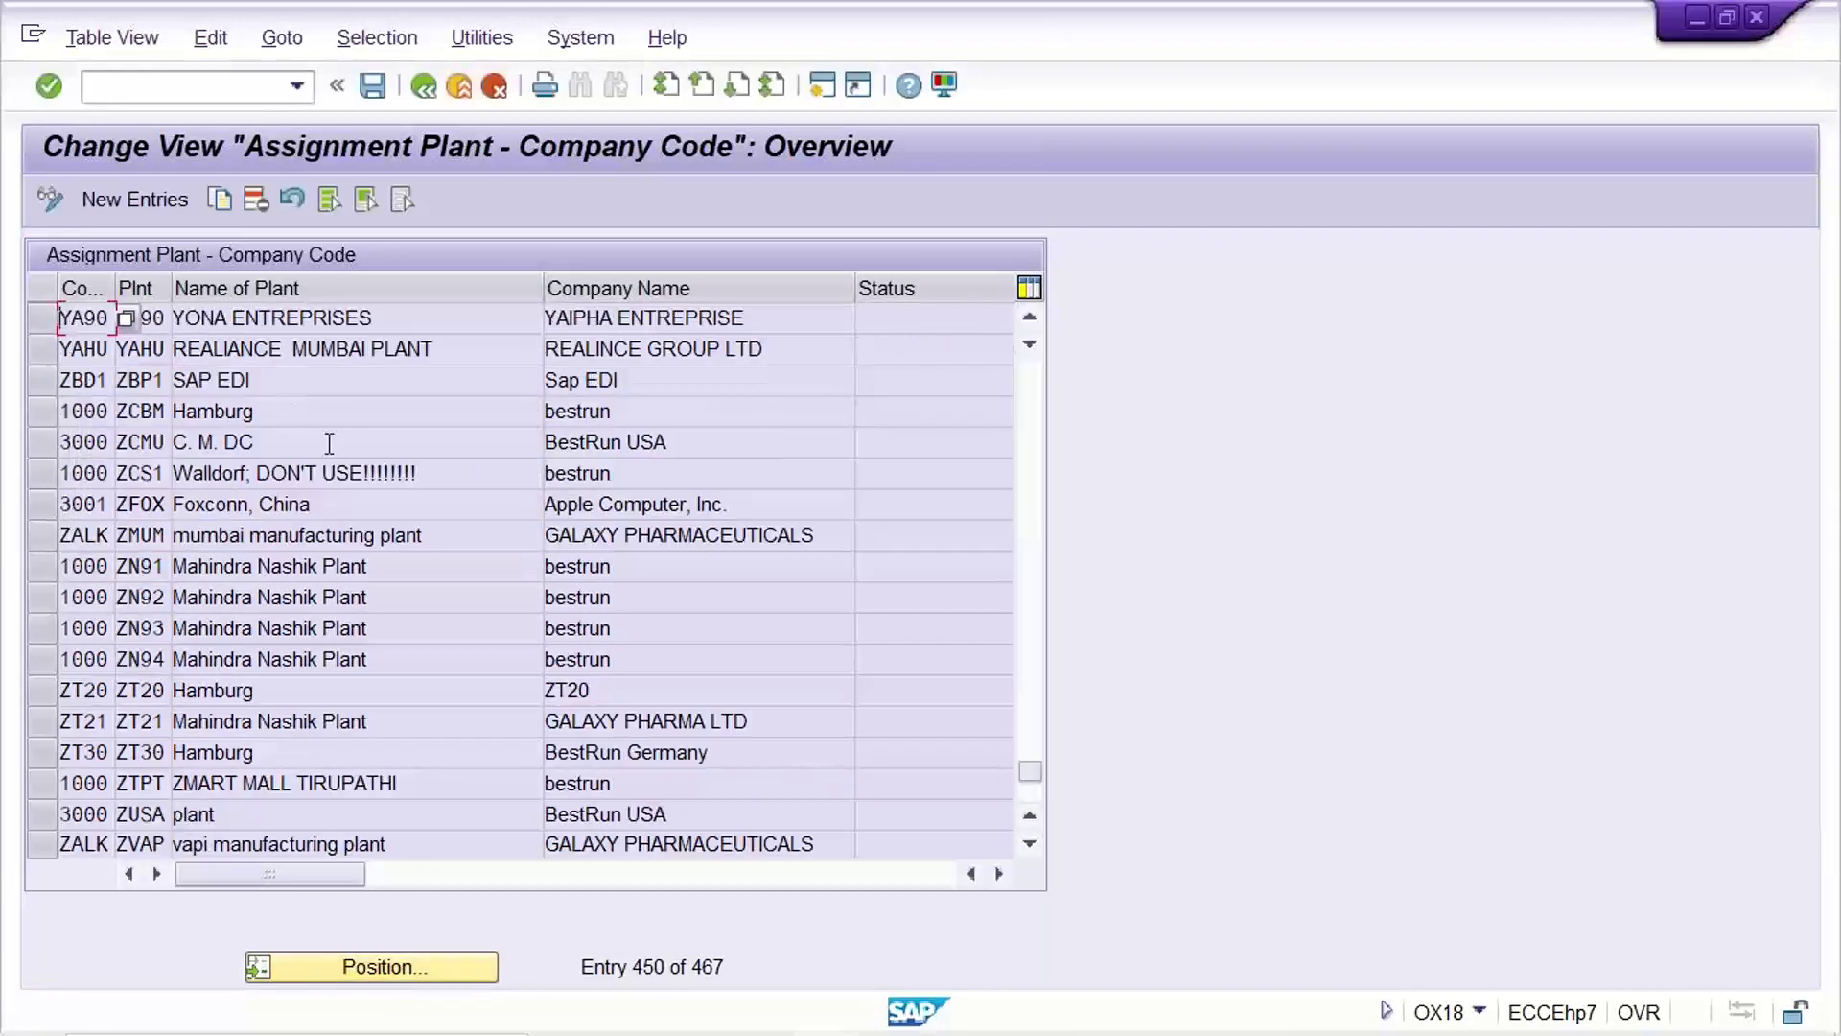
Step: Delete the assignment of plant YA90 to company code YA90 and save the change in the proposed customizing request
left_click(259, 318)
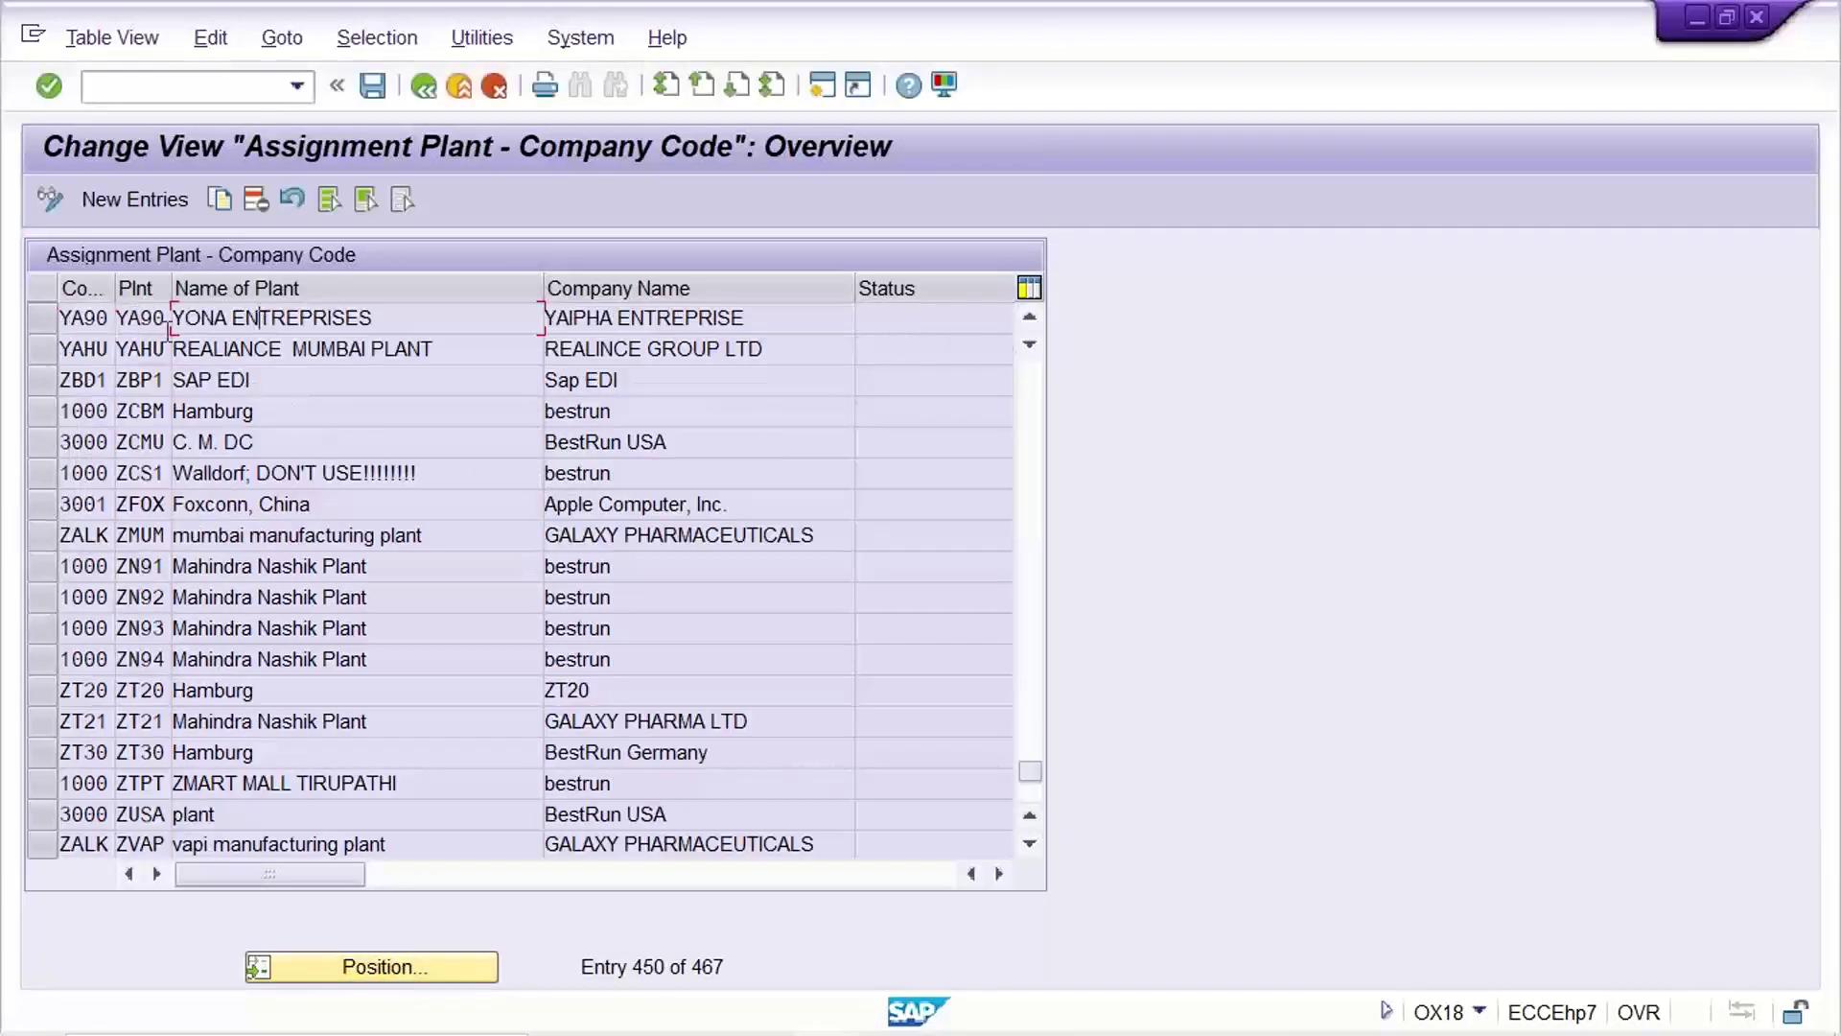
left_click(44, 317)
left_click(192, 322)
left_click(255, 199)
key("ctrl+s")
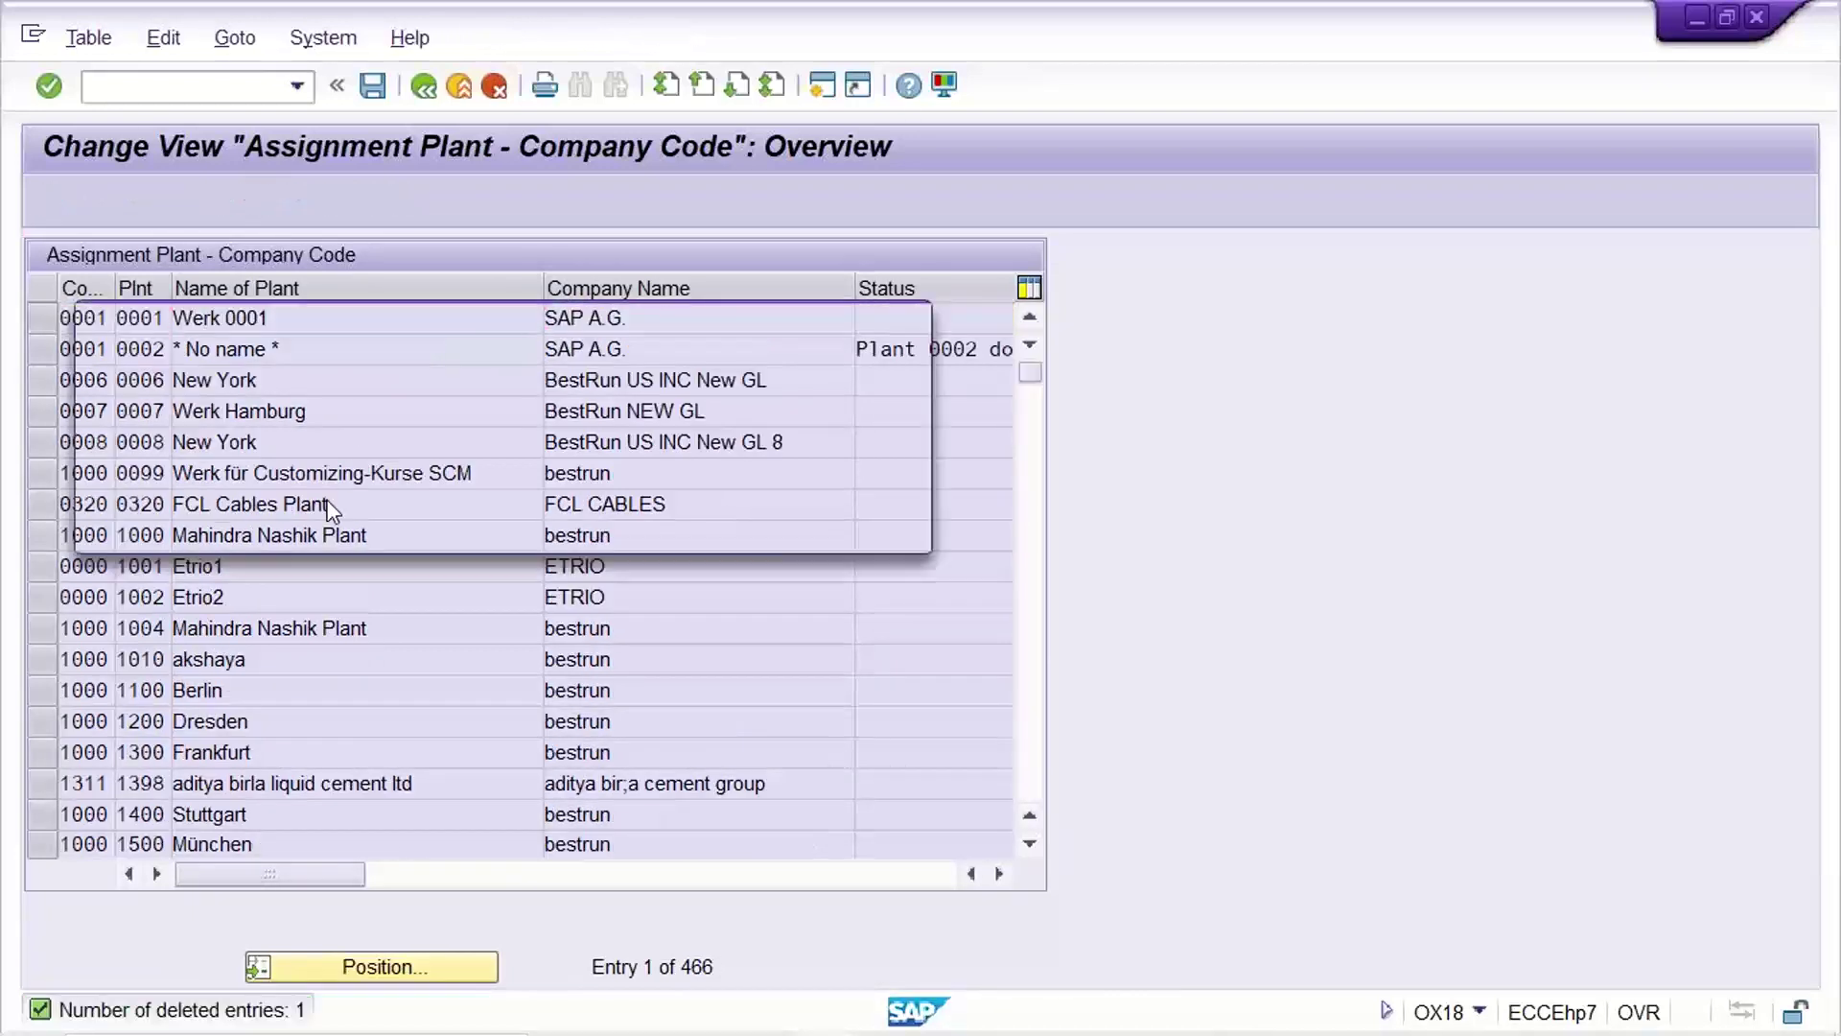
key("Return")
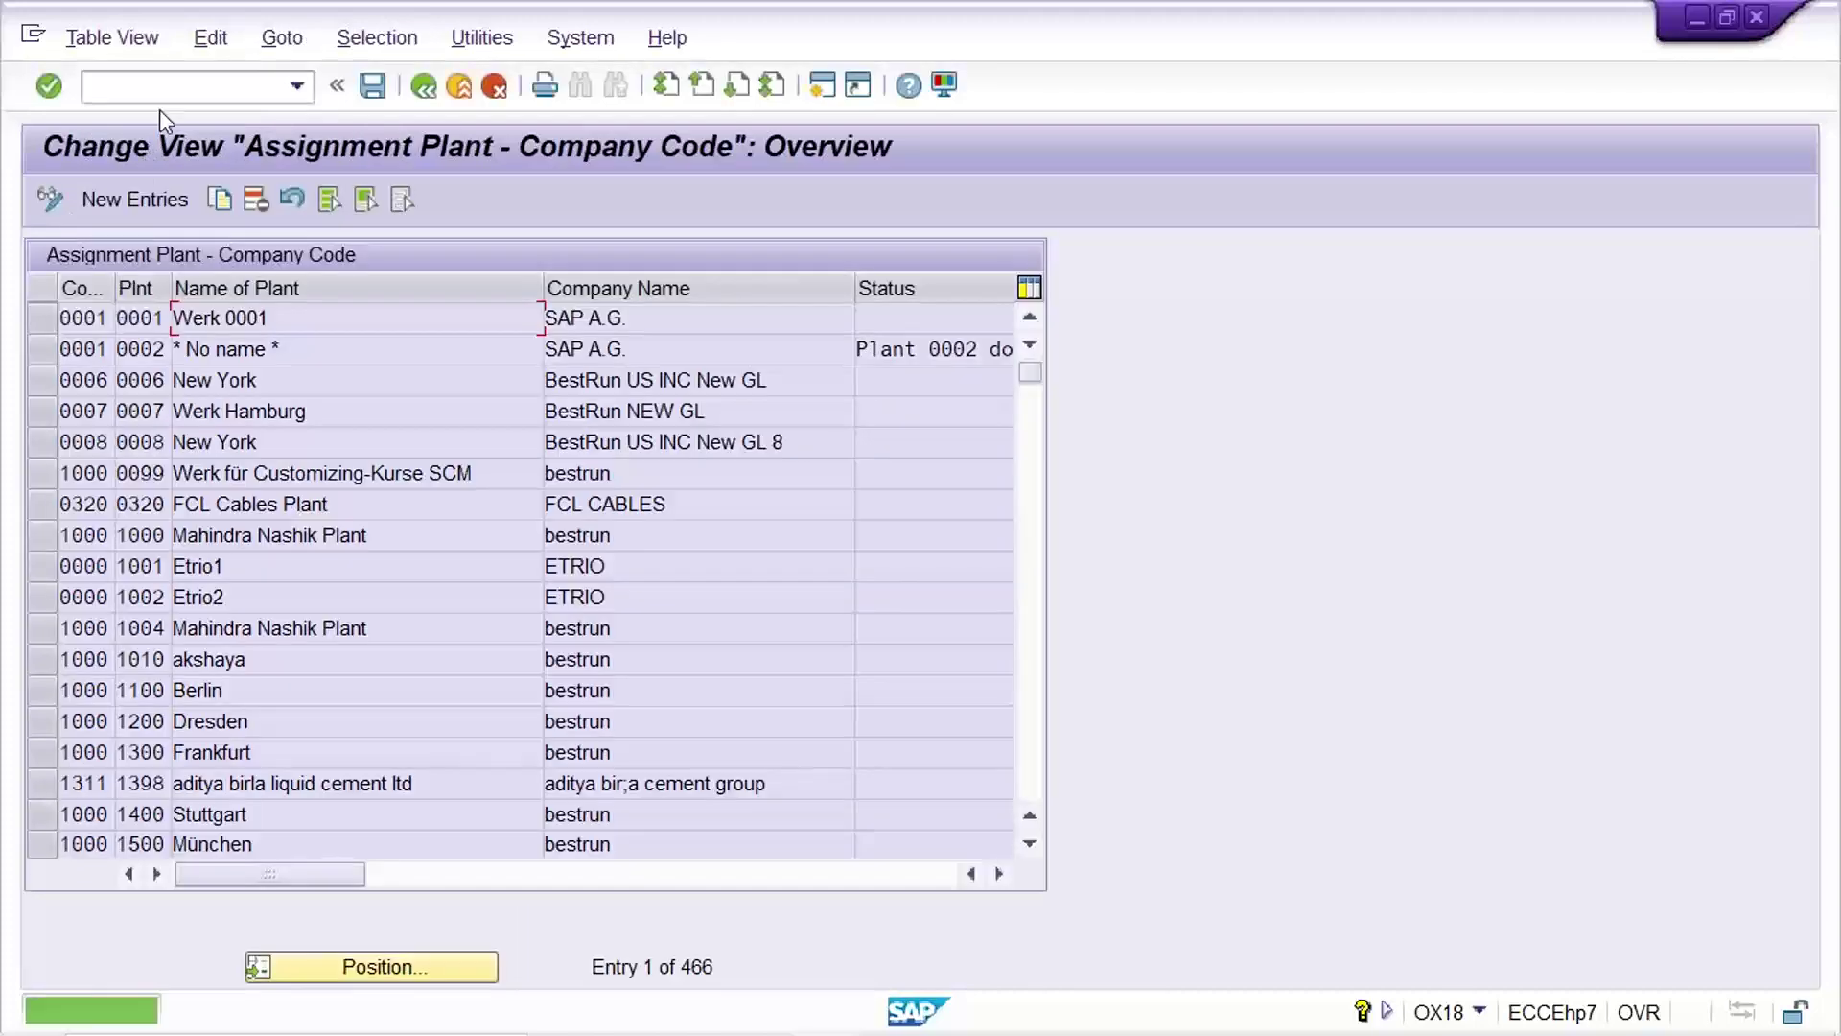
Step: Return to transaction OMSY and position the list on company code YA90
left_click(295, 88)
left_click(275, 140)
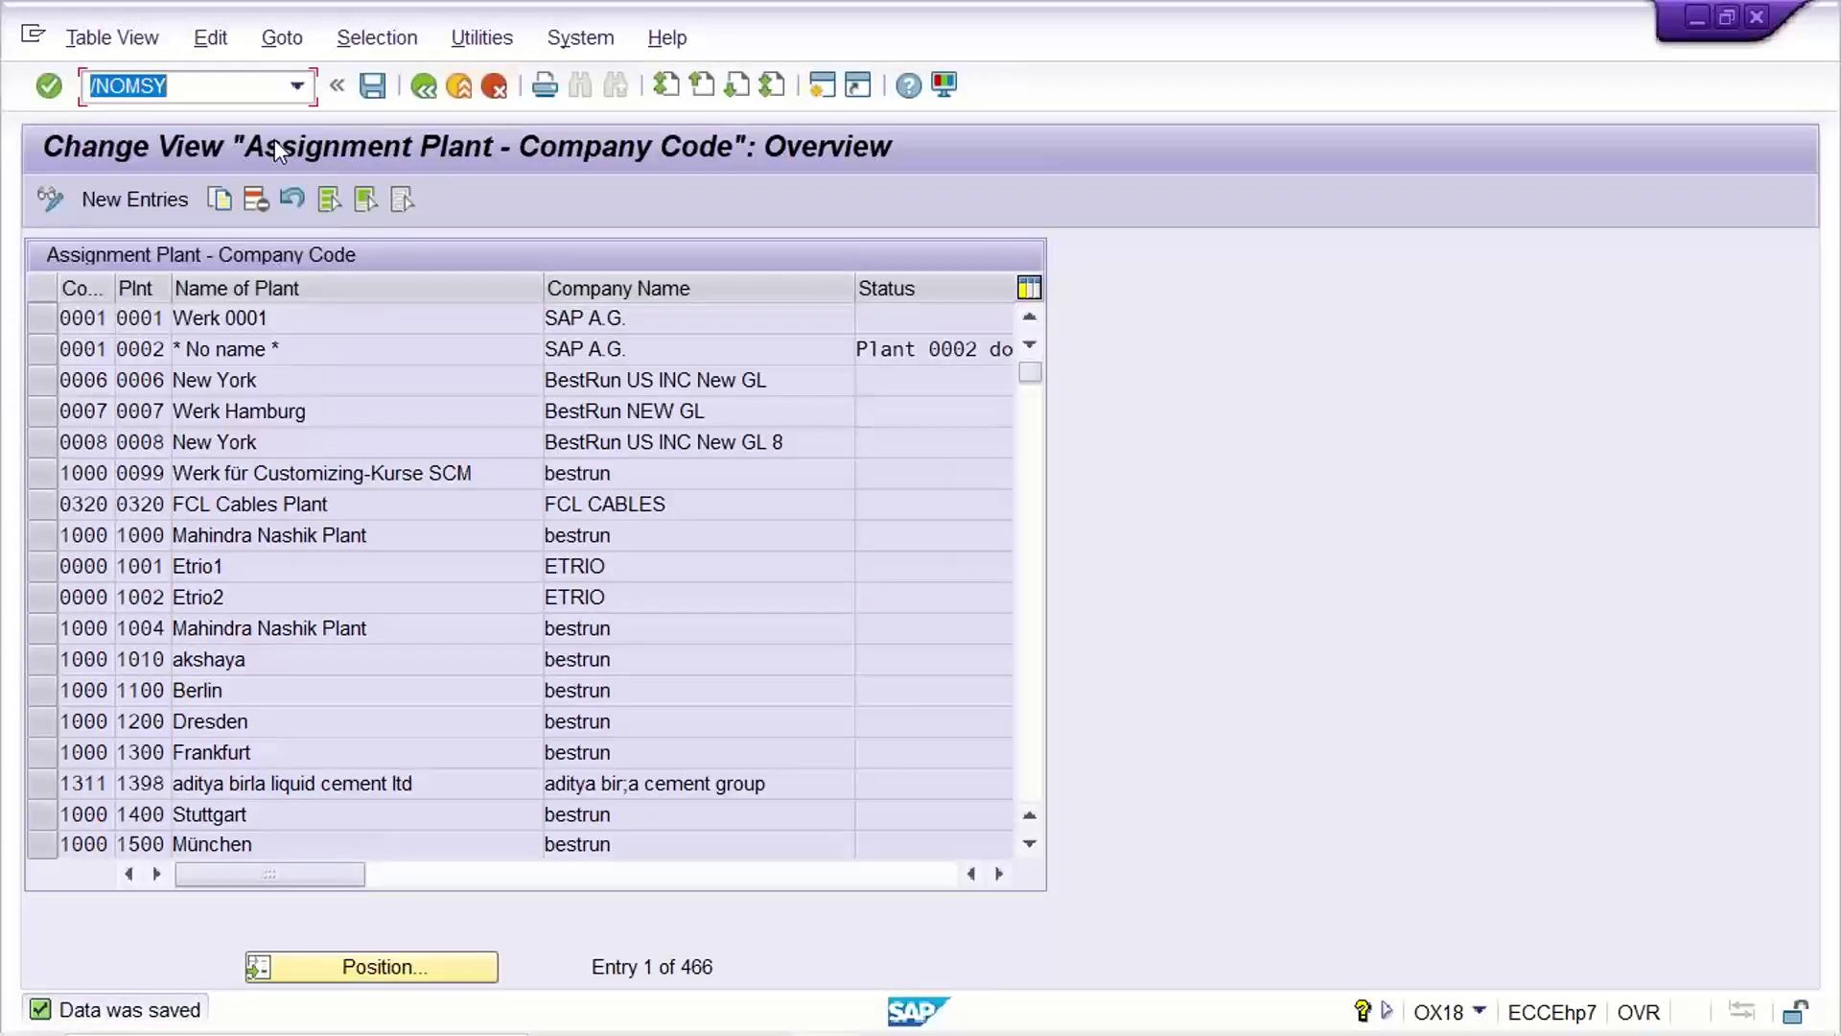
key("Return")
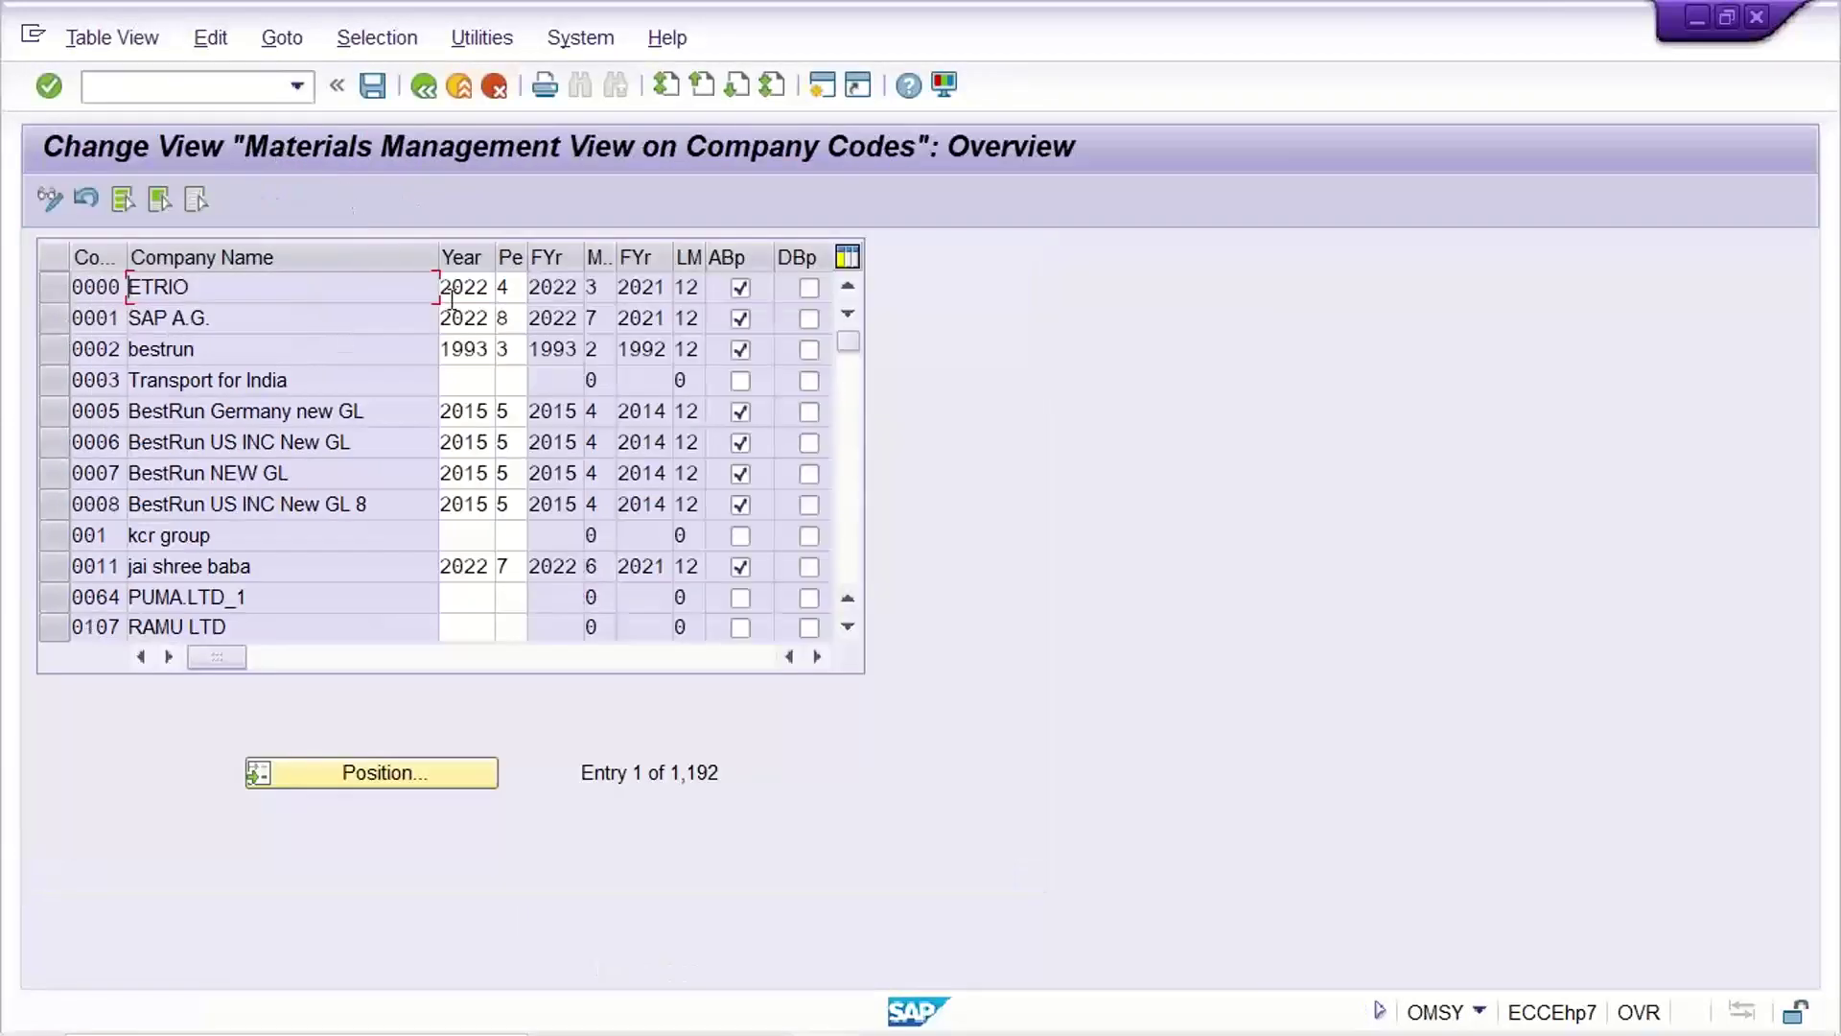
left_click(465, 288)
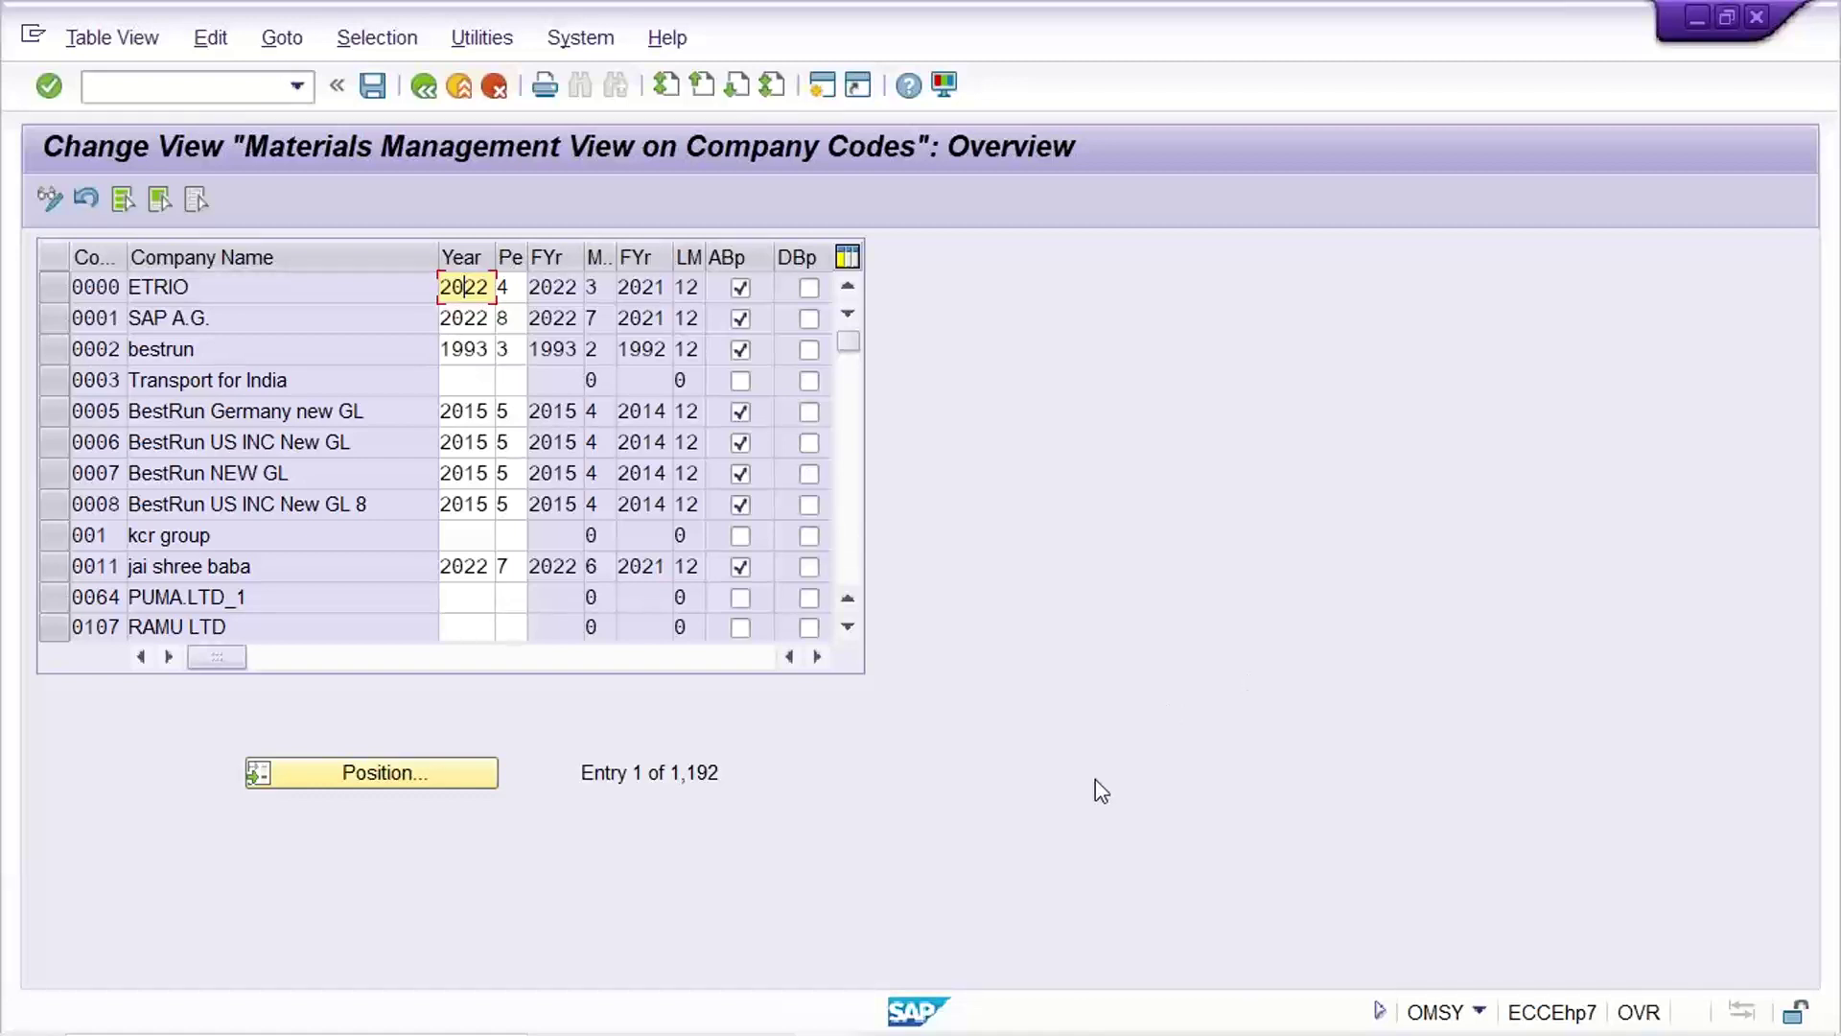
left_click(371, 777)
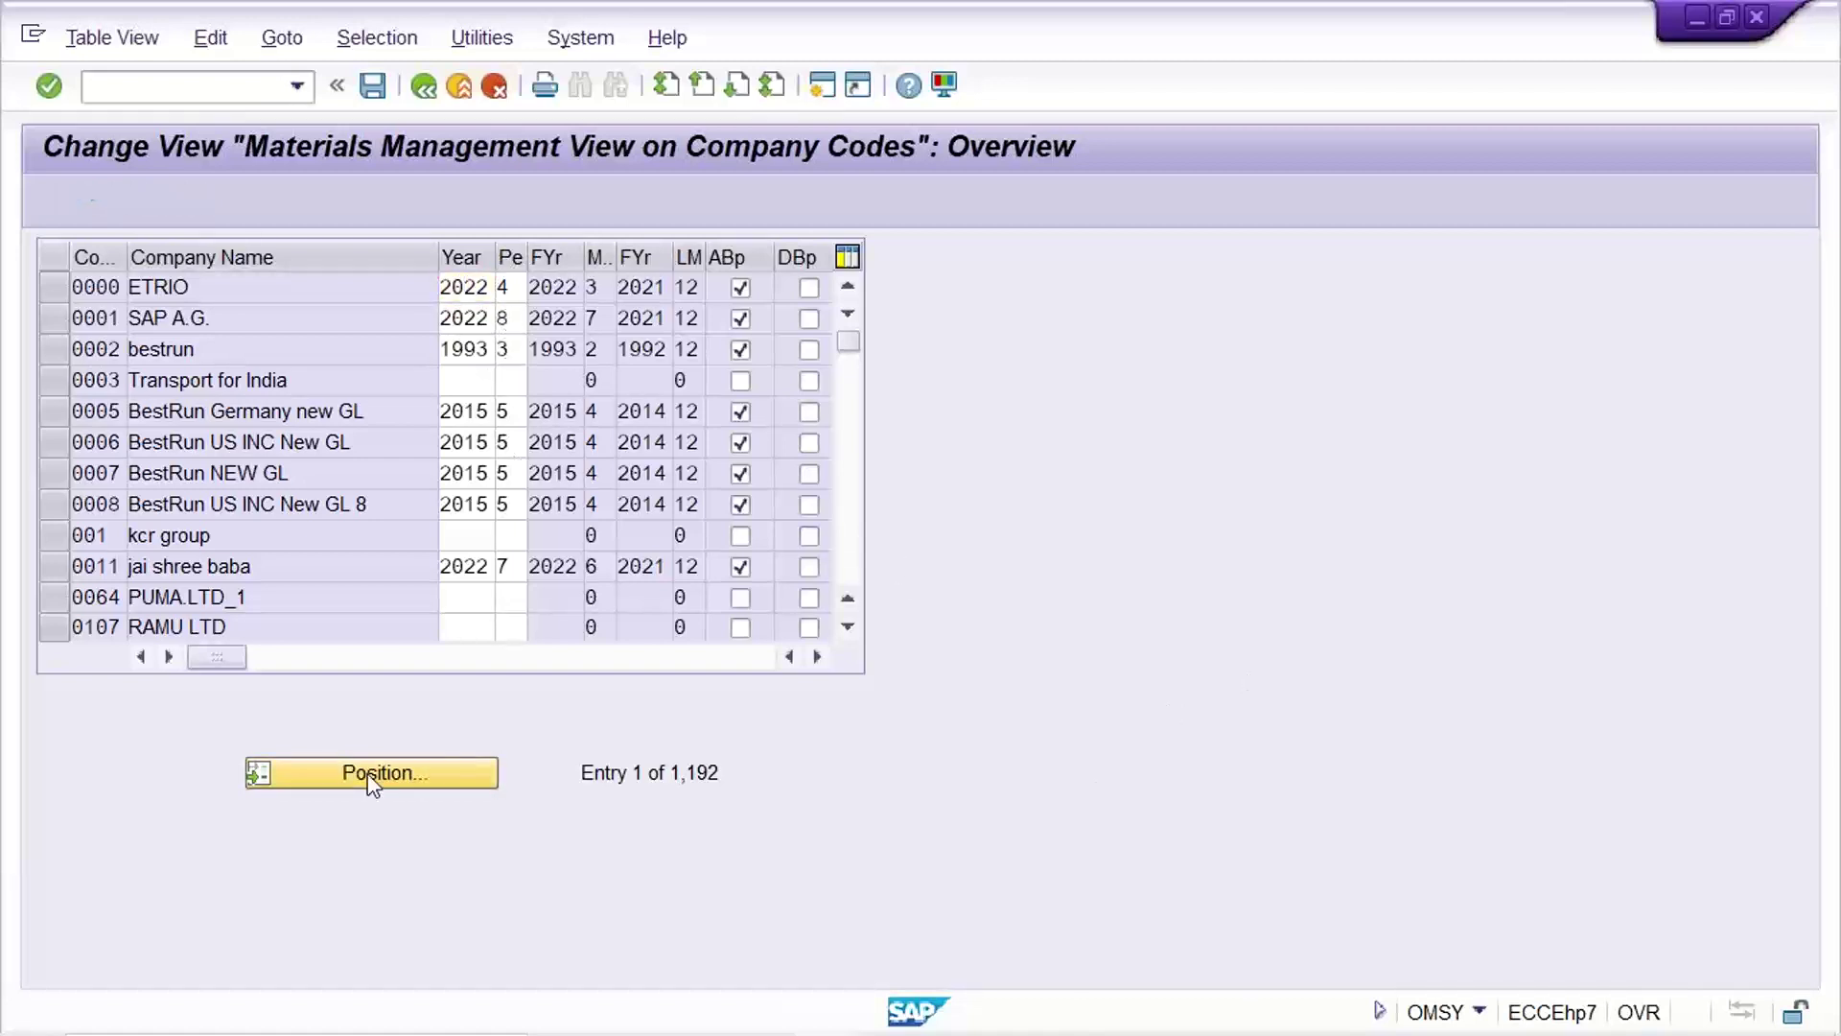
key("Down")
key("Return")
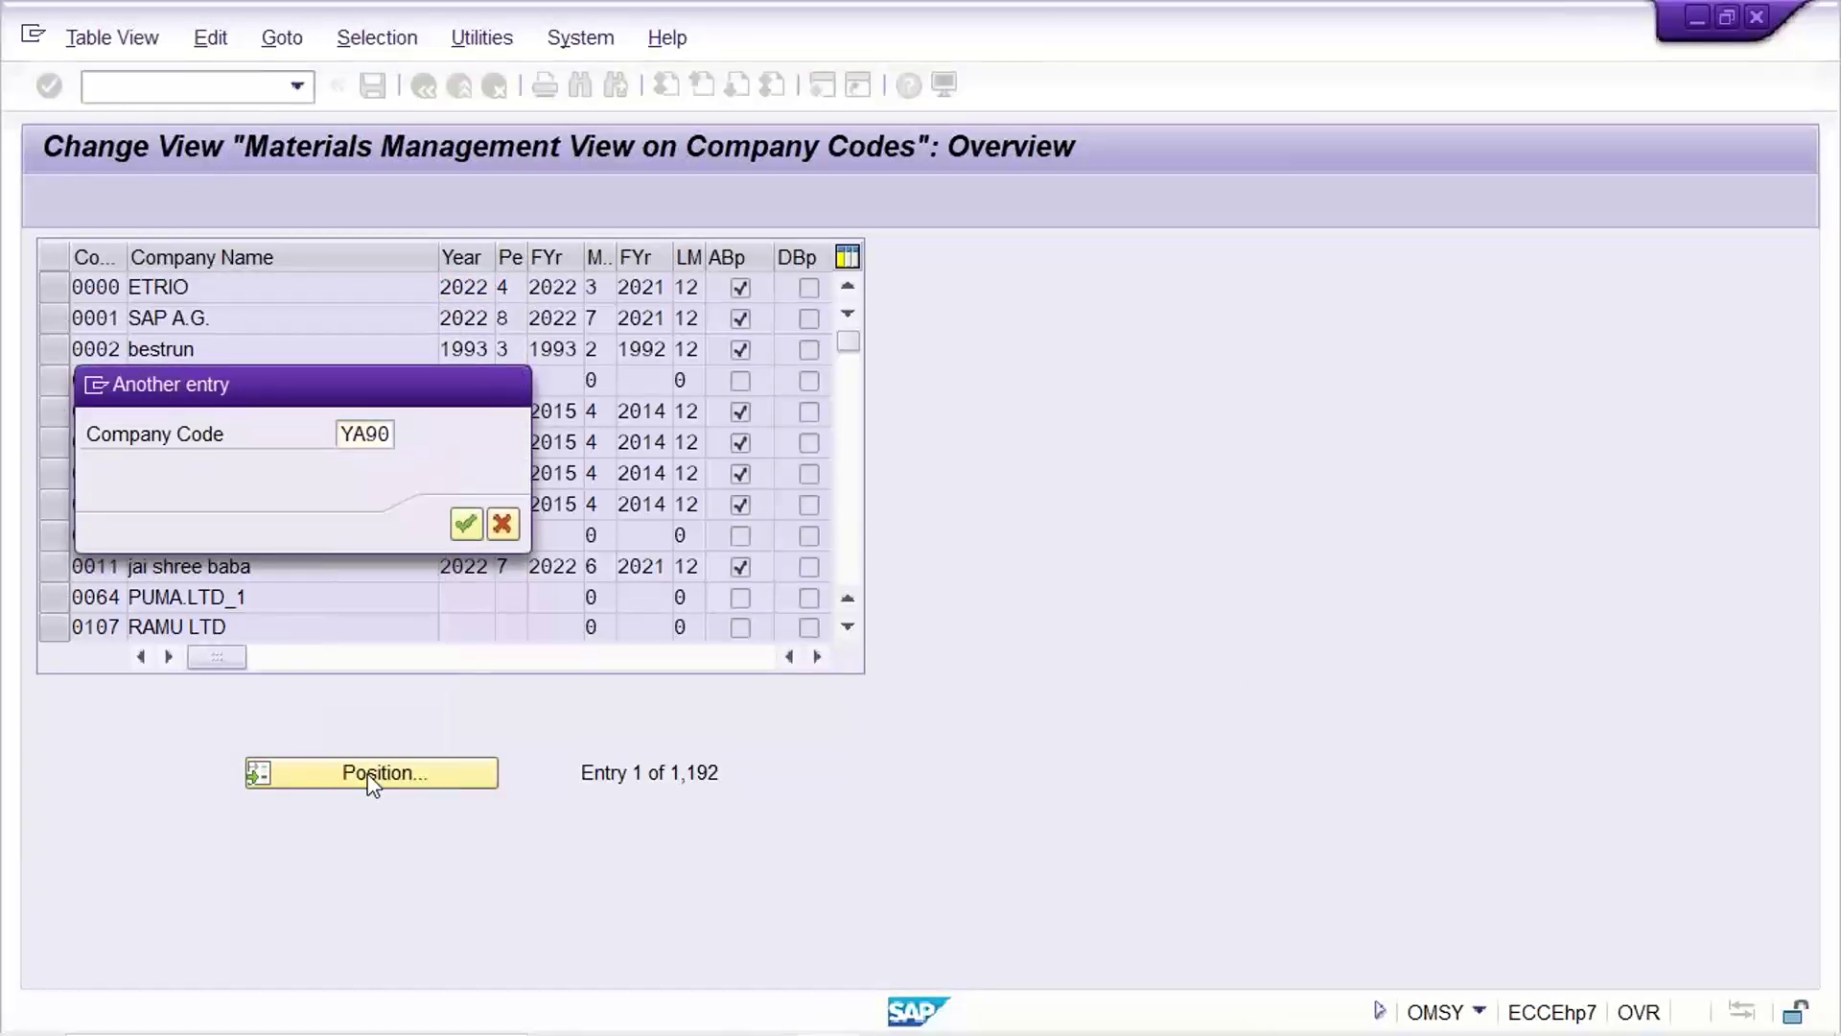
key("Return")
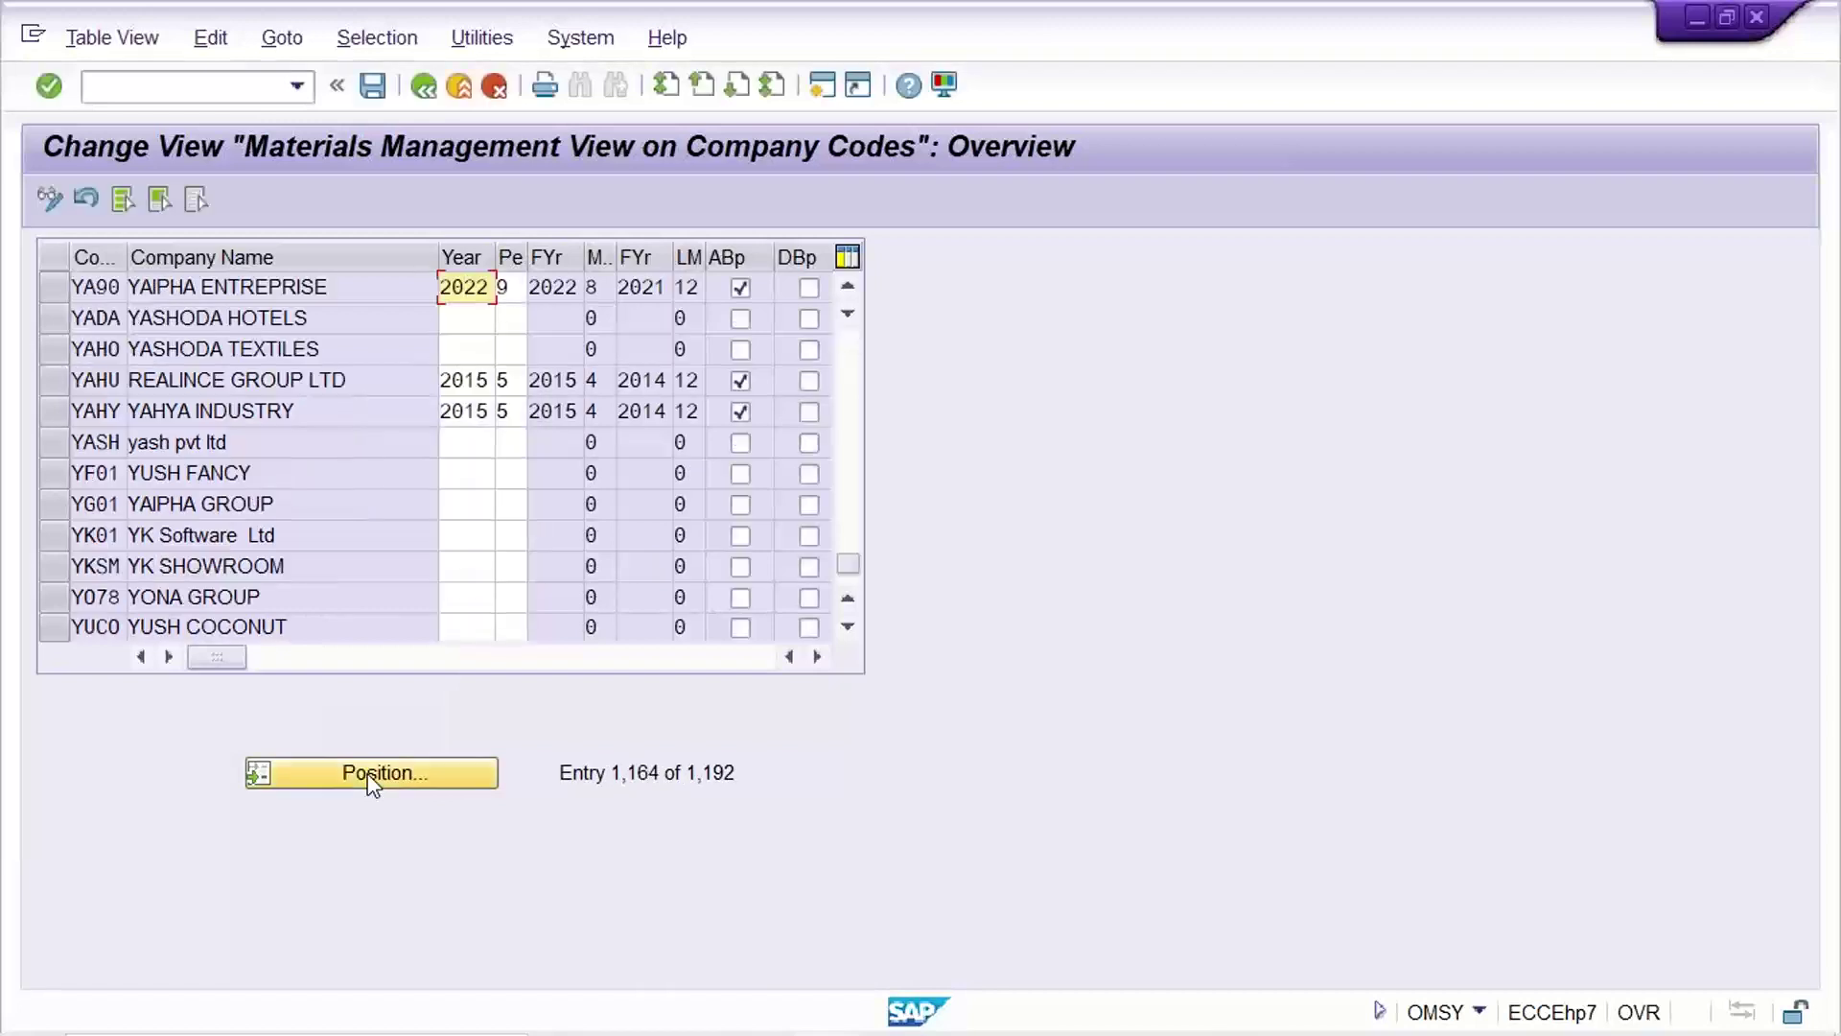
Step: Set the current period of company code YA90 to 7 and save it in the proposed customizing request
left_click(521, 289)
double_click(521, 288)
type("7")
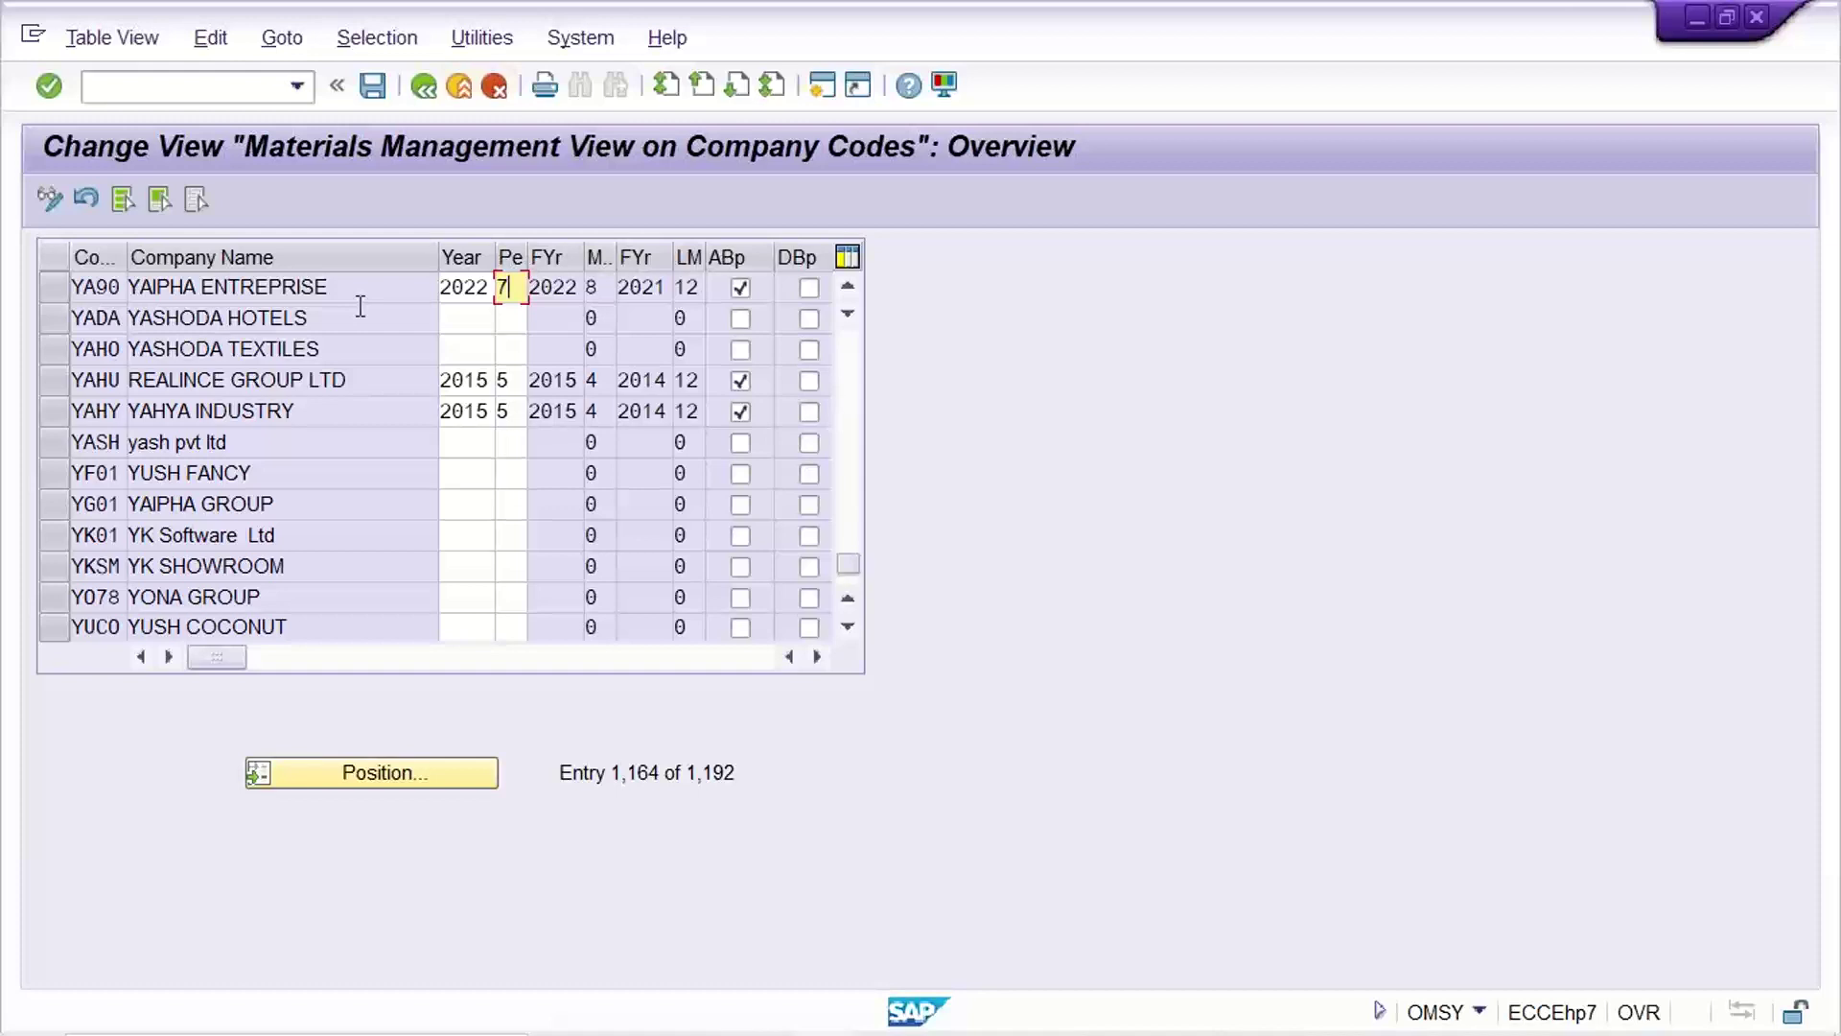
key("ctrl+s")
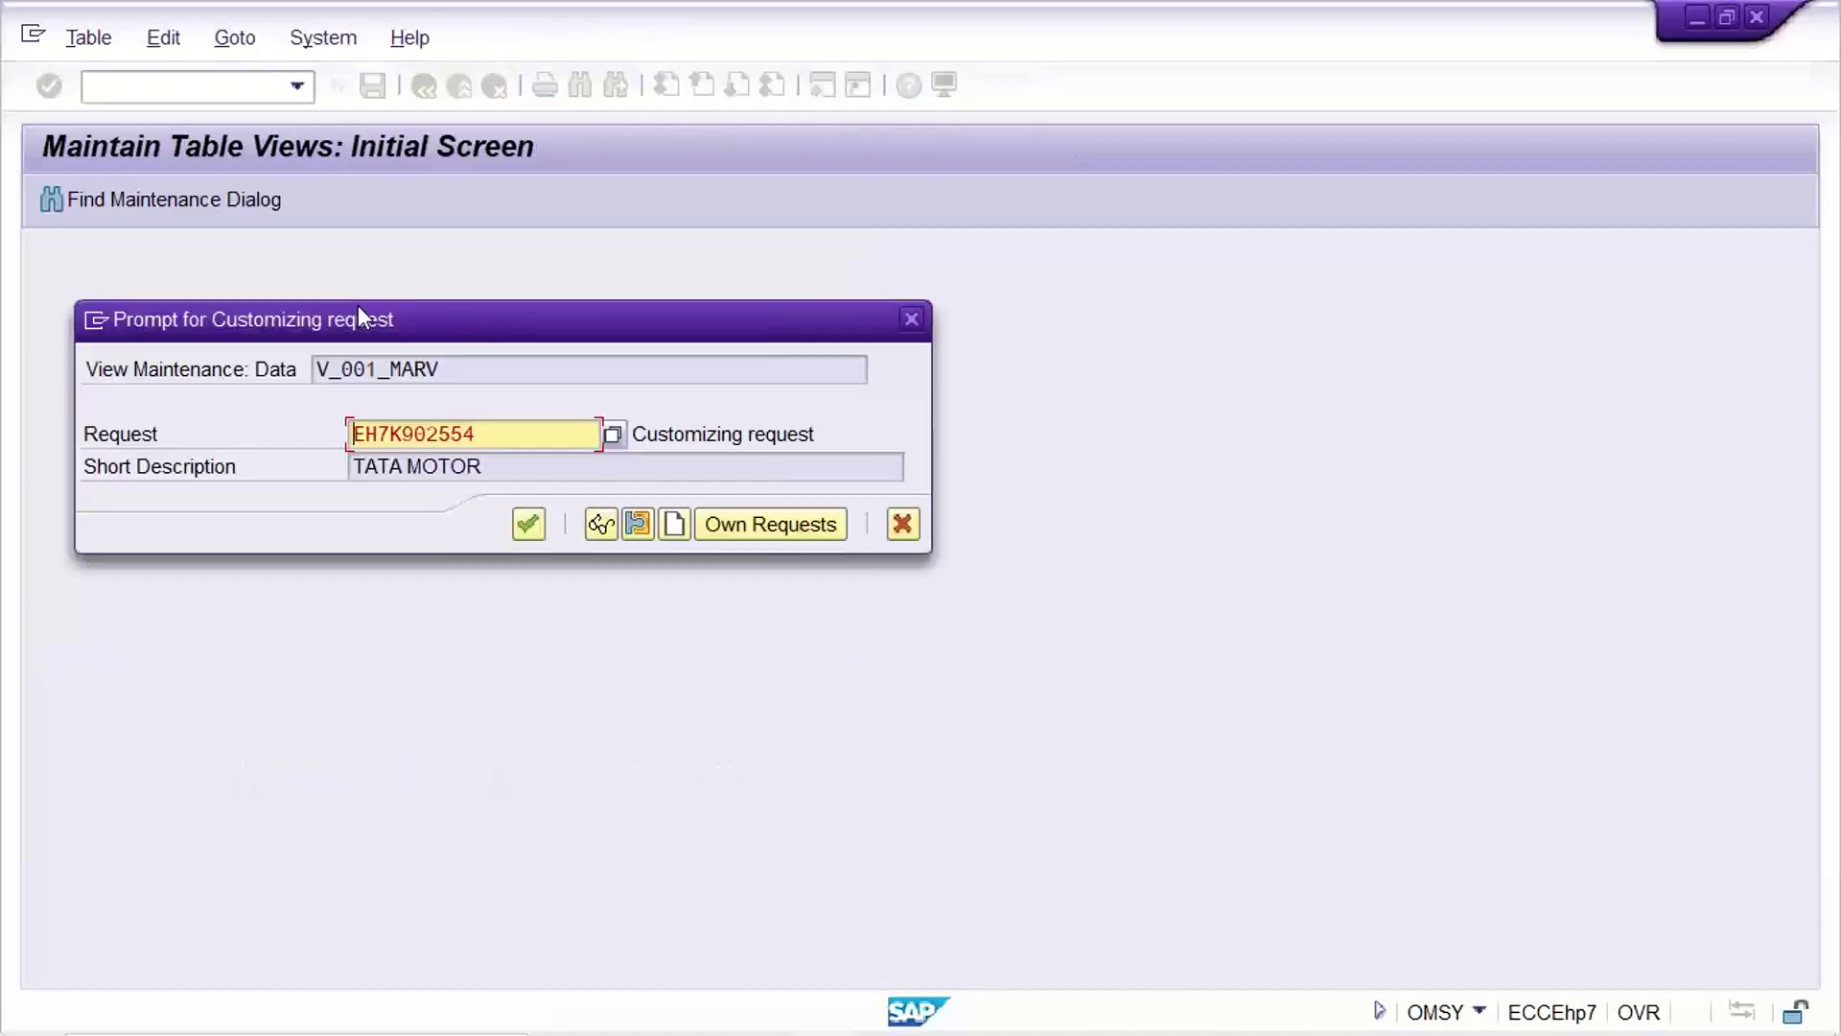
key("Return")
Step: Reopen the plant to company code assignments with transaction OX18
left_click(186, 87)
type("/N")
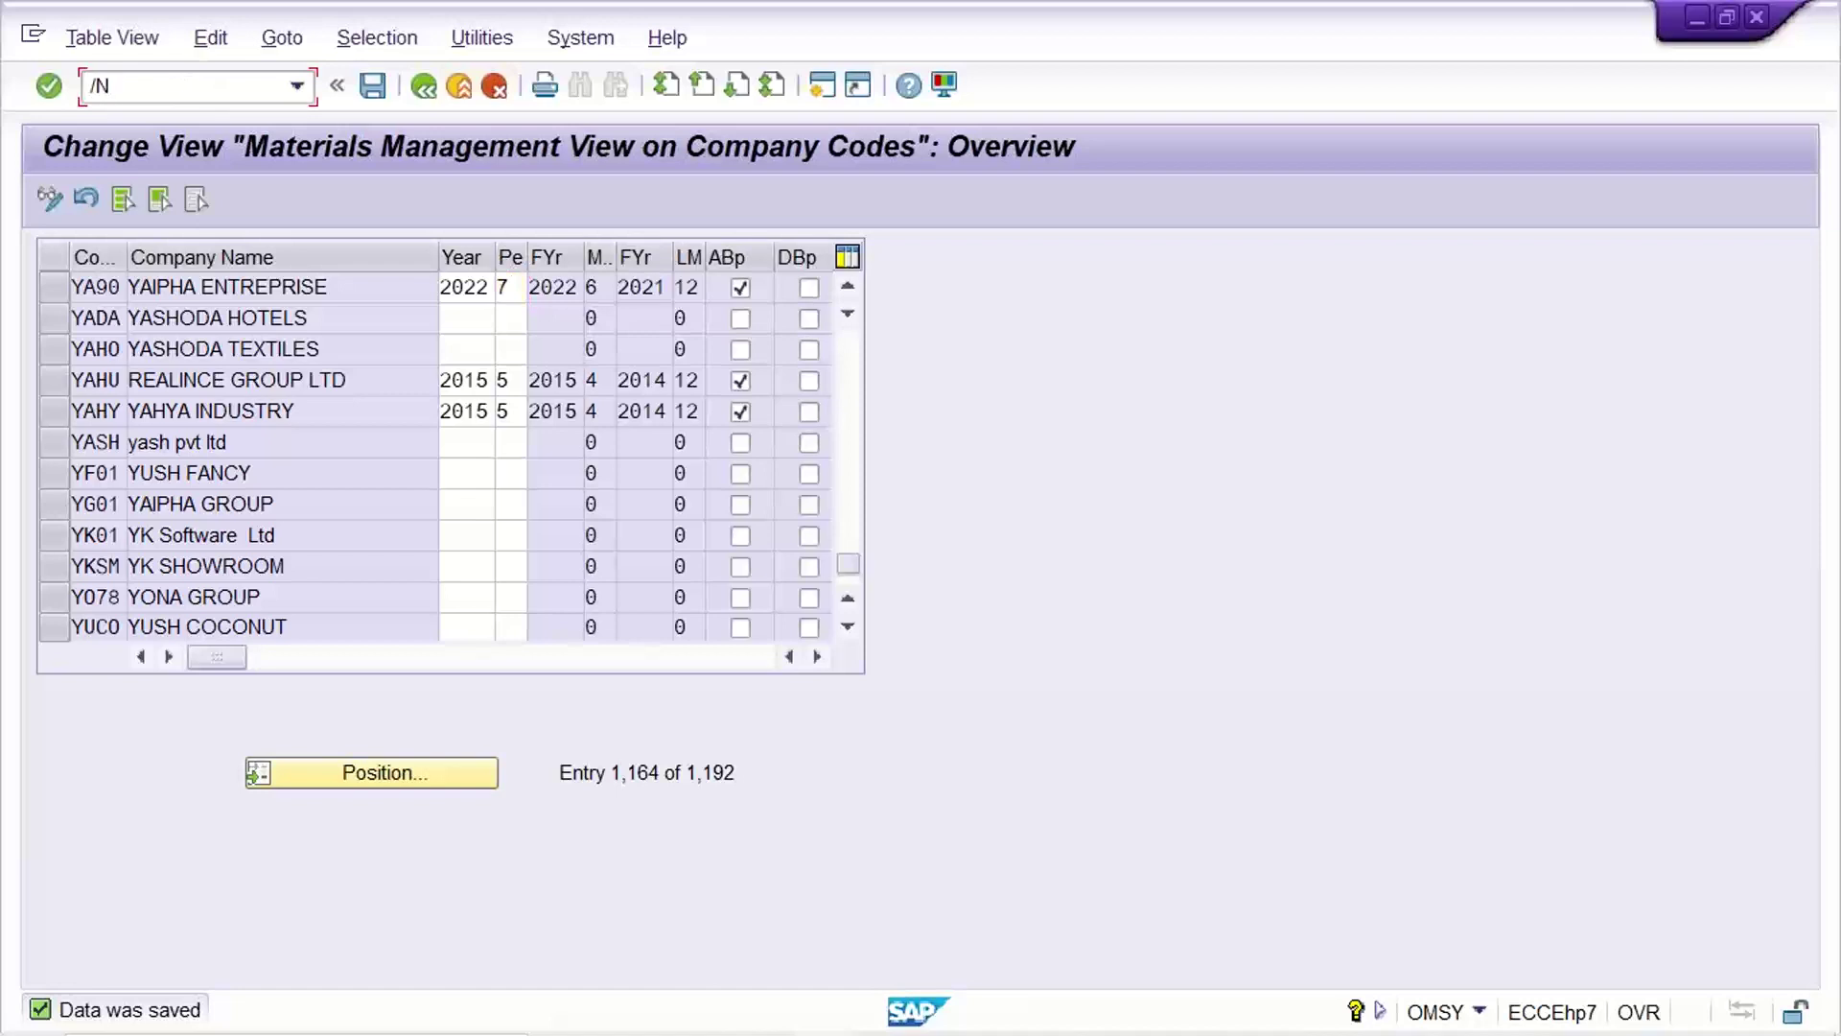
type("OMSY")
key("Return")
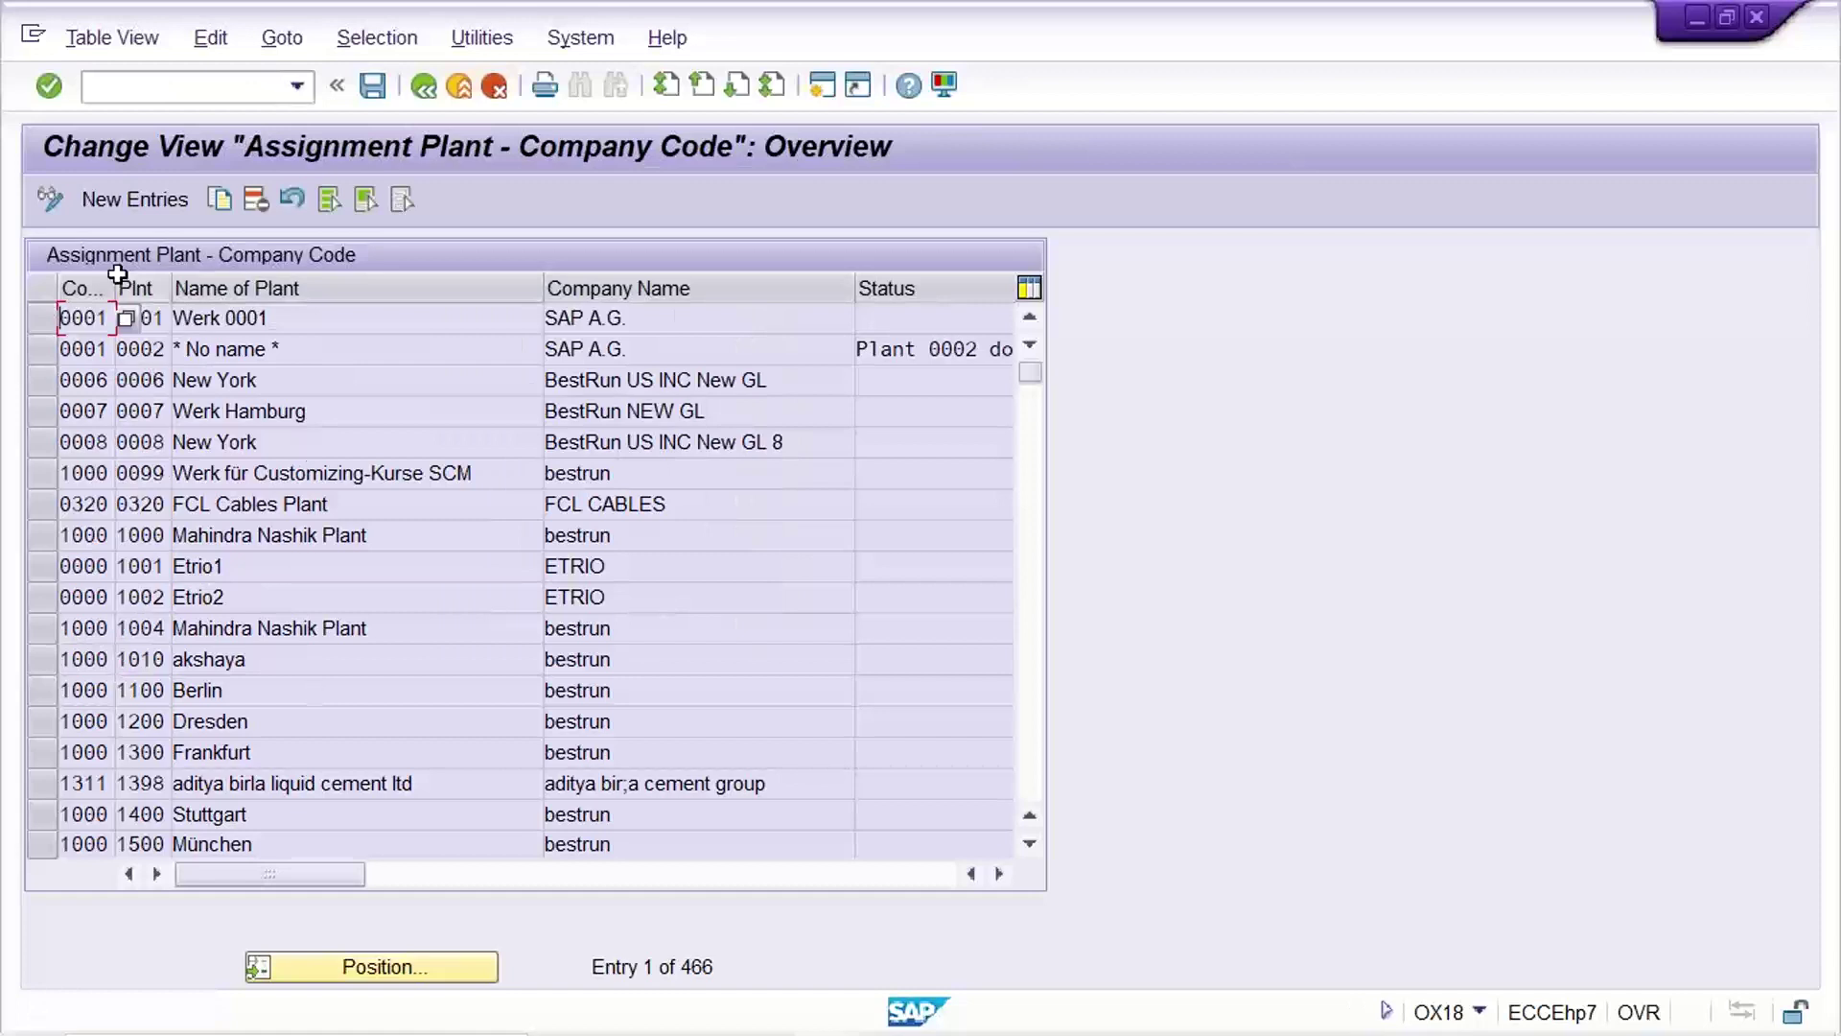
Step: Add a new assignment of plant YA90 to company code YA90 and save it in the proposed customizing request
left_click(138, 201)
left_click(86, 318)
left_click(87, 345)
left_click(142, 317)
left_click(146, 345)
key("Return")
key("ctrl+s")
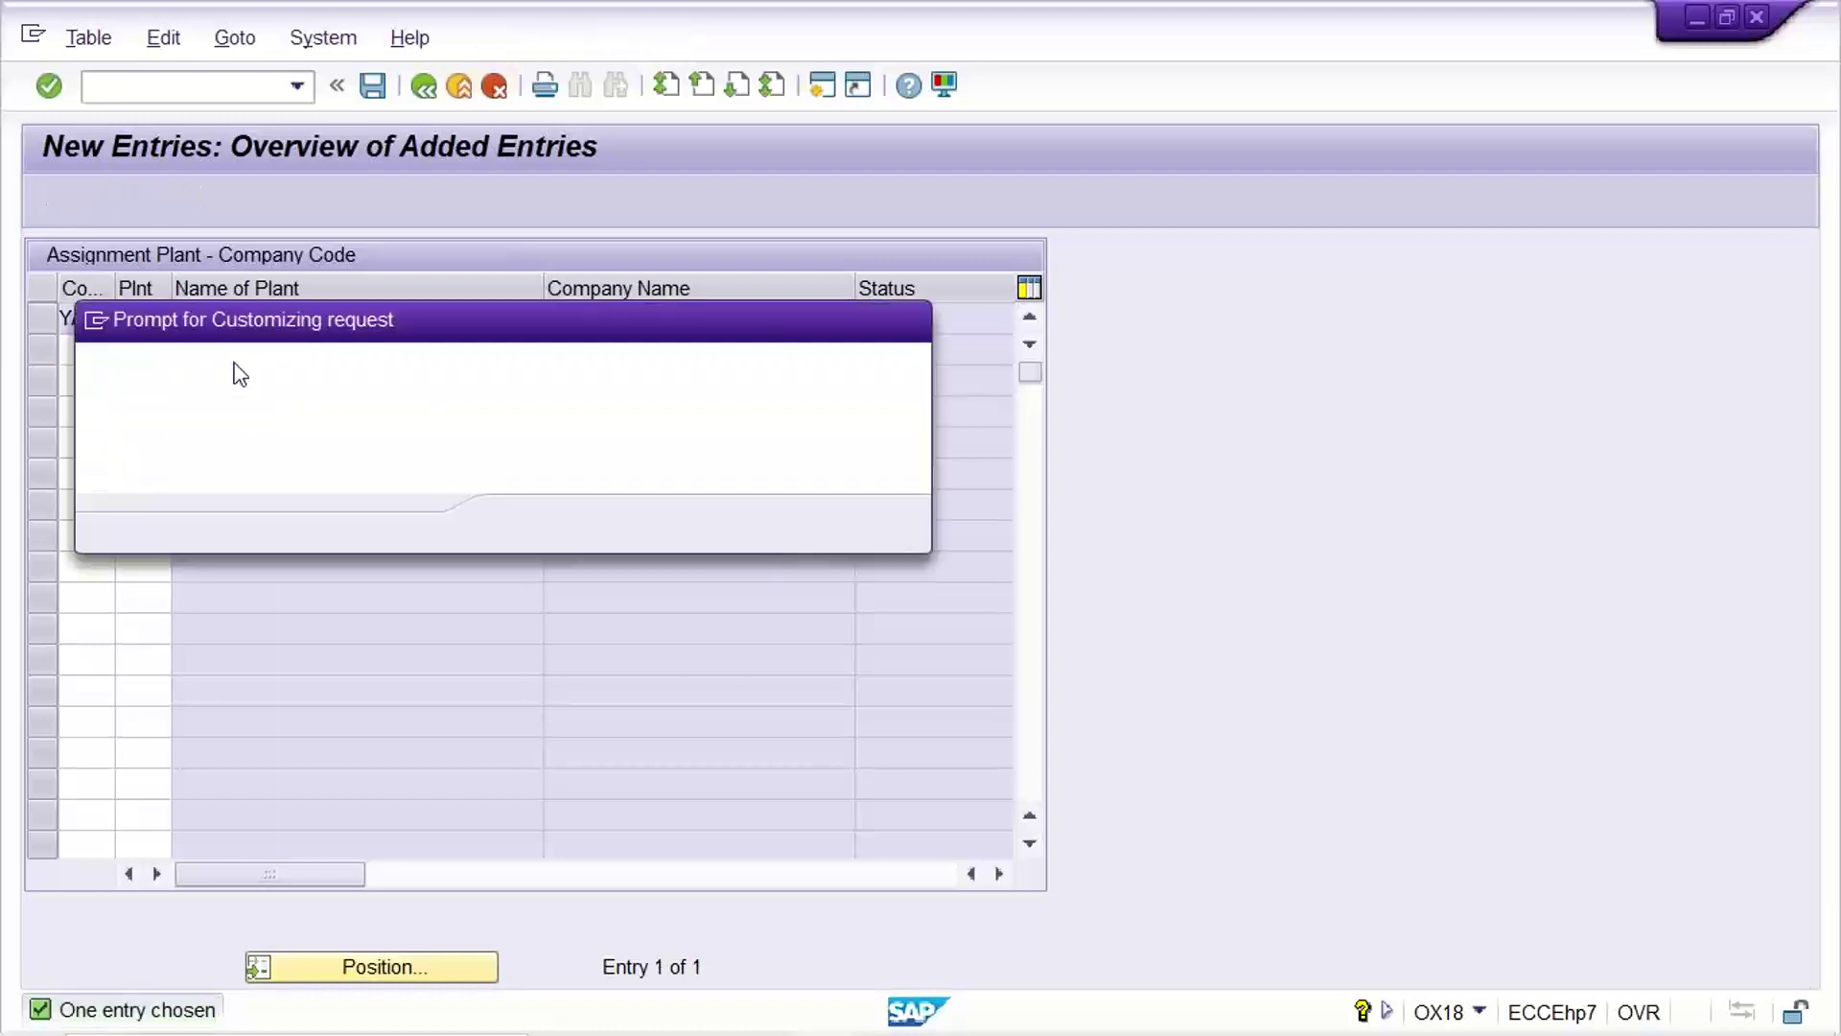
key("Return")
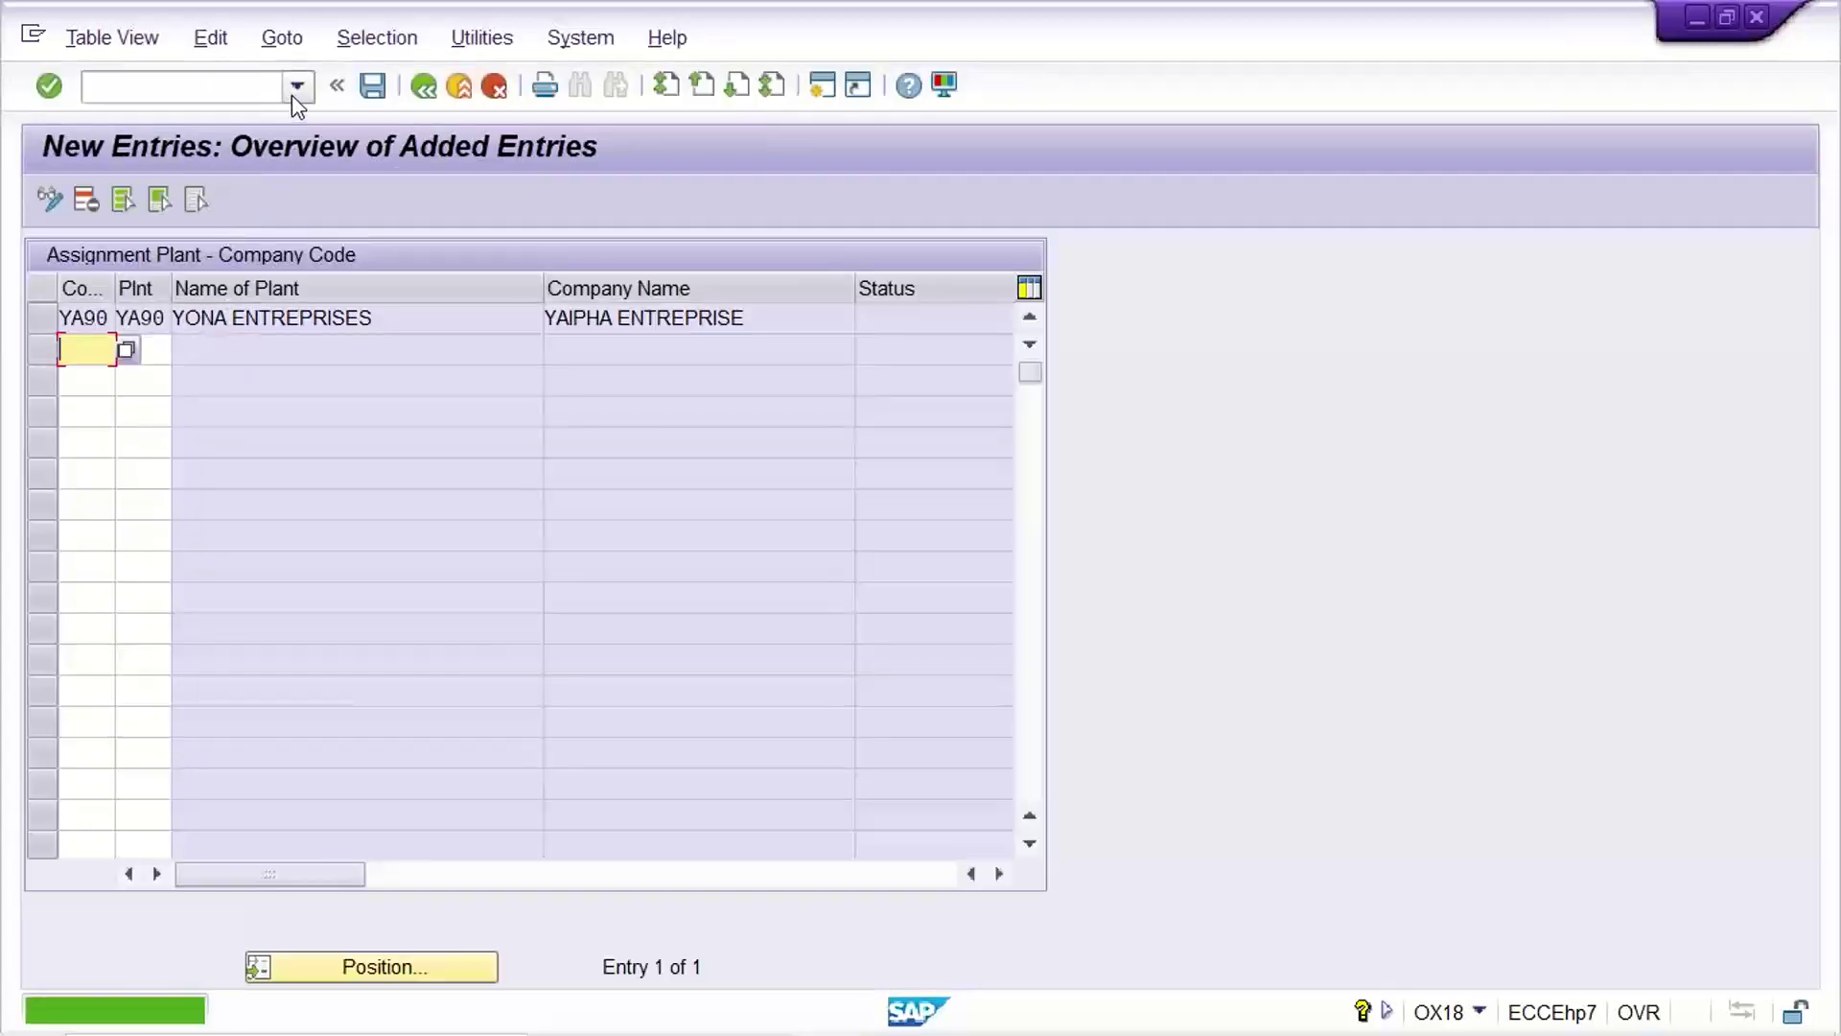
Step: Go to transaction MIGO and load the recent purchase order for material YA90 as a goods receipt
left_click(291, 94)
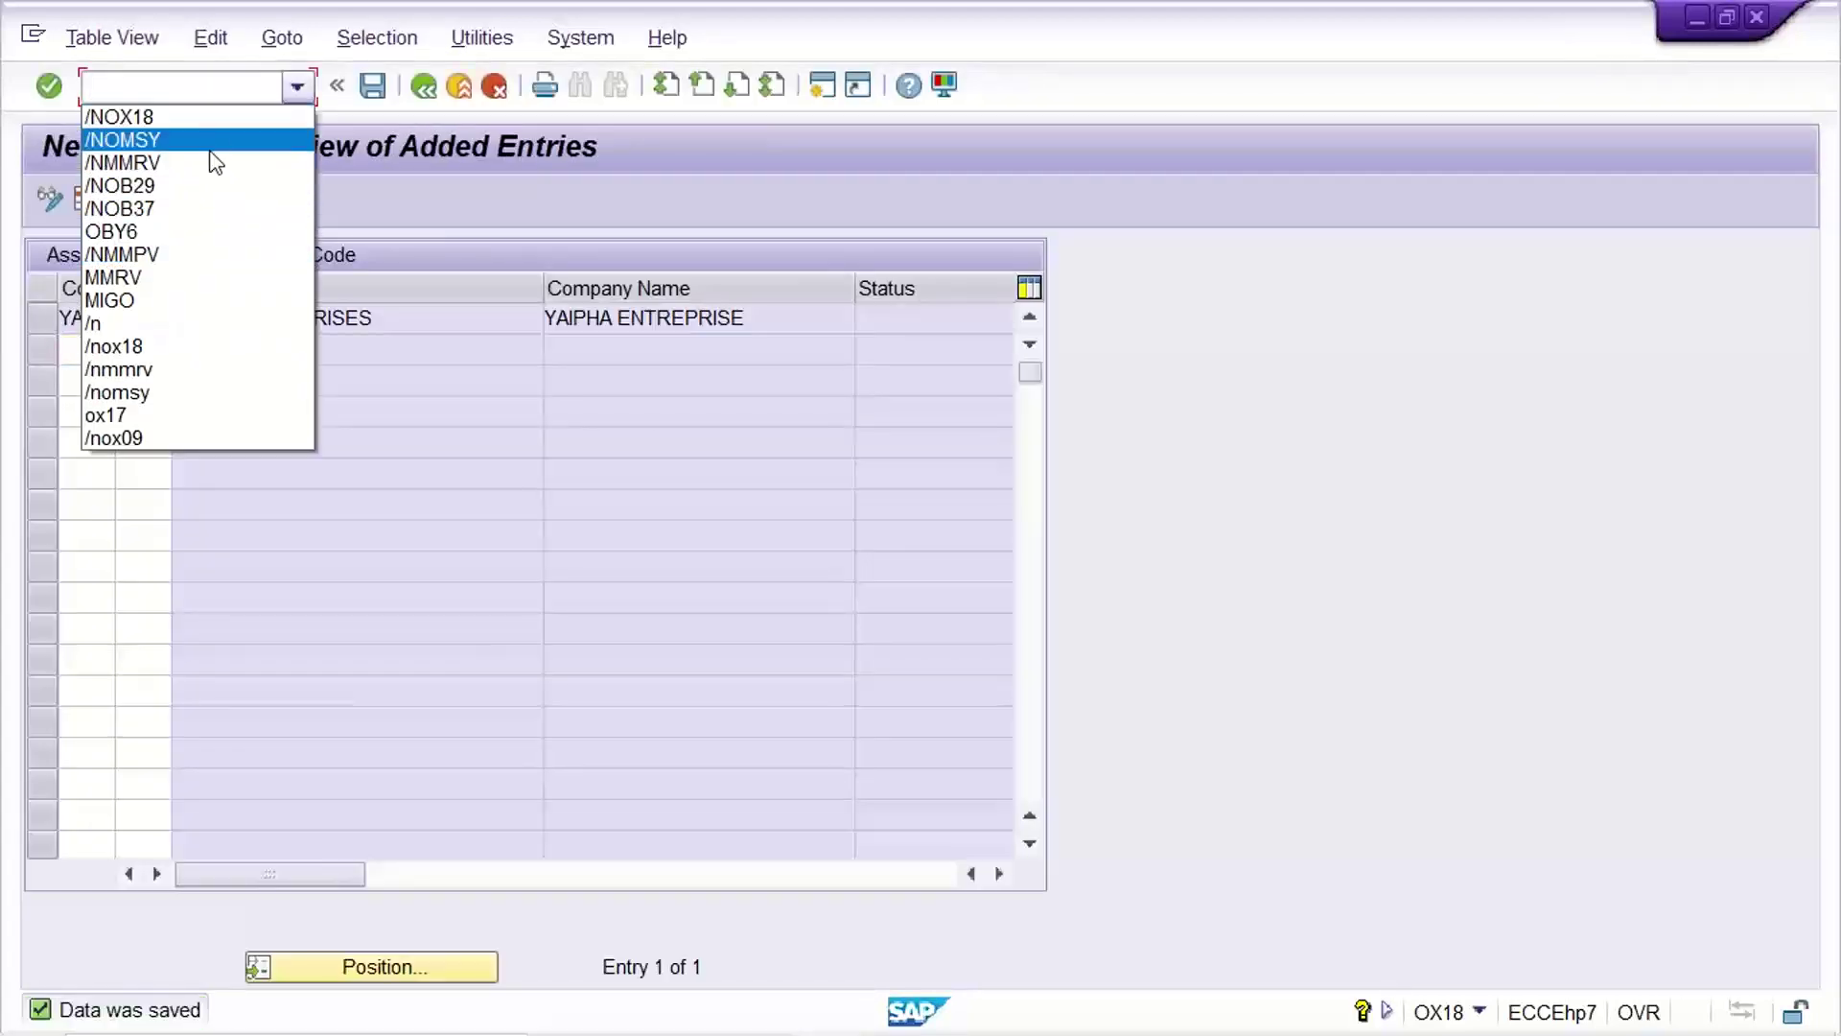
left_click(211, 301)
key("Home")
type("/N")
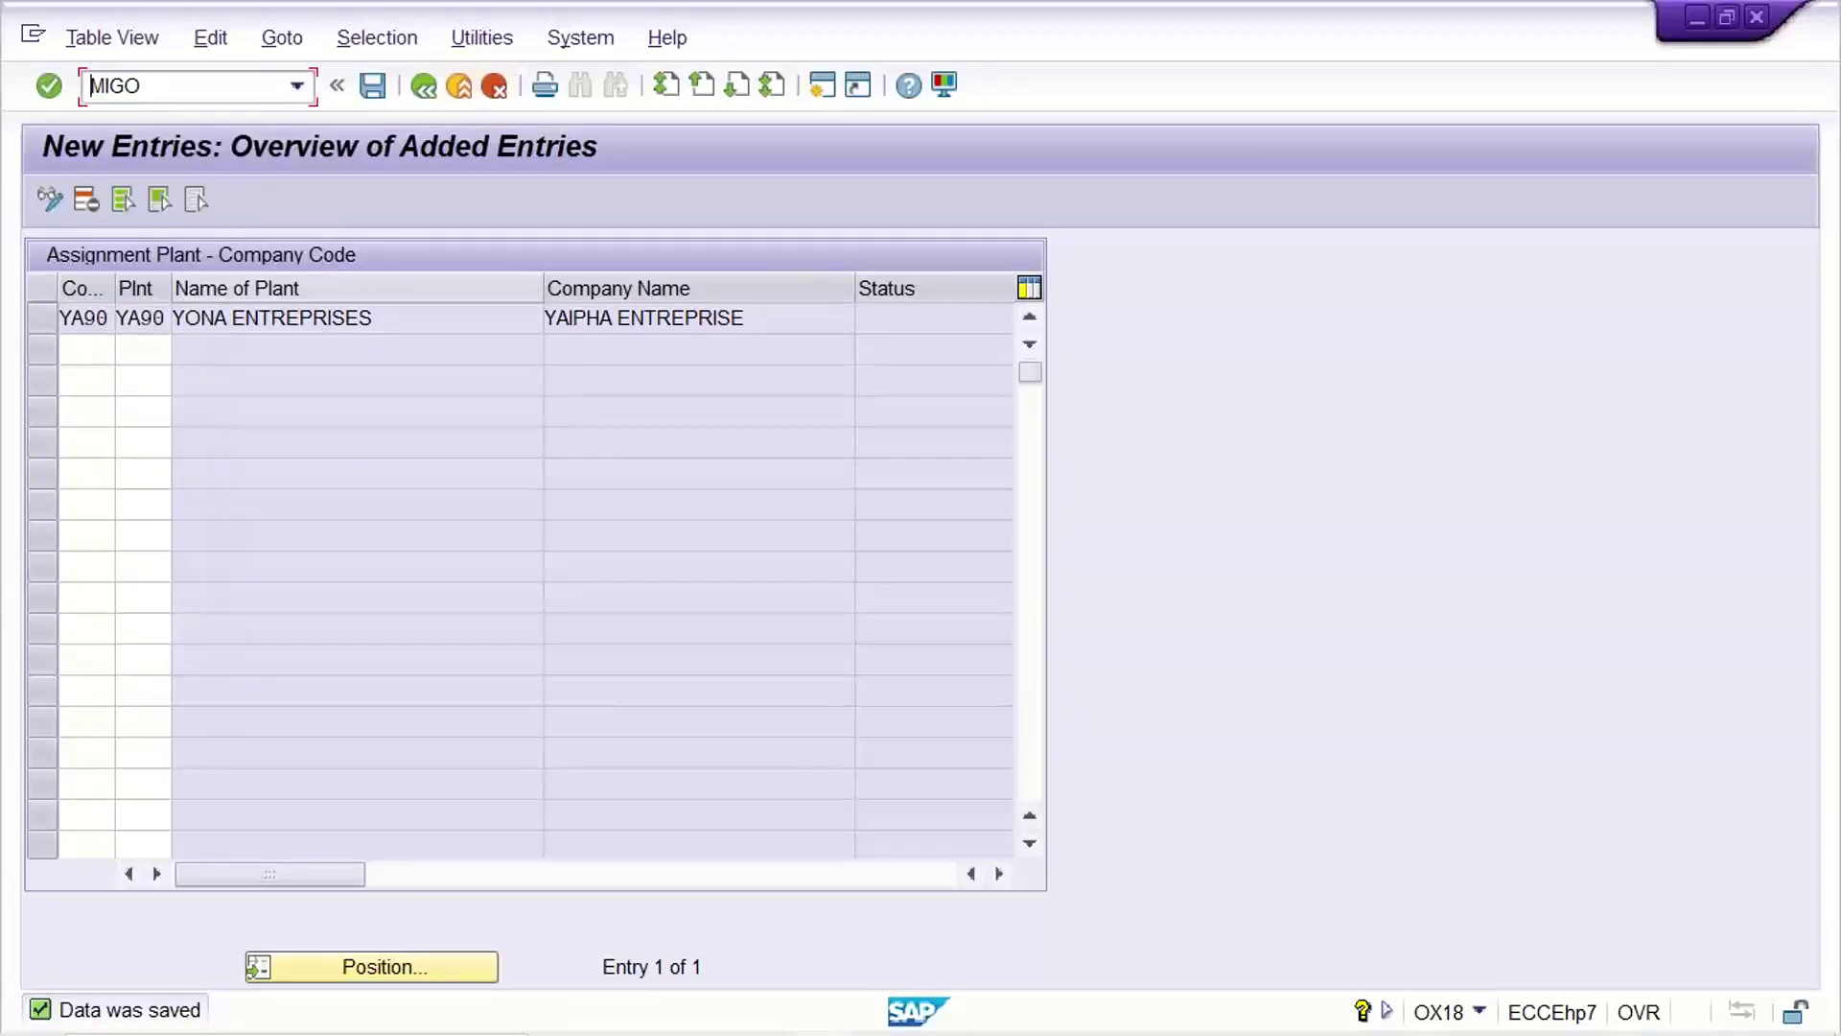
key("Return")
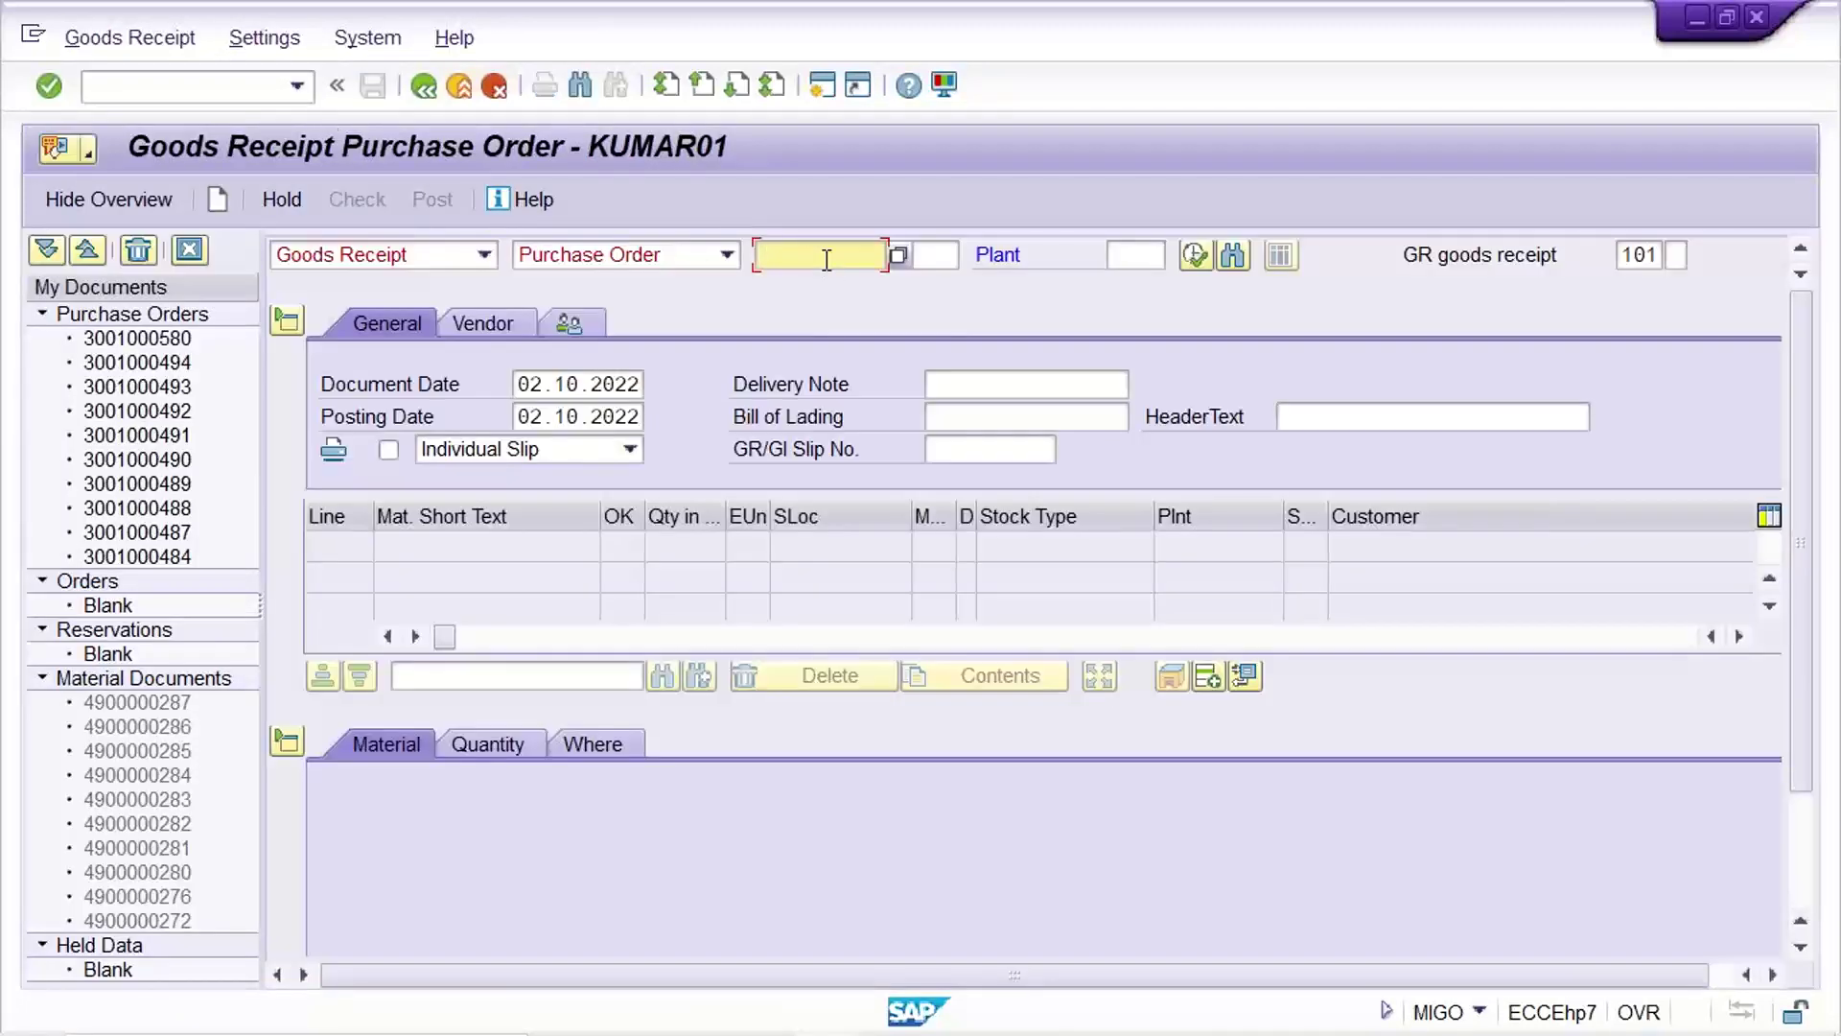
left_click(826, 260)
key("Down")
key("Return")
key("Return")
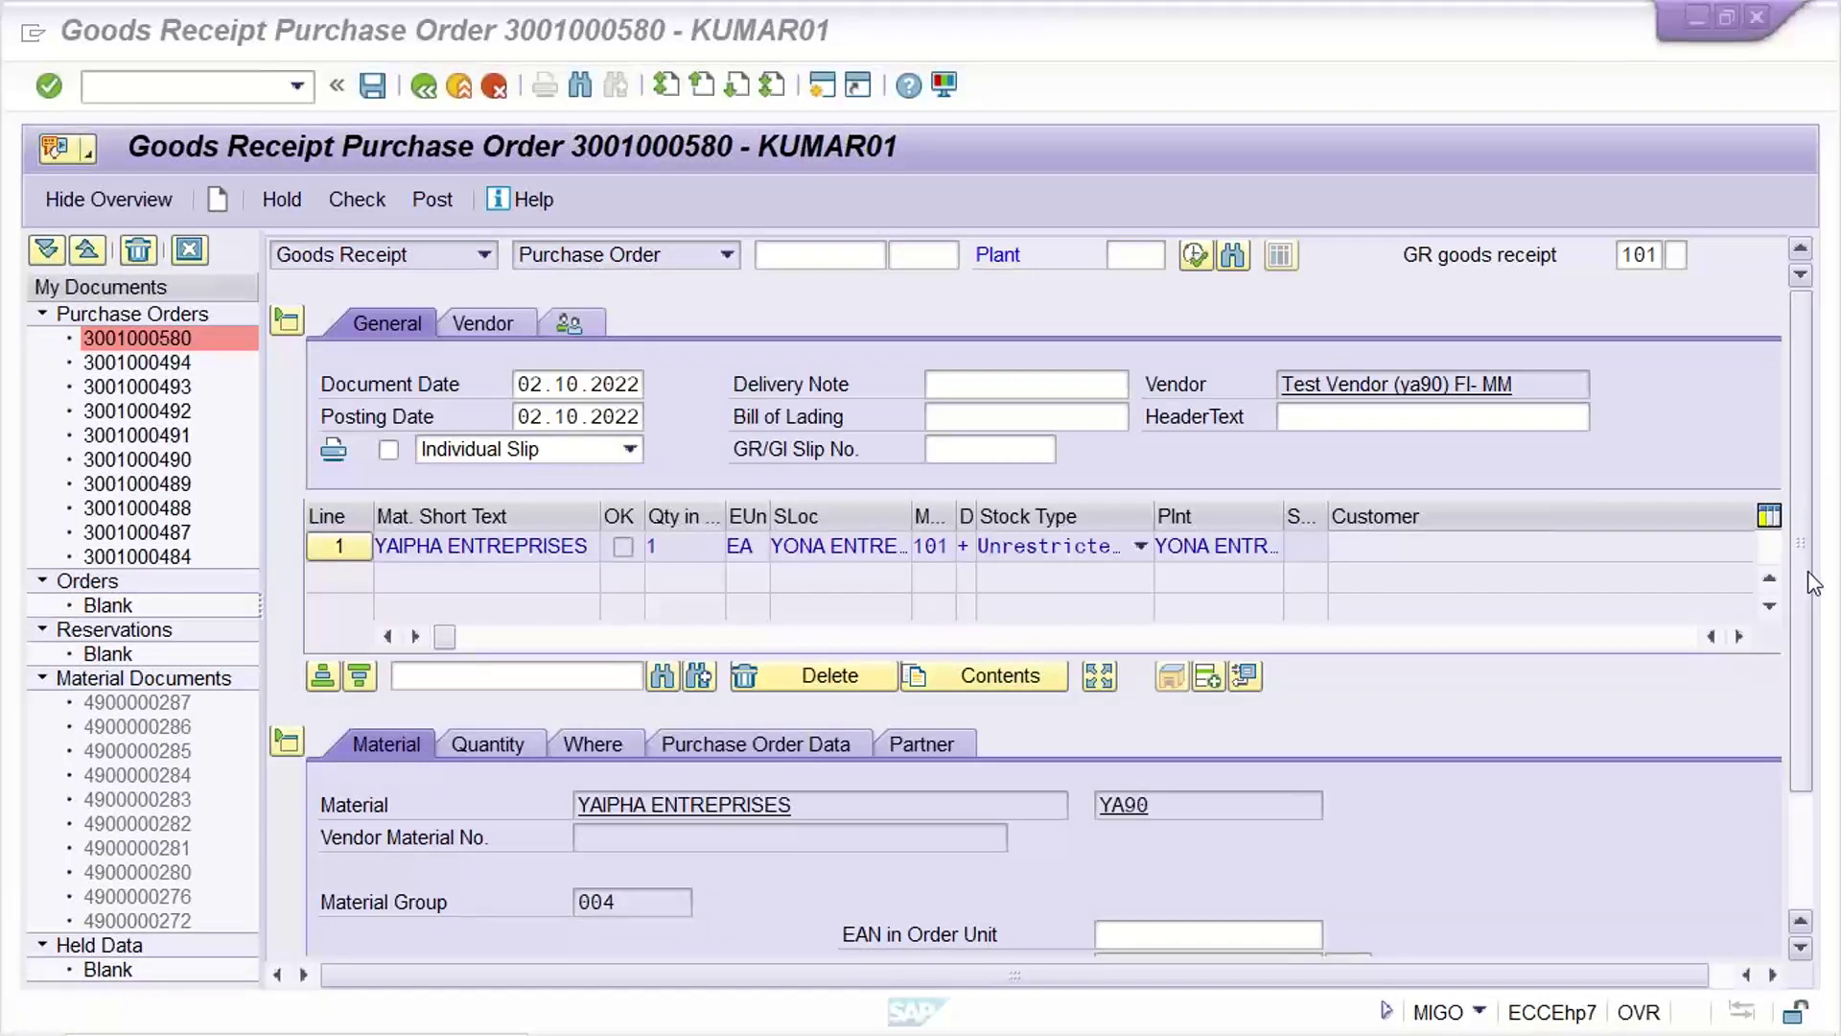
Step: Mark the item as OK, check the goods receipt and try to post it, closing the log
left_click(1797, 906)
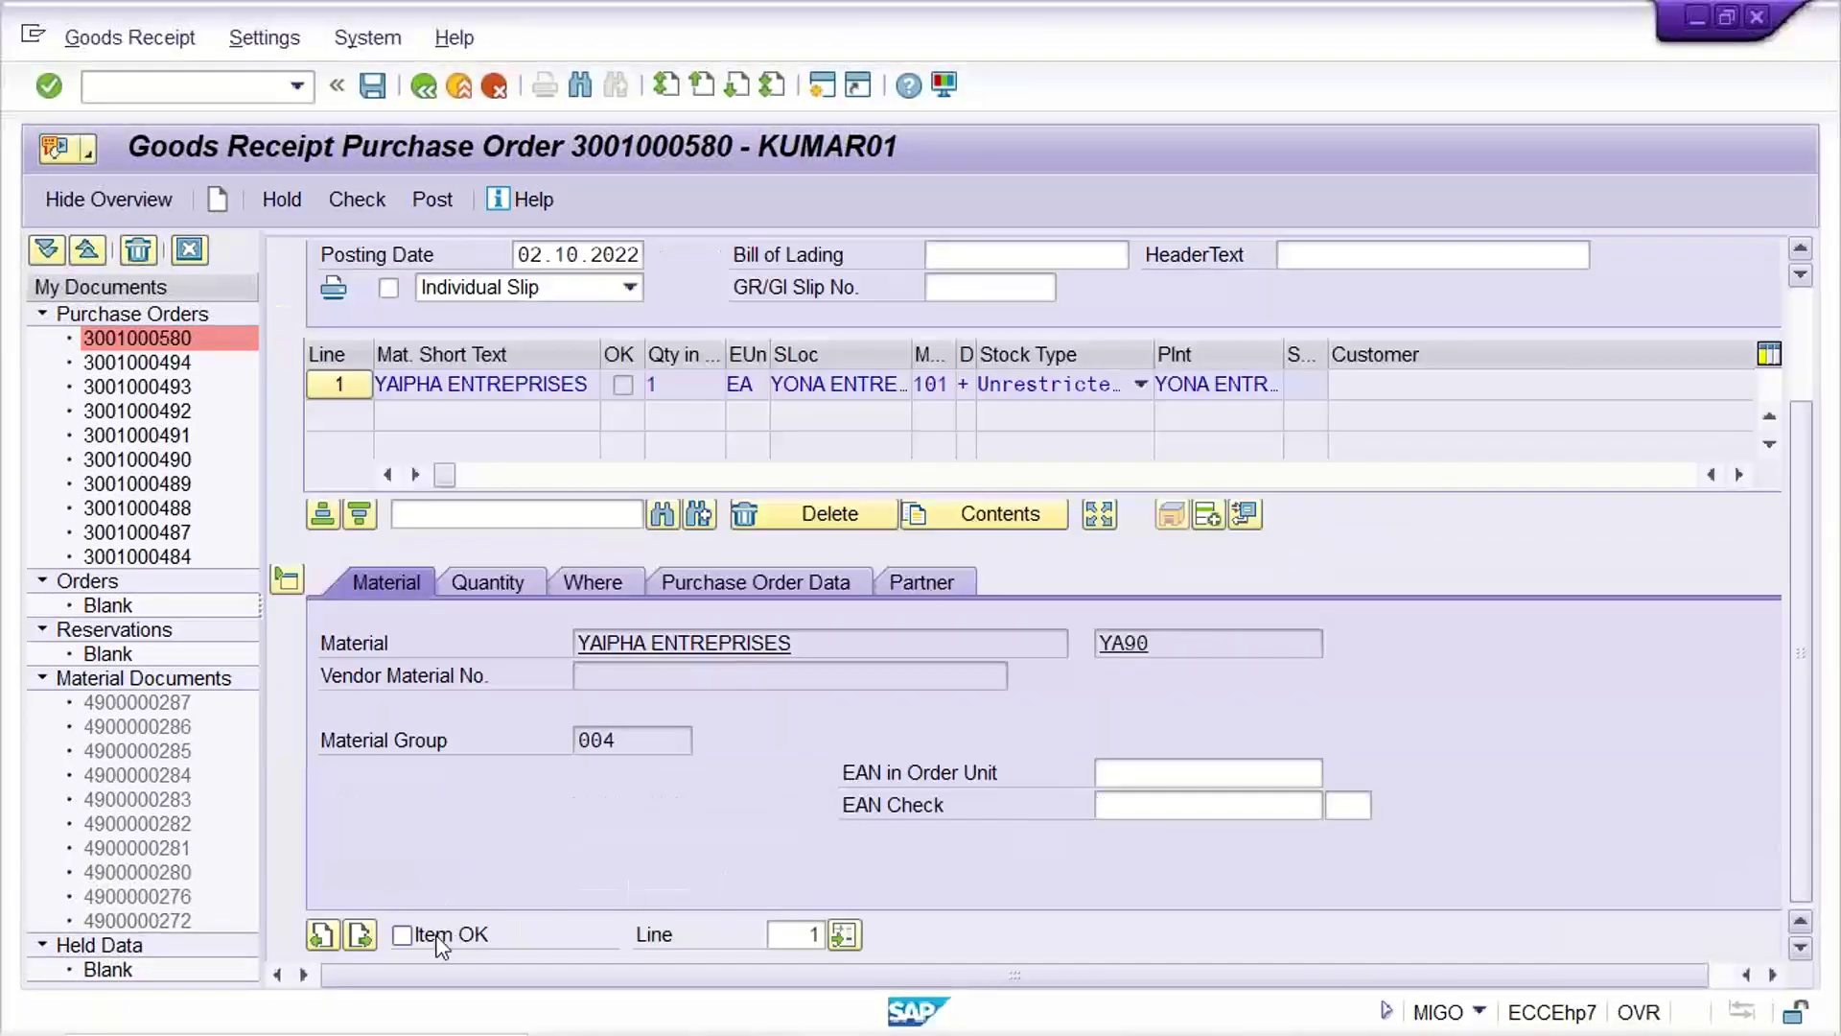
left_click(440, 944)
left_click(355, 202)
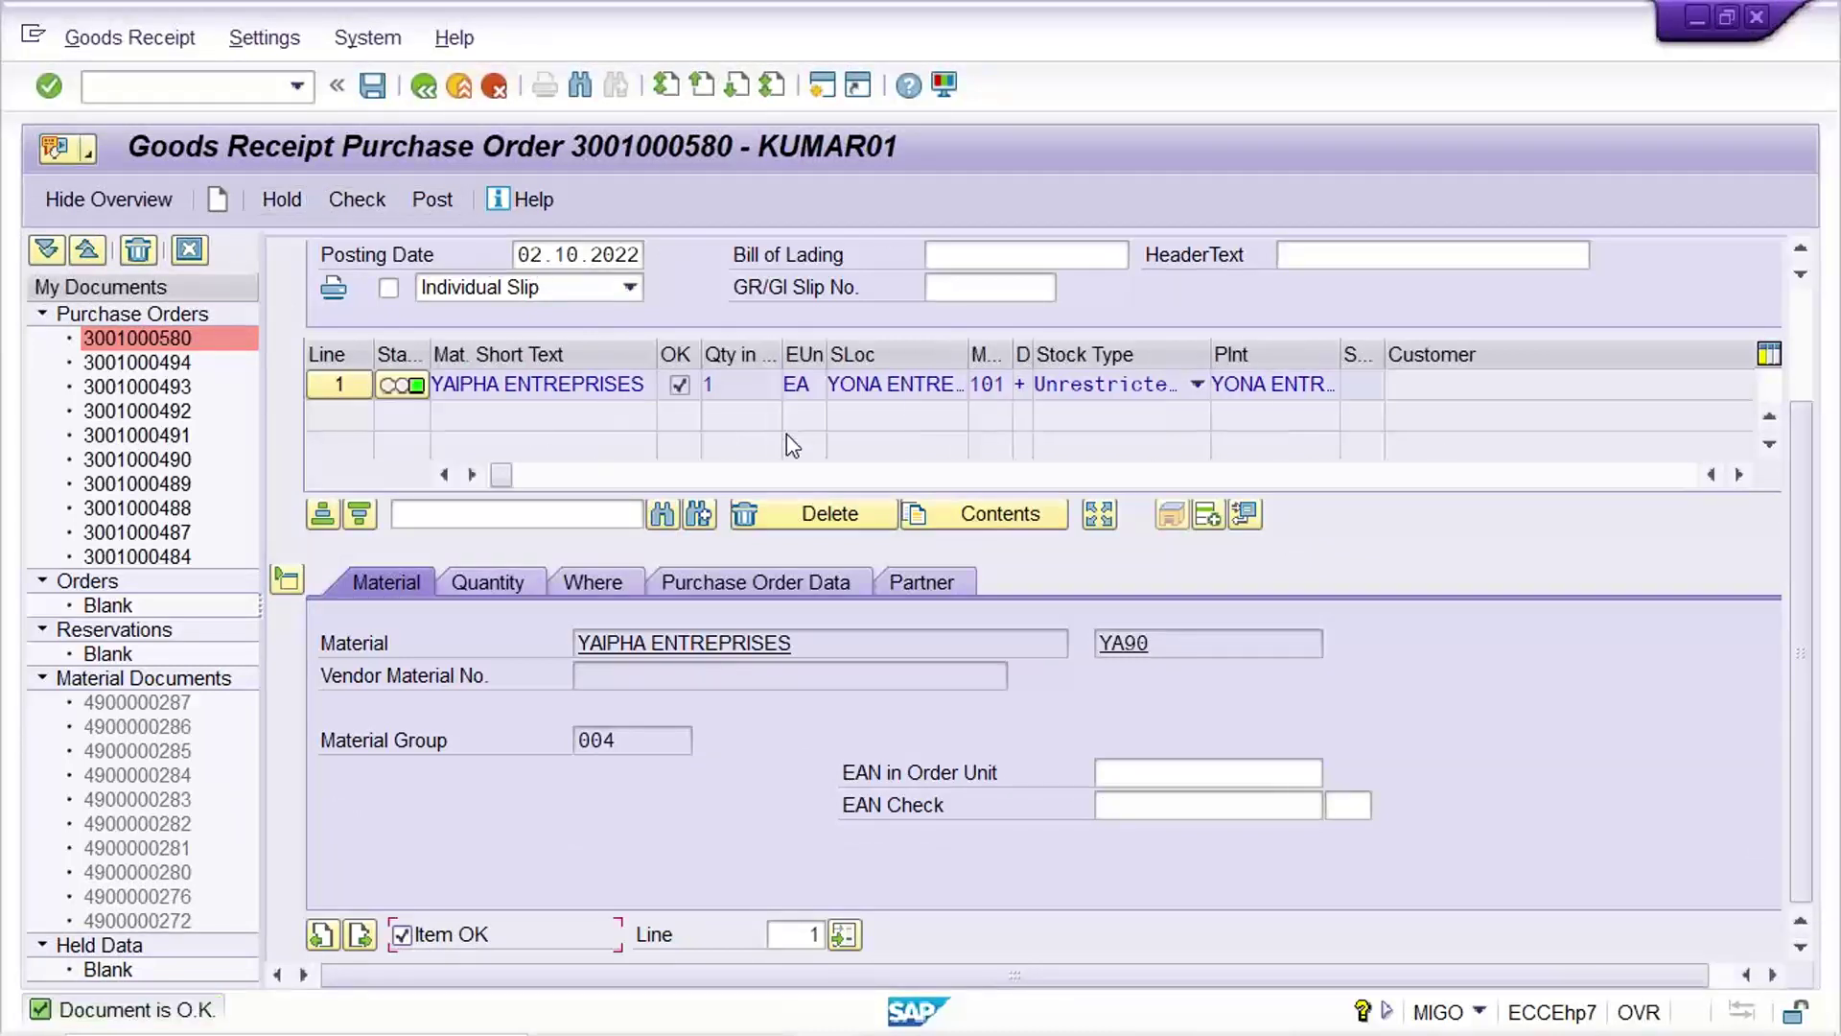
left_click(373, 85)
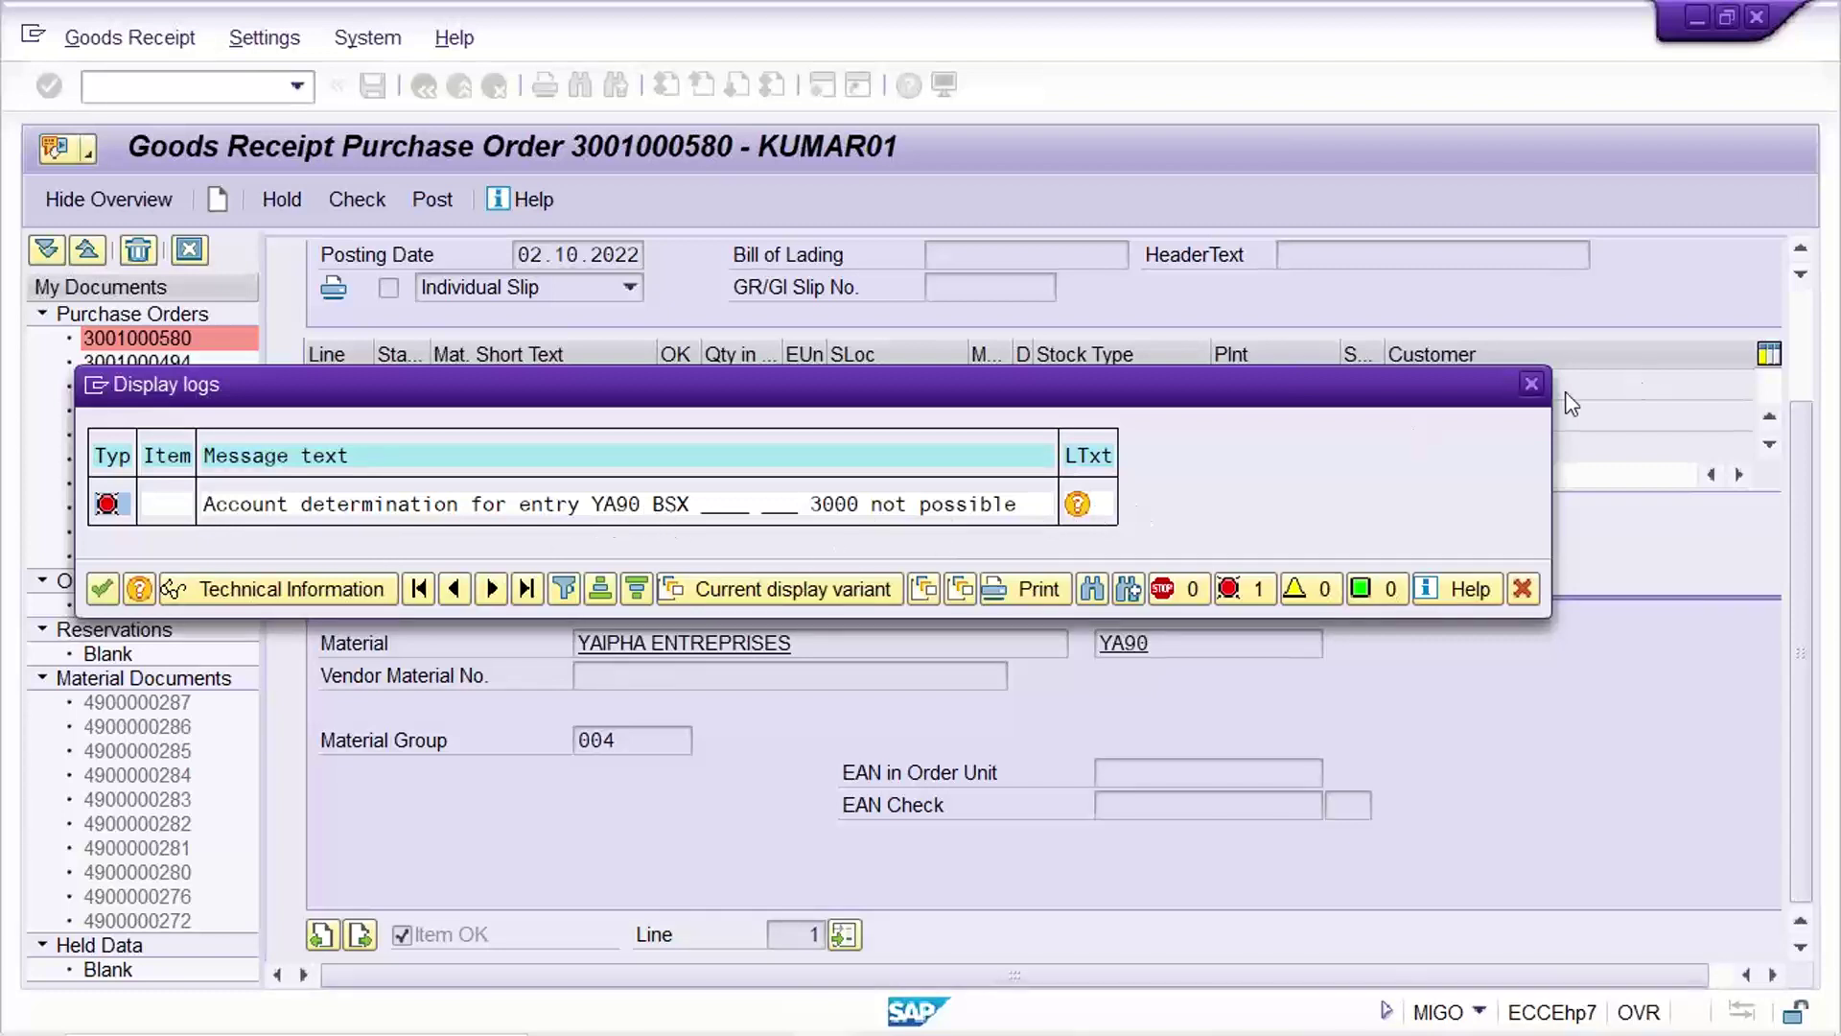
left_click(1531, 385)
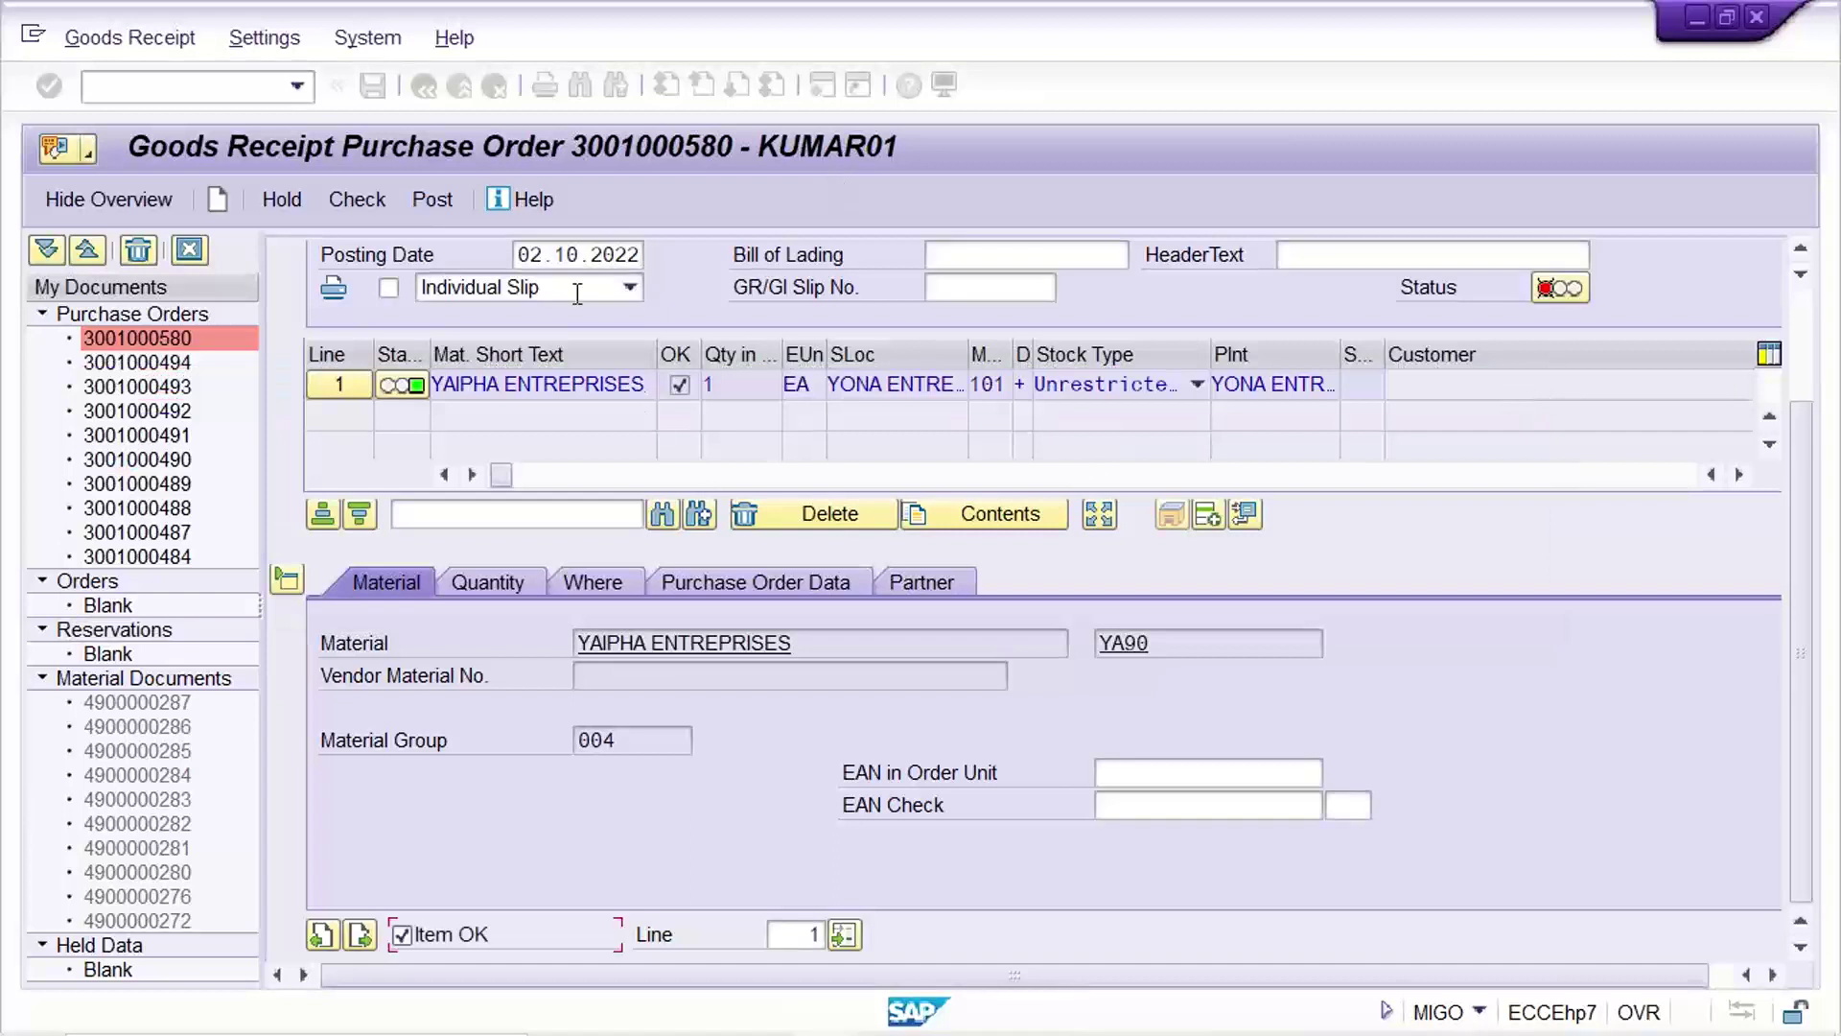
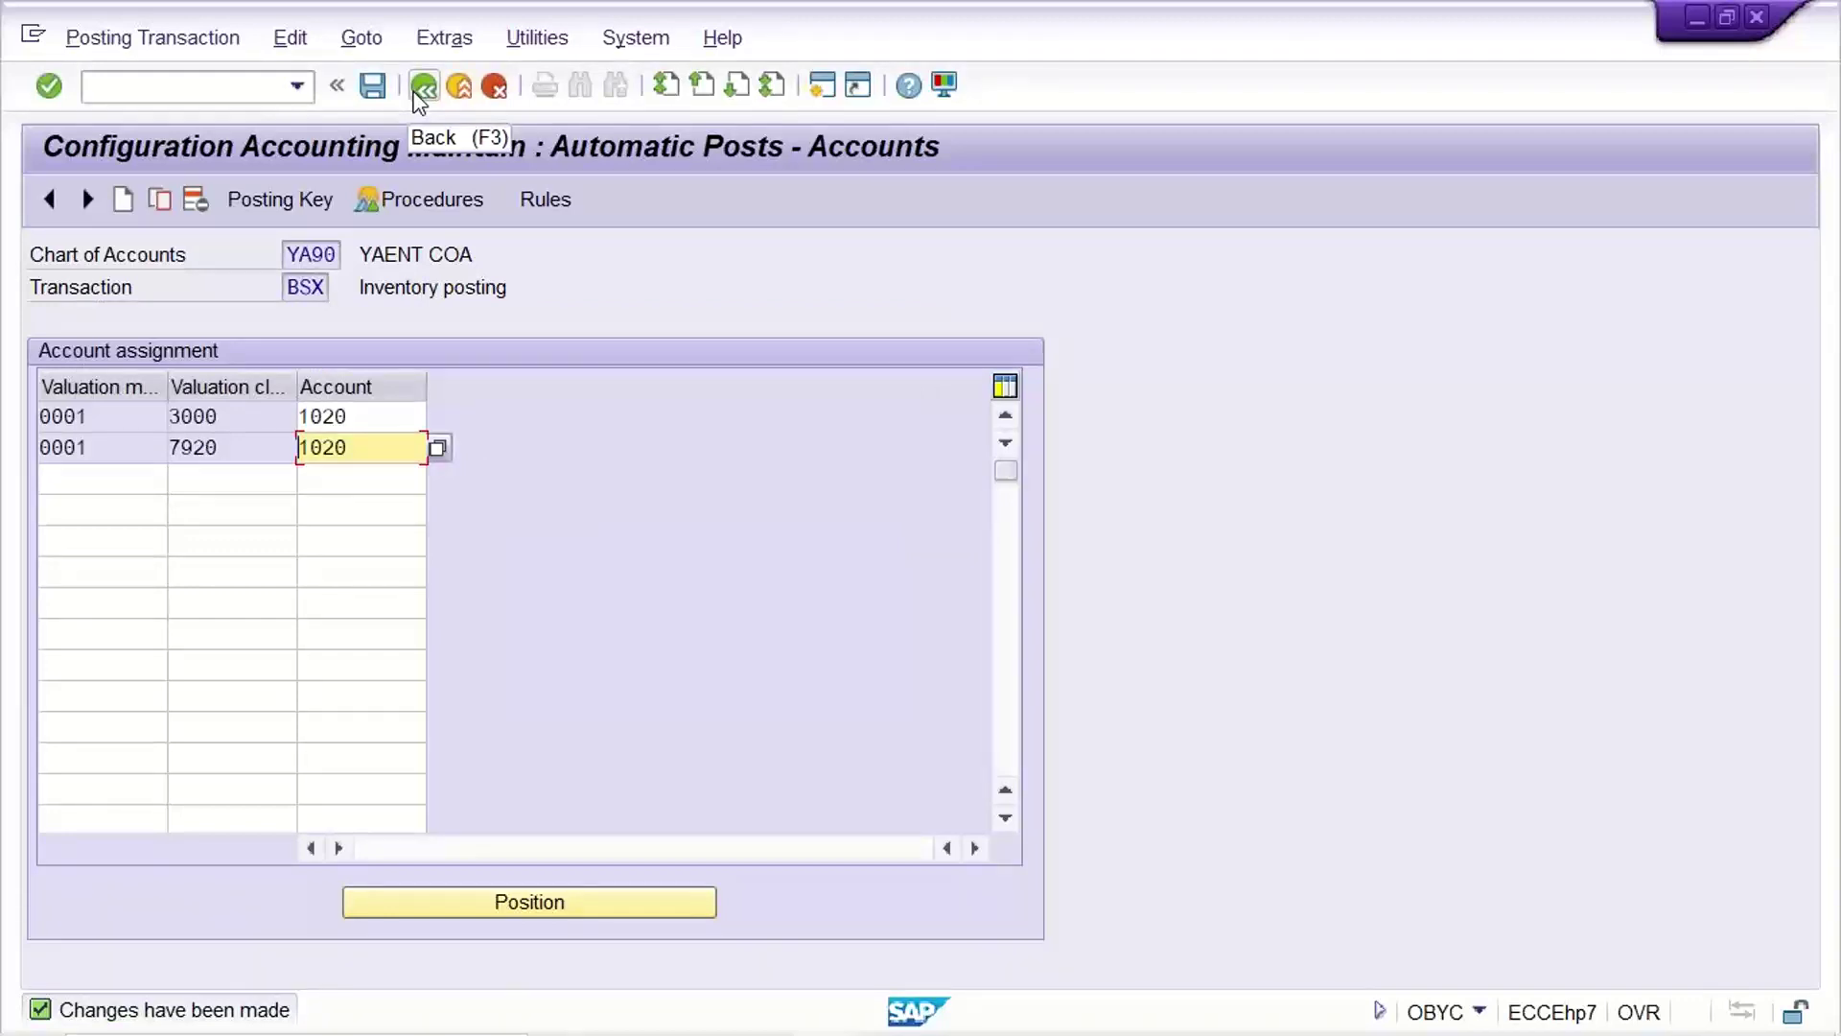
Step: Return to the OBYC procedures and open the account assignments for the GR/IR clearing account transaction WRX
left_click(418, 91)
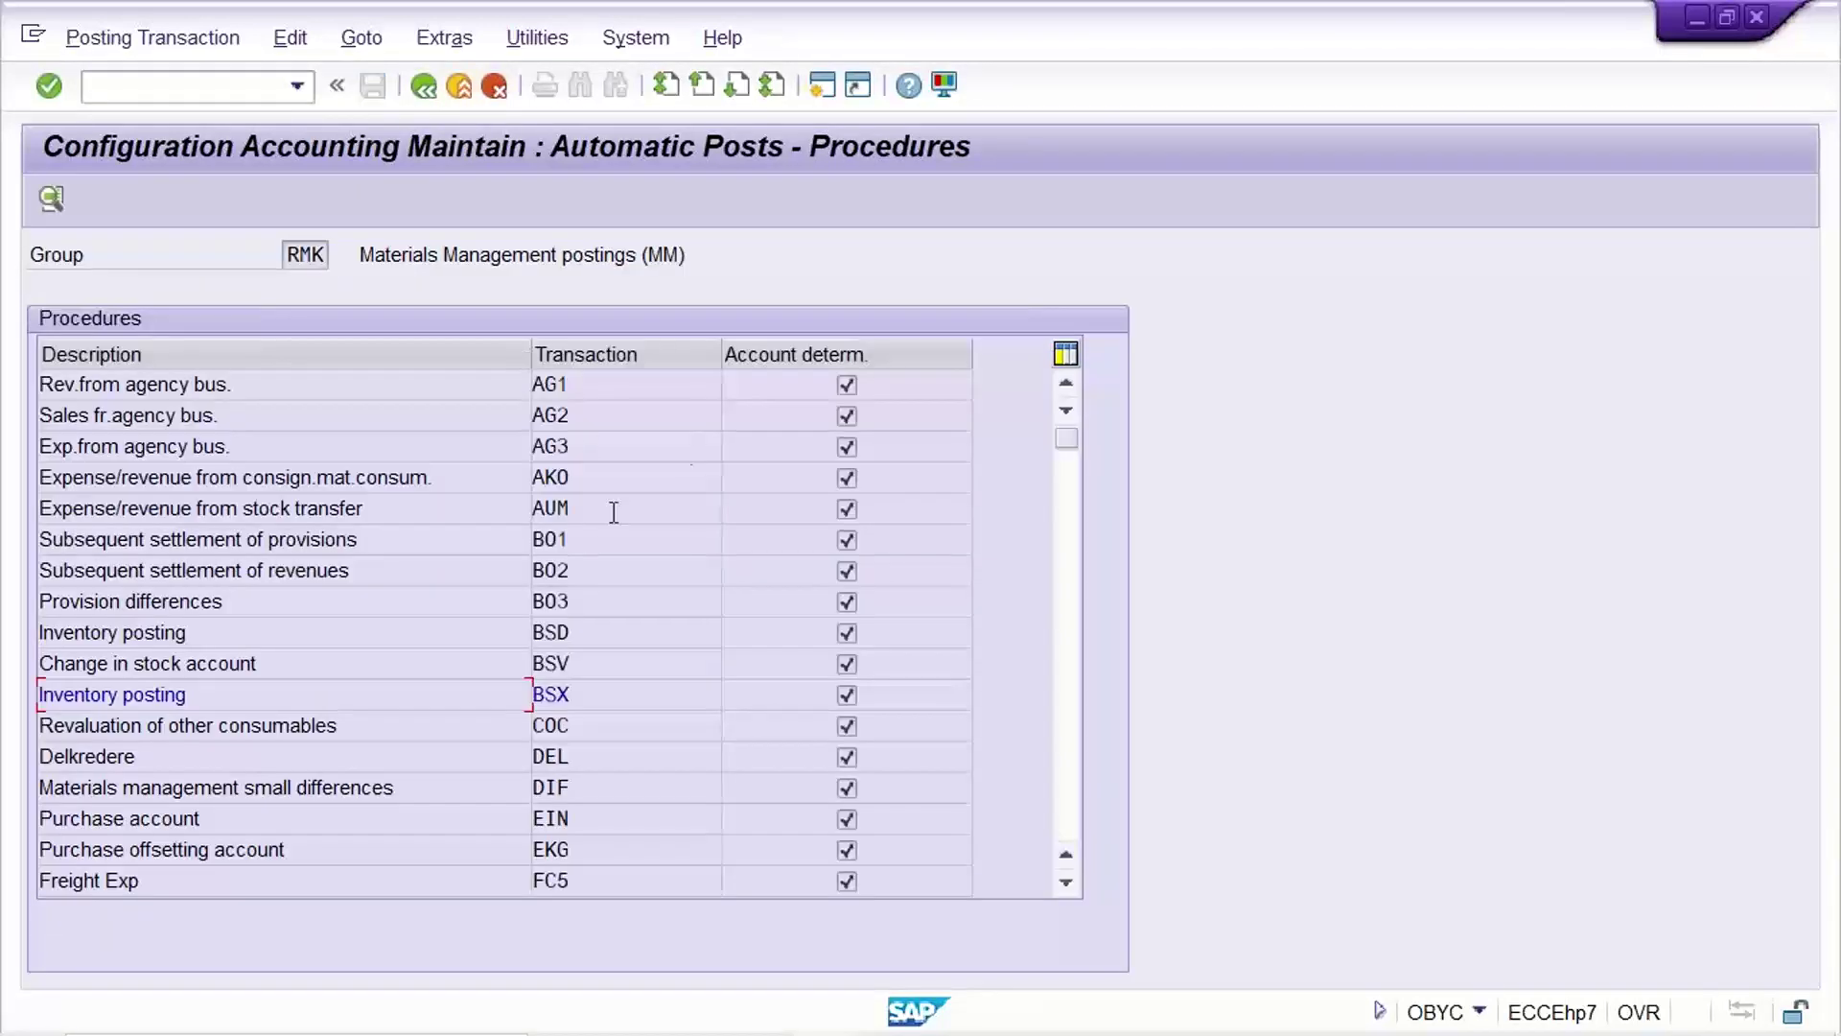
scroll(1069, 752, "down", 3)
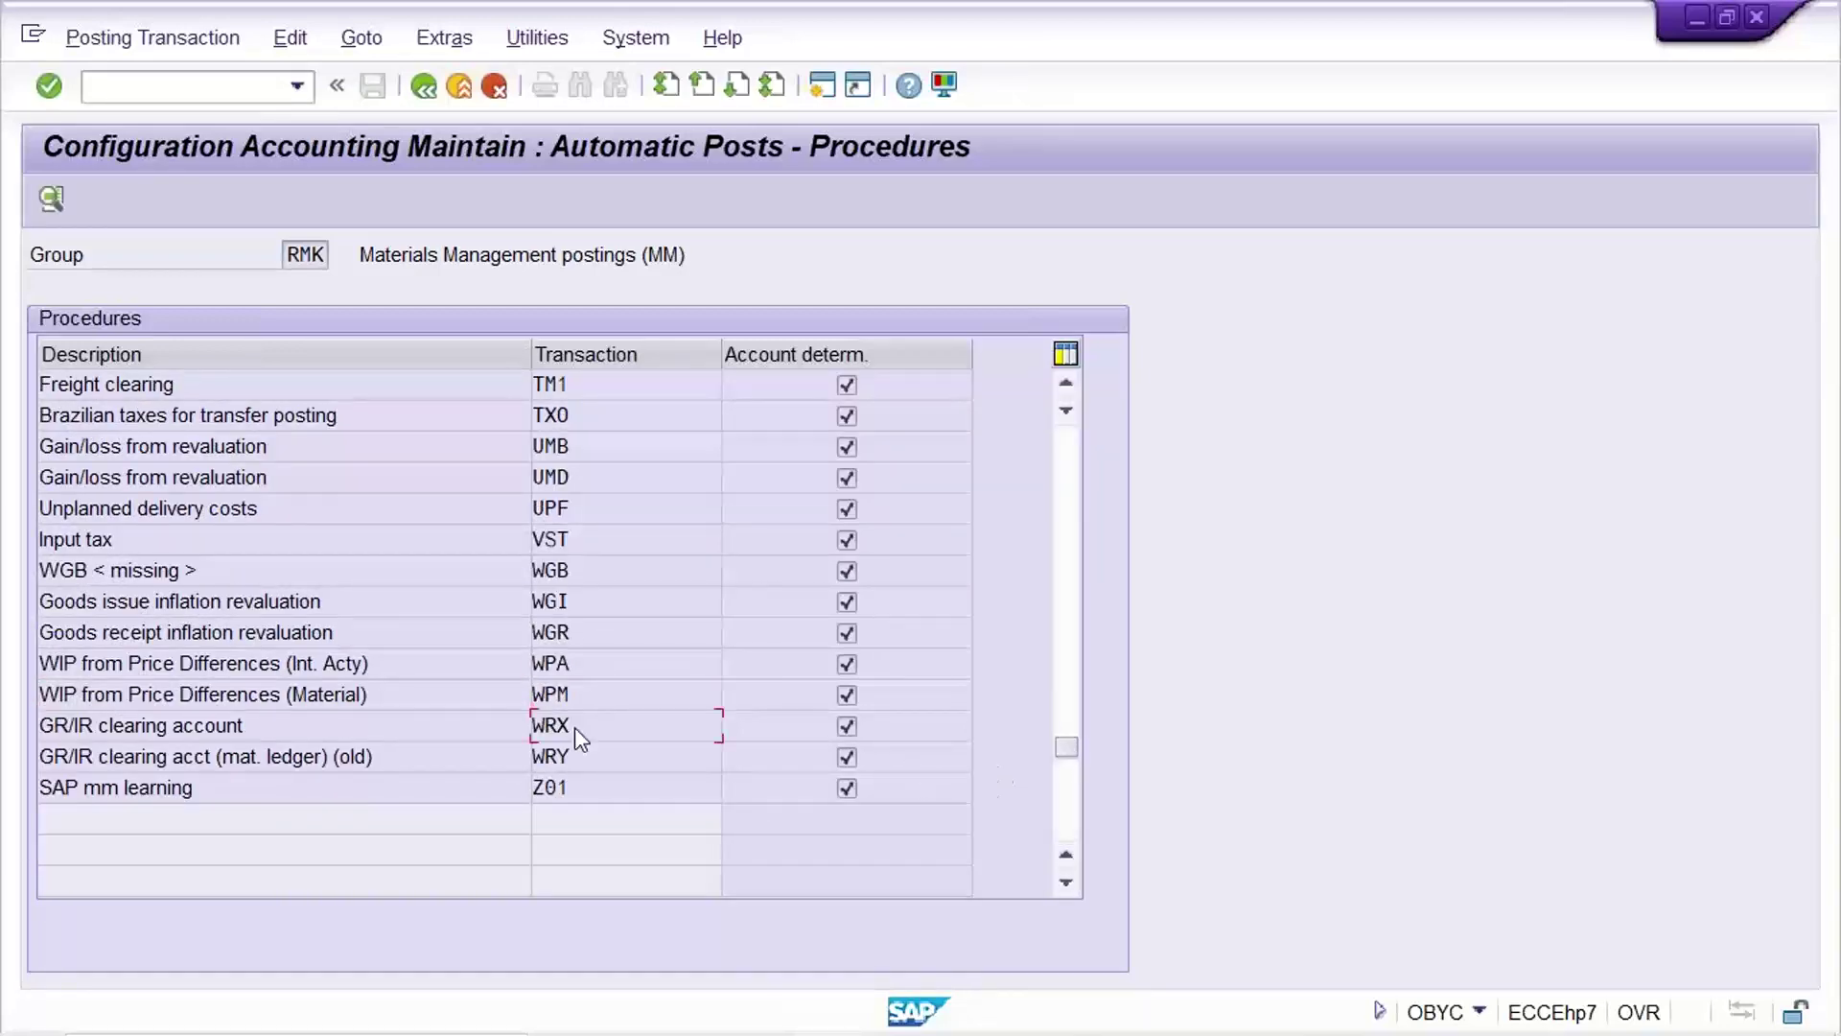
double_click(573, 727)
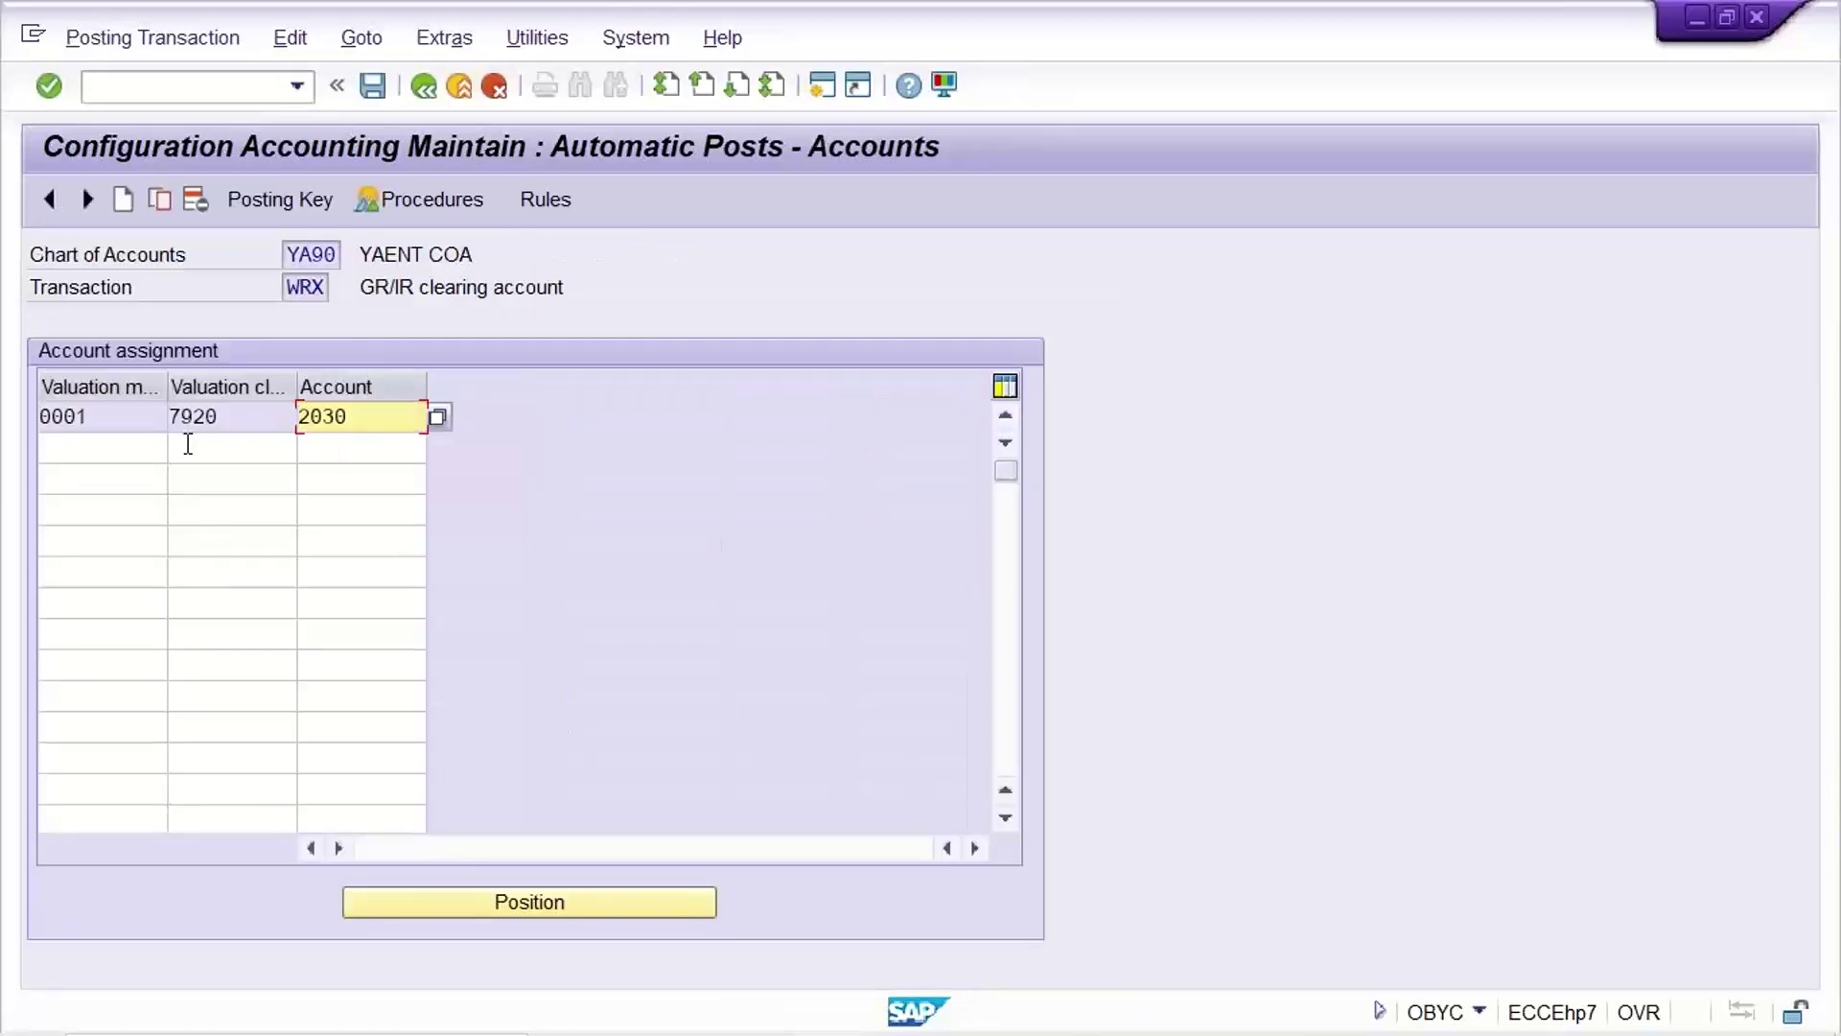
Step: Add a WRX assignment with valuation modifier 0001, valuation class 3000 and G/L account 1020
left_click(77, 449)
left_click(52, 449)
left_click(111, 481)
left_click(247, 461)
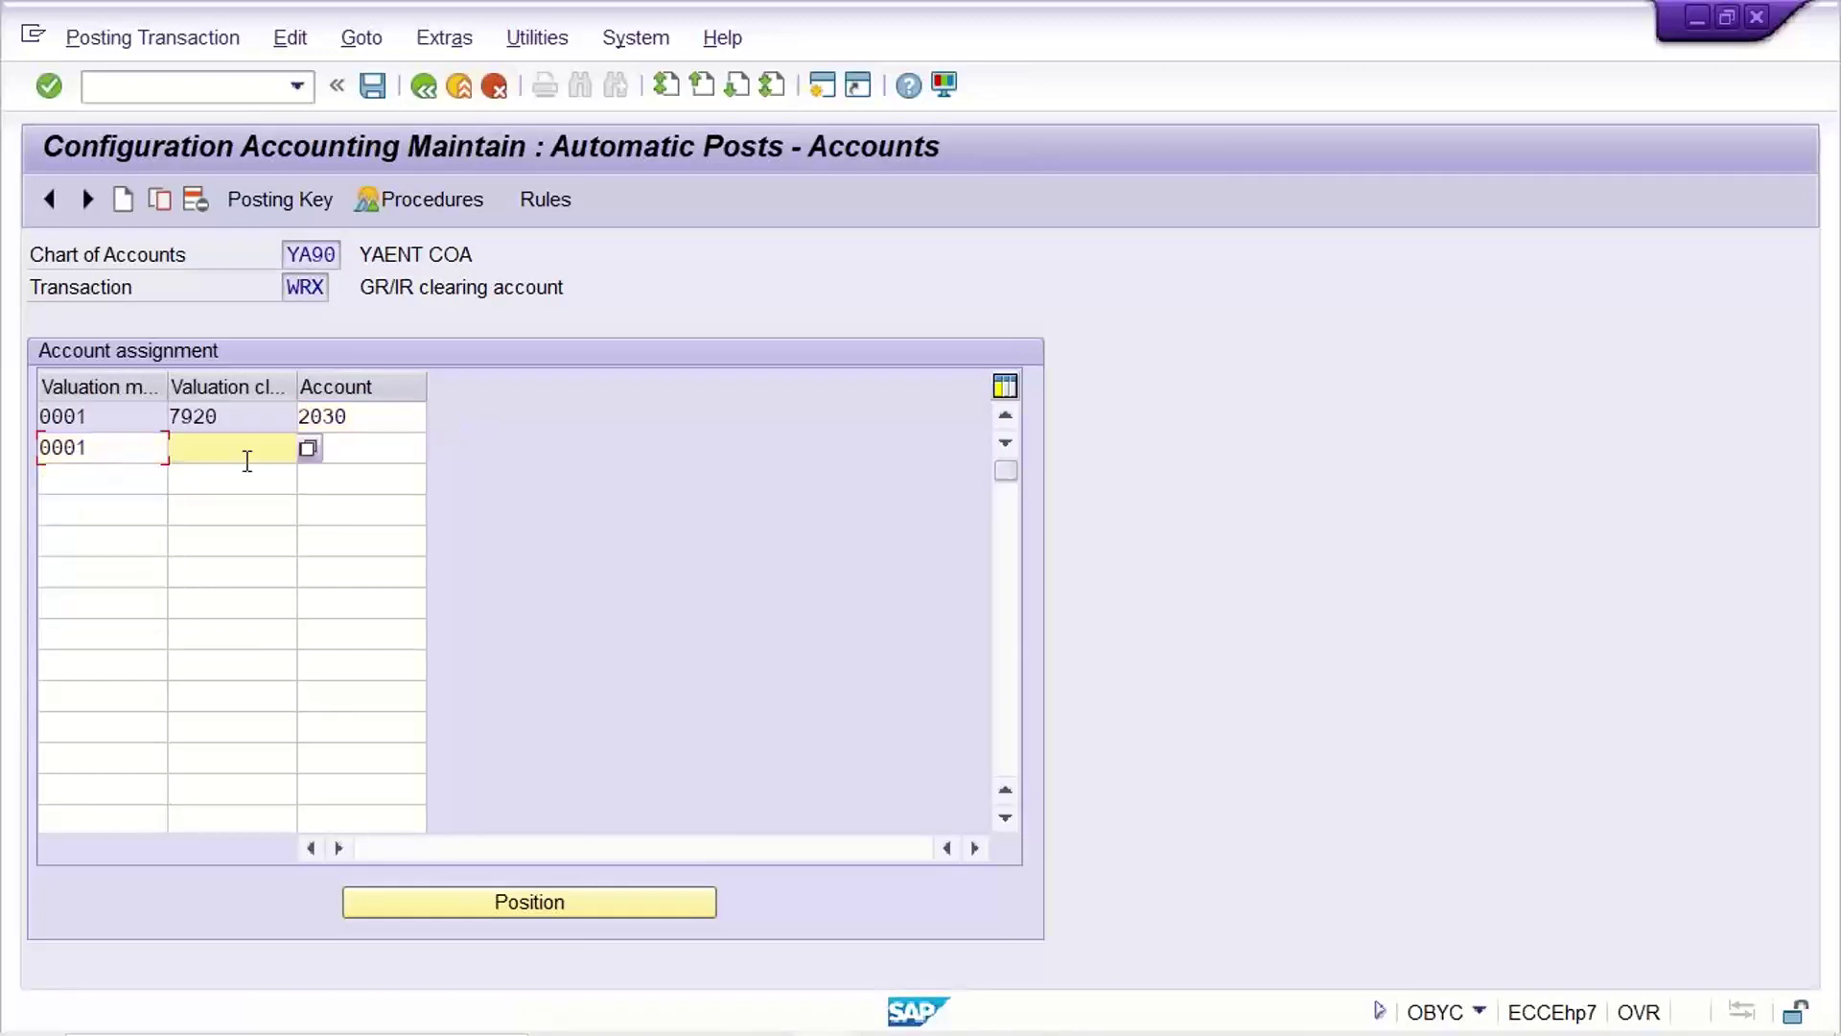
left_click(247, 462)
left_click(245, 475)
left_click(367, 456)
left_click(355, 473)
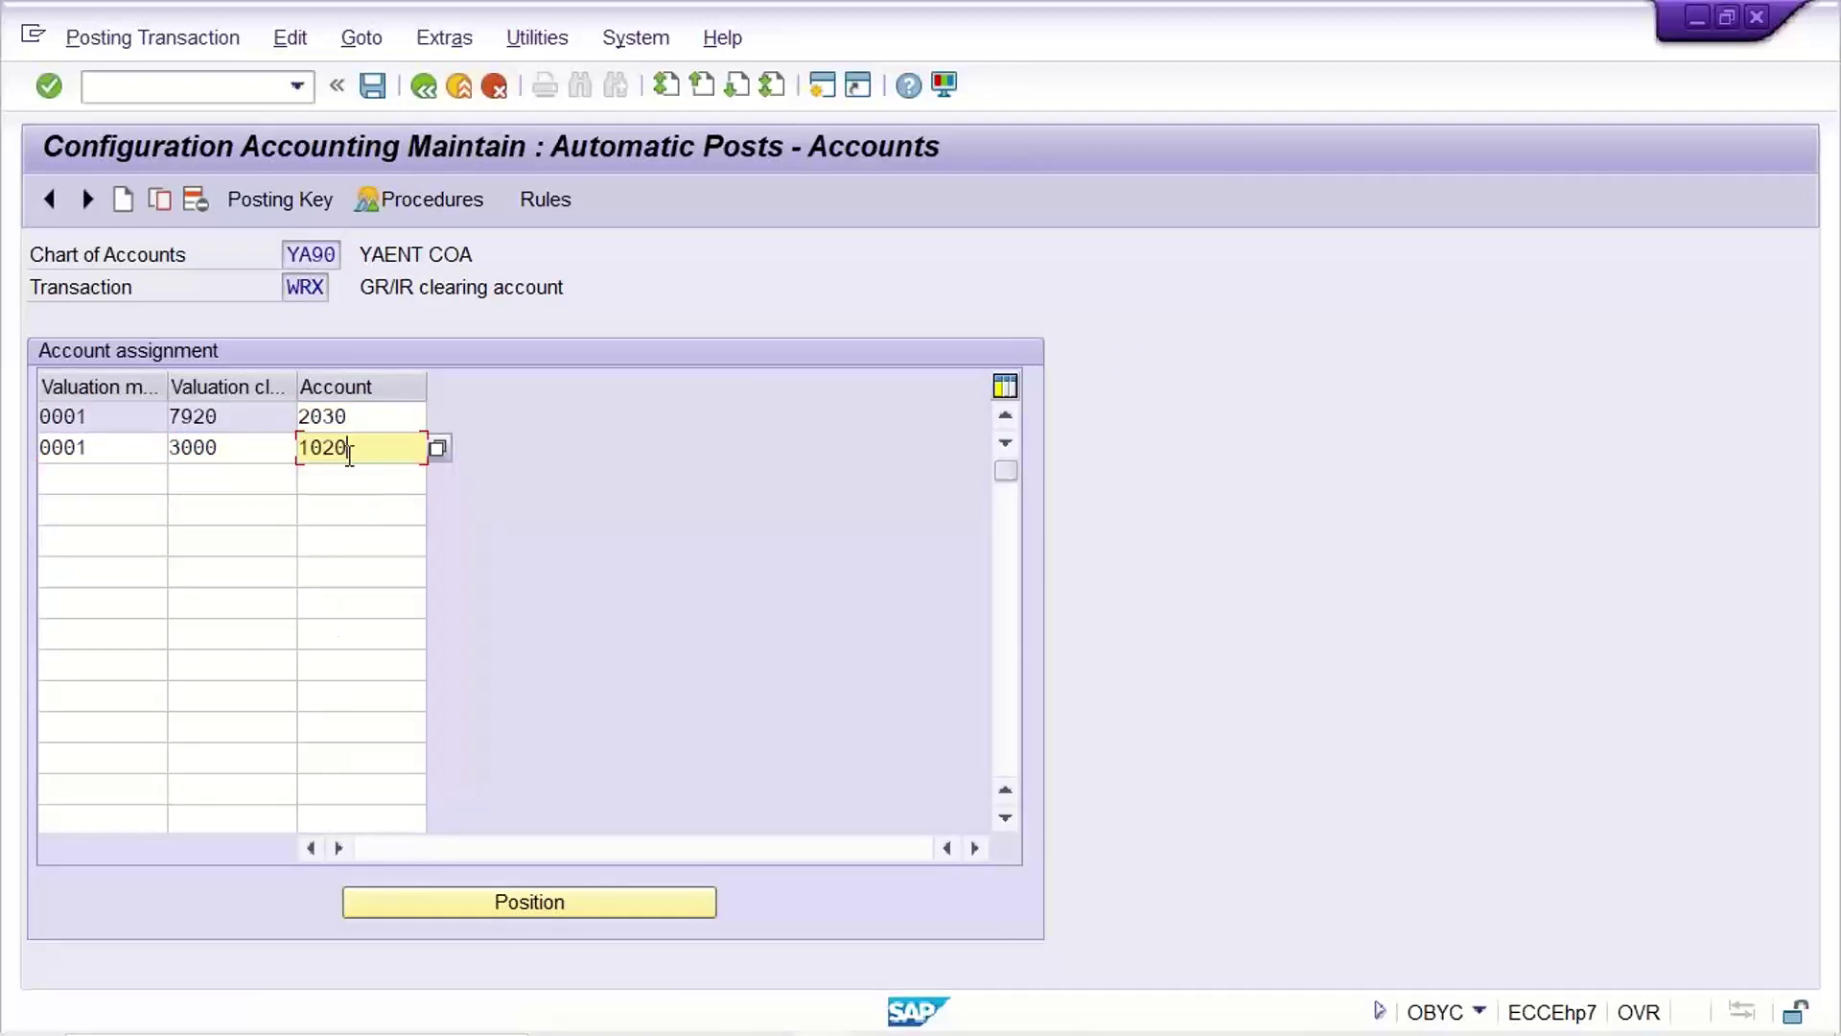
key("Return")
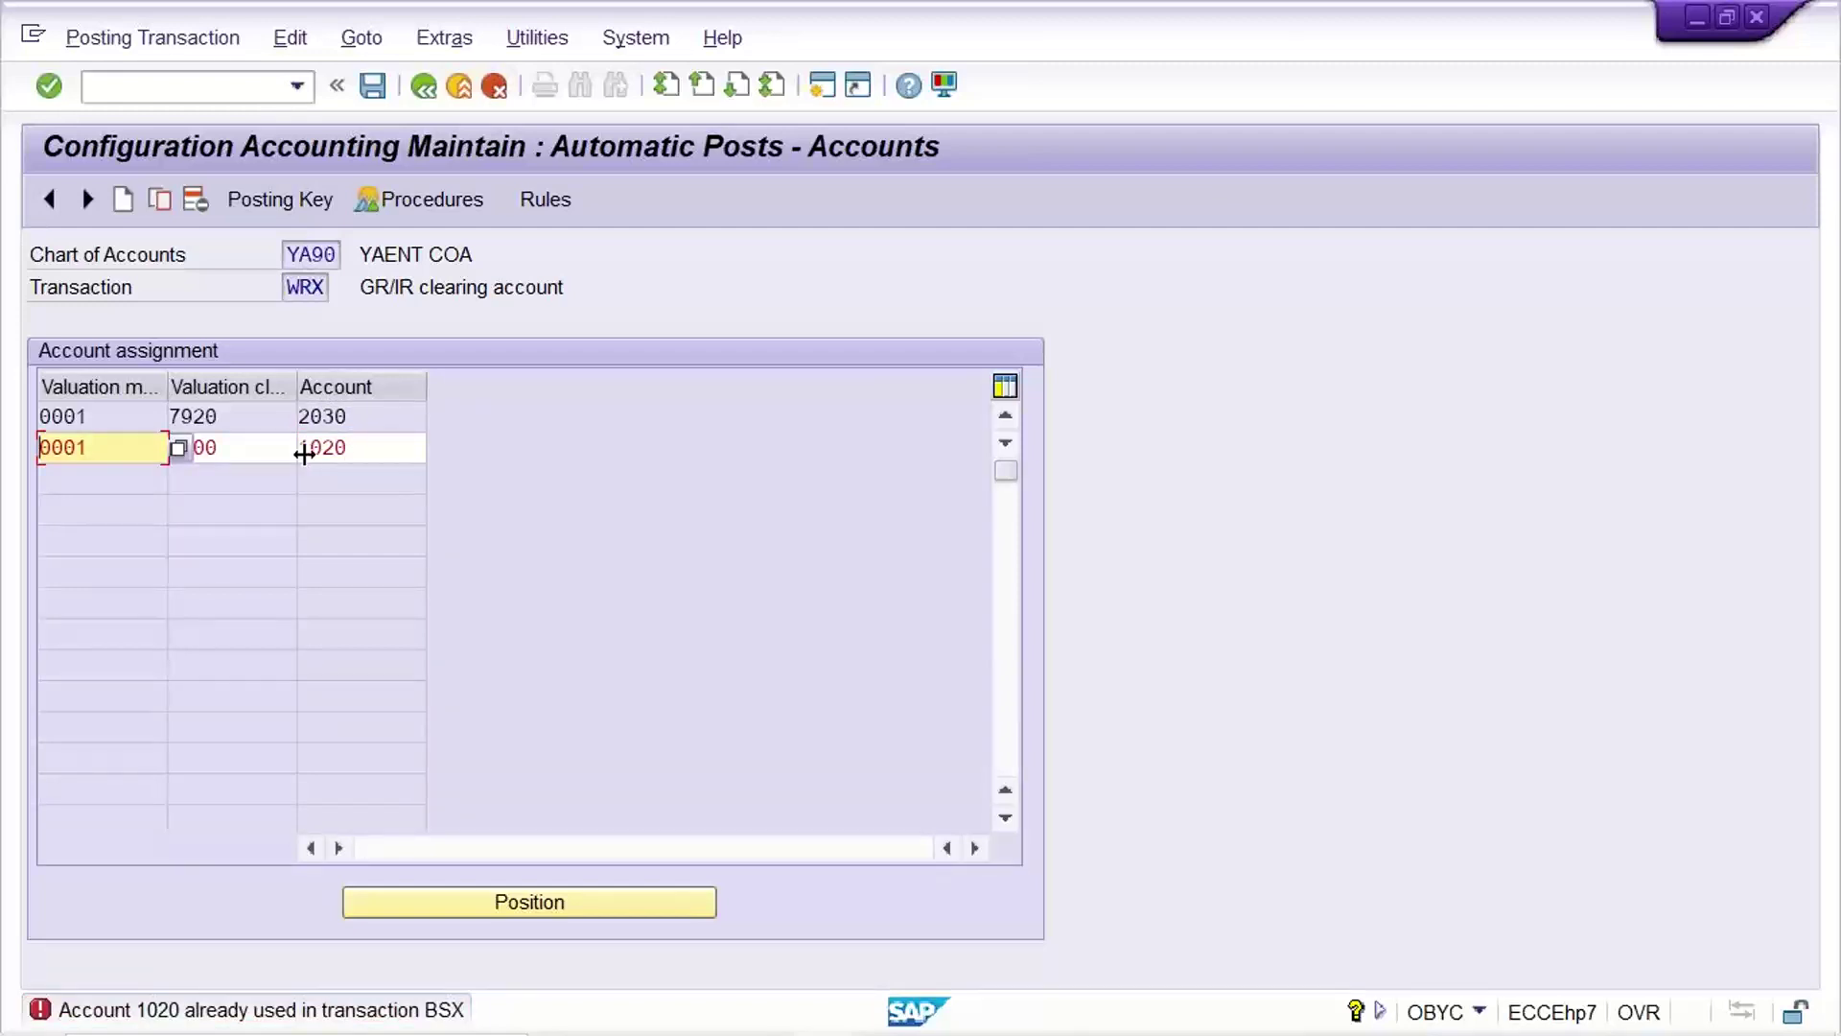
Step: Change the G/L account for valuation class 3000 to 2030 and save the WRX account assignments
left_click(280, 447)
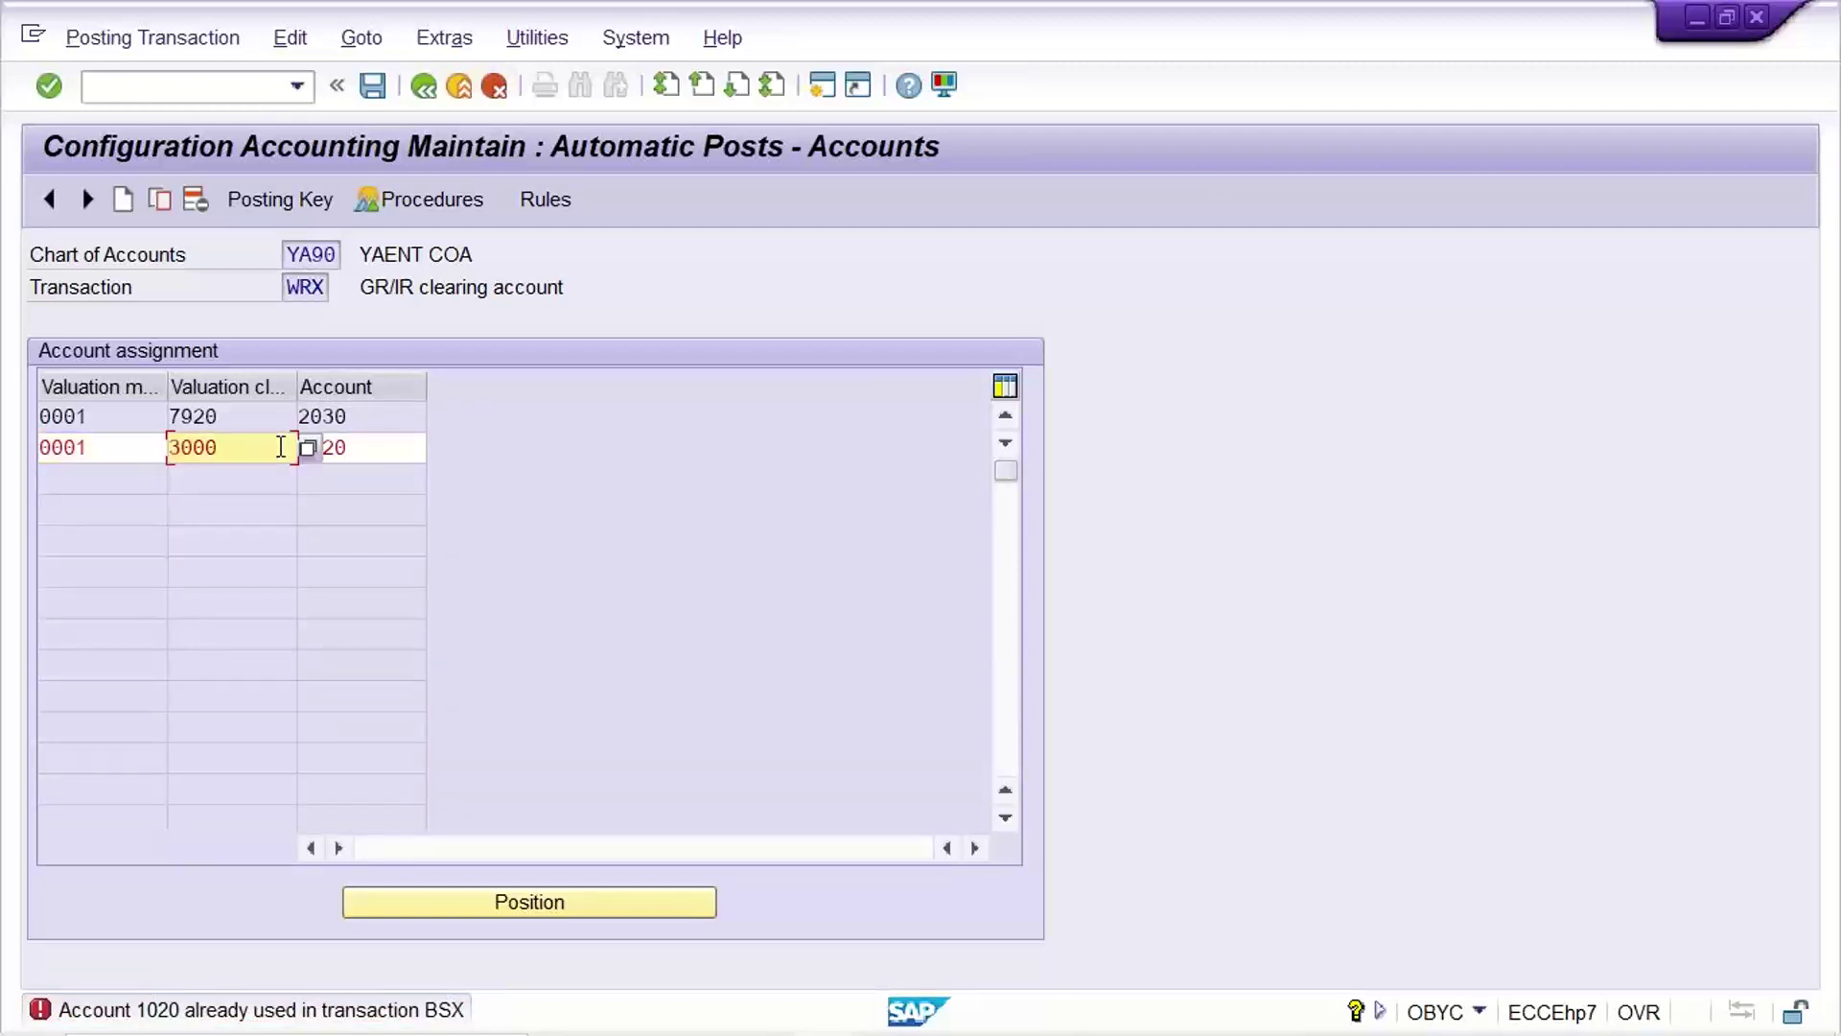
left_click(370, 450)
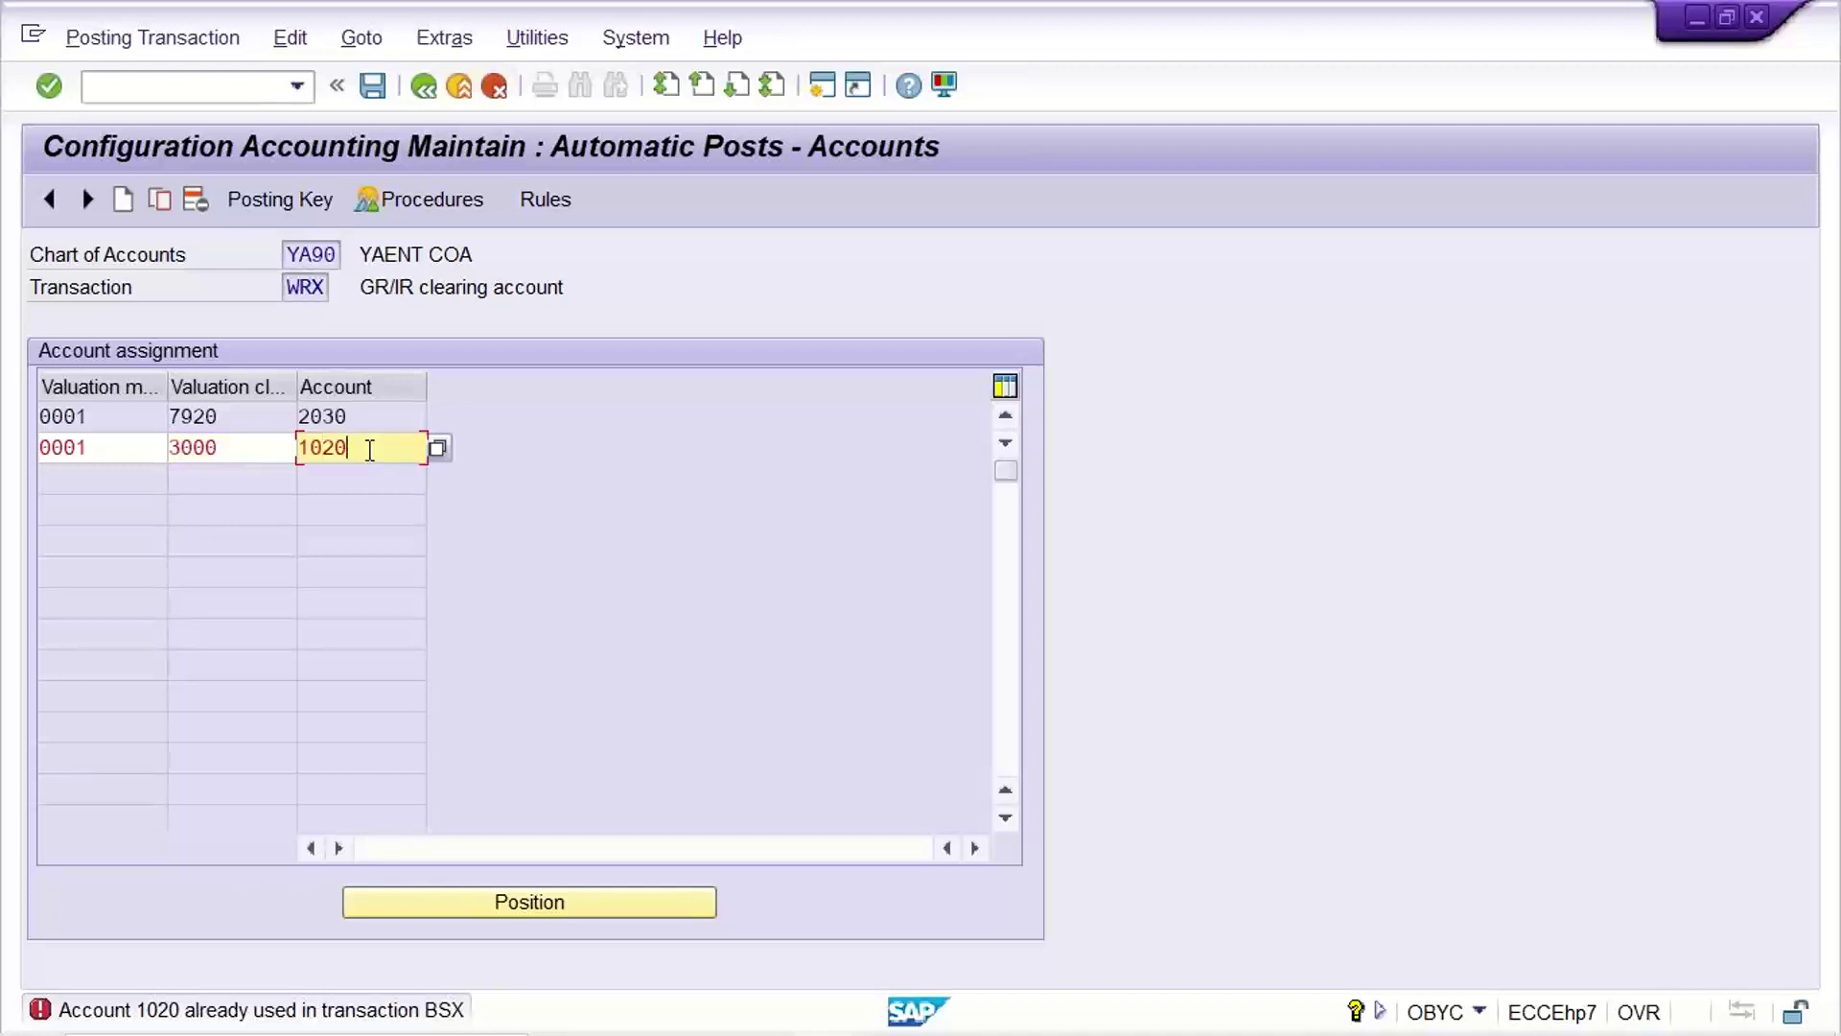
key("BackSpace")
key("BackSpace")
key("BackSpace")
key("BackSpace")
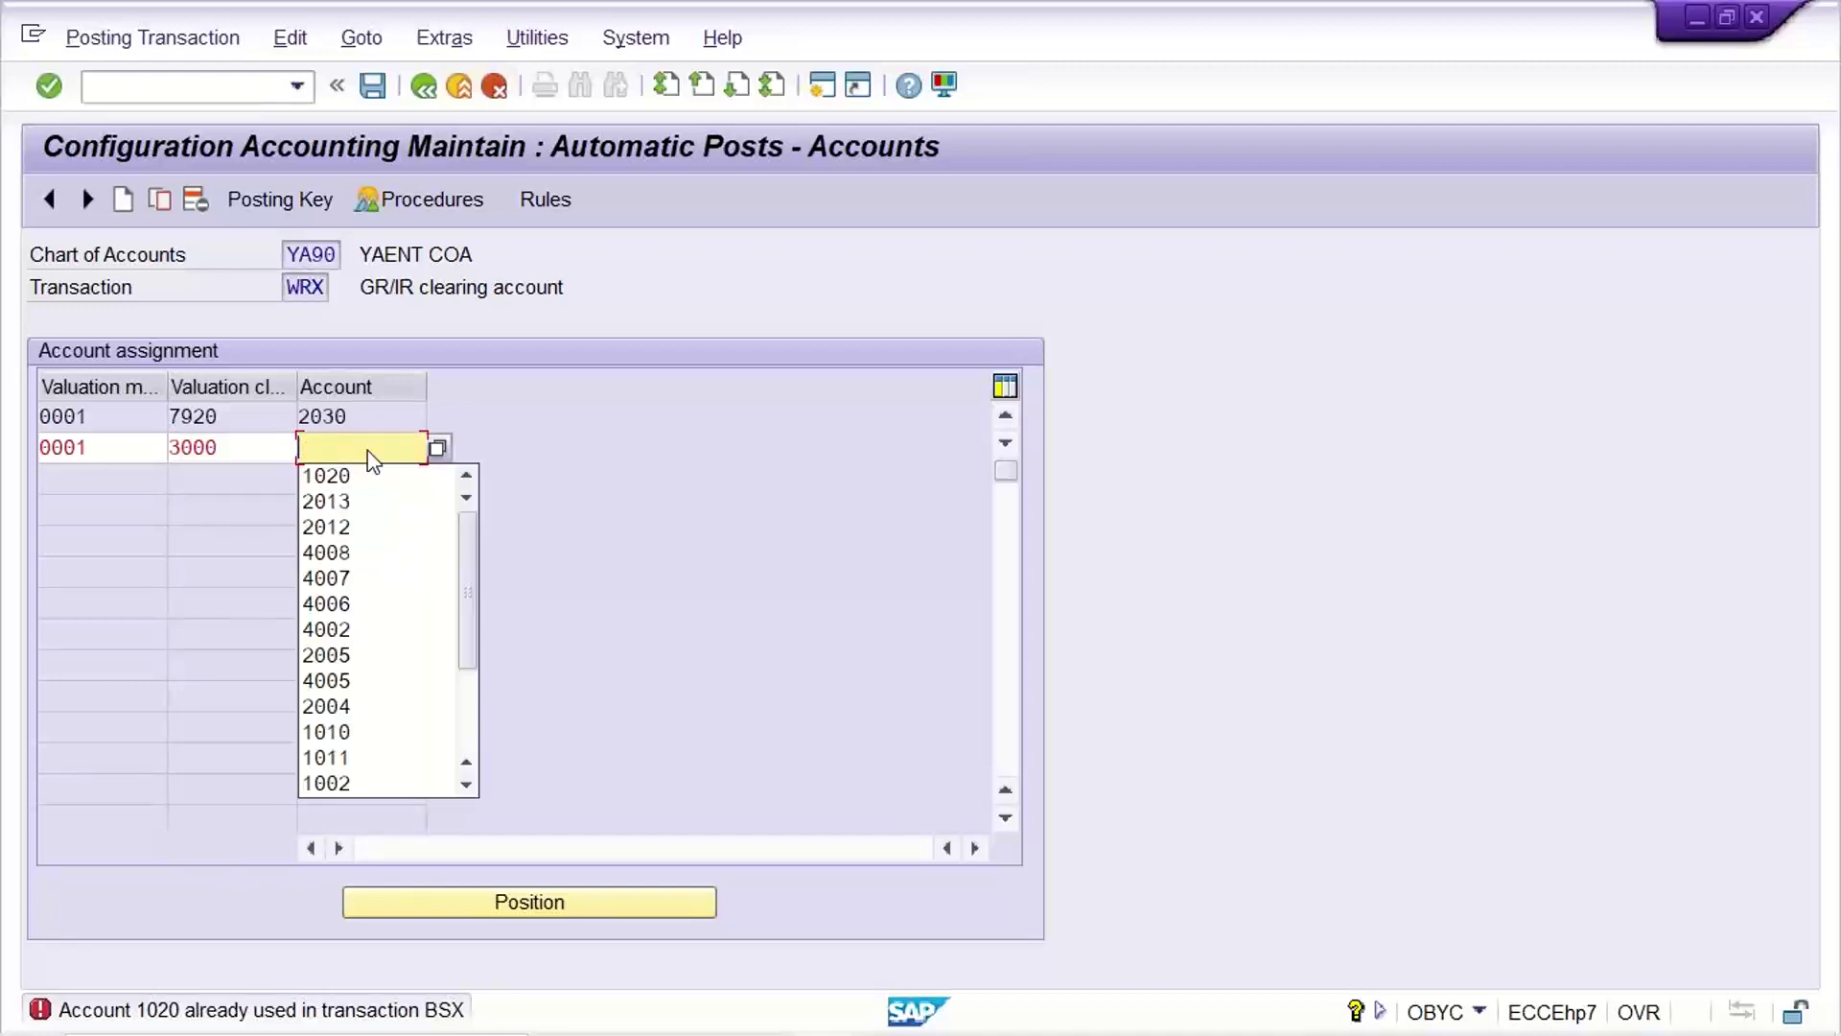
type("2030")
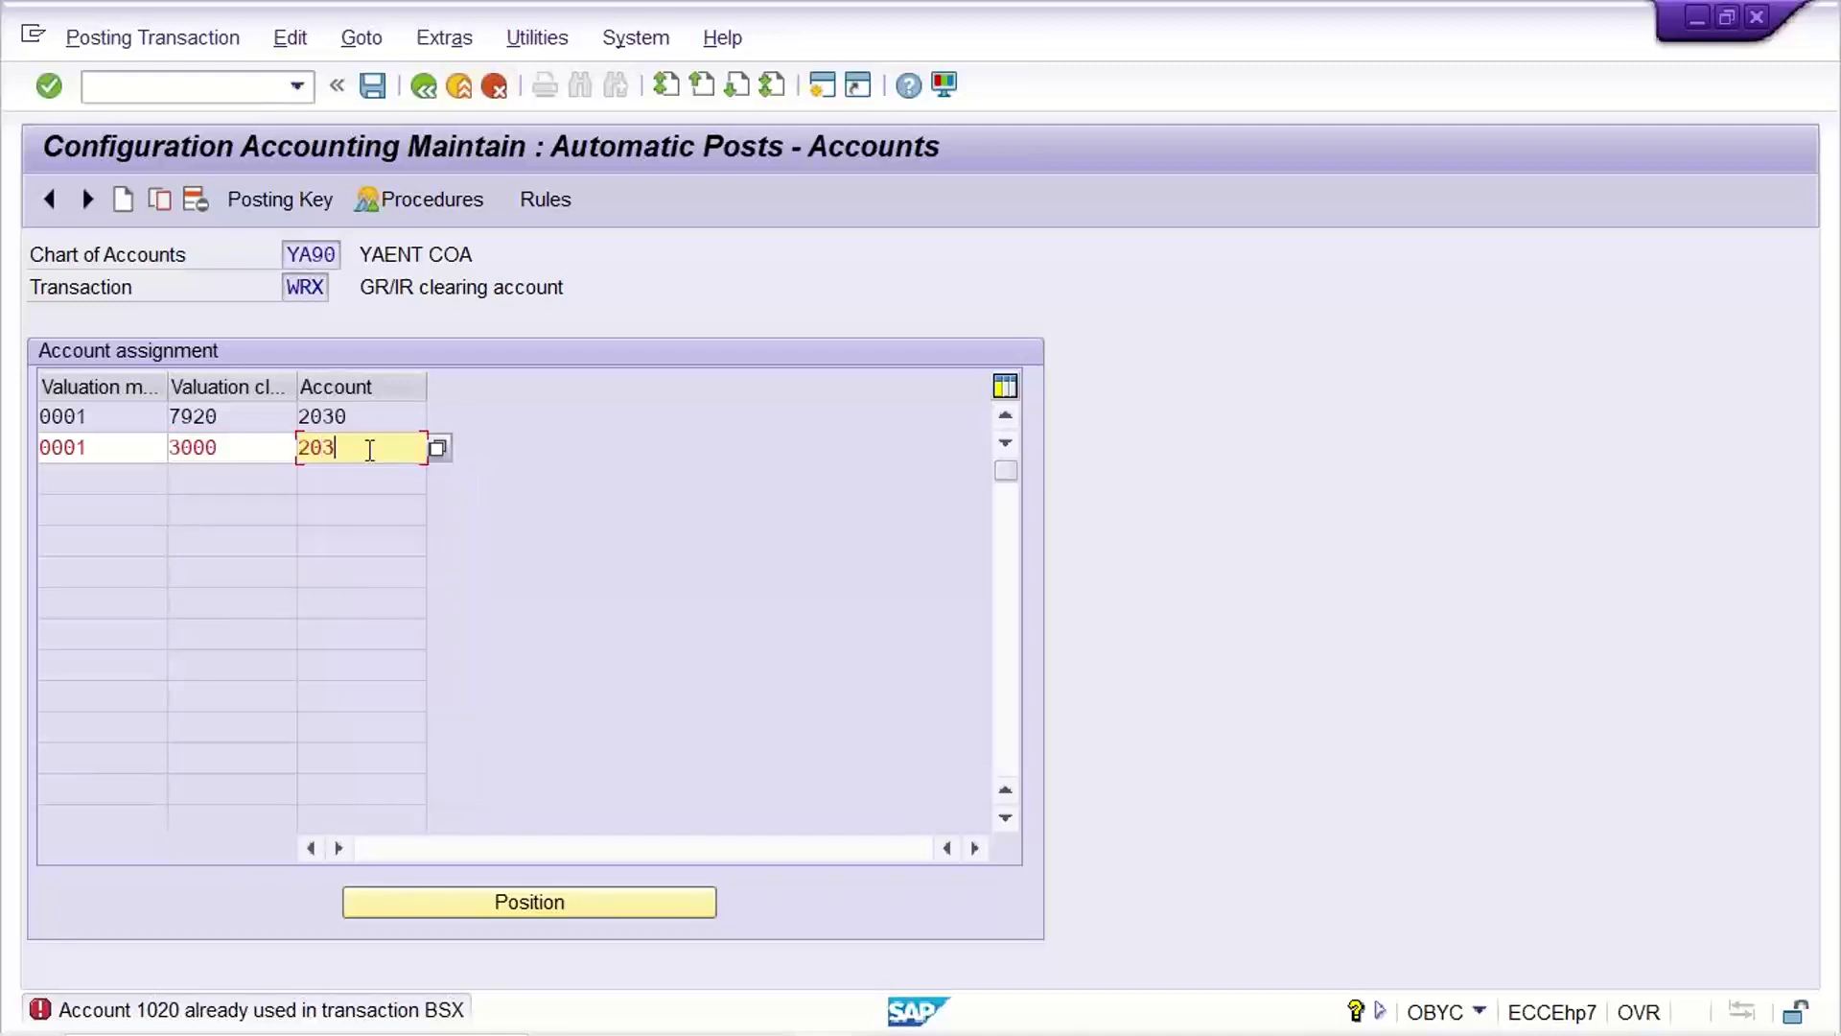
key("Return")
key("ctrl+s")
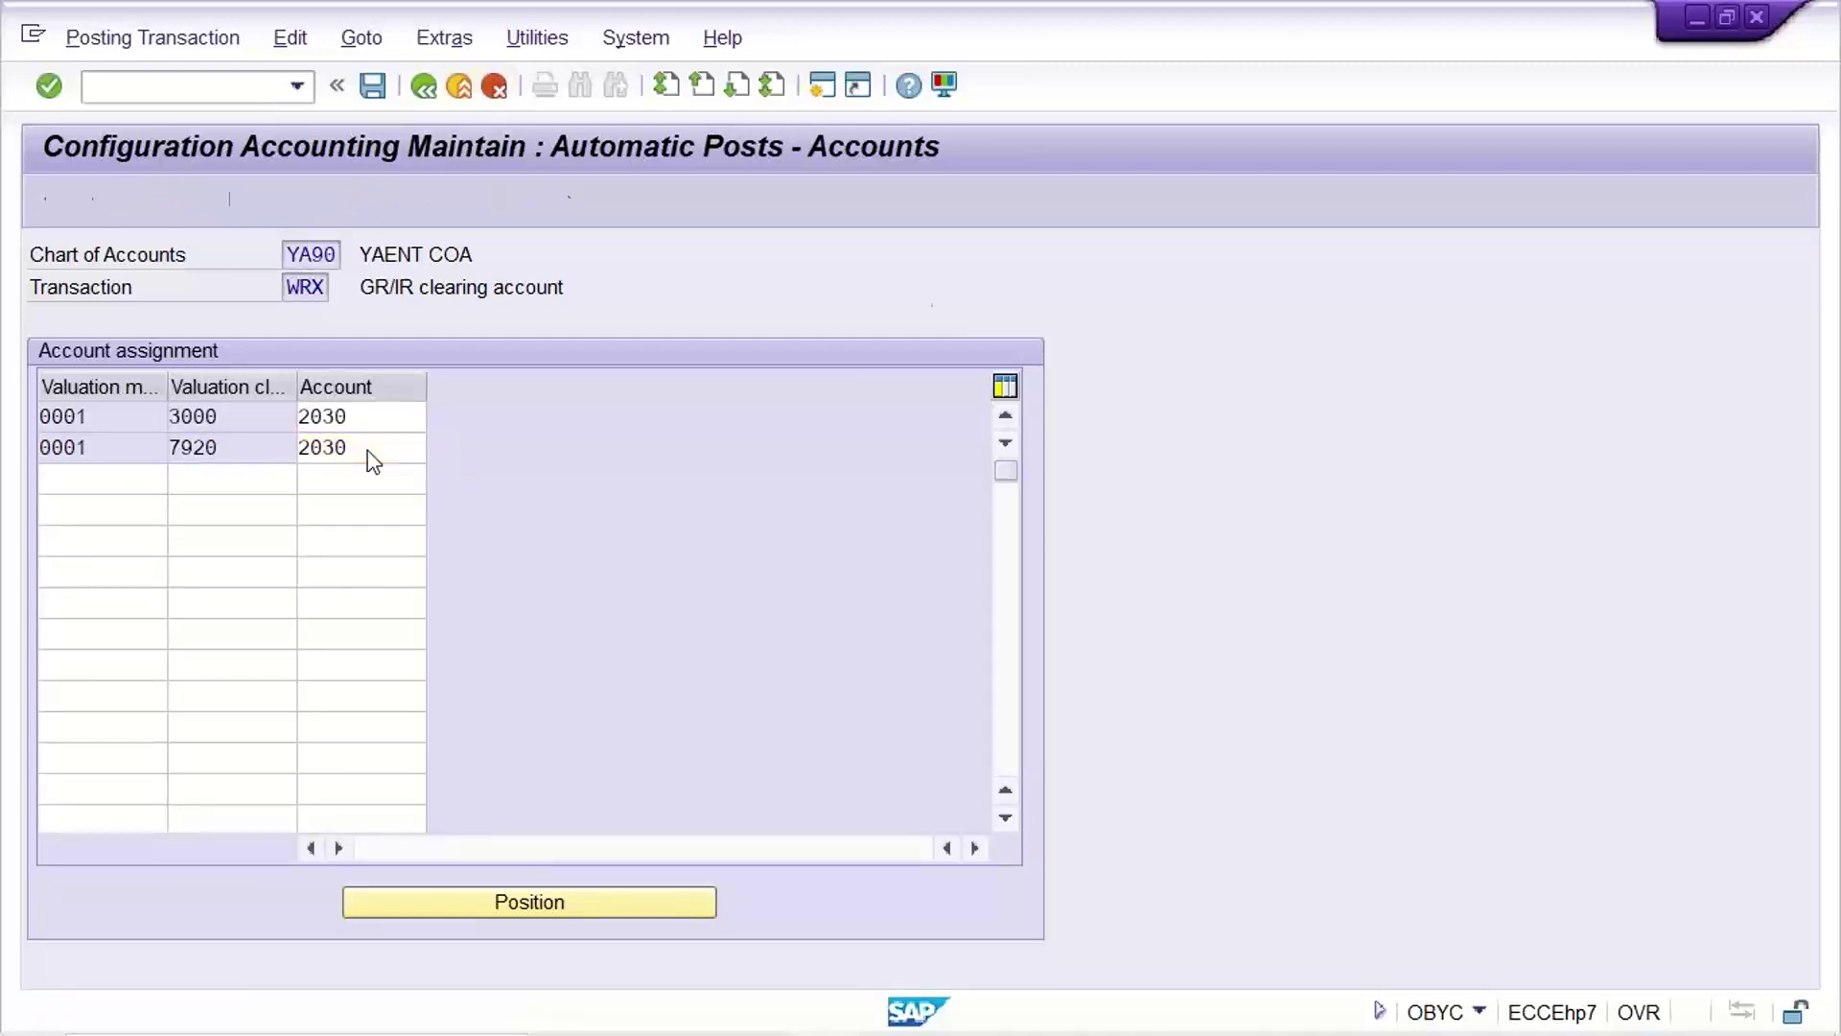
key("Return")
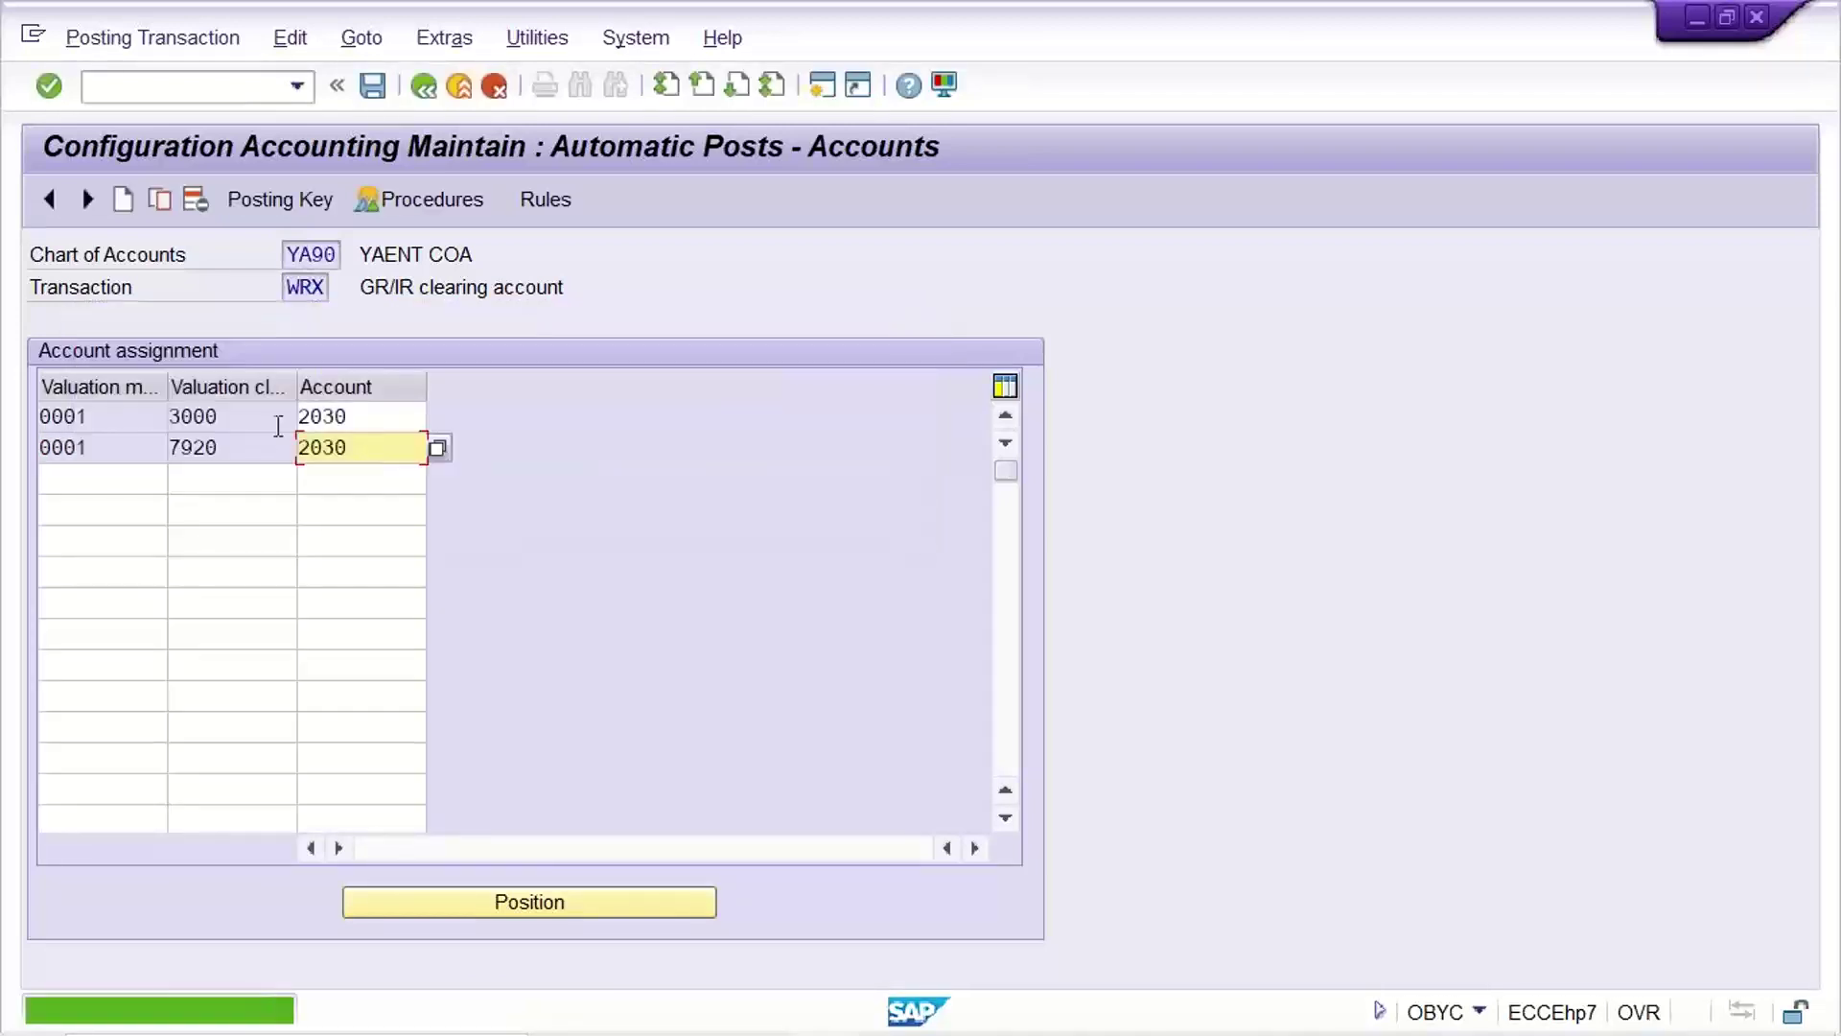
left_click(245, 414)
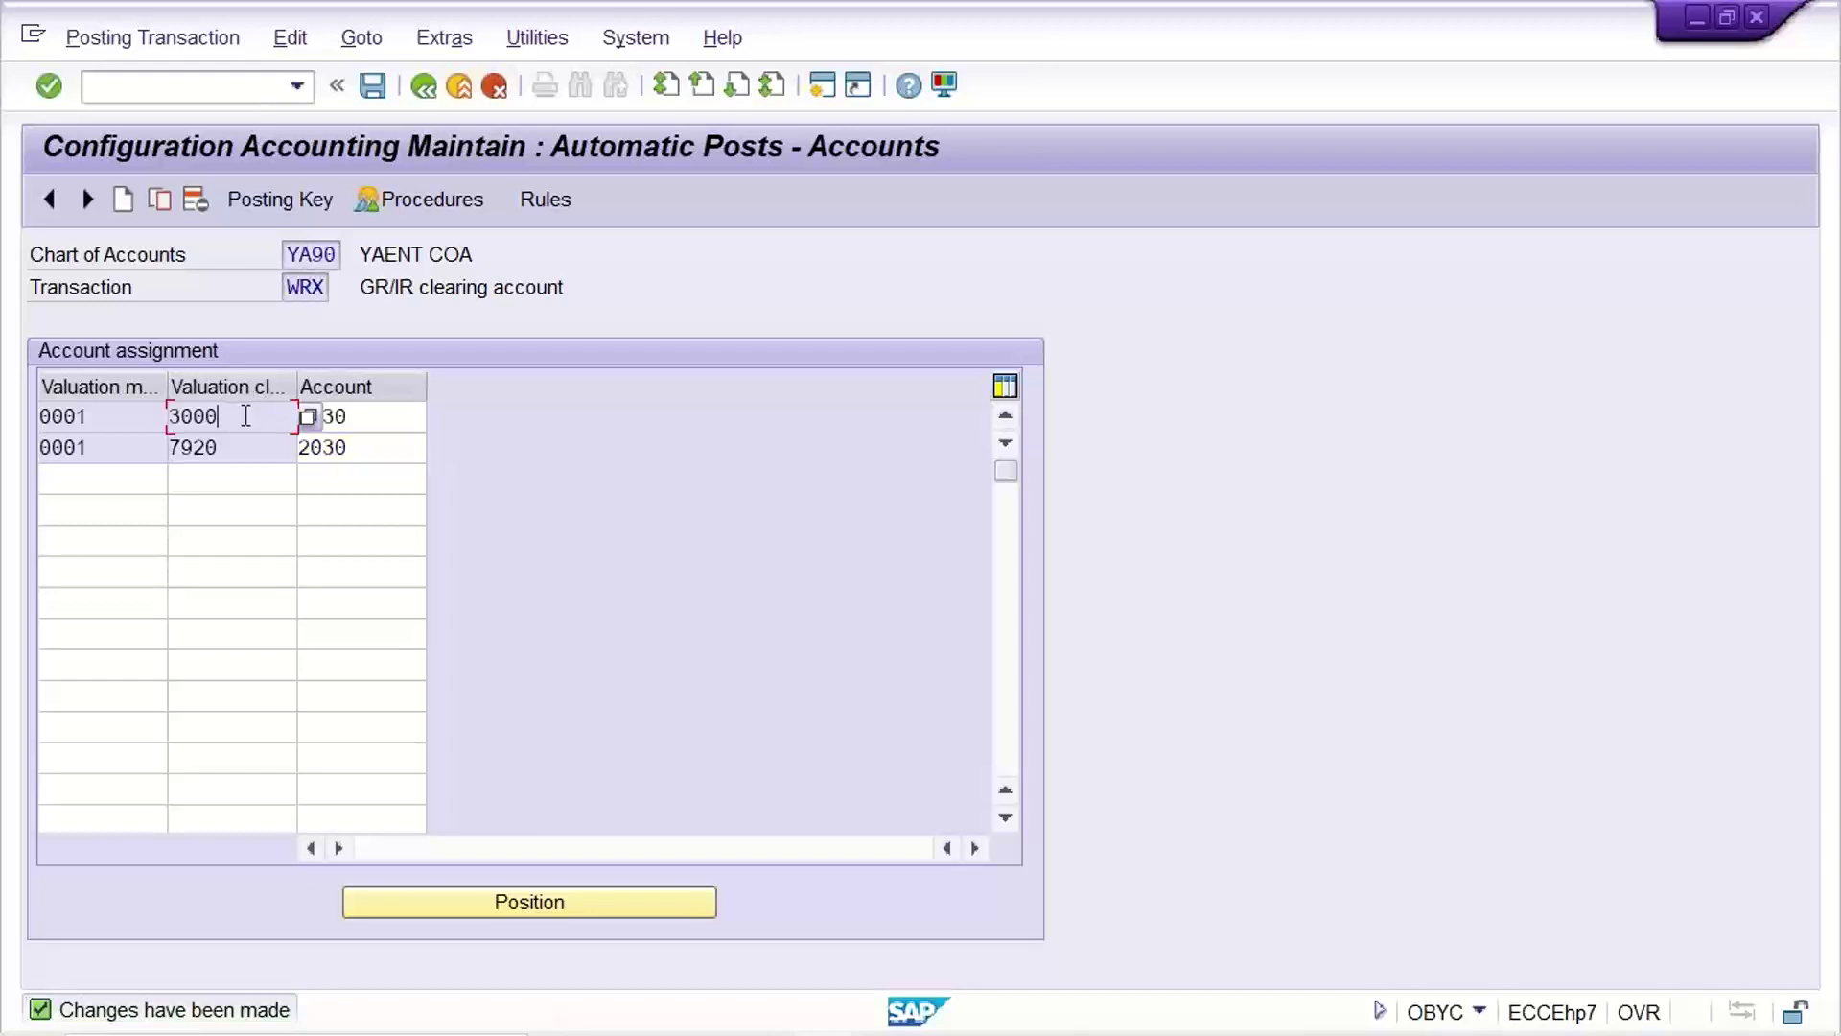
left_click(244, 447)
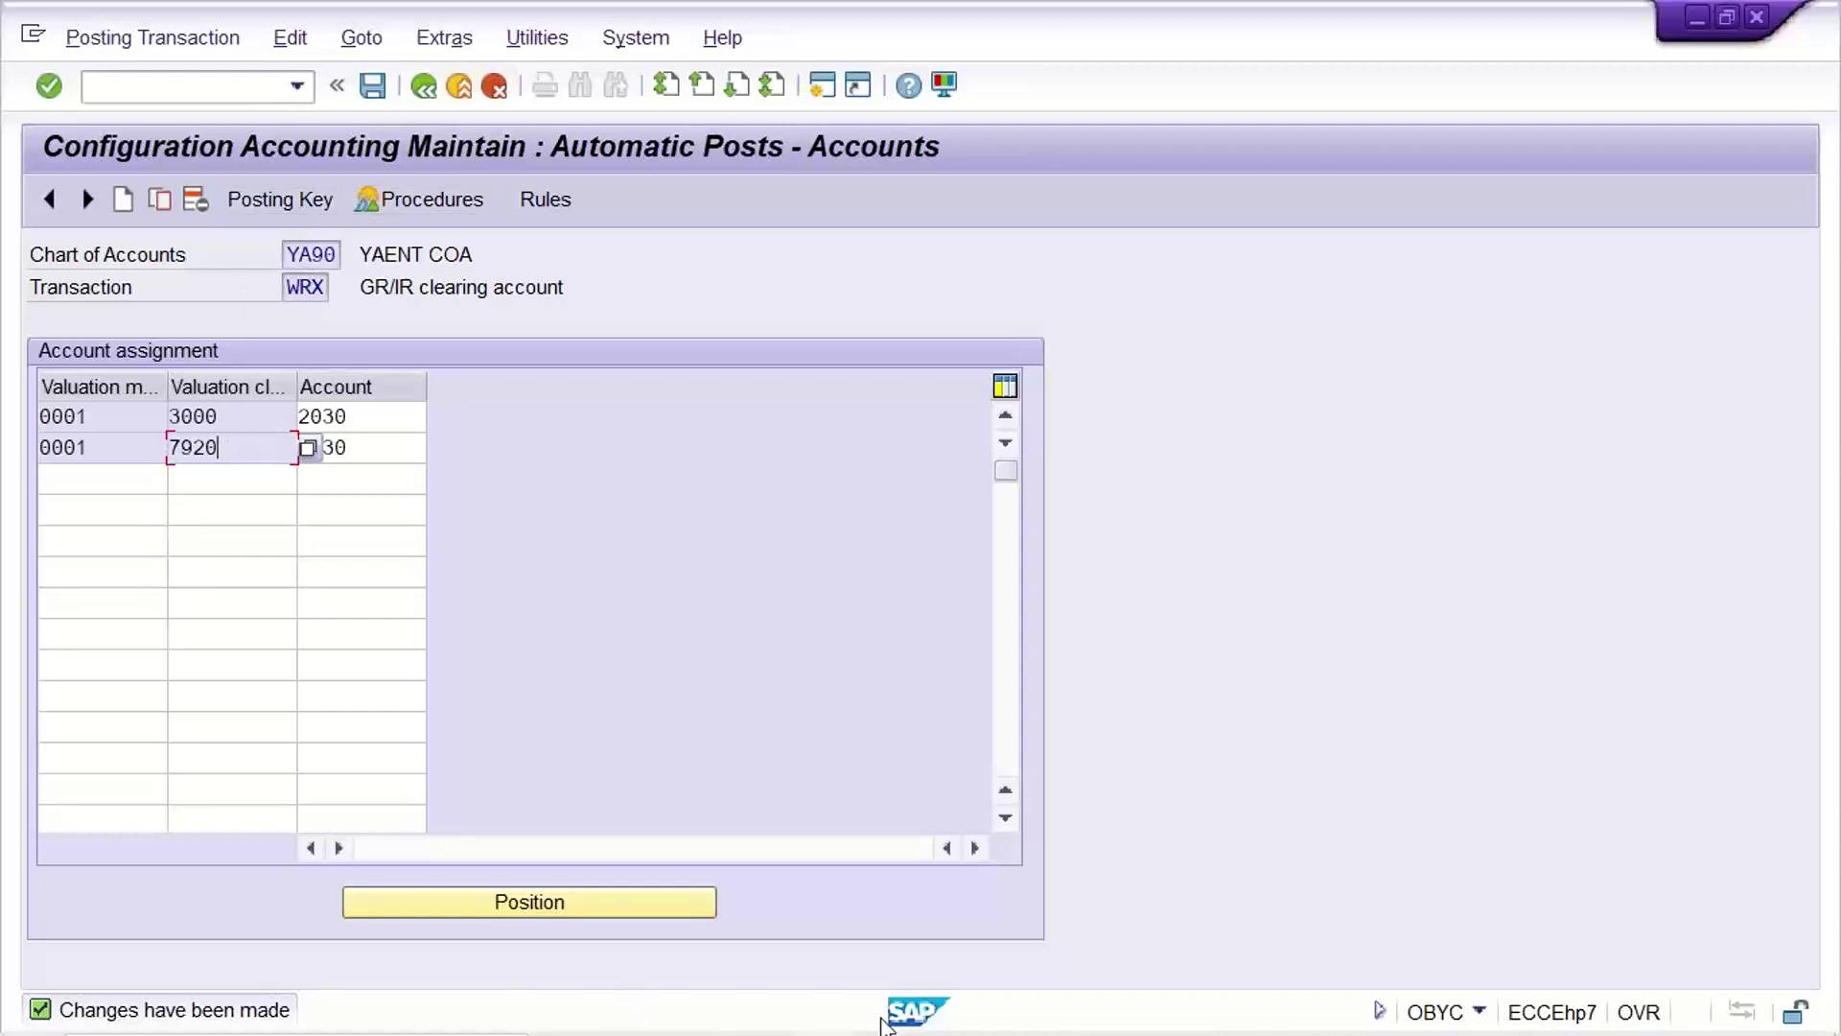
Step: Close the extra goods receipt session and restart transaction MIGO in the remaining one
left_click(825, 1007)
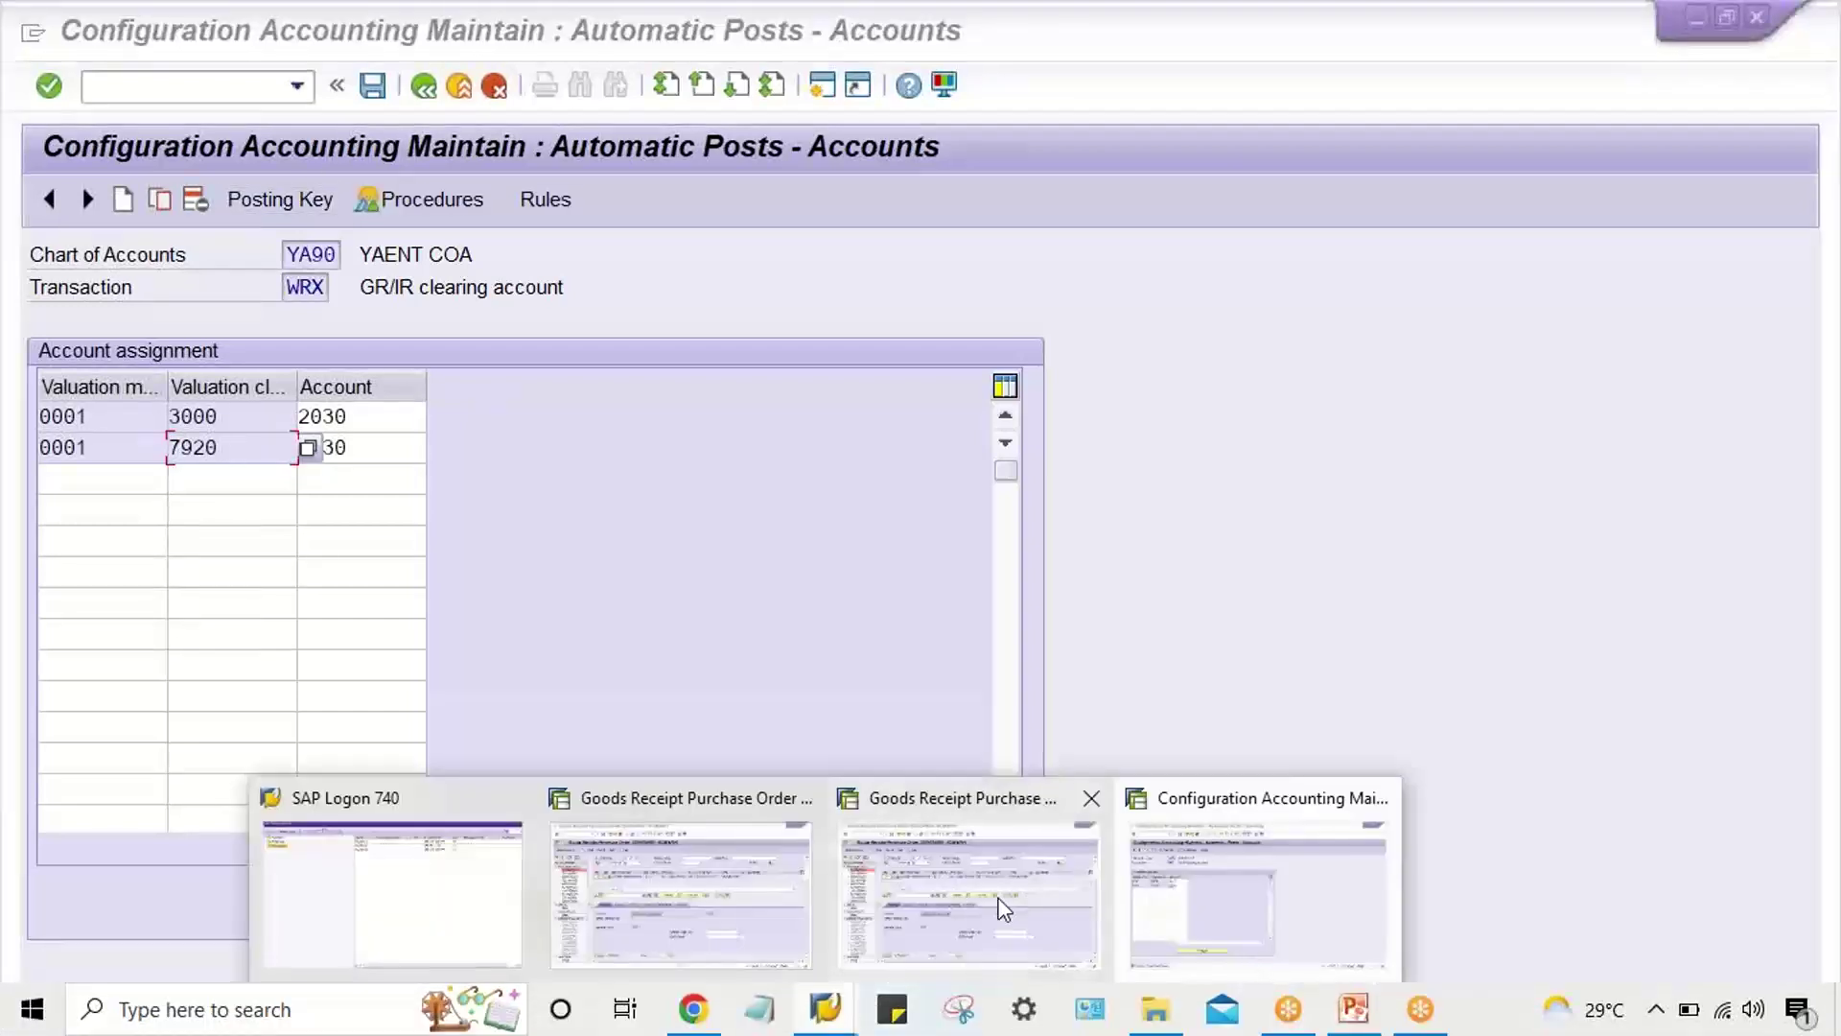
mouse_move(867, 917)
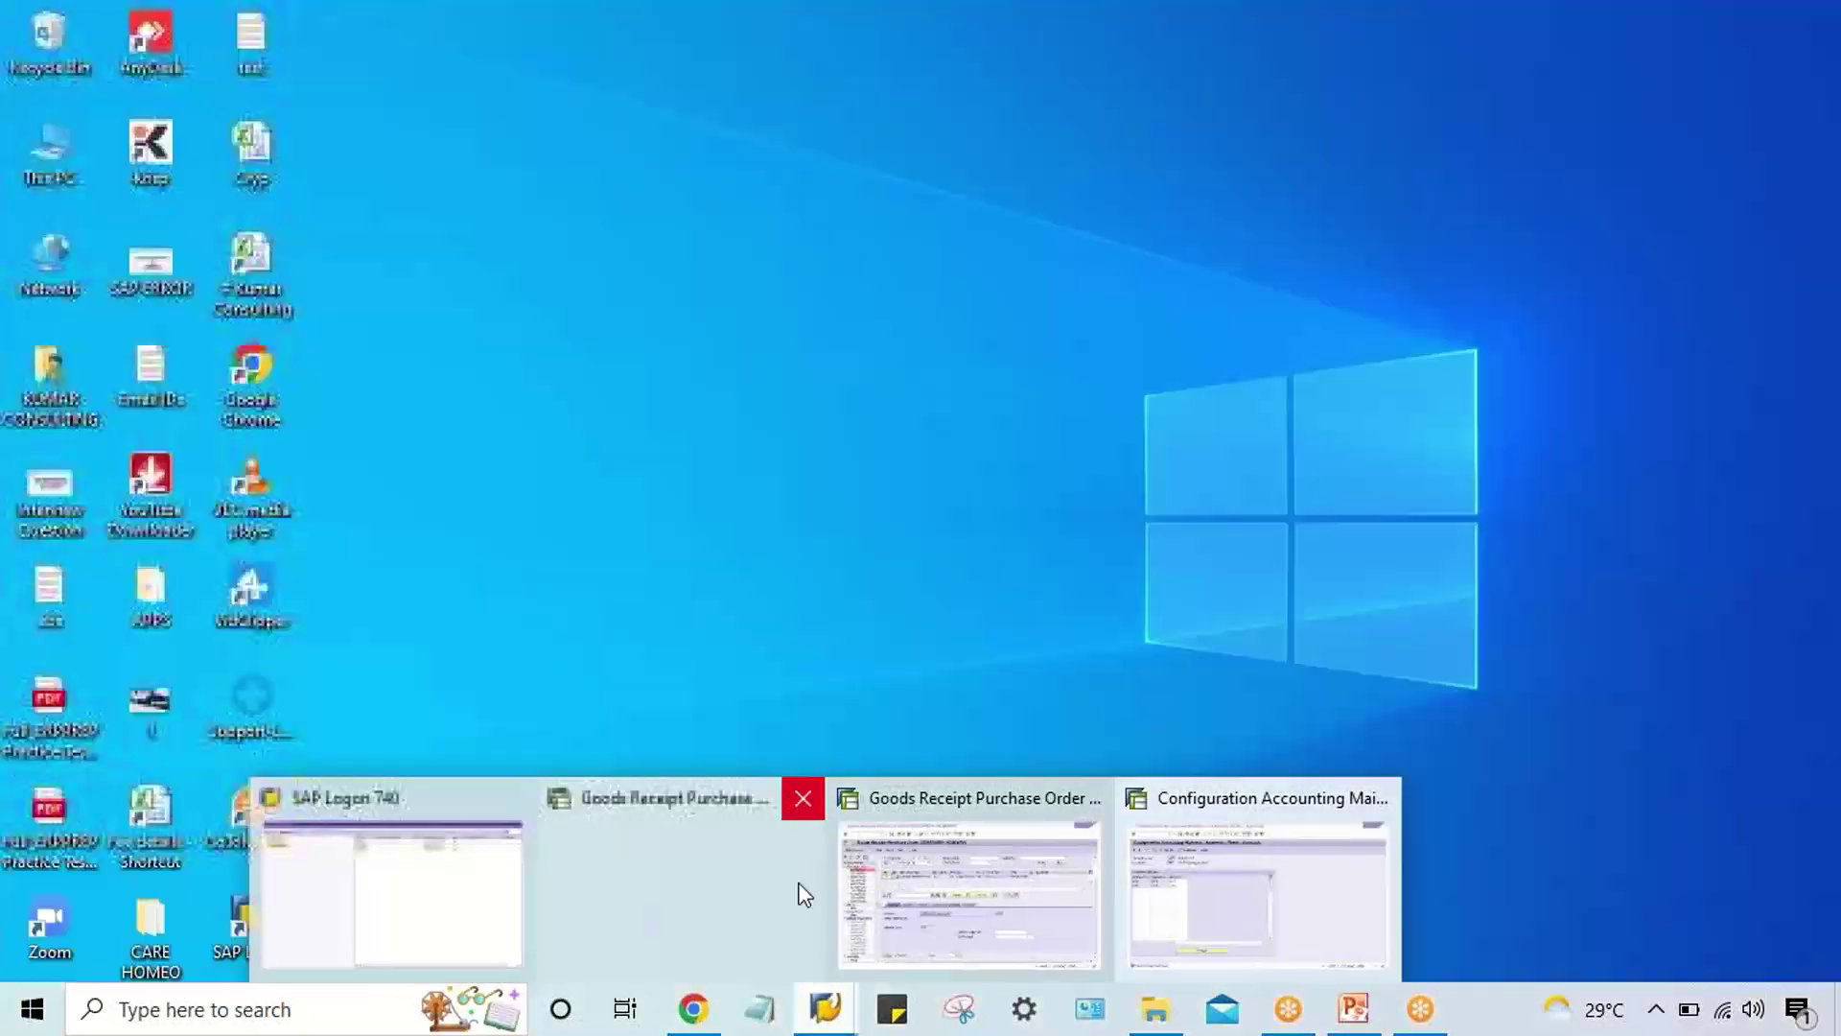
left_click(802, 795)
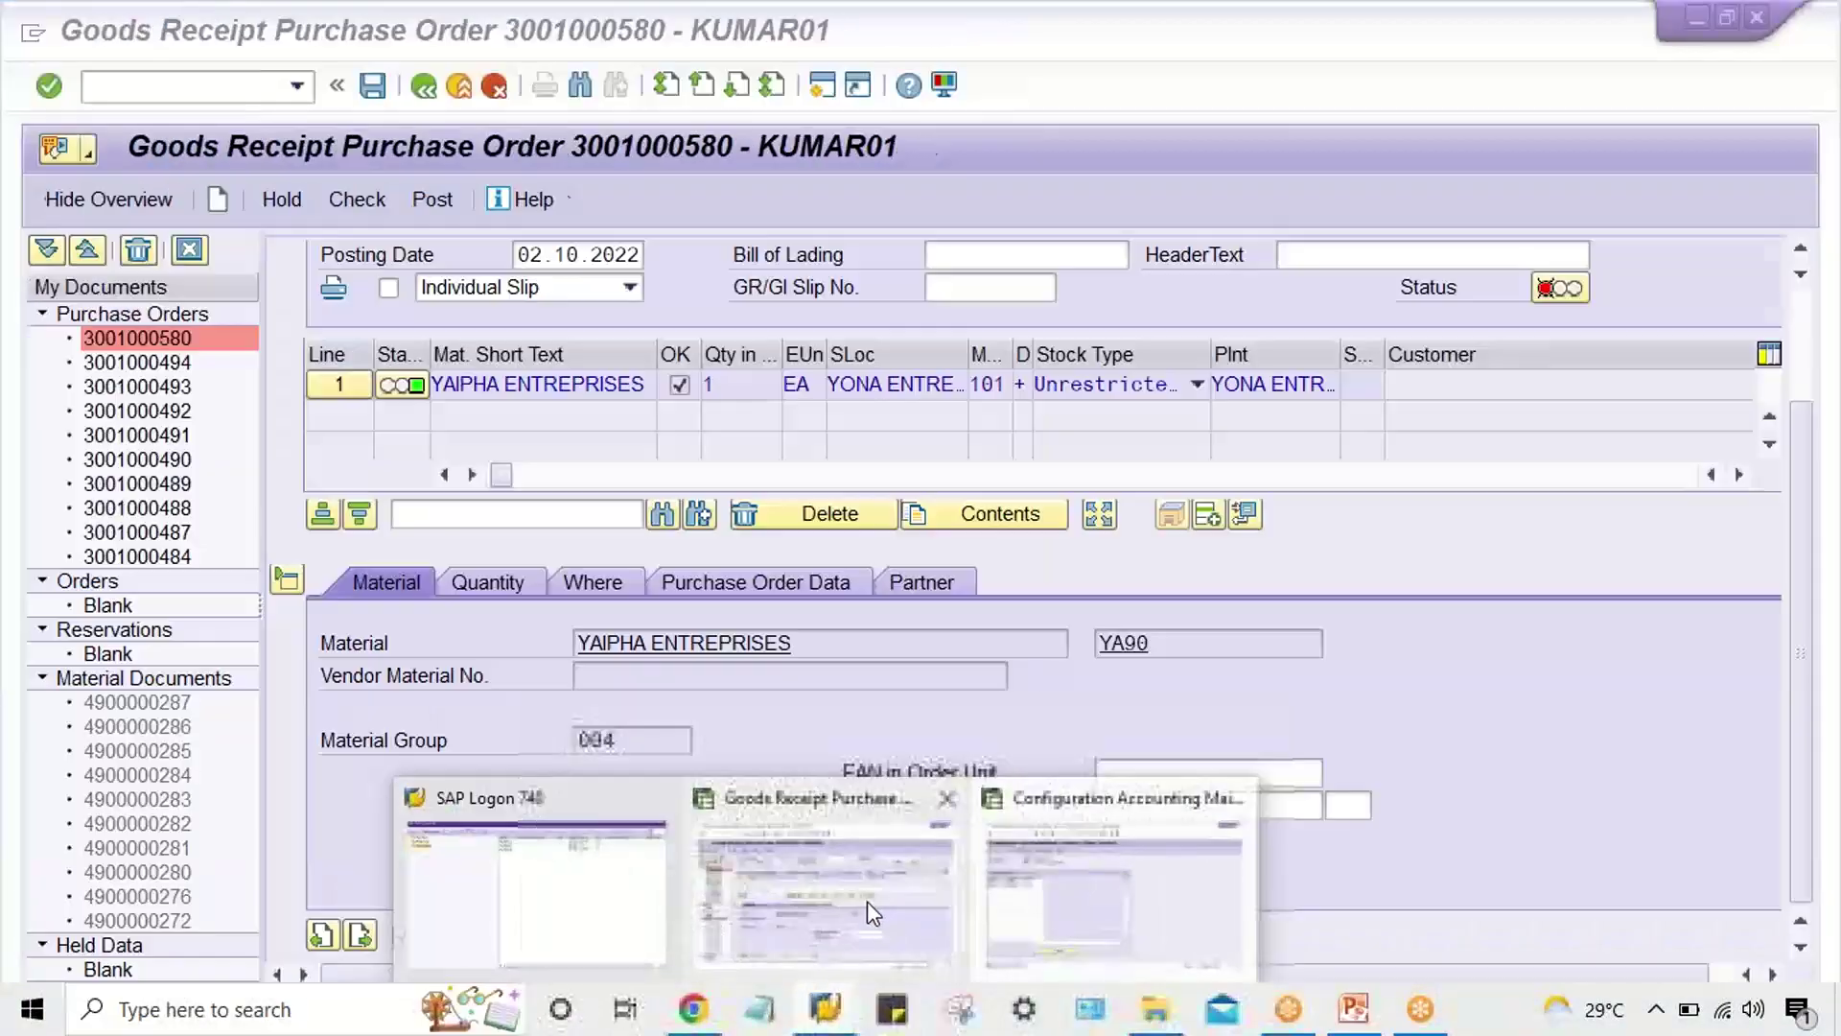
left_click(867, 910)
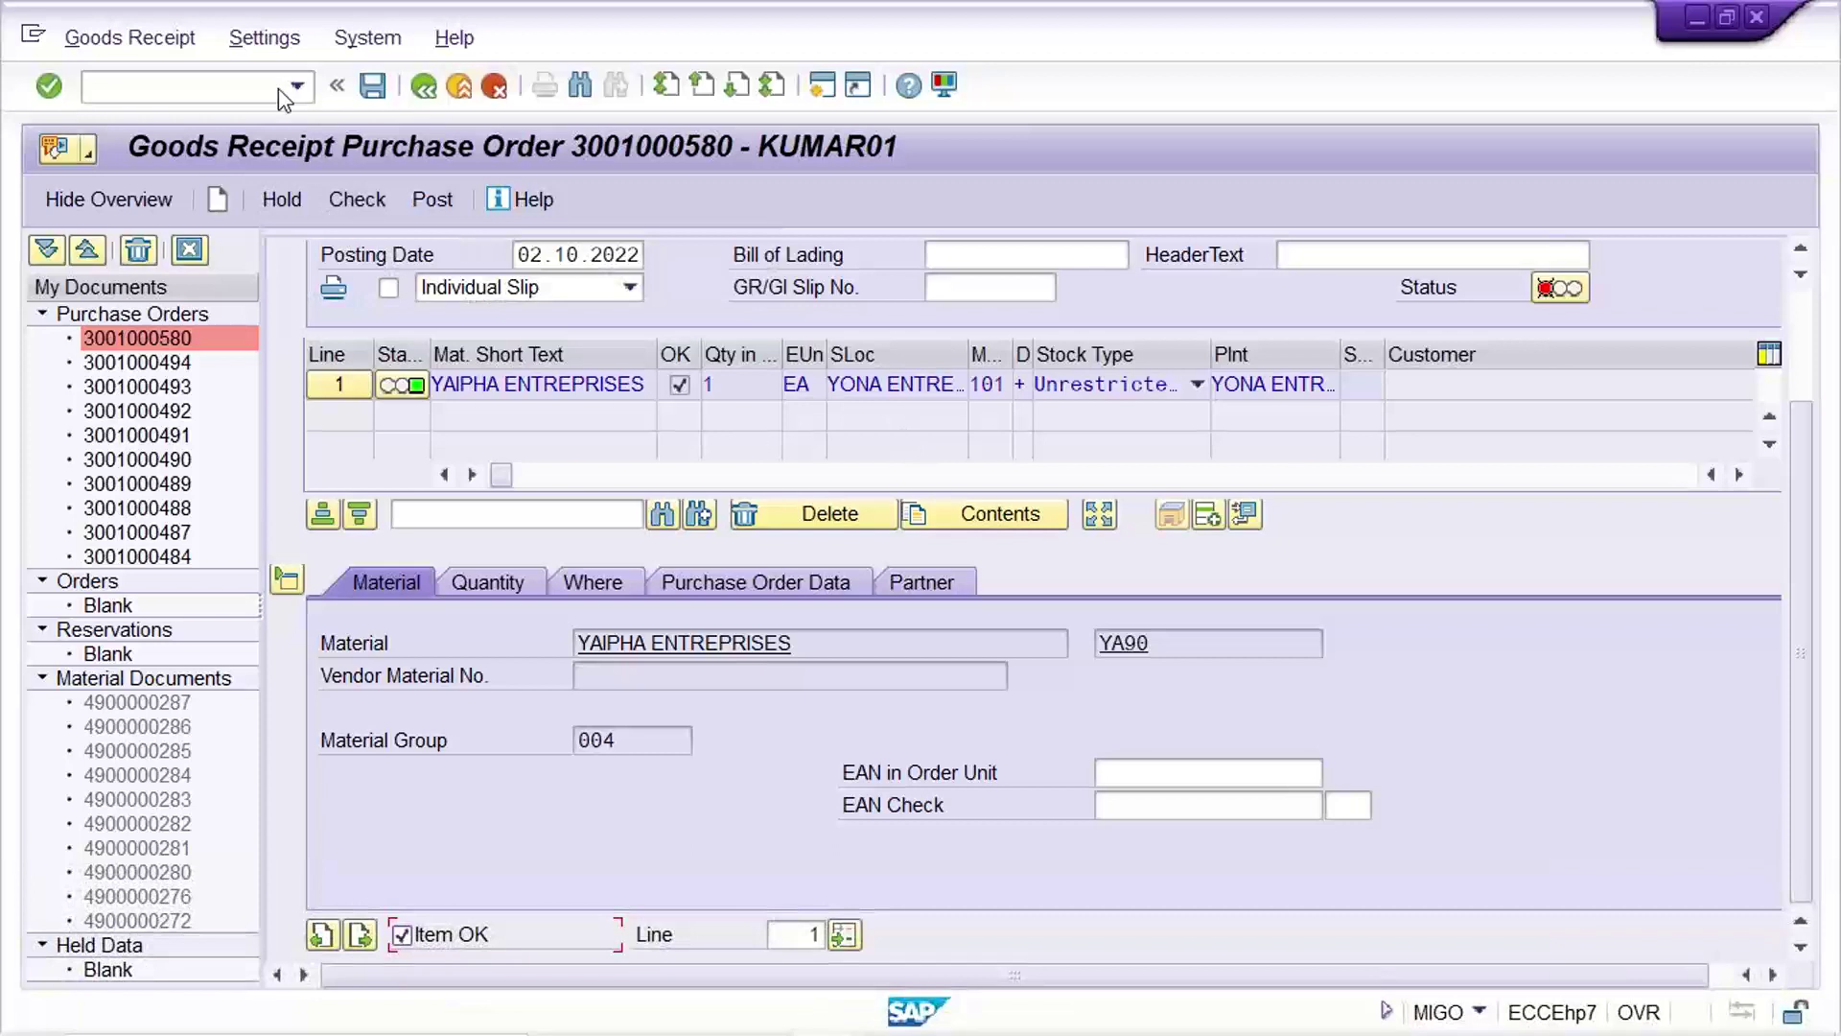
left_click(193, 91)
type("/NMIGO")
key("Return")
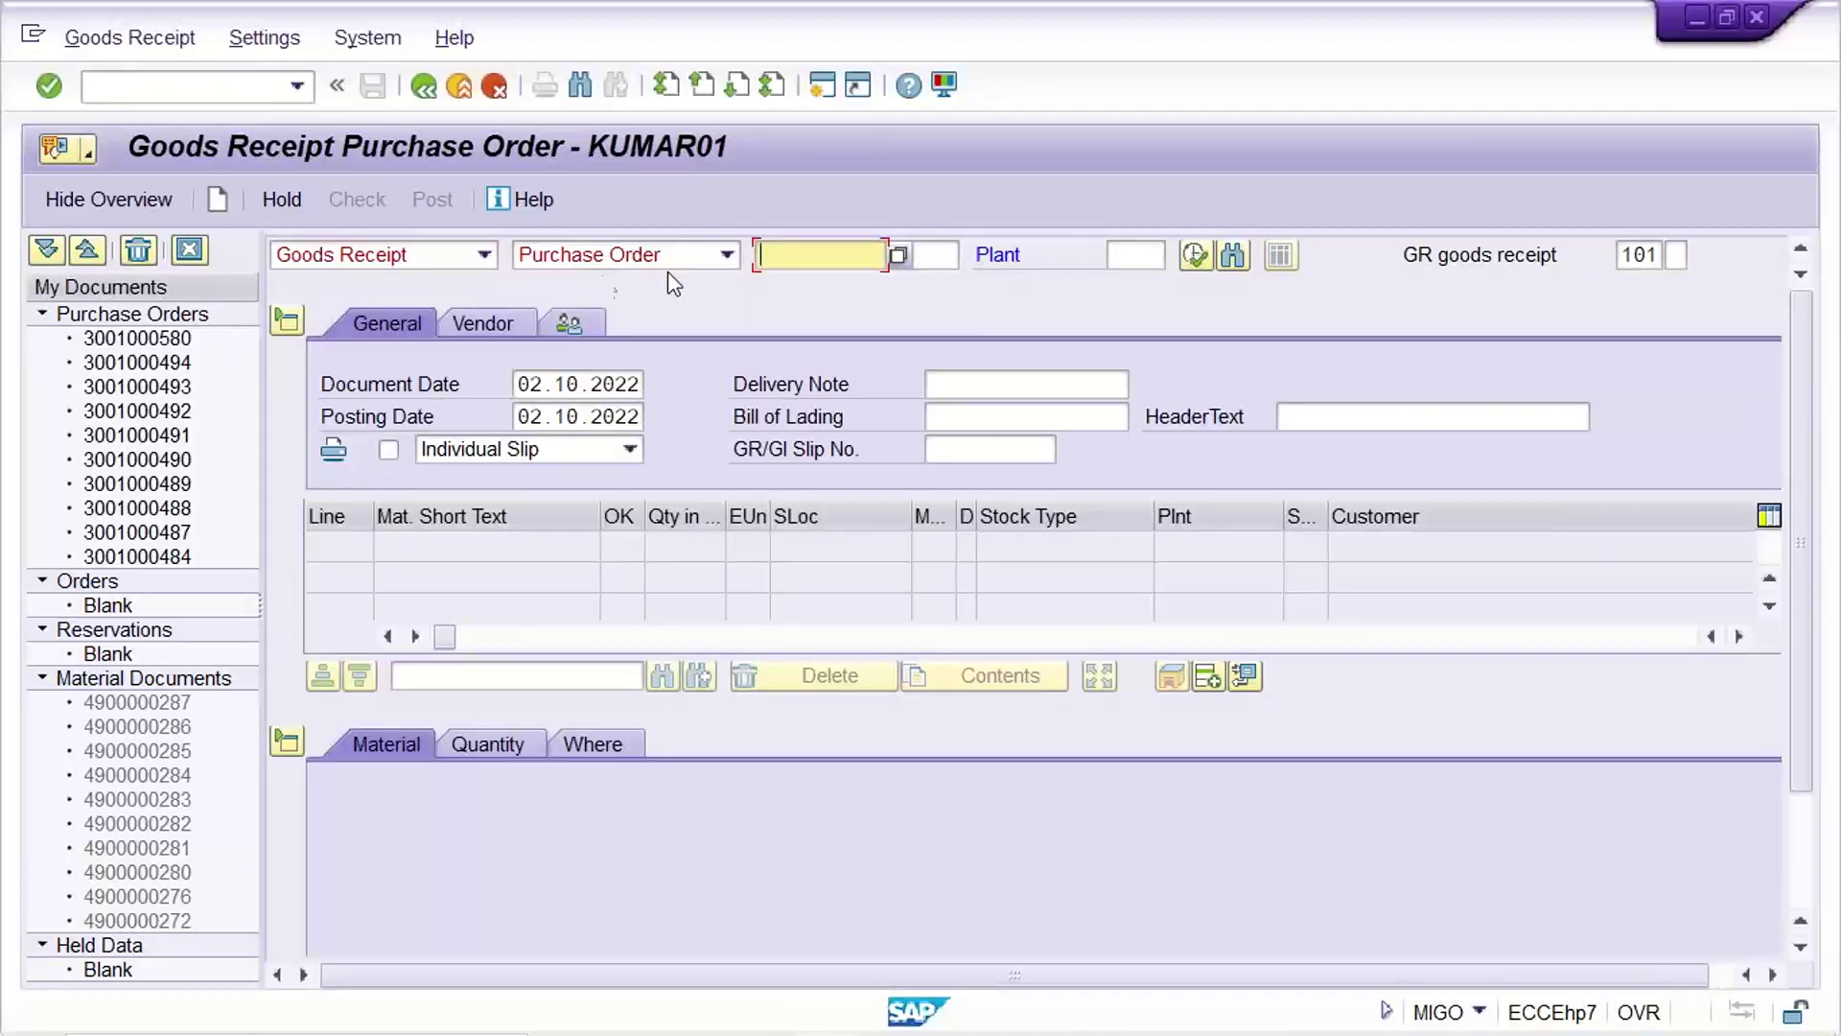
Step: Load the same purchase order for material YA90 into the new goods receipt
left_click(782, 267)
left_click(1165, 347)
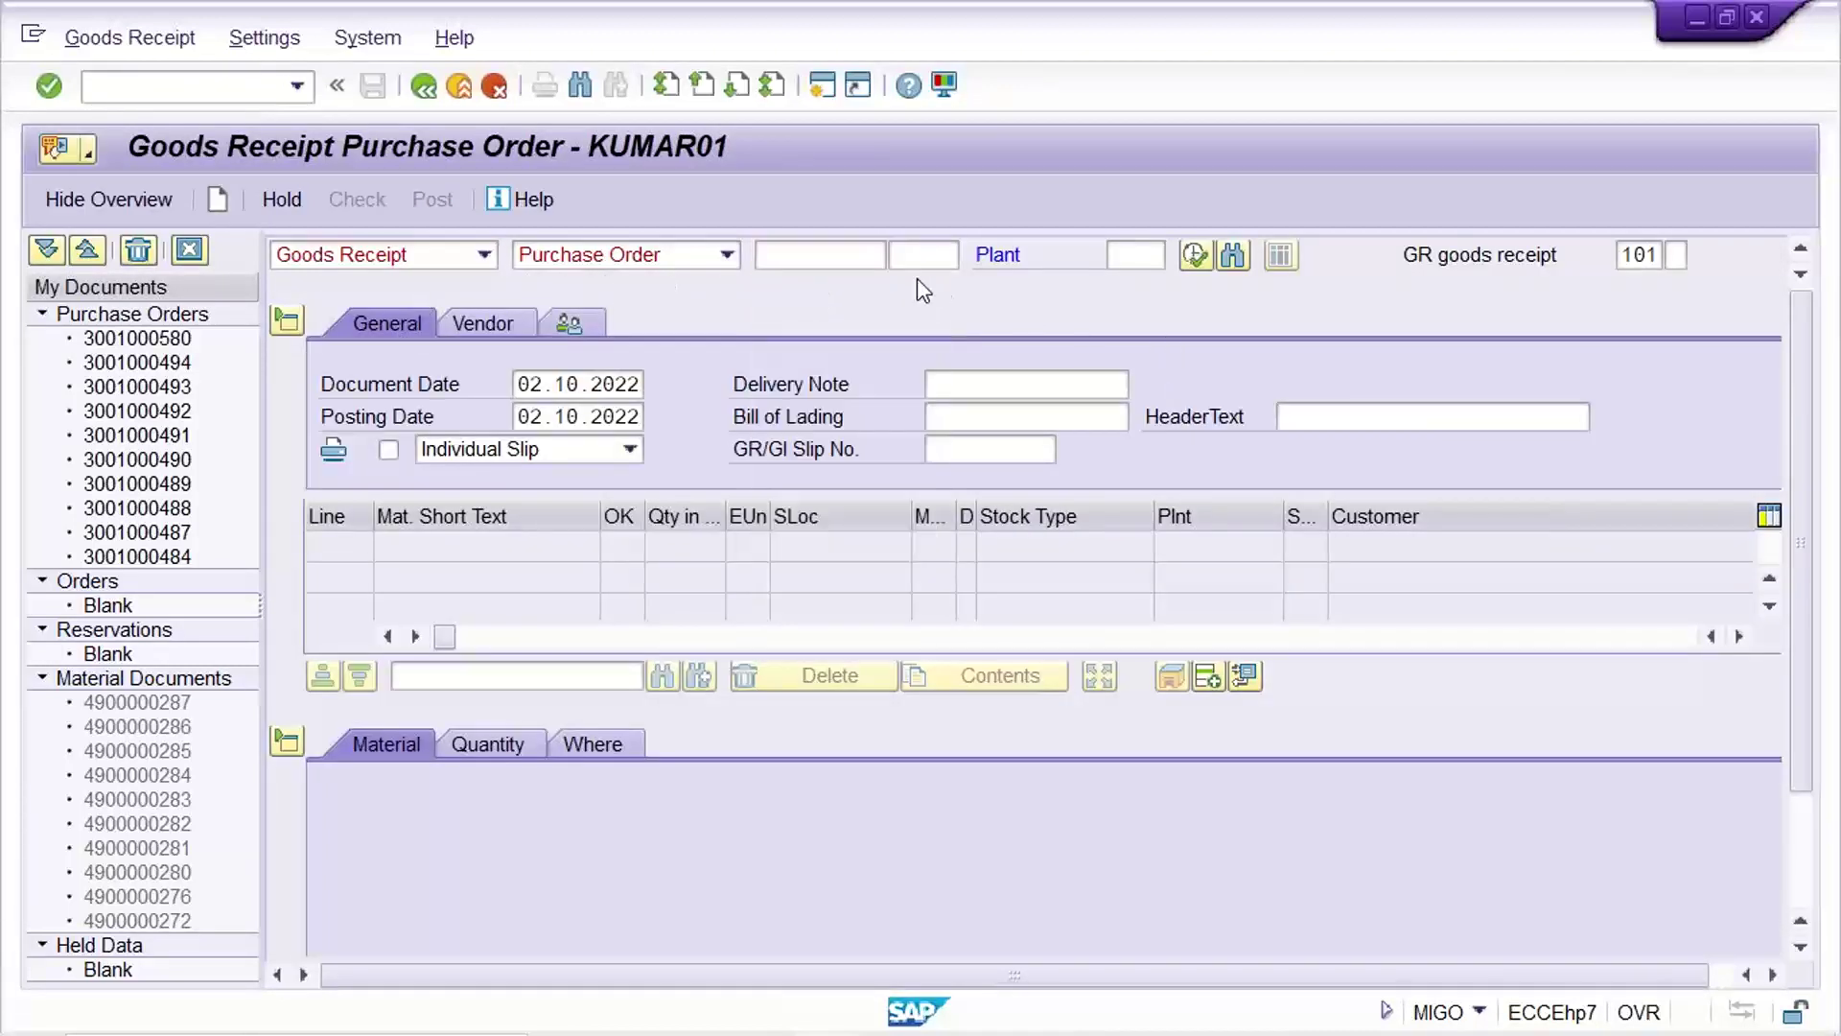
left_click(817, 255)
left_click(817, 283)
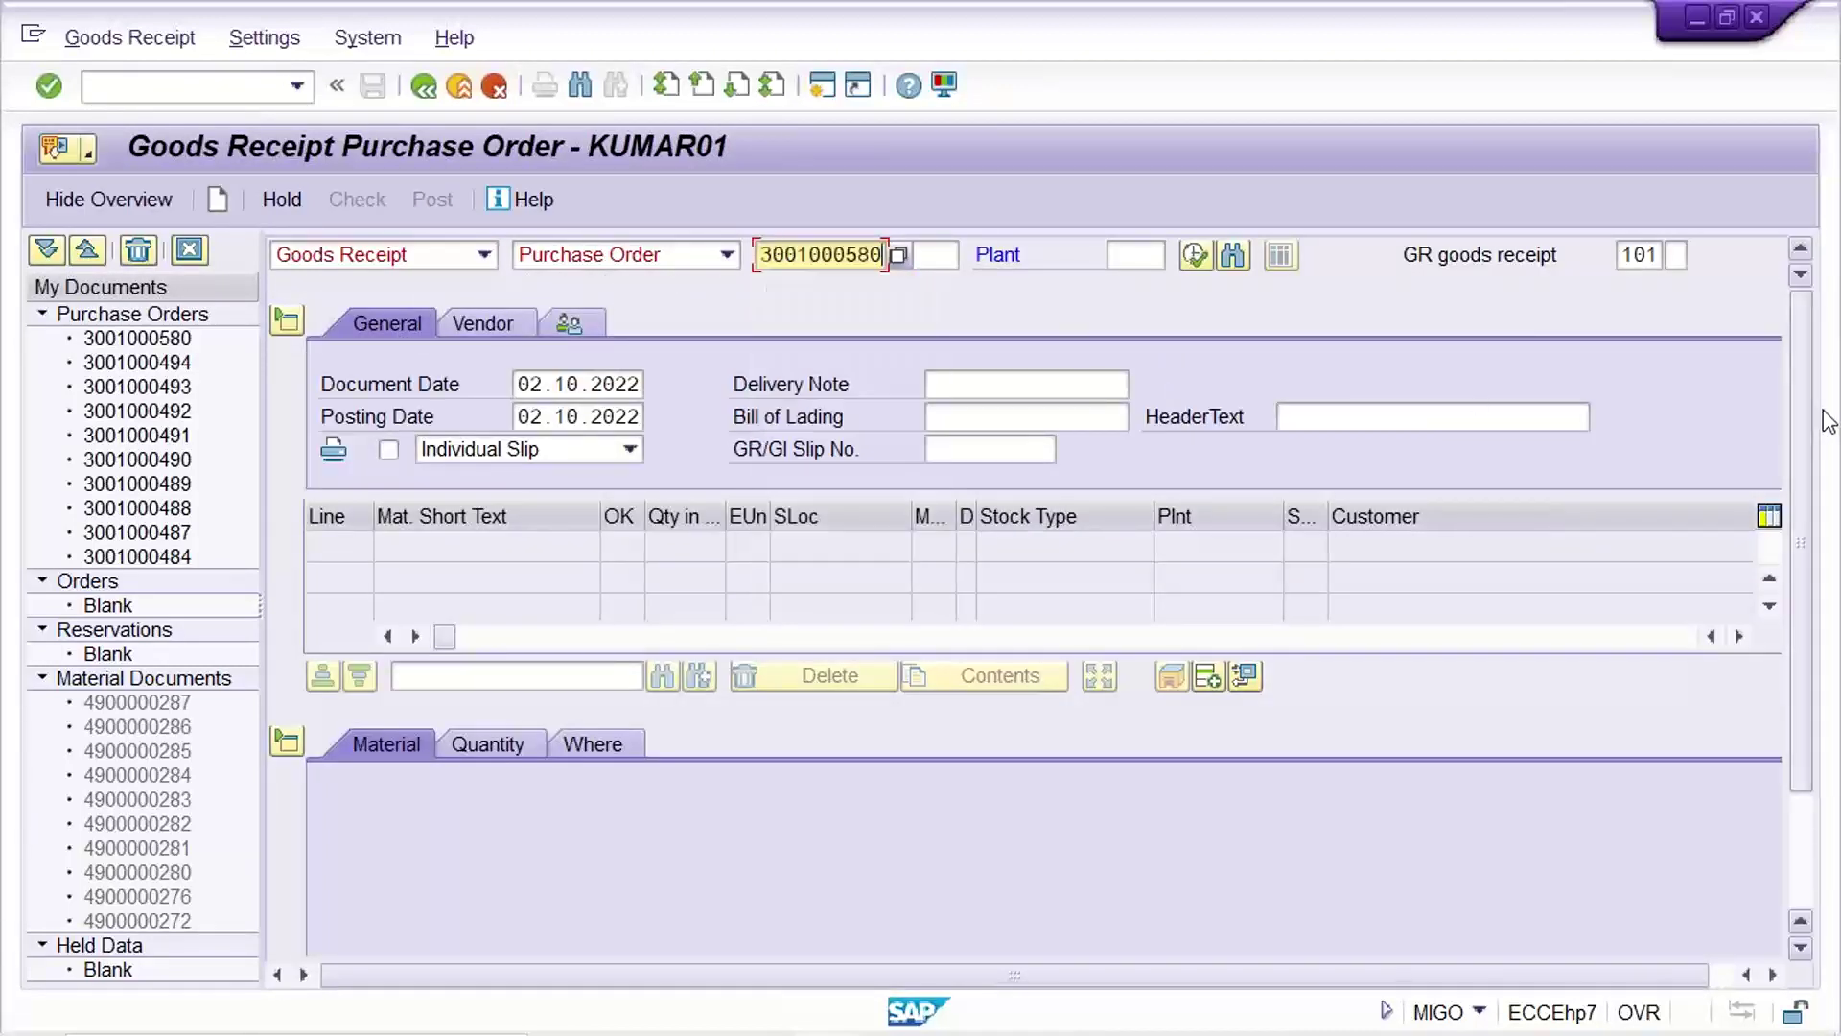
key("Return")
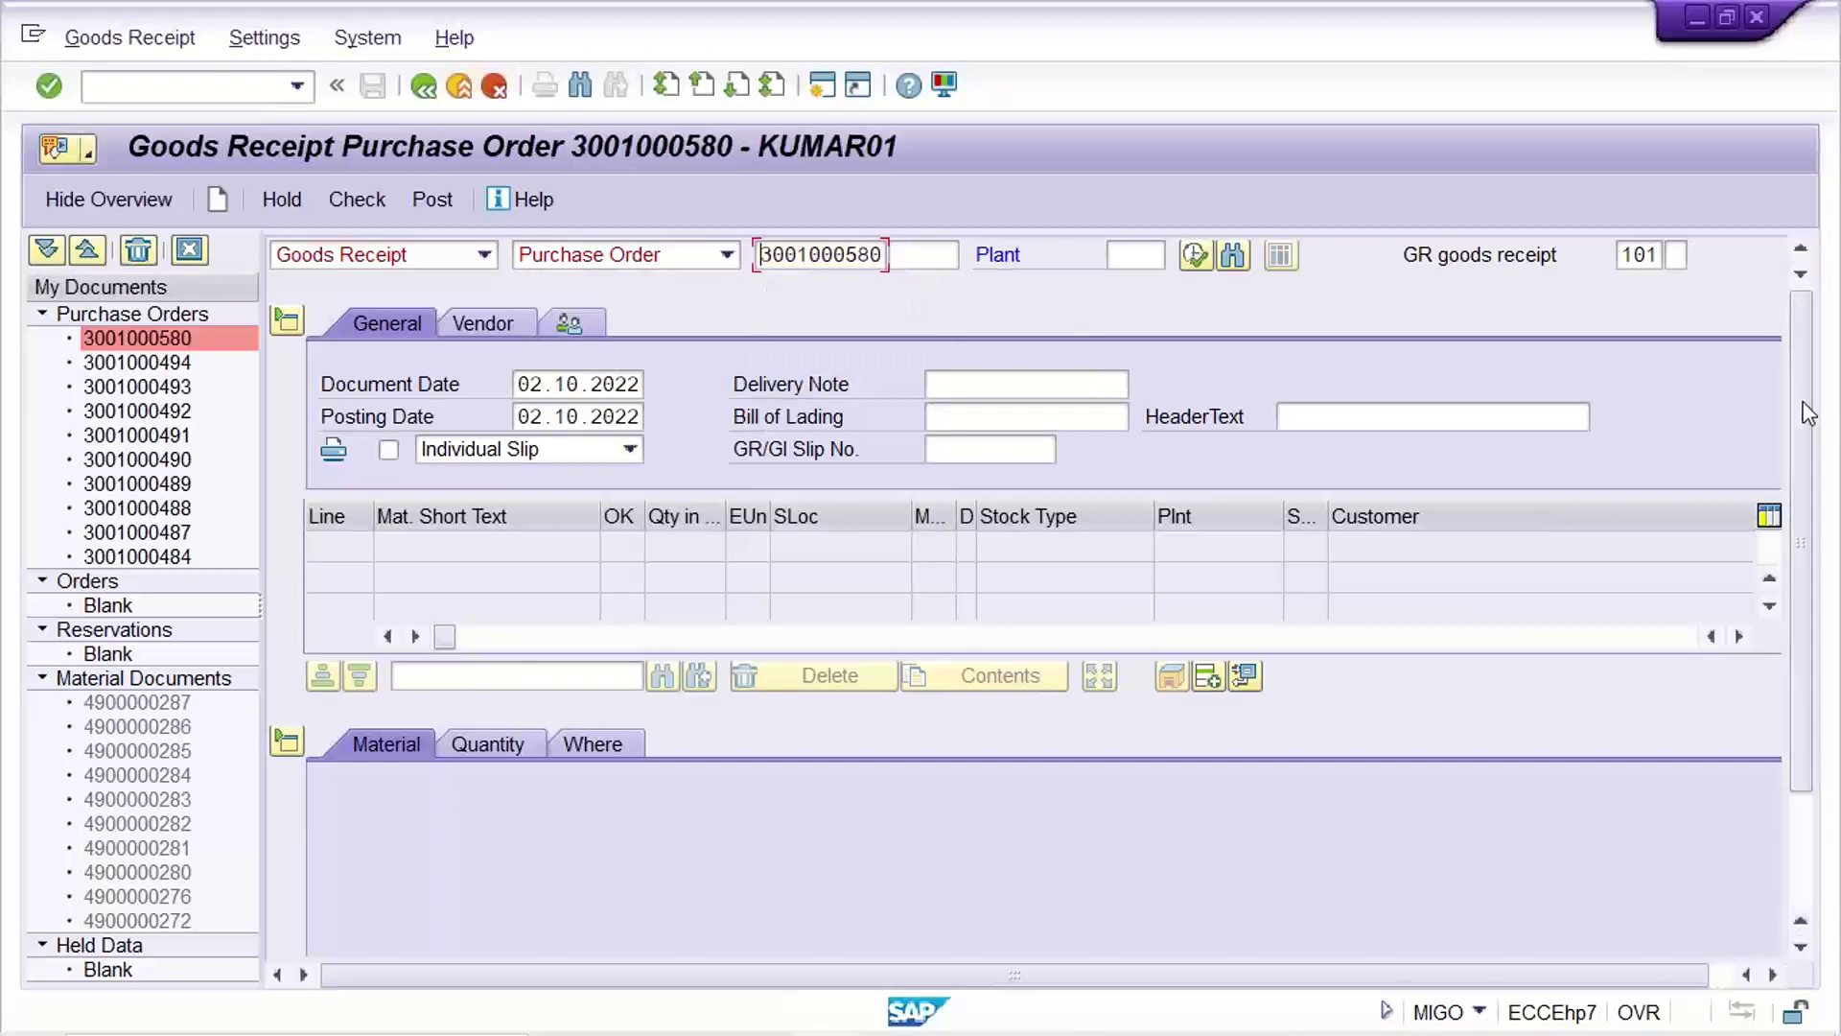
Step: Mark the purchase order item as OK, check the document and try to post the goods receipt again
scroll(1807, 414, "down", 2)
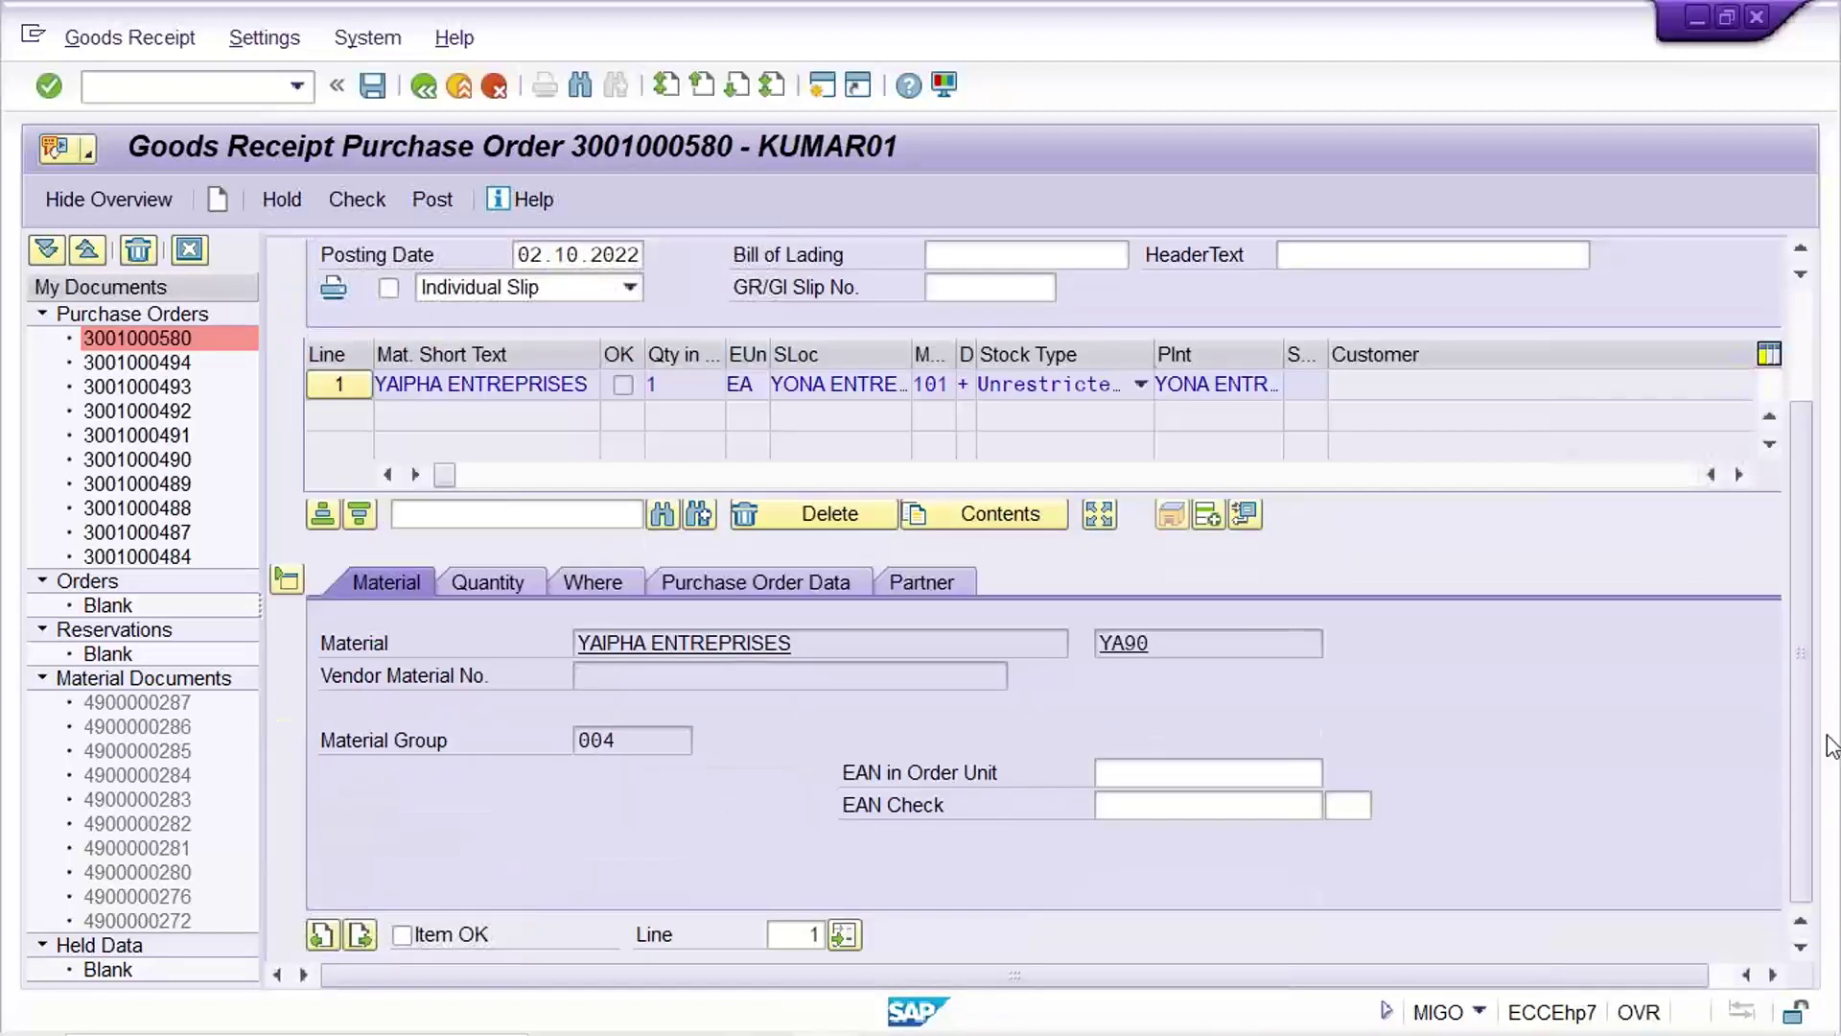
left_click(441, 935)
left_click(378, 200)
left_click(372, 84)
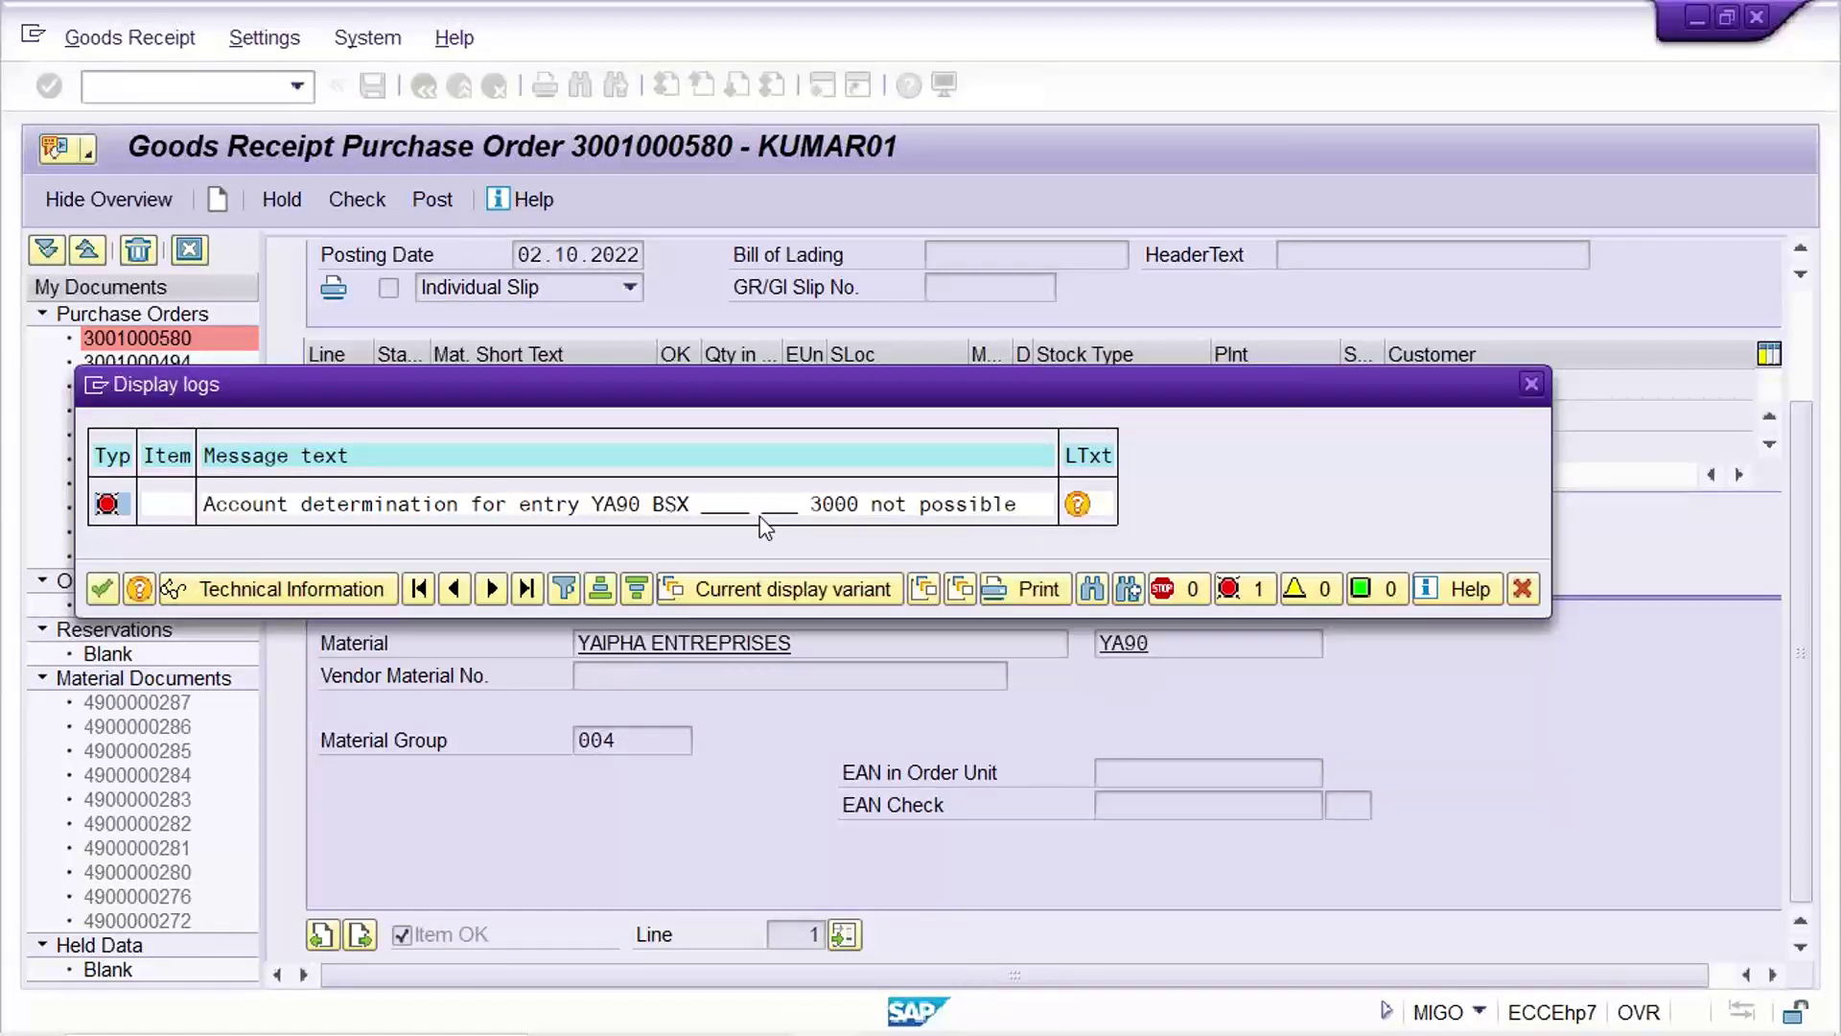
Step: Read the long text of the BSX account determination error for YA90, then close the help and the message log
left_click(1078, 505)
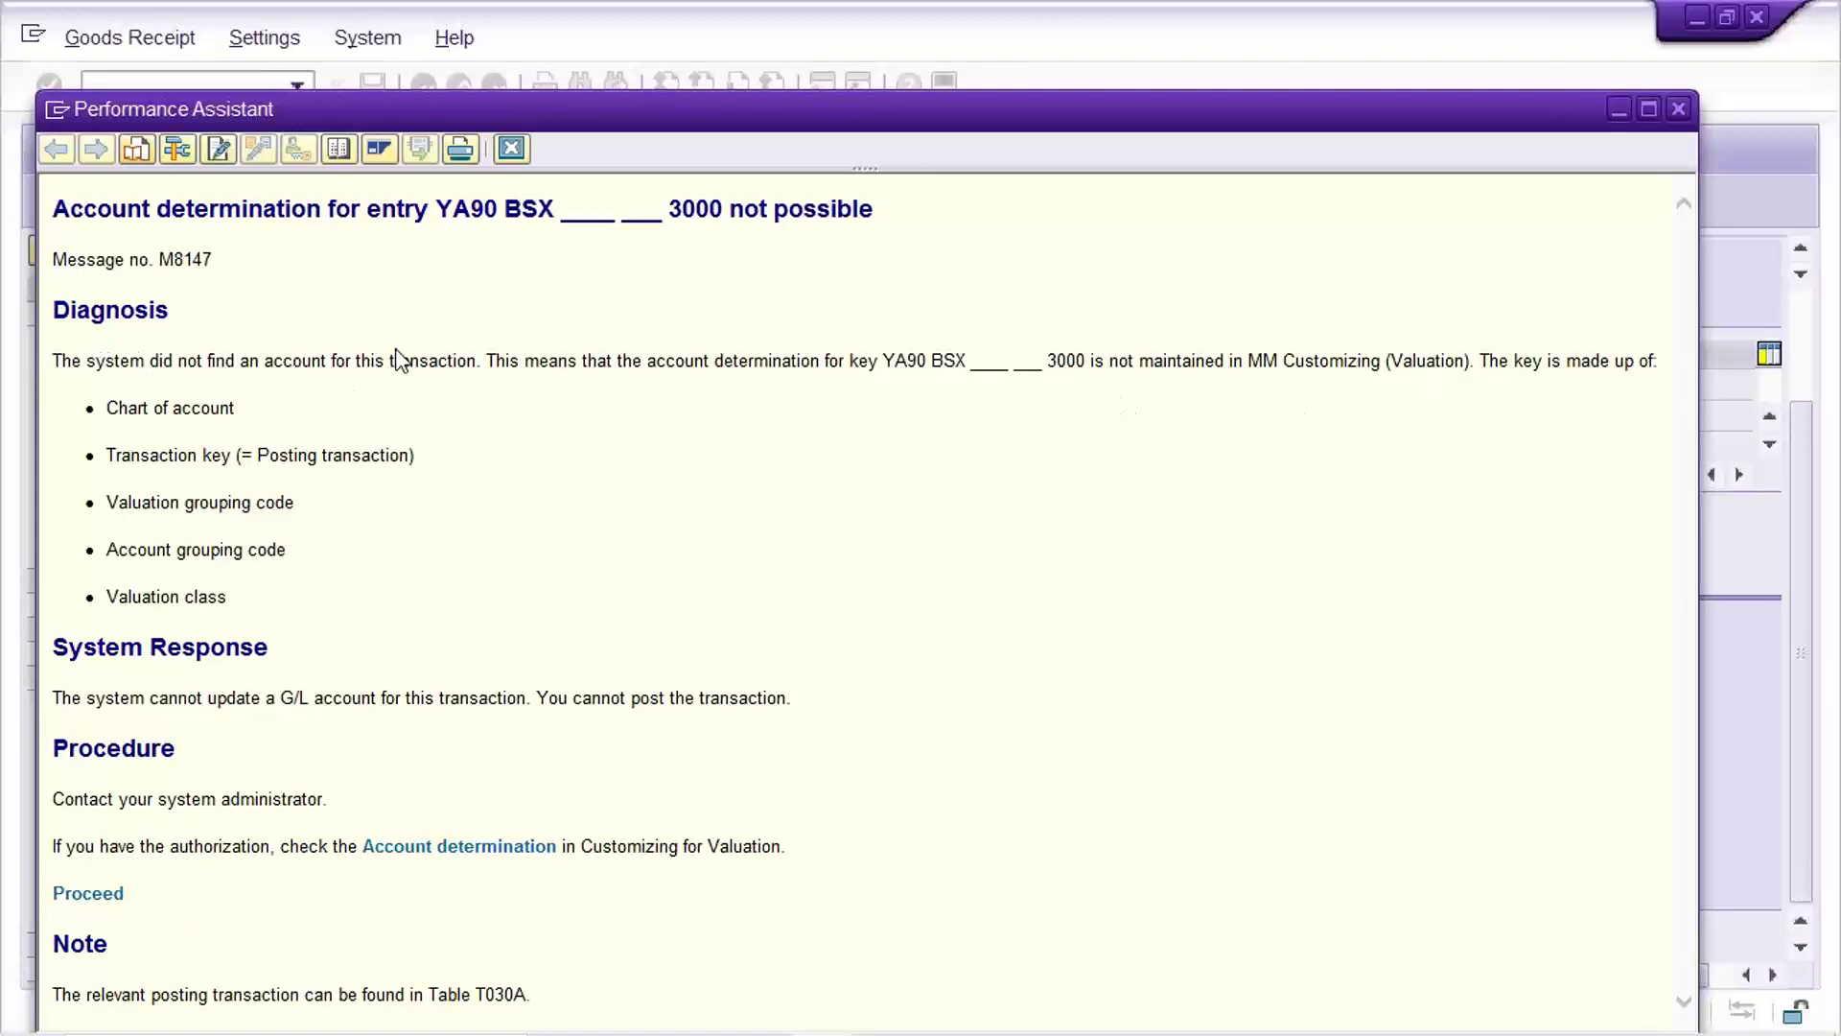
double_click(462, 207)
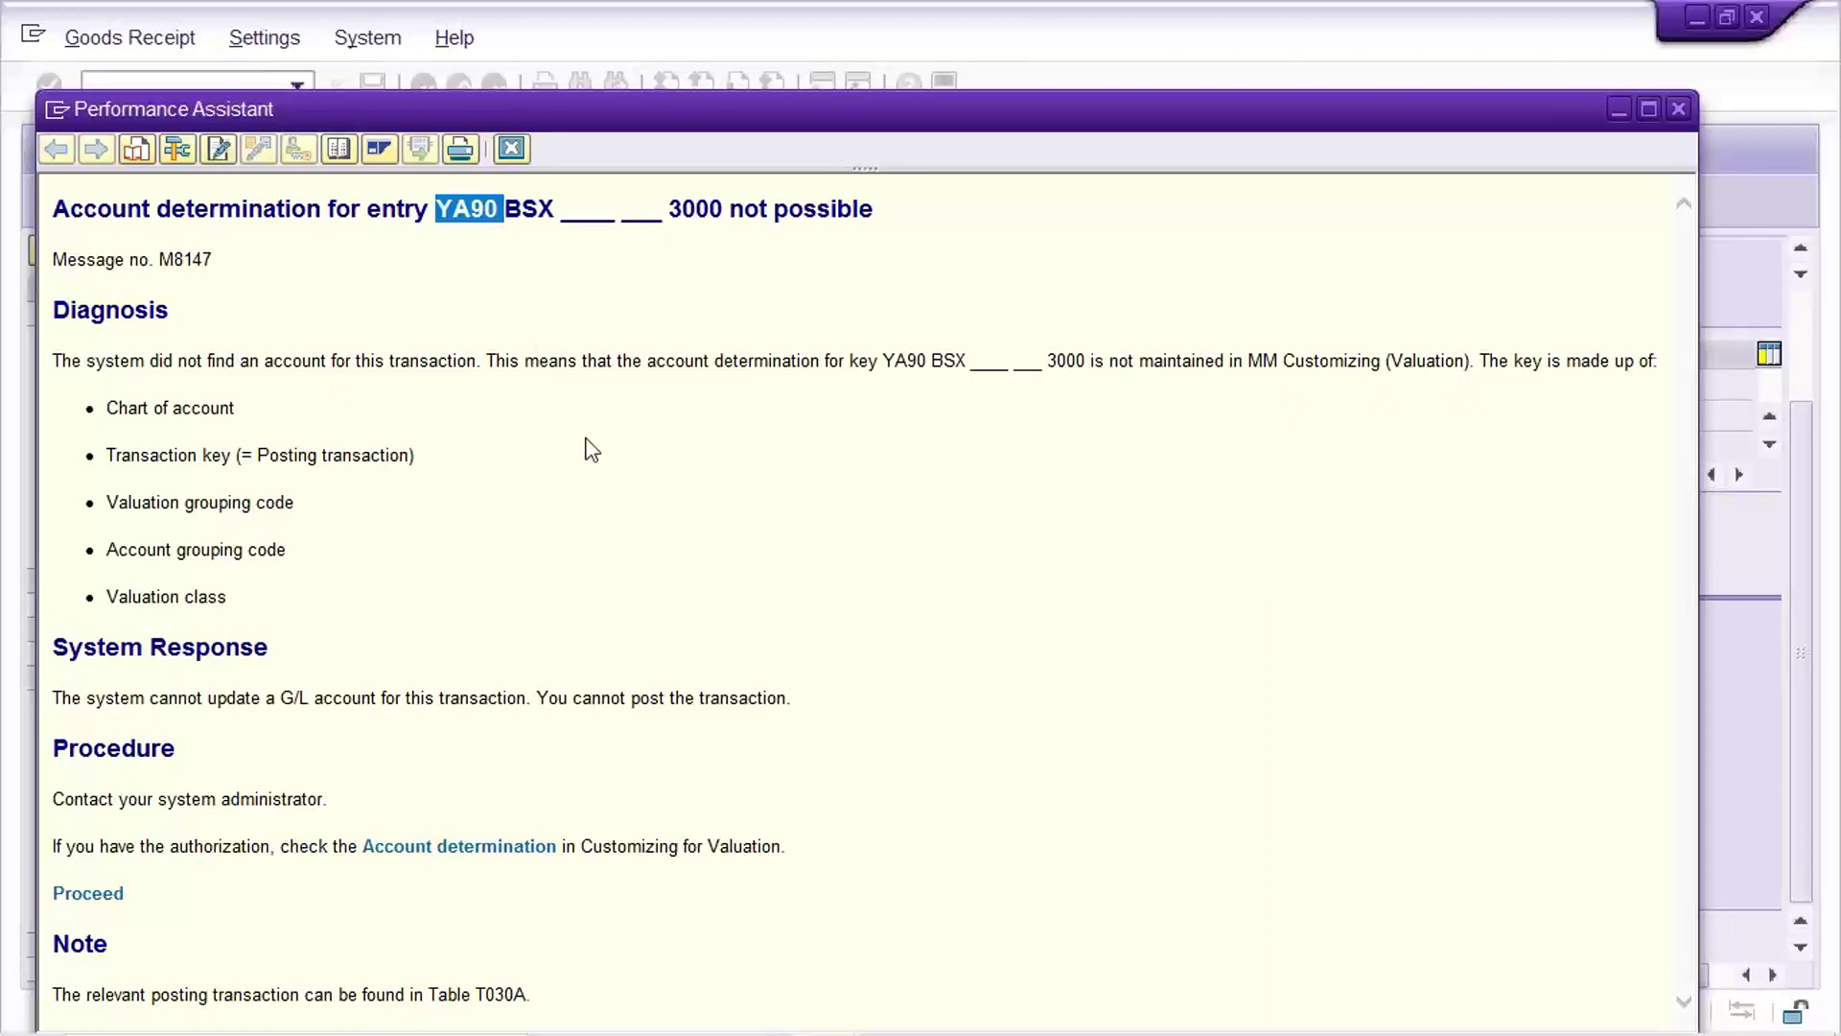
left_click(511, 147)
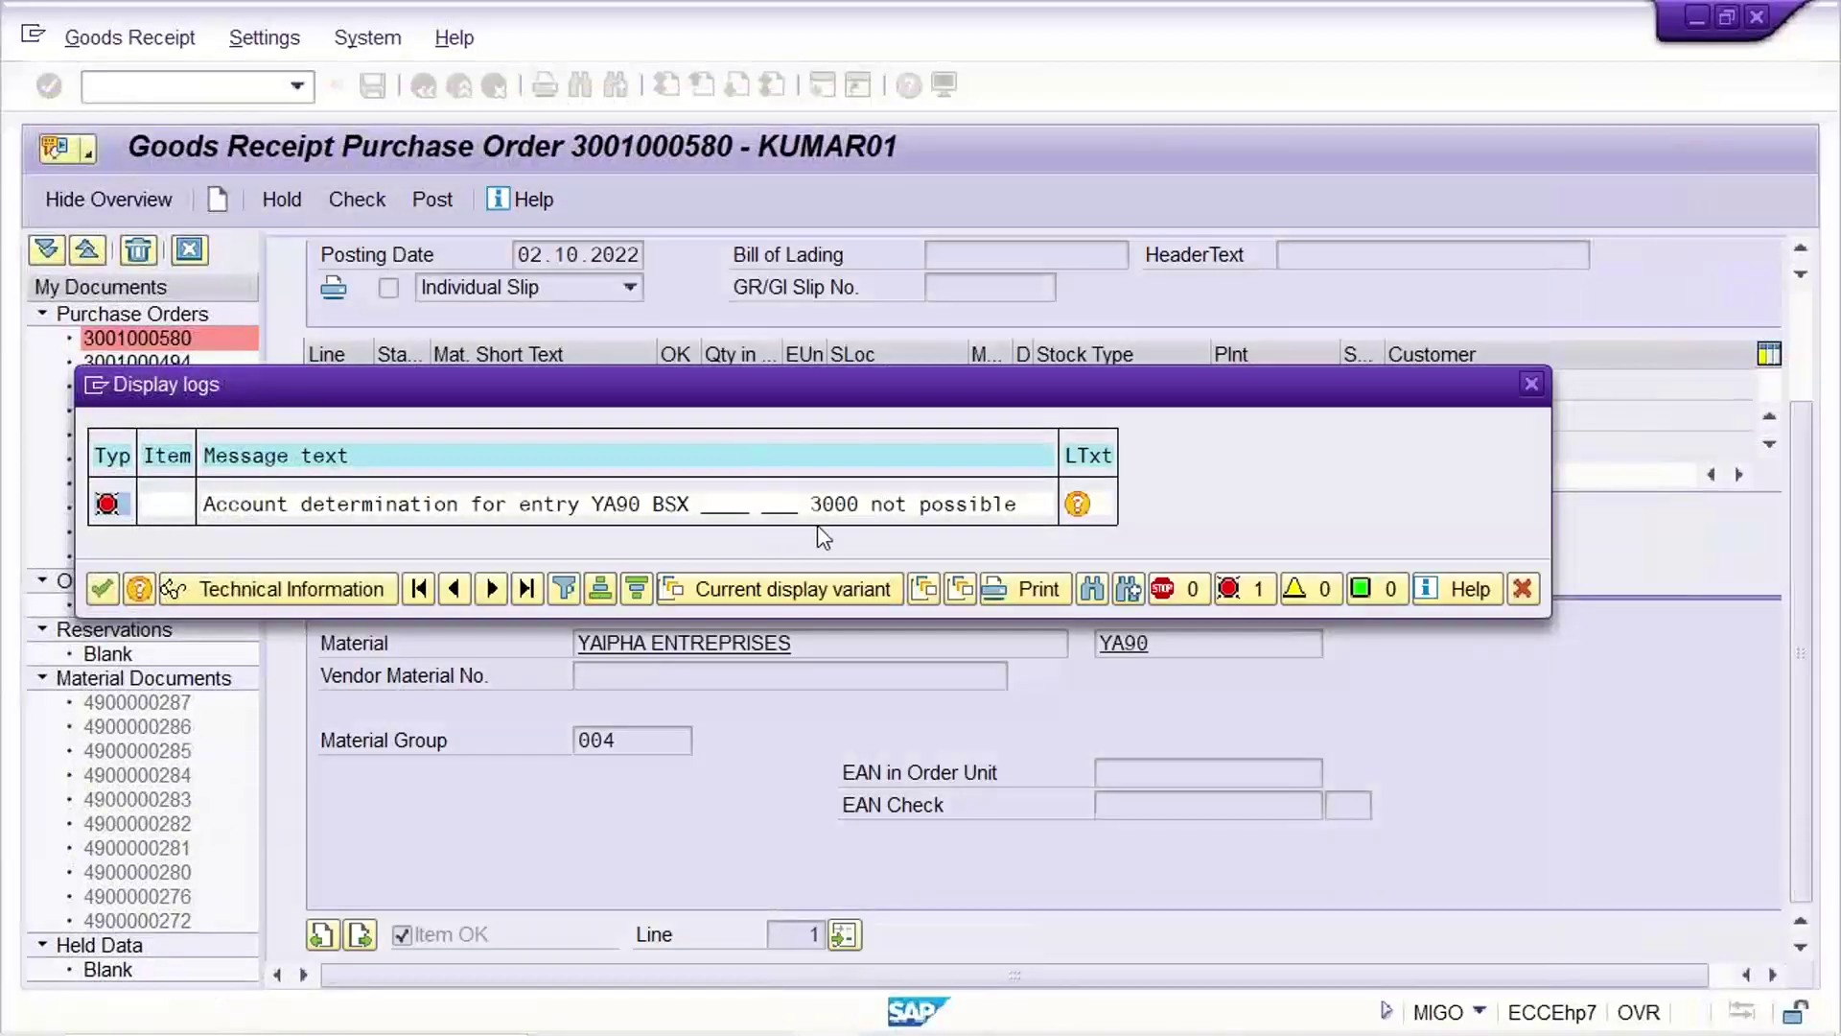
left_click(1531, 384)
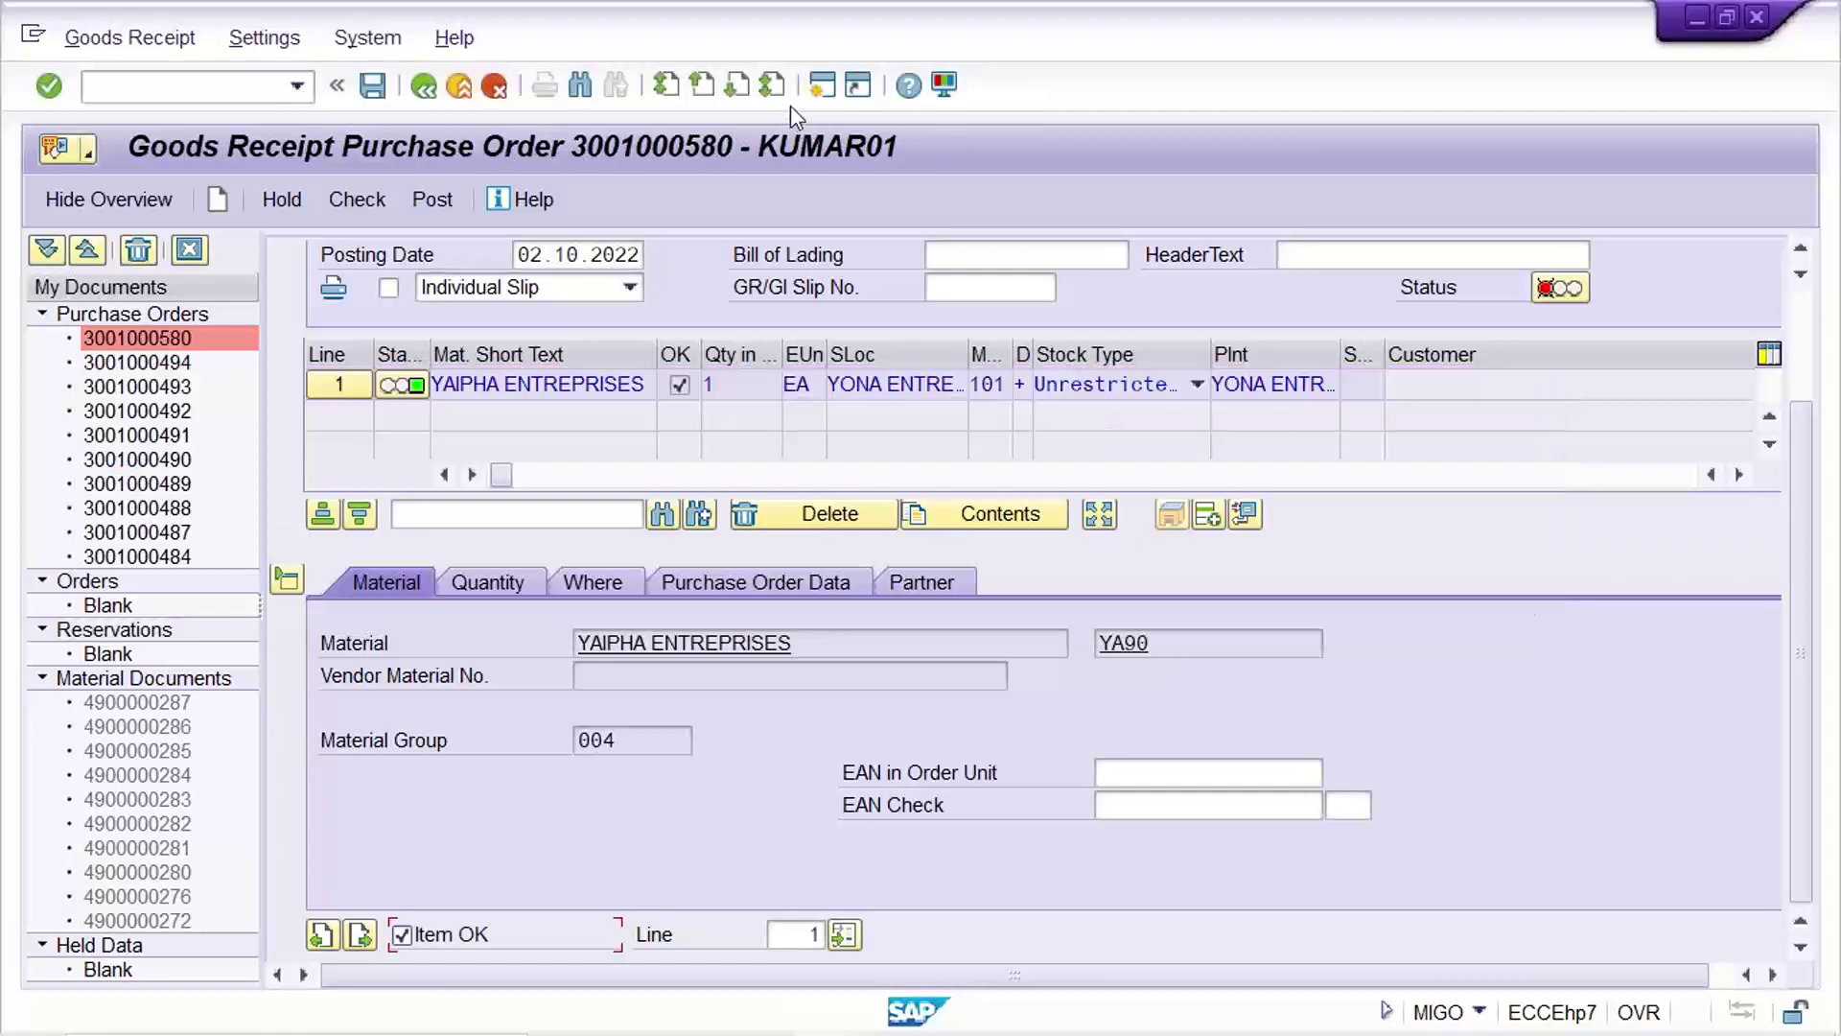
Step: Switch to the OBYC session and review the valuation modifiers, valuation classes and accounts assigned for transaction WRX
left_click(824, 1007)
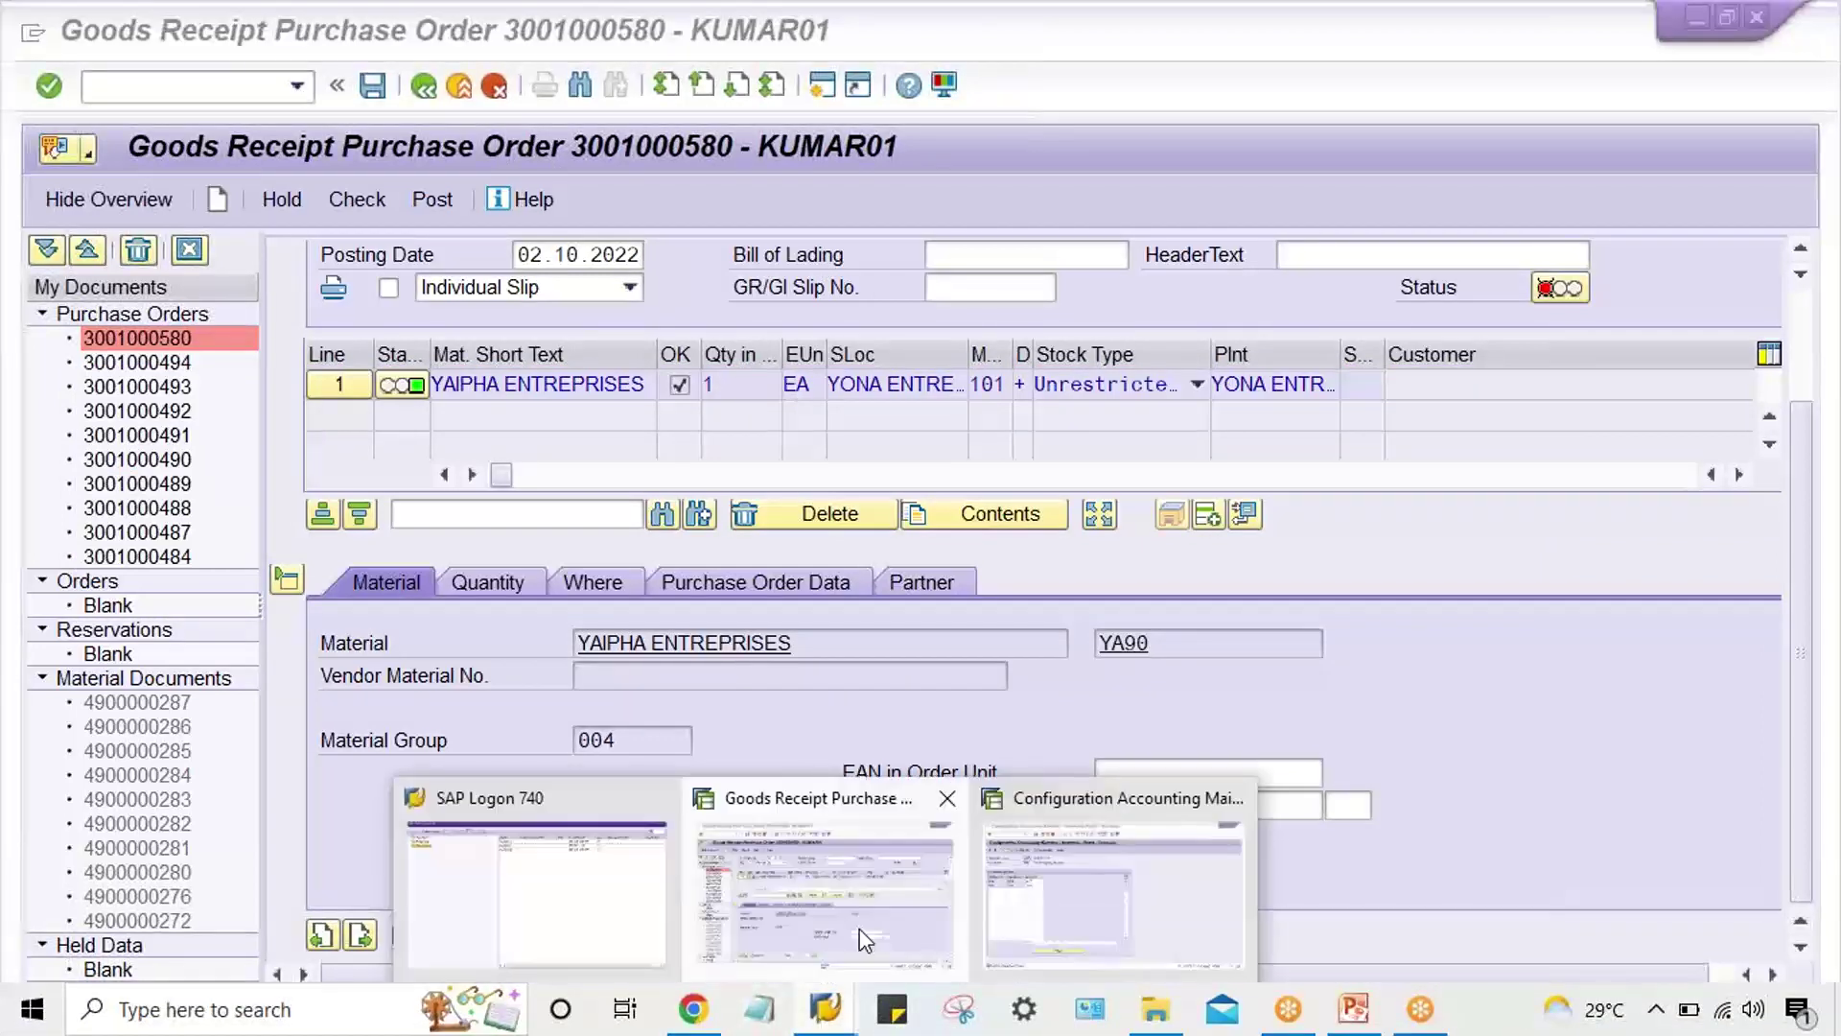
left_click(1086, 929)
left_click(91, 448)
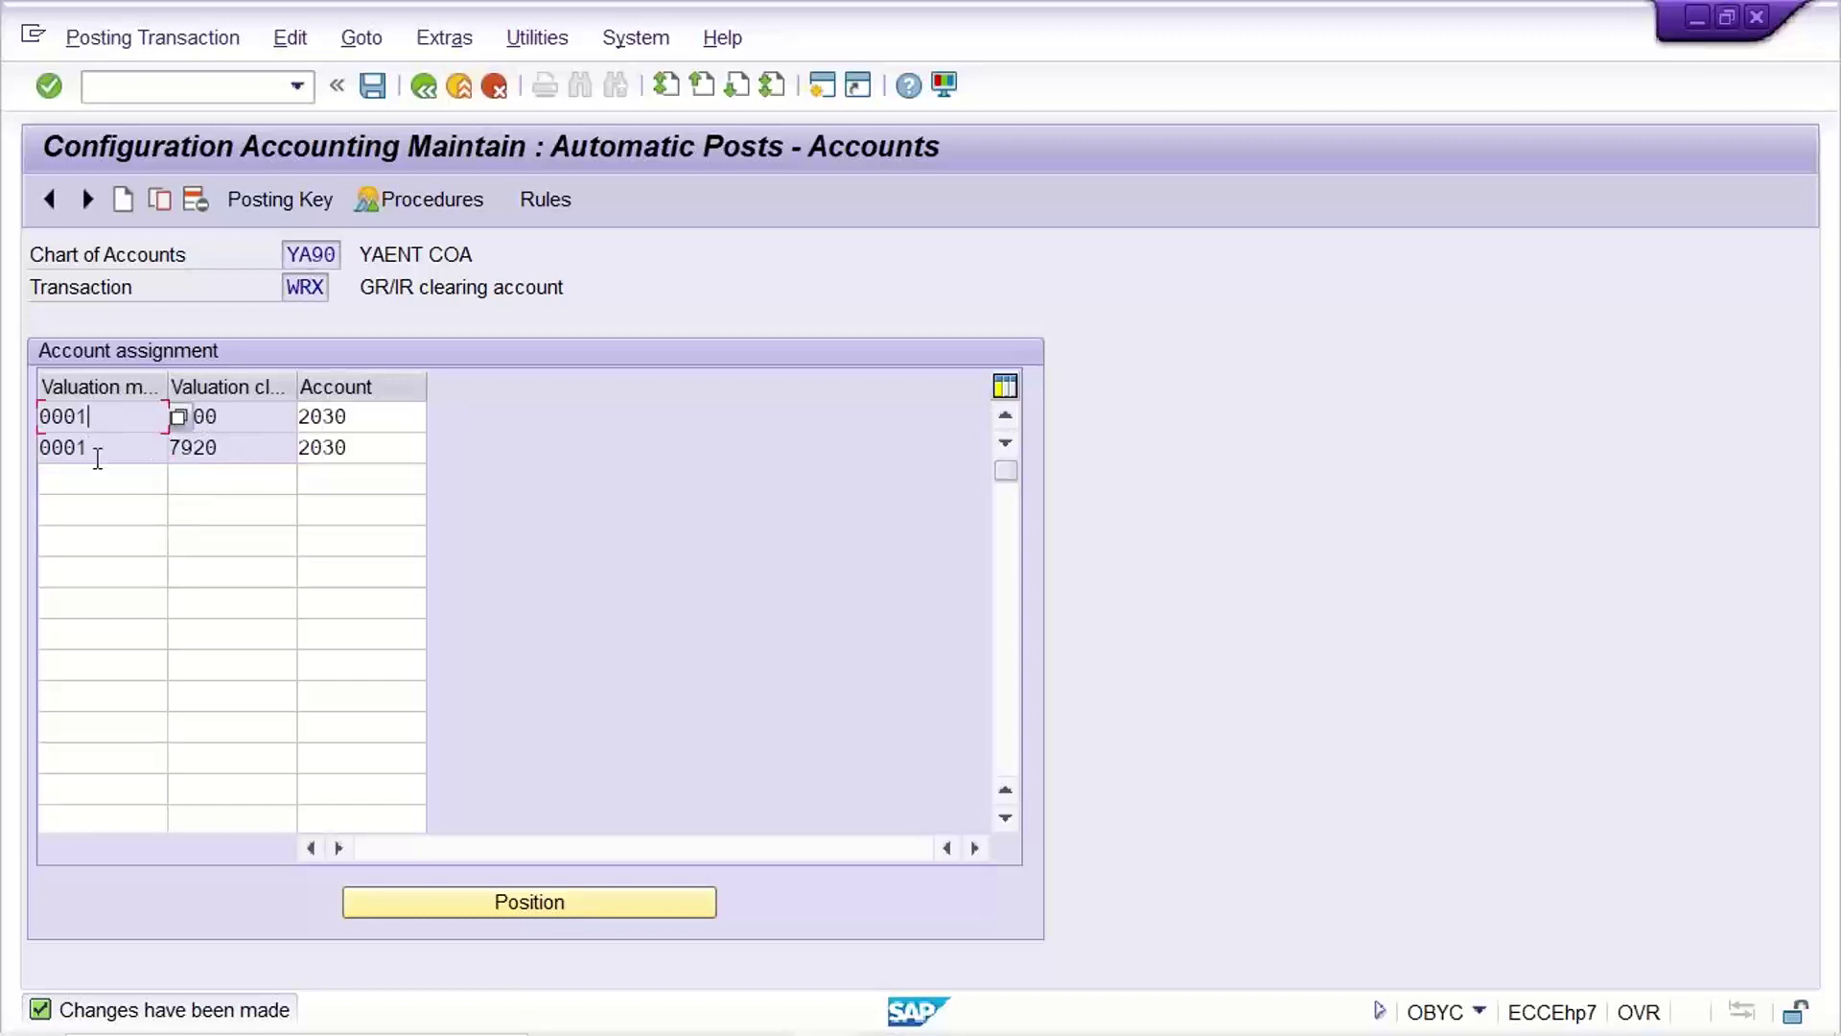
left_click(247, 444)
left_click(248, 419)
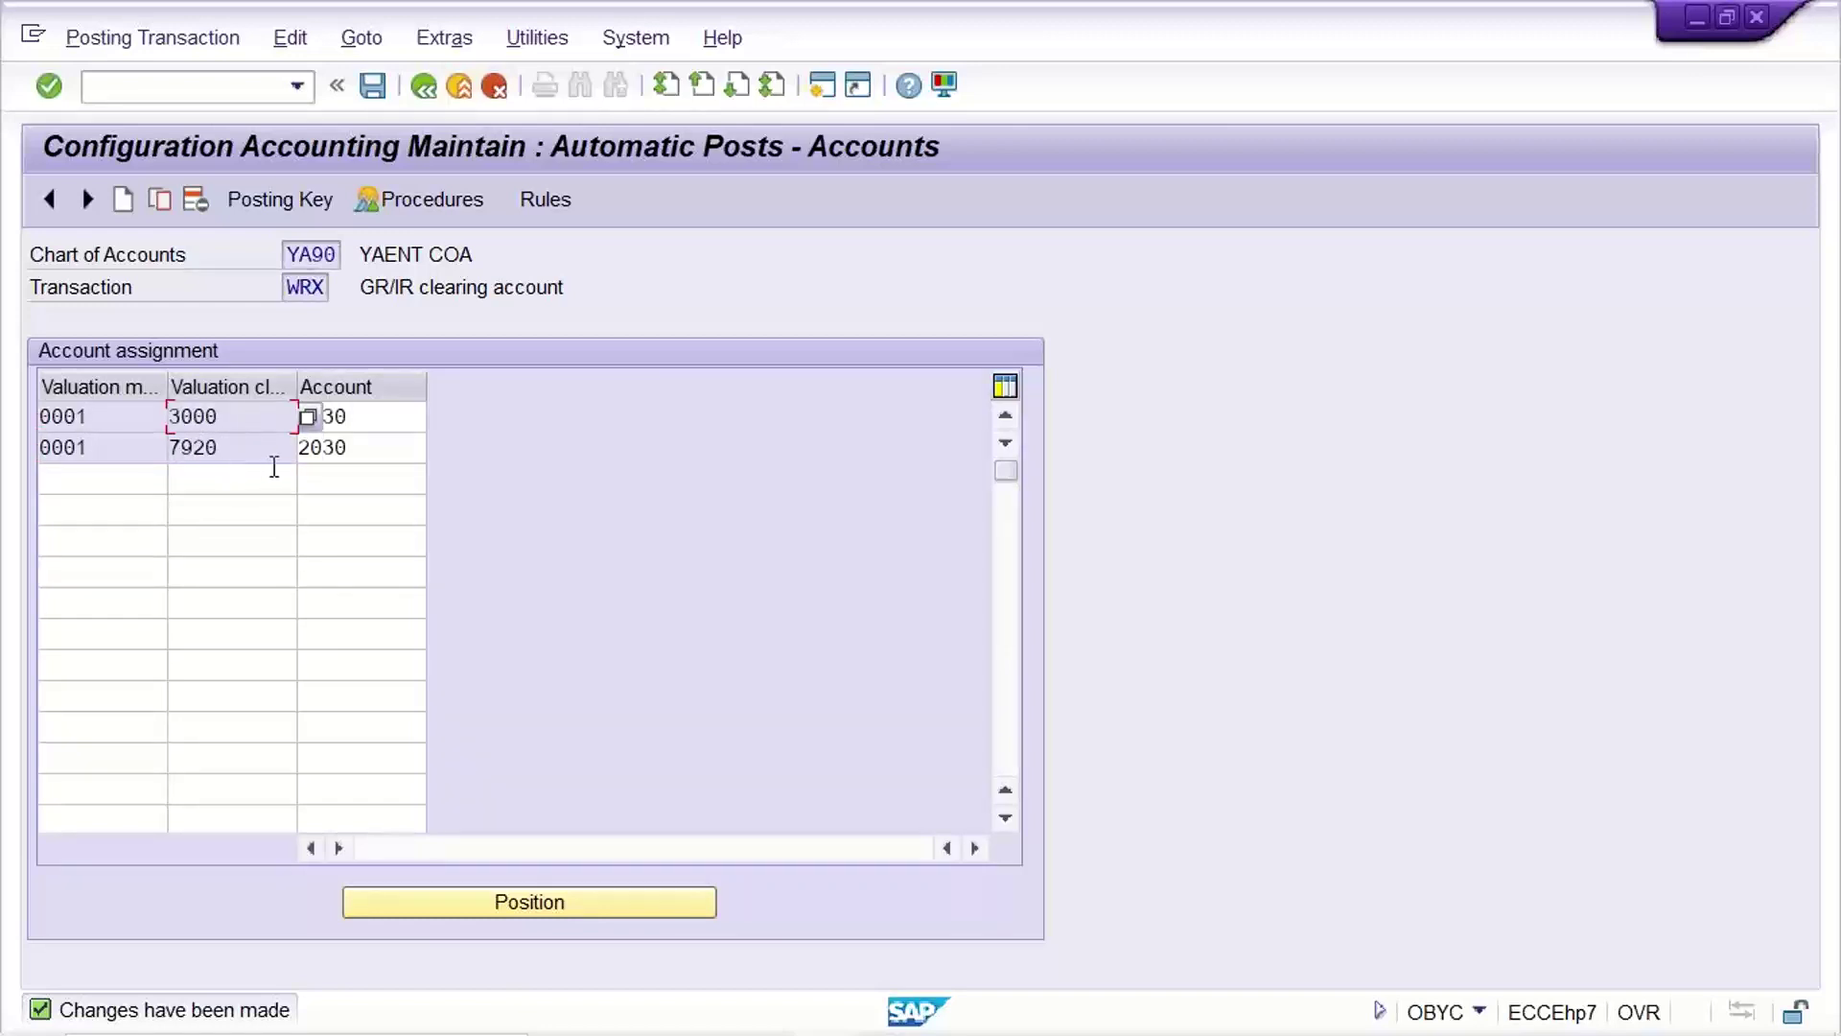
left_click(382, 410)
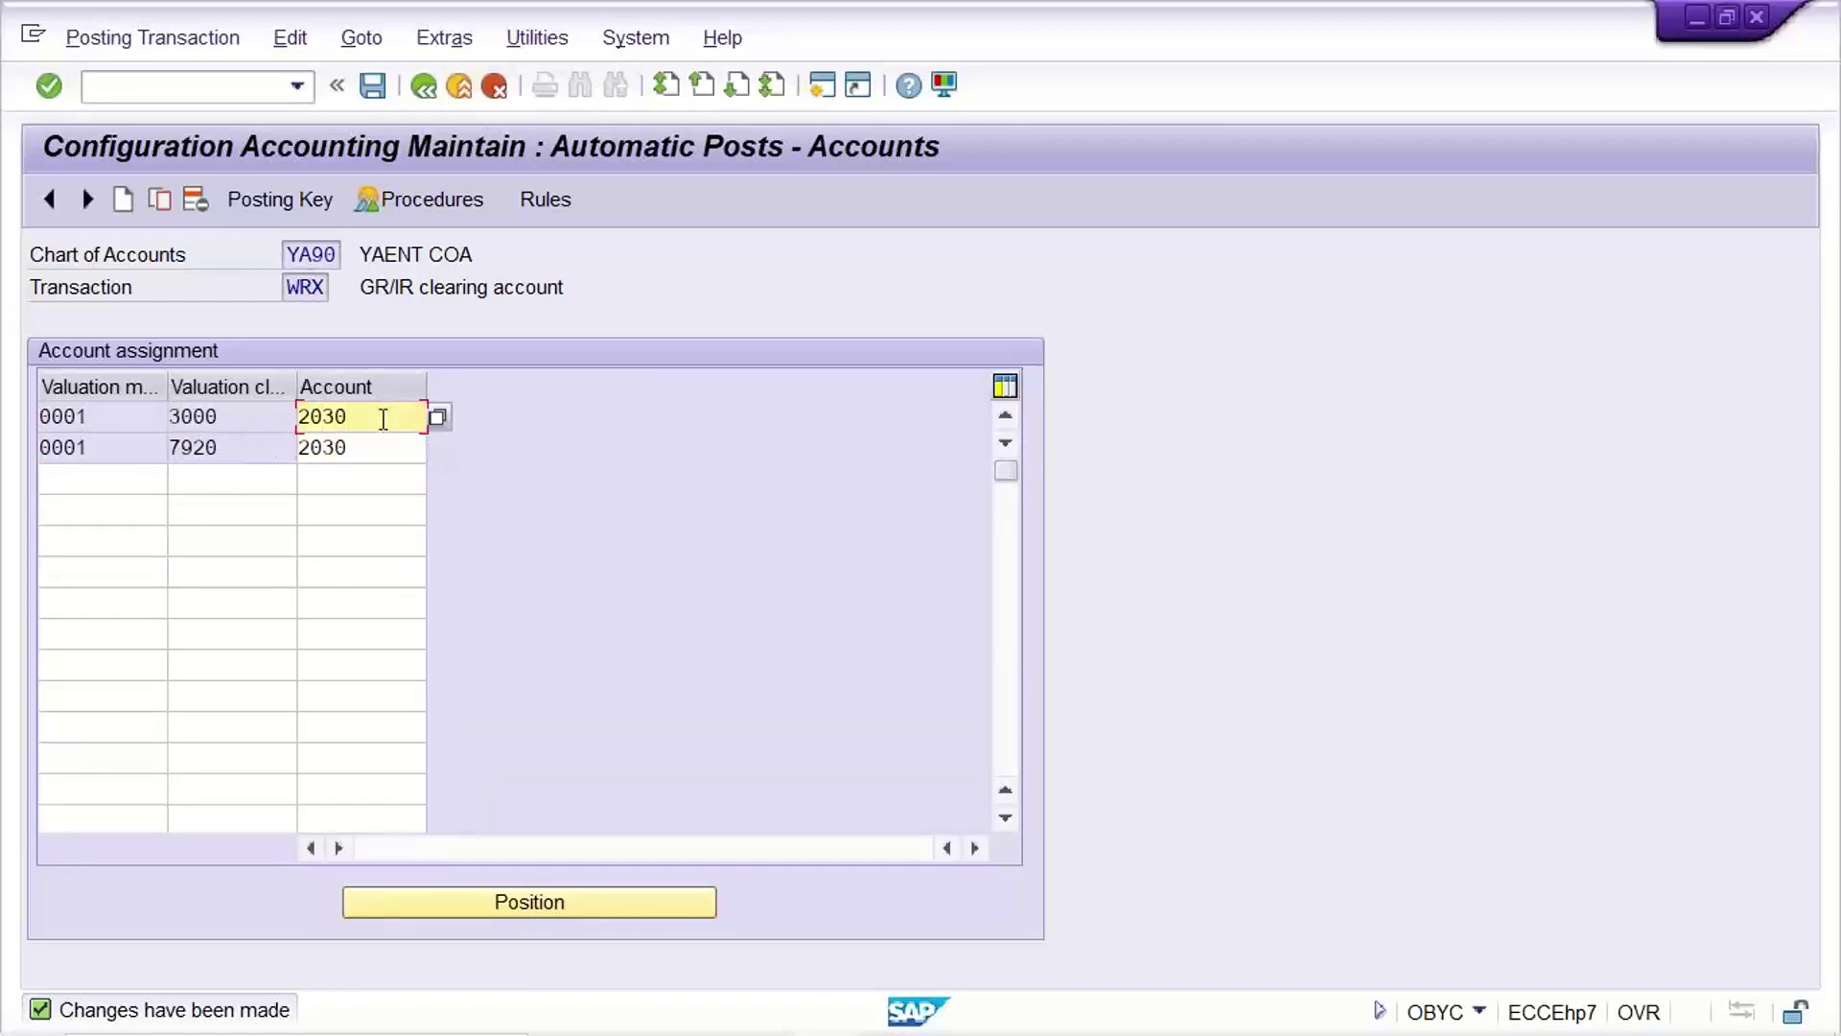
left_click(218, 417)
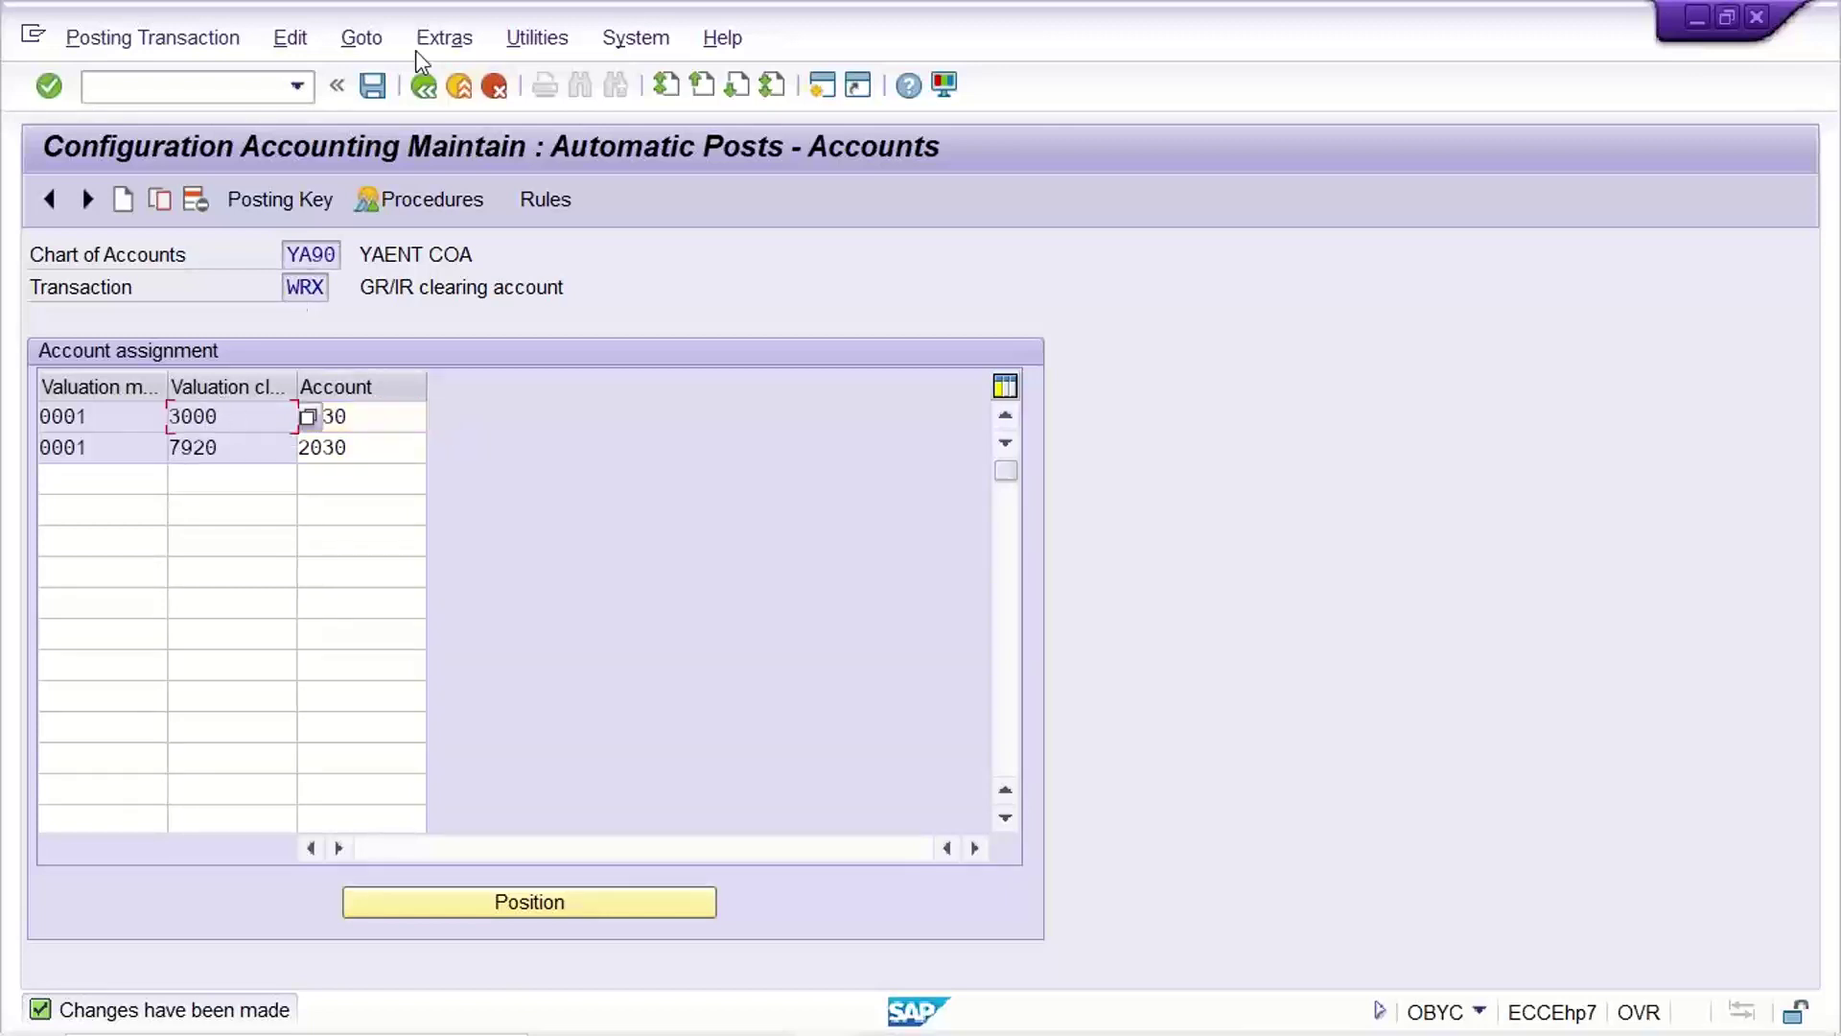
Step: Return to the procedures list, open Inventory posting (BSX) for chart of accounts YA90 and review its account assignments
left_click(413, 90)
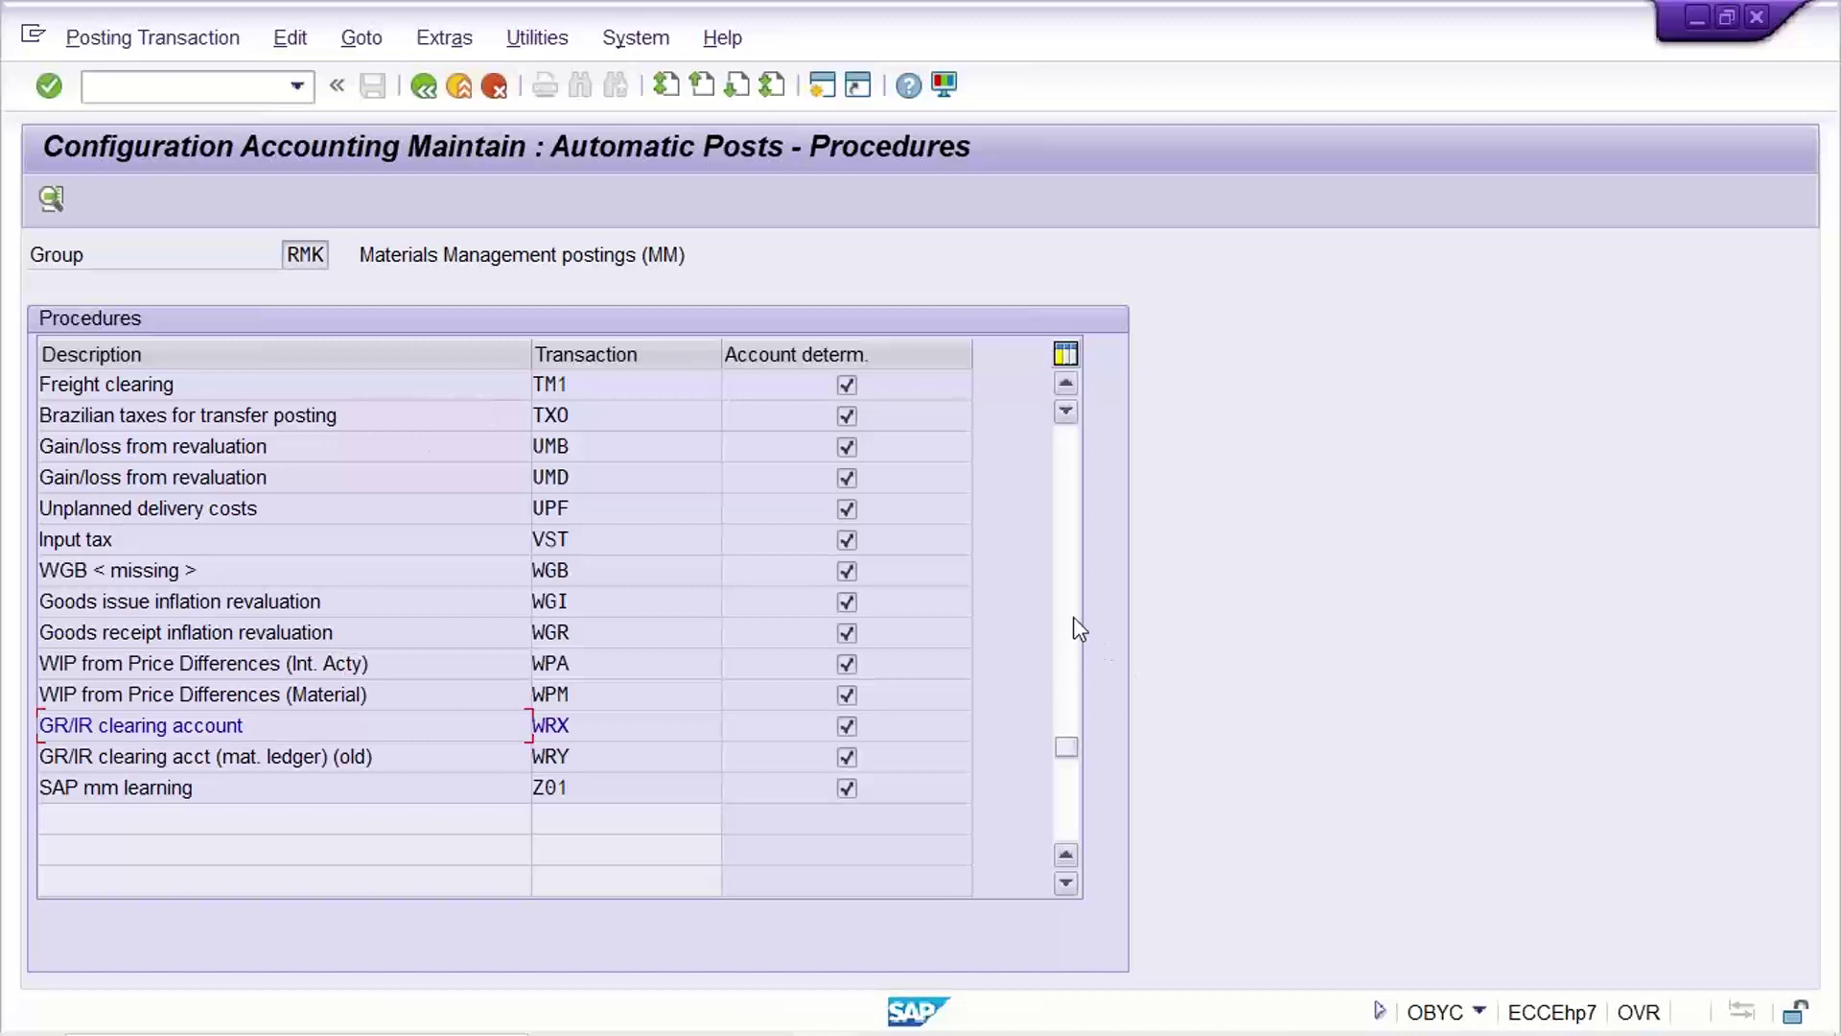
left_click(1067, 714)
left_click_drag(1069, 640, 1067, 461)
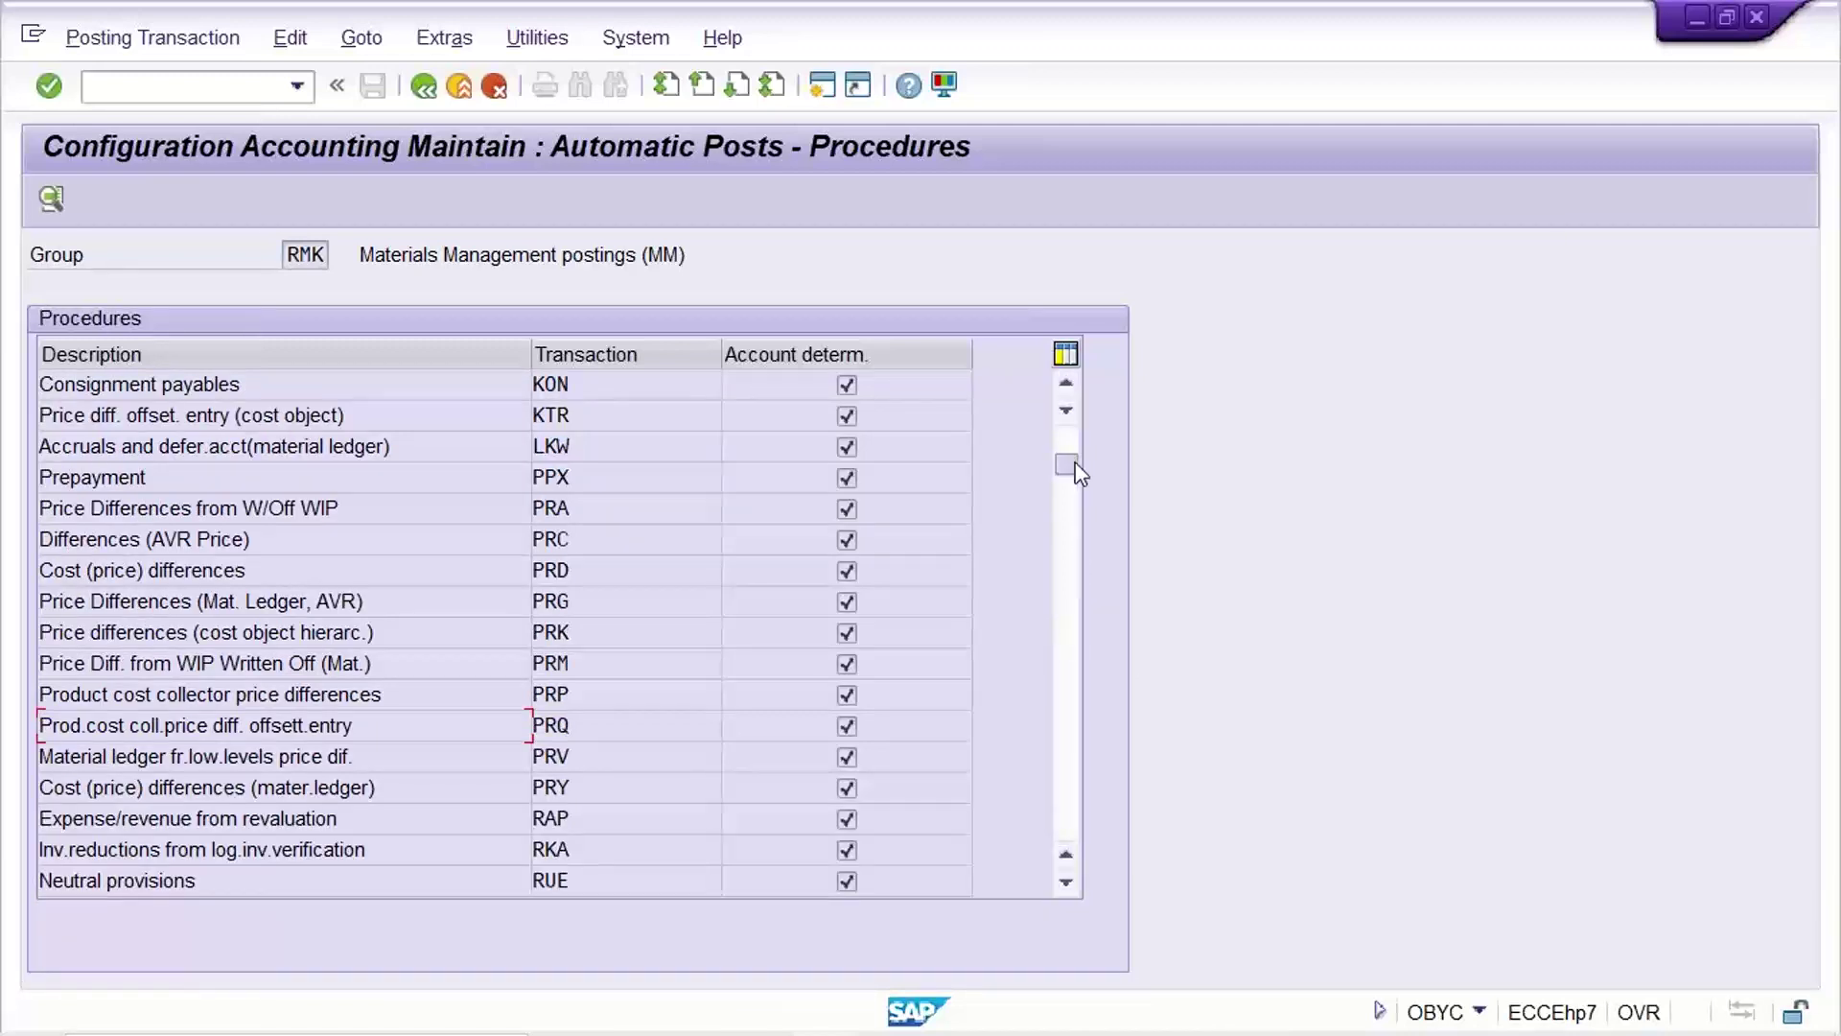
double_click(602, 570)
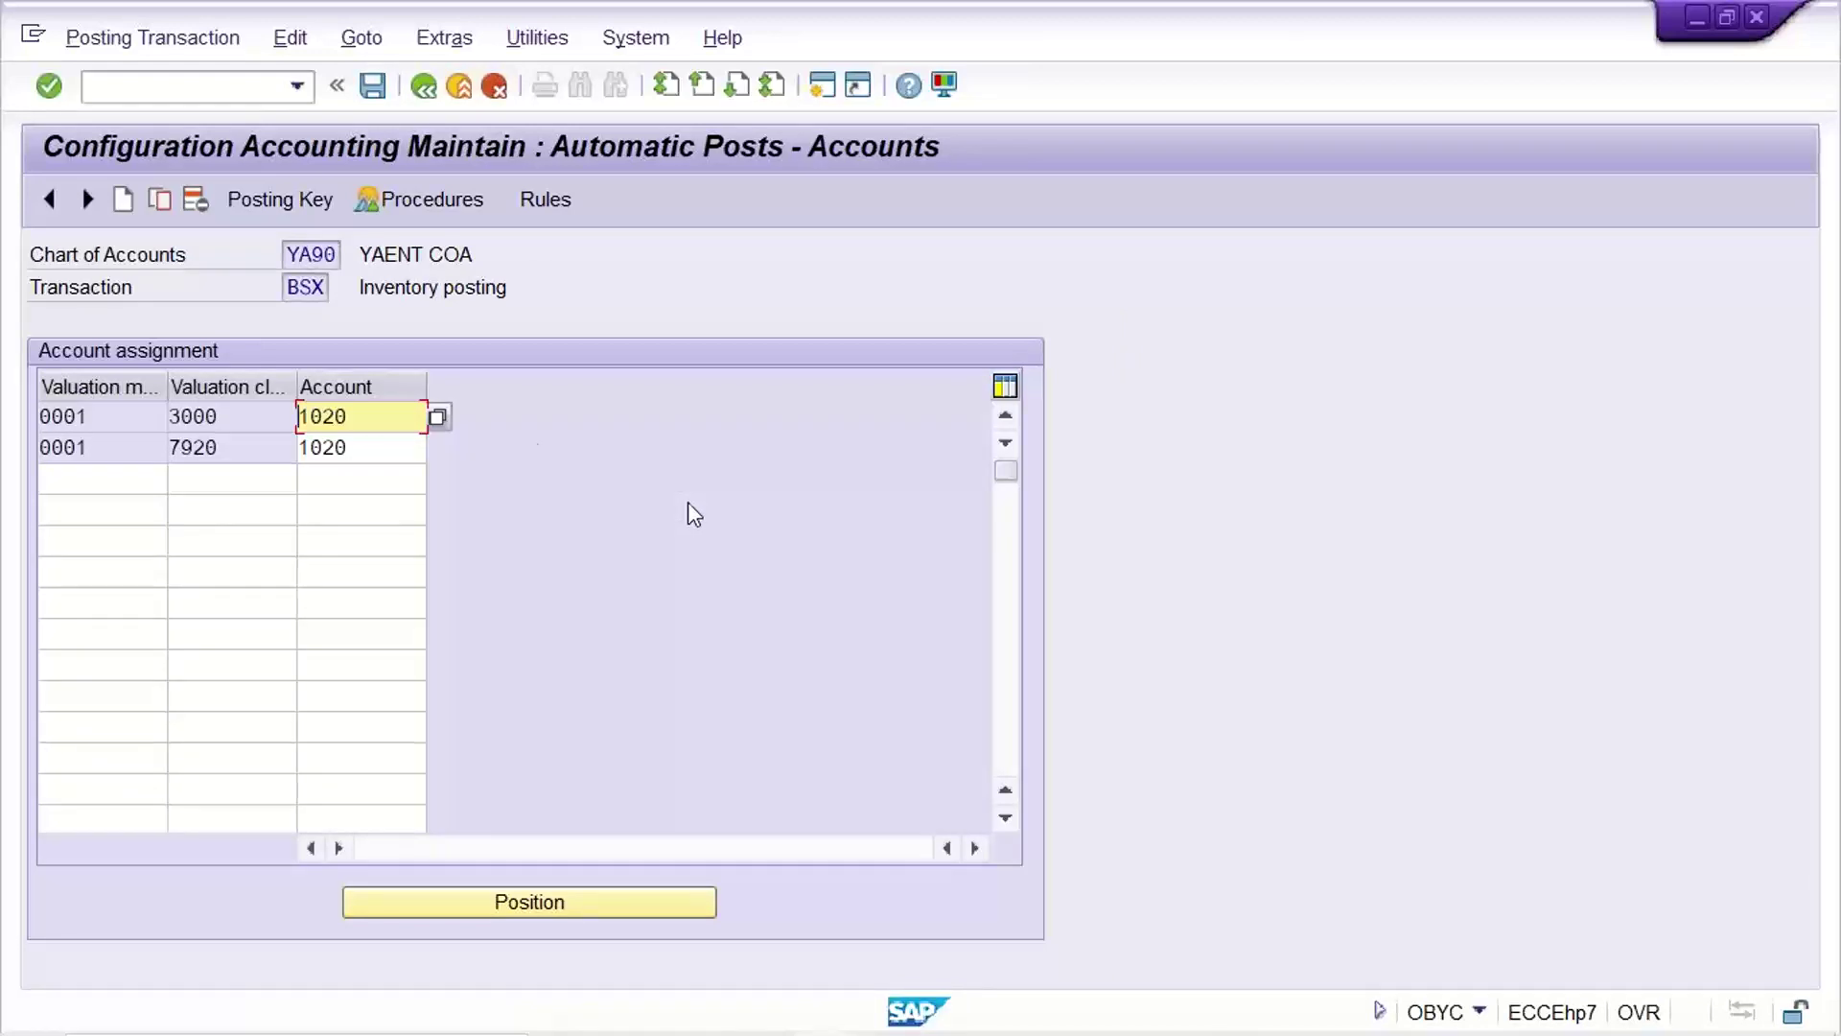
left_click_drag(475, 254, 222, 253)
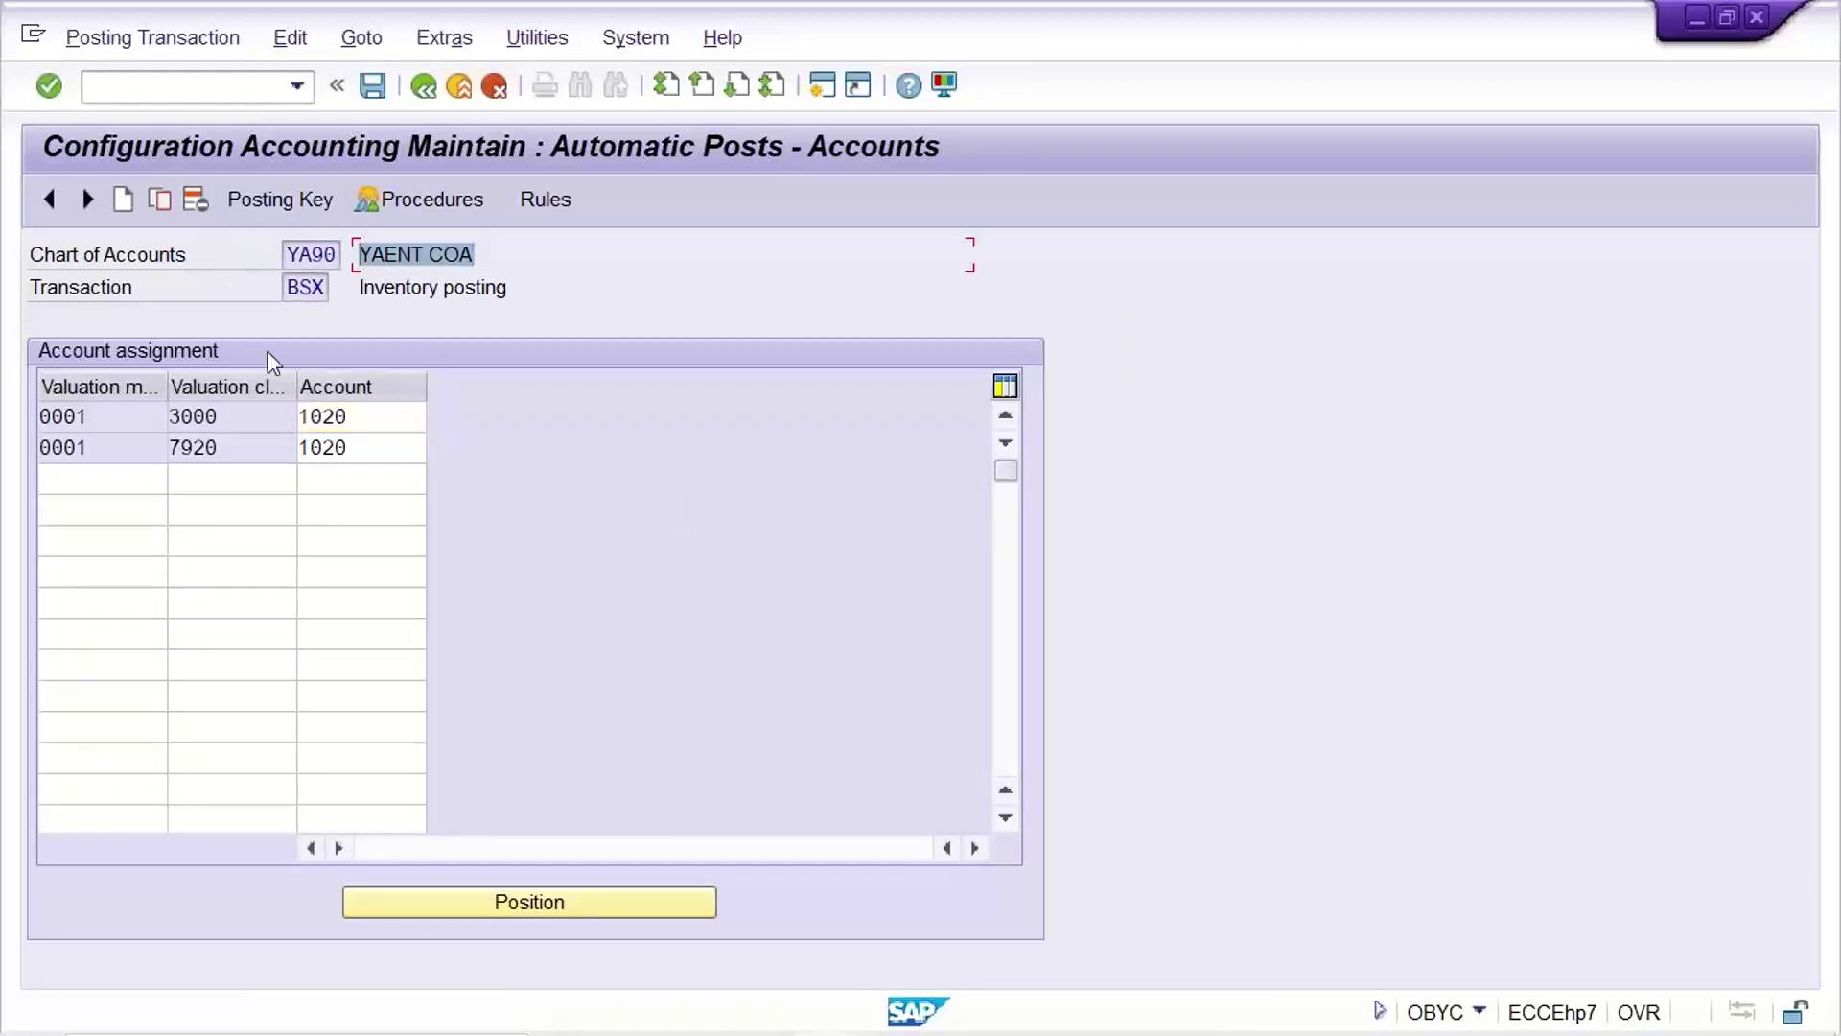
left_click(371, 417)
left_click(366, 447)
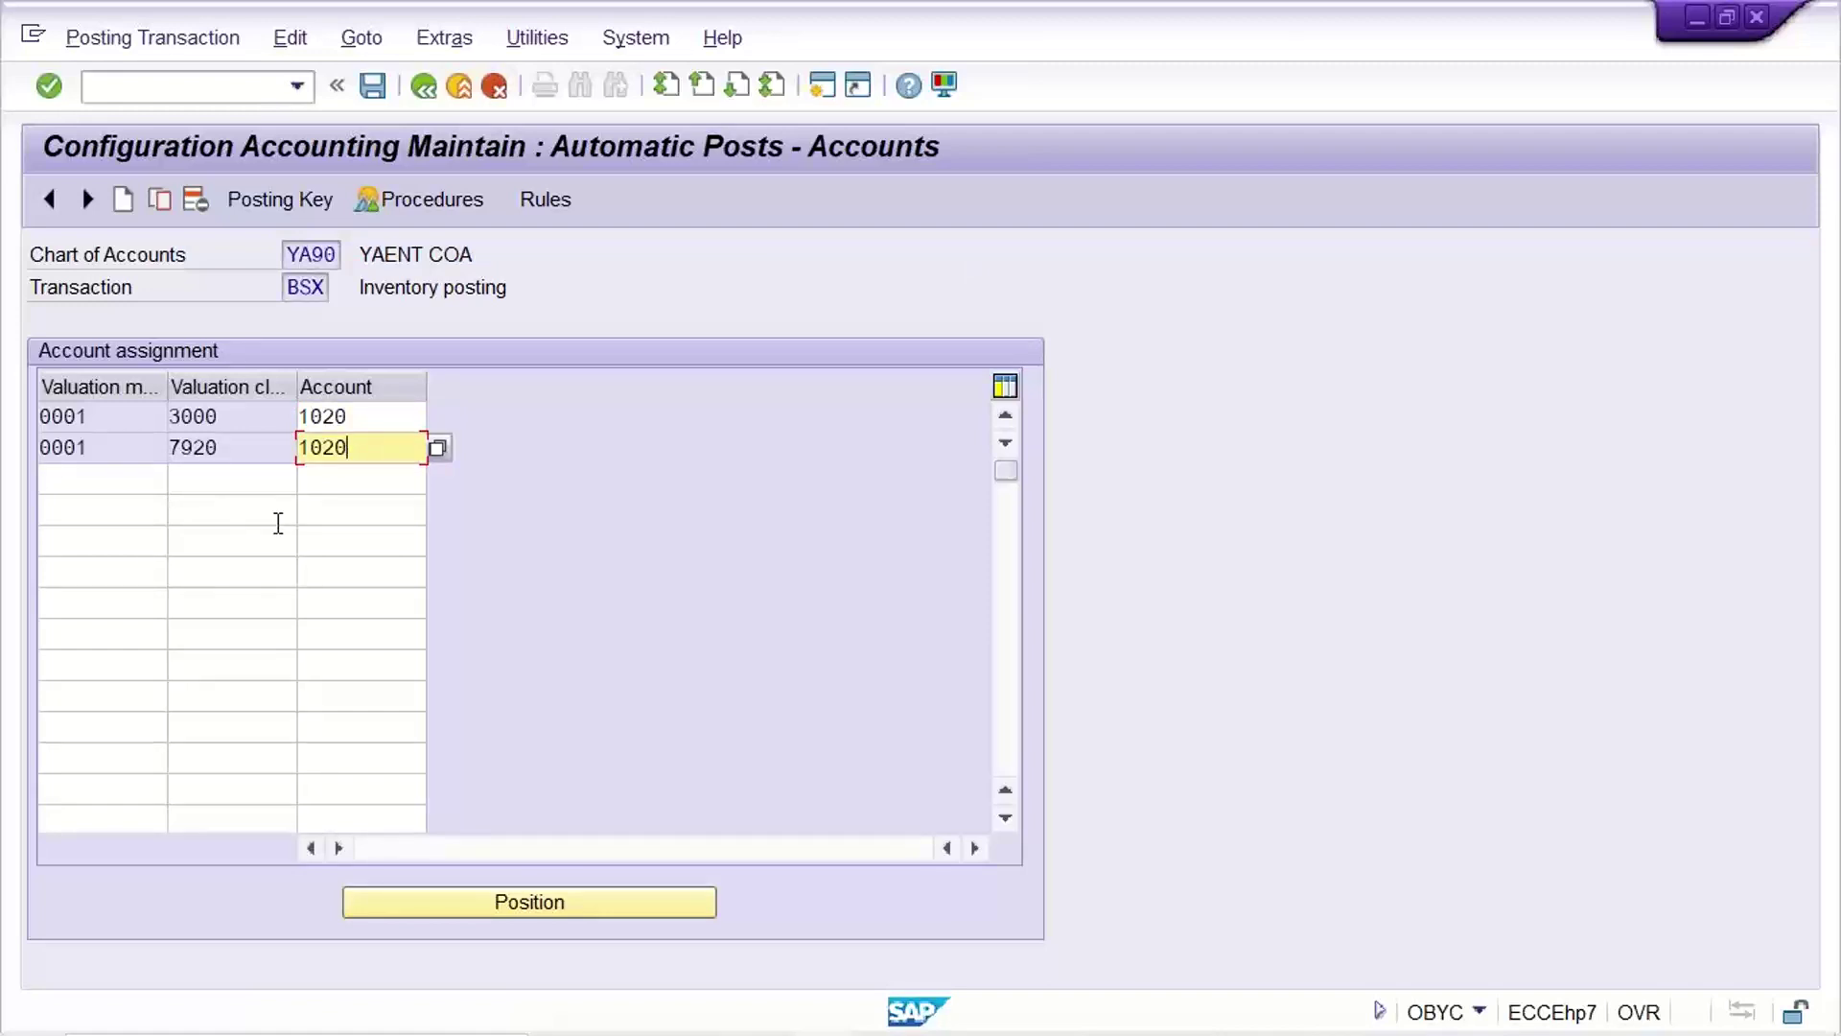
left_click(251, 416)
key("Return")
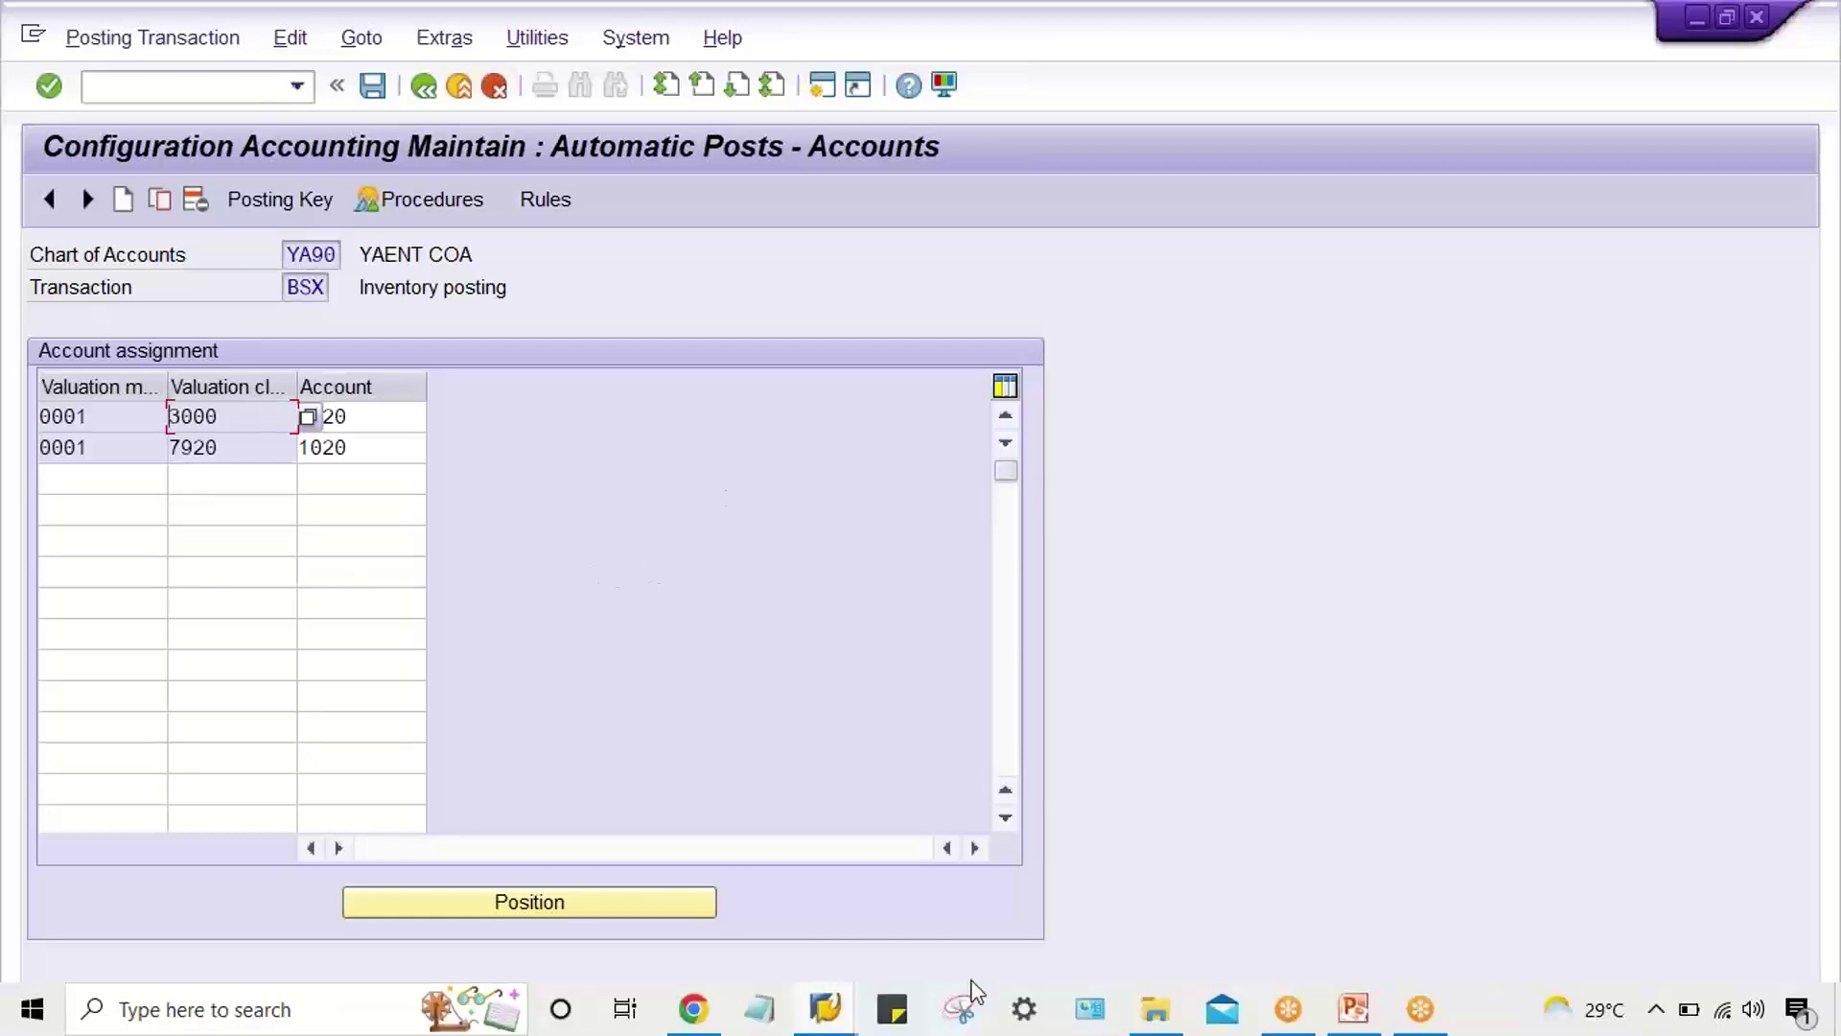
Step: Compare the goods receipt session with the BSX assignments, examining the valuation modifier and account of valuation class 3000
left_click(822, 1009)
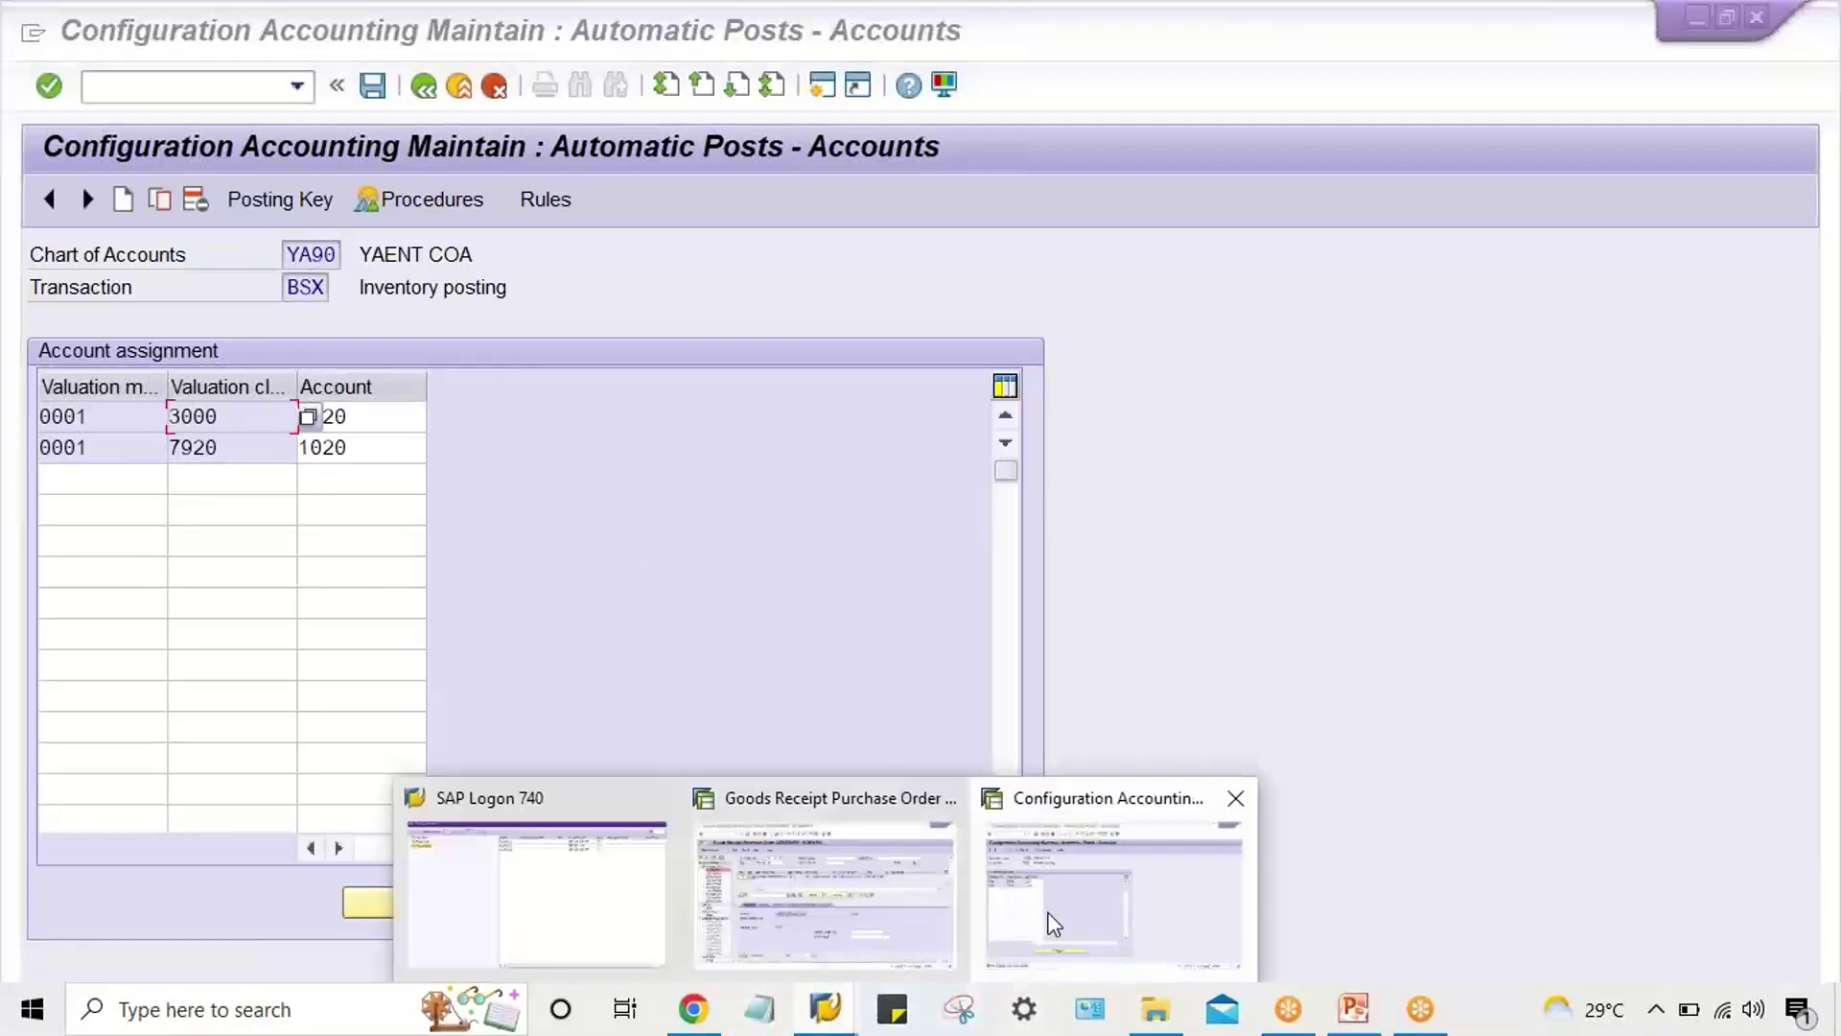
left_click(844, 913)
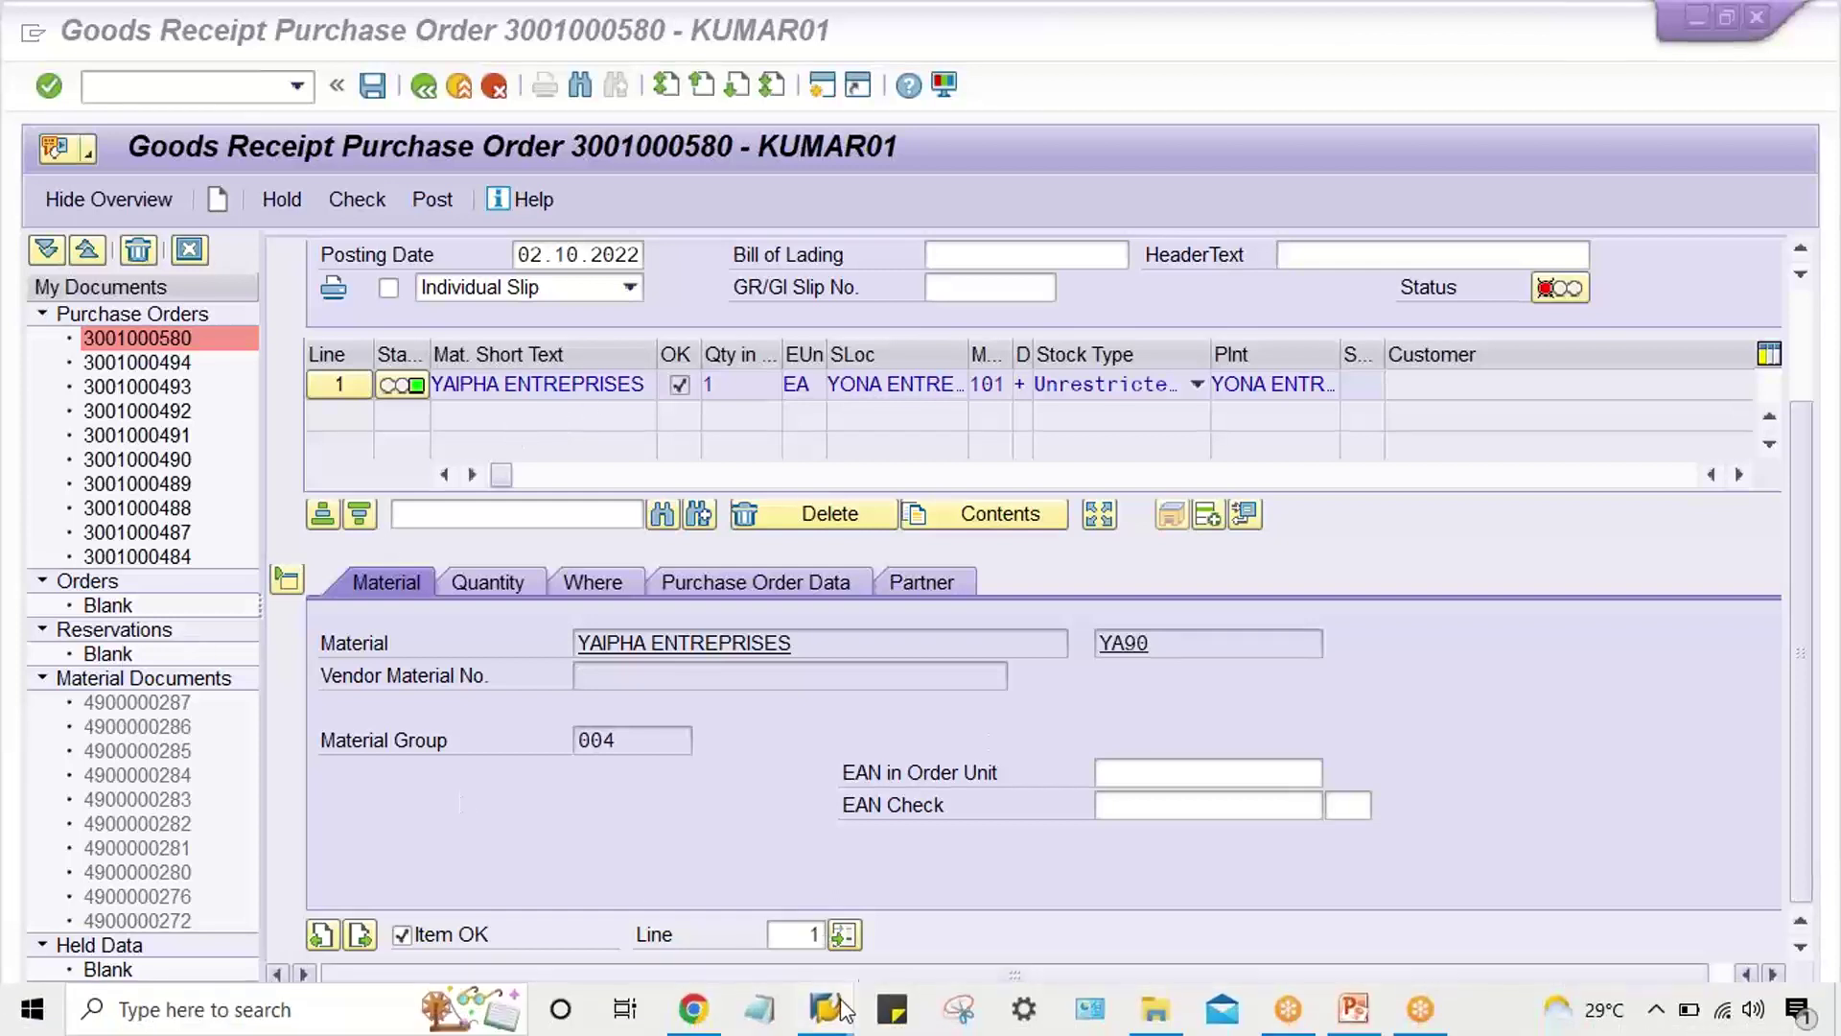
mouse_move(825, 1008)
left_click(1055, 906)
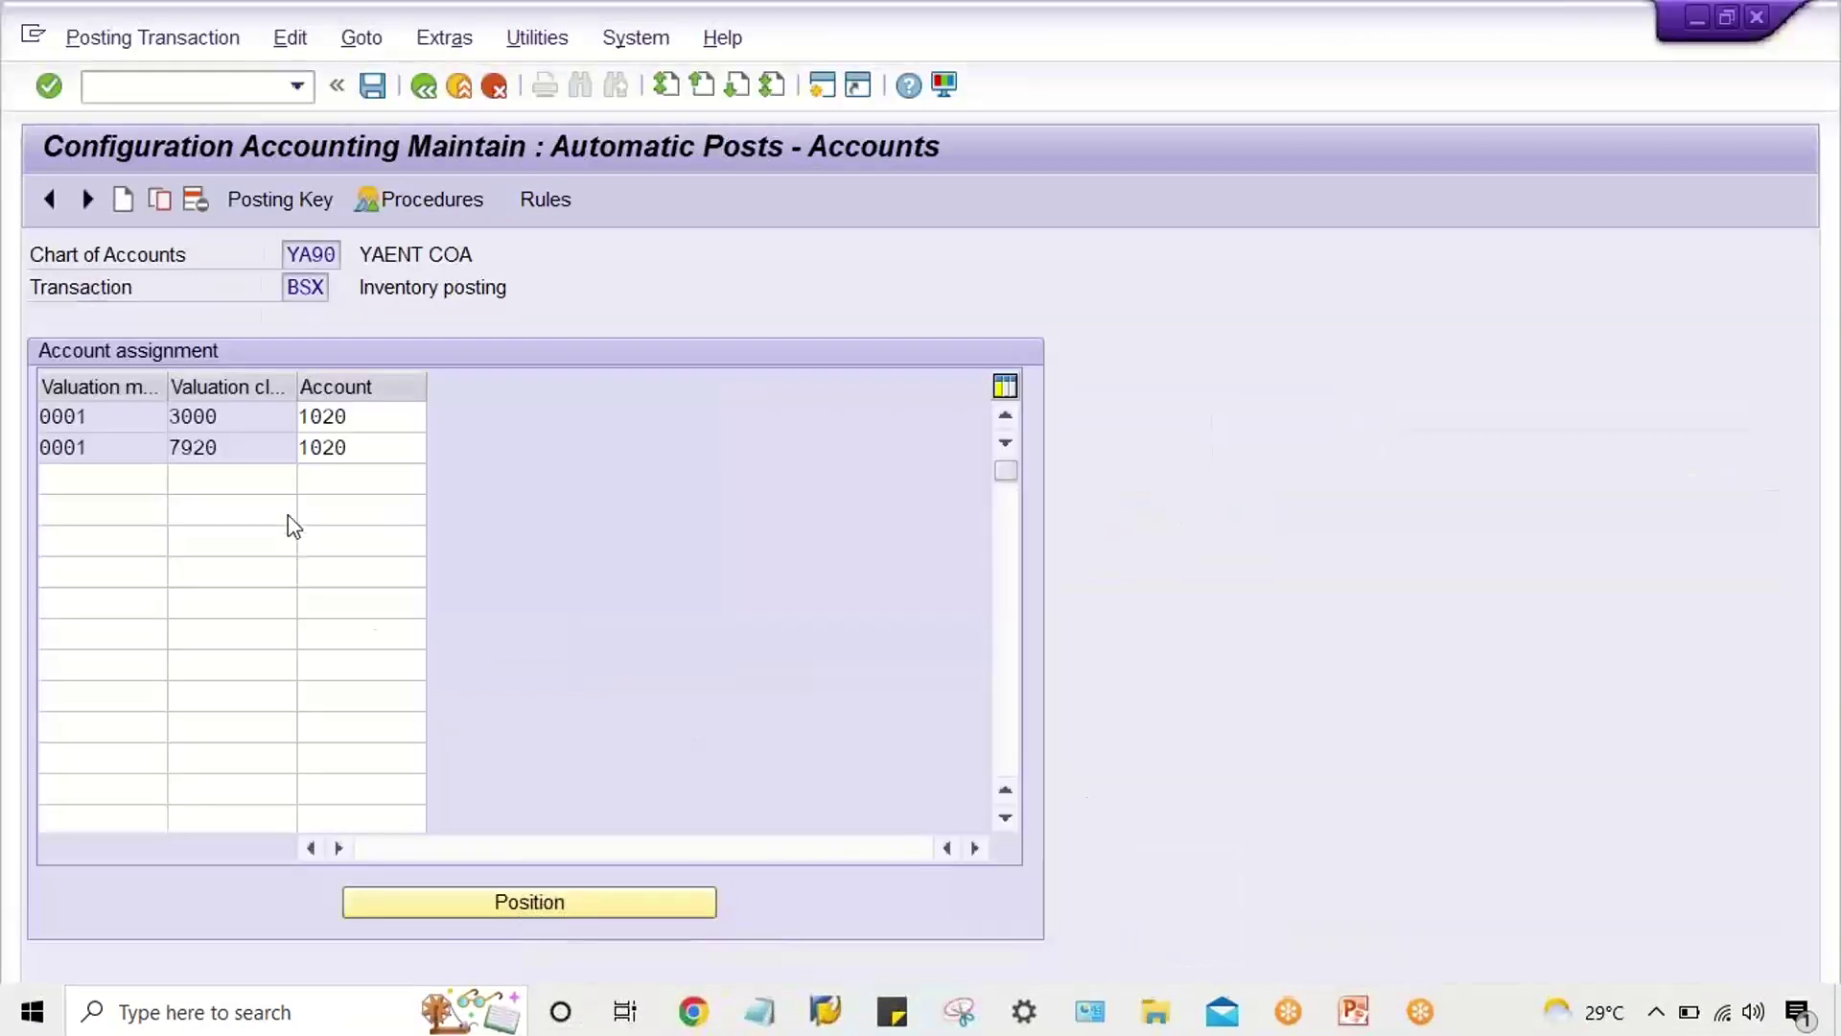
left_click(100, 415)
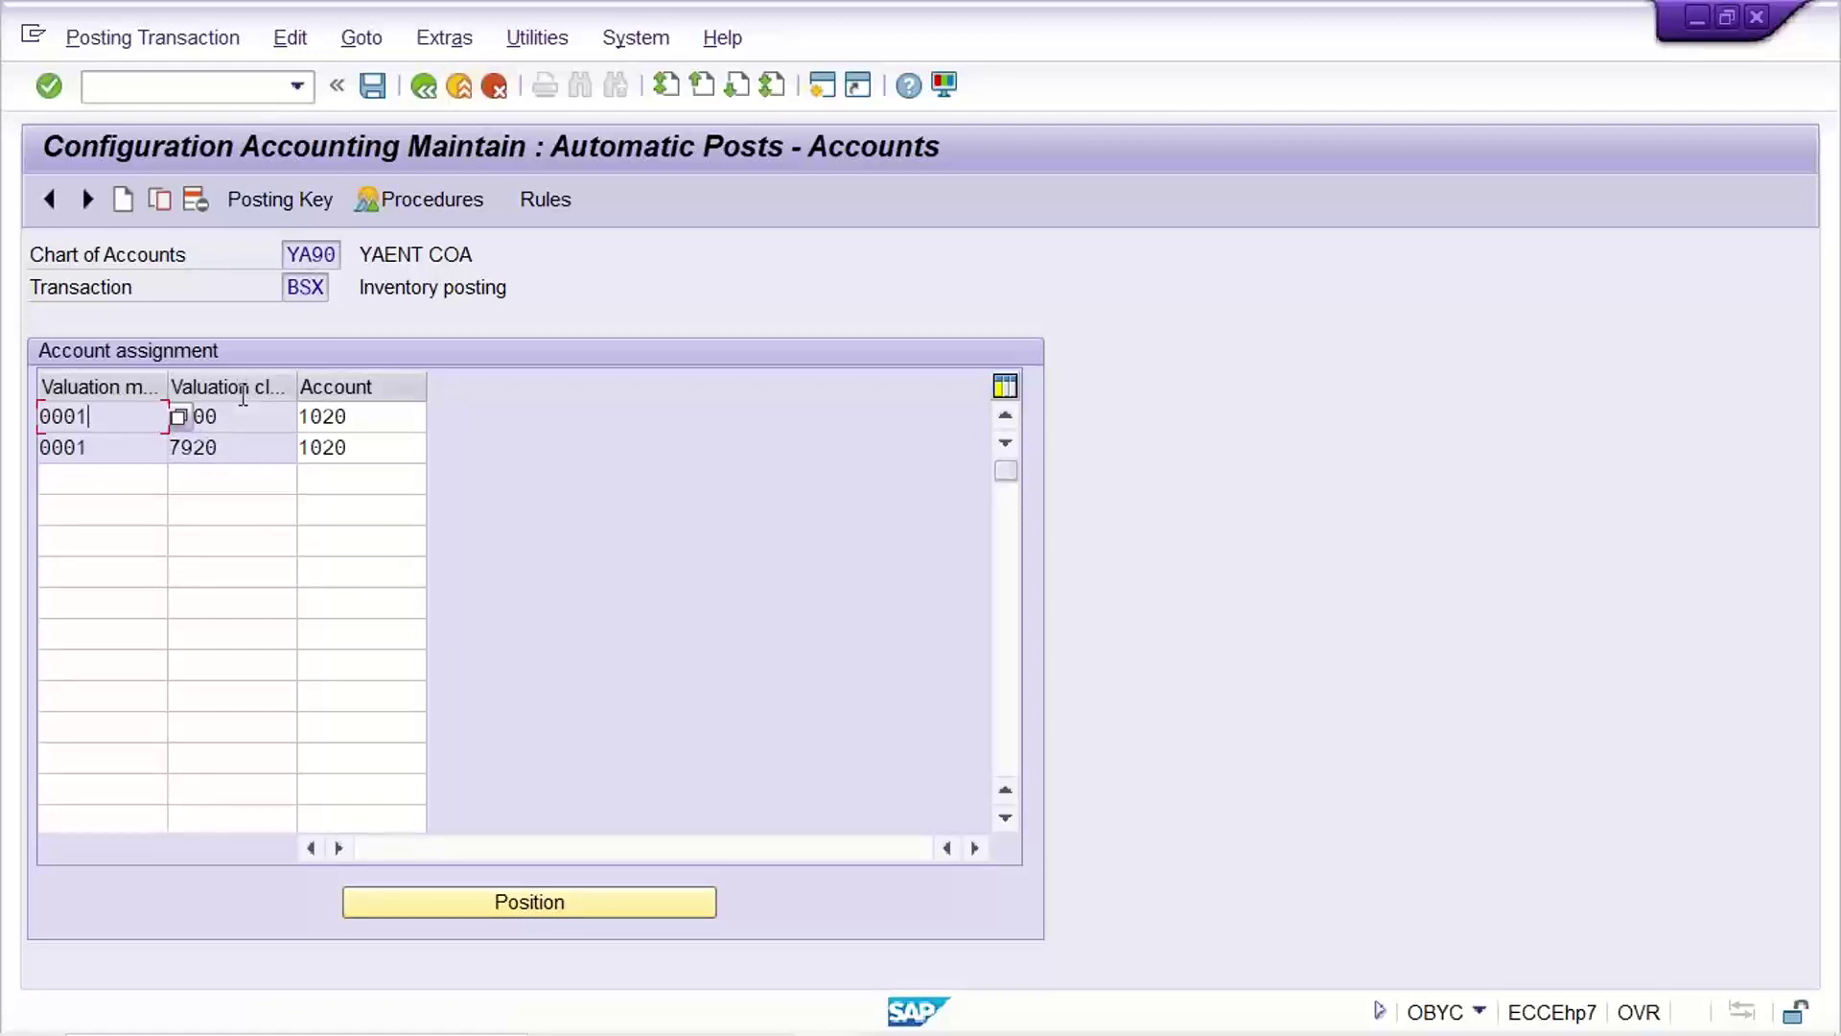
key("Tab")
key("Tab")
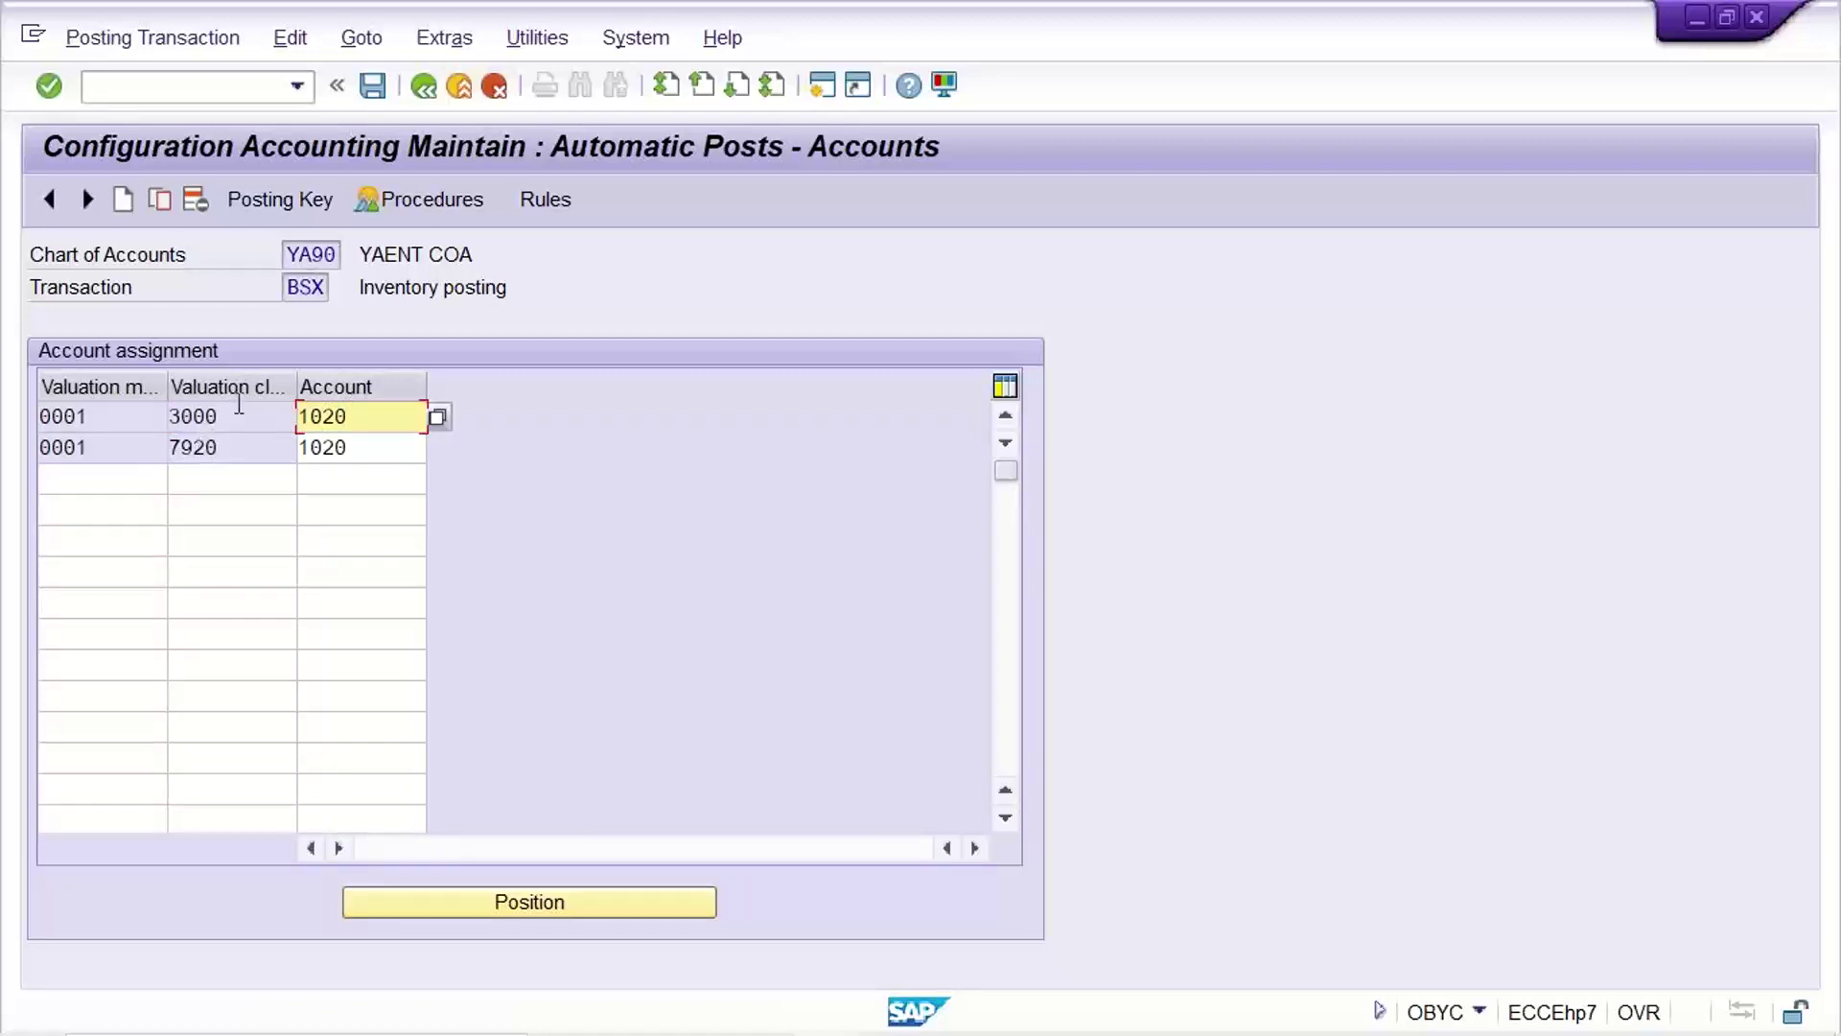
left_click_drag(232, 415, 155, 422)
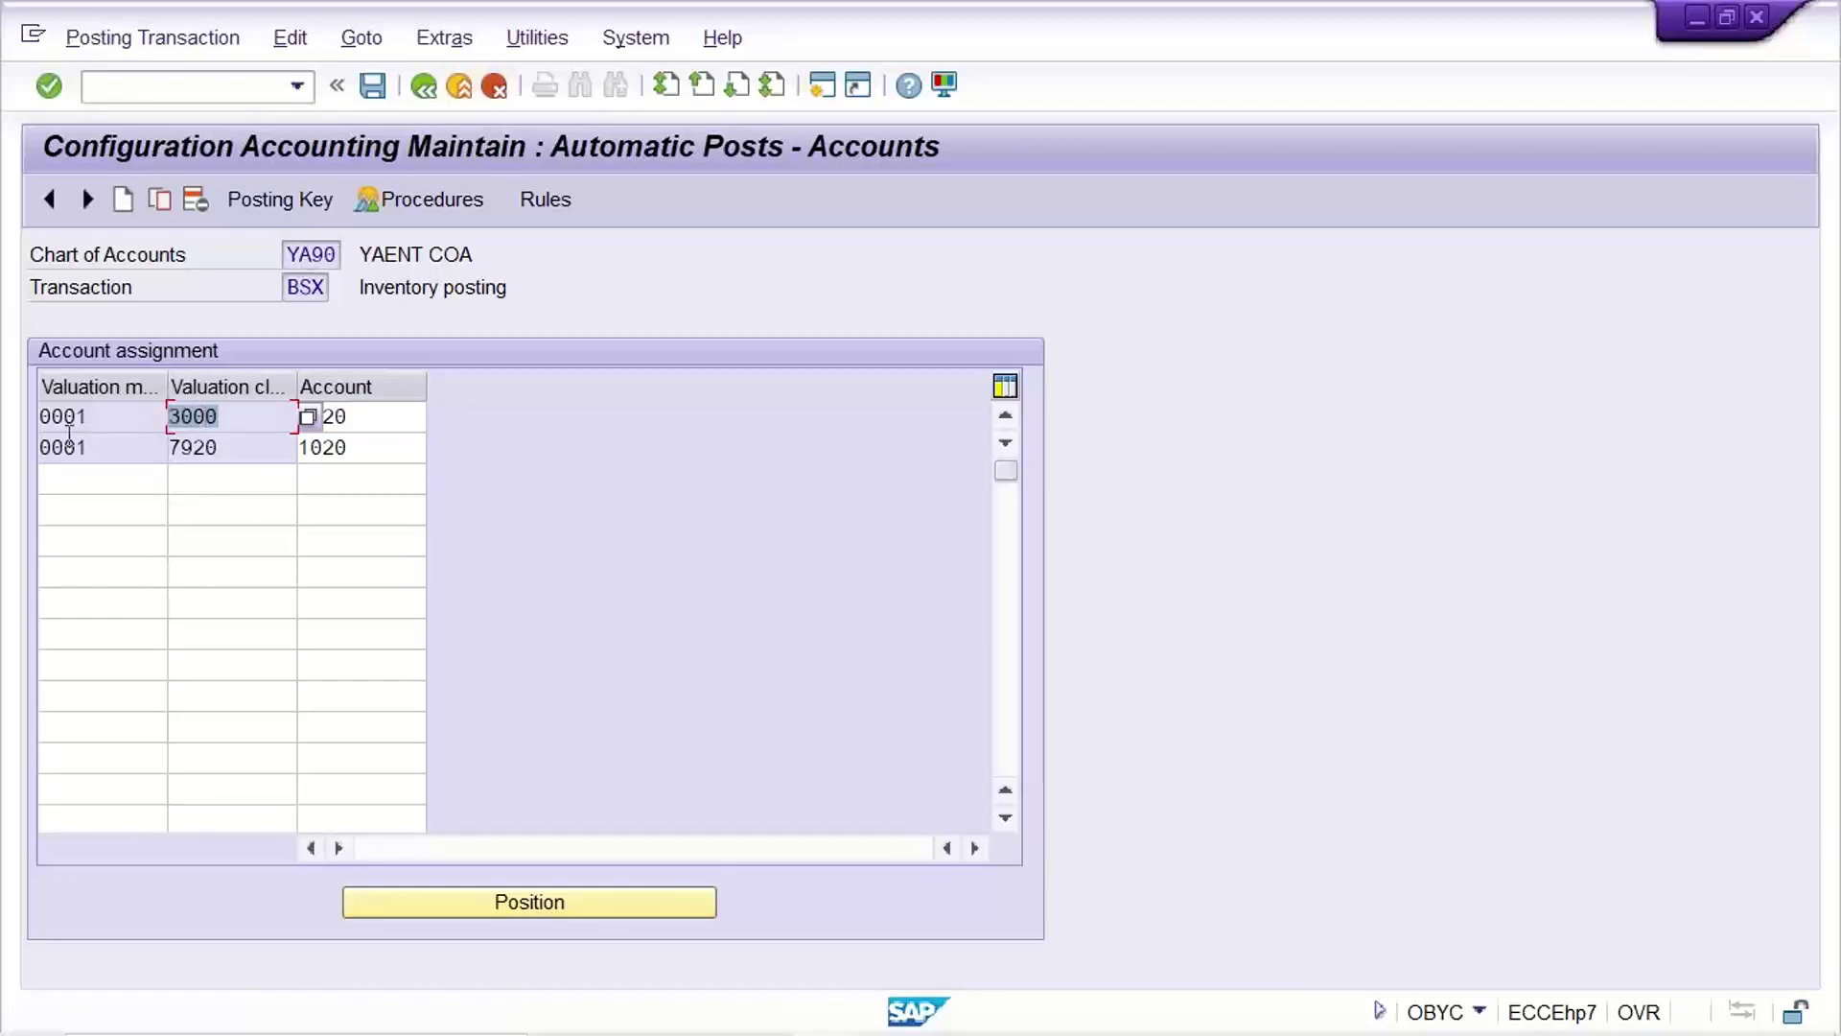
left_click_drag(113, 417, 4, 421)
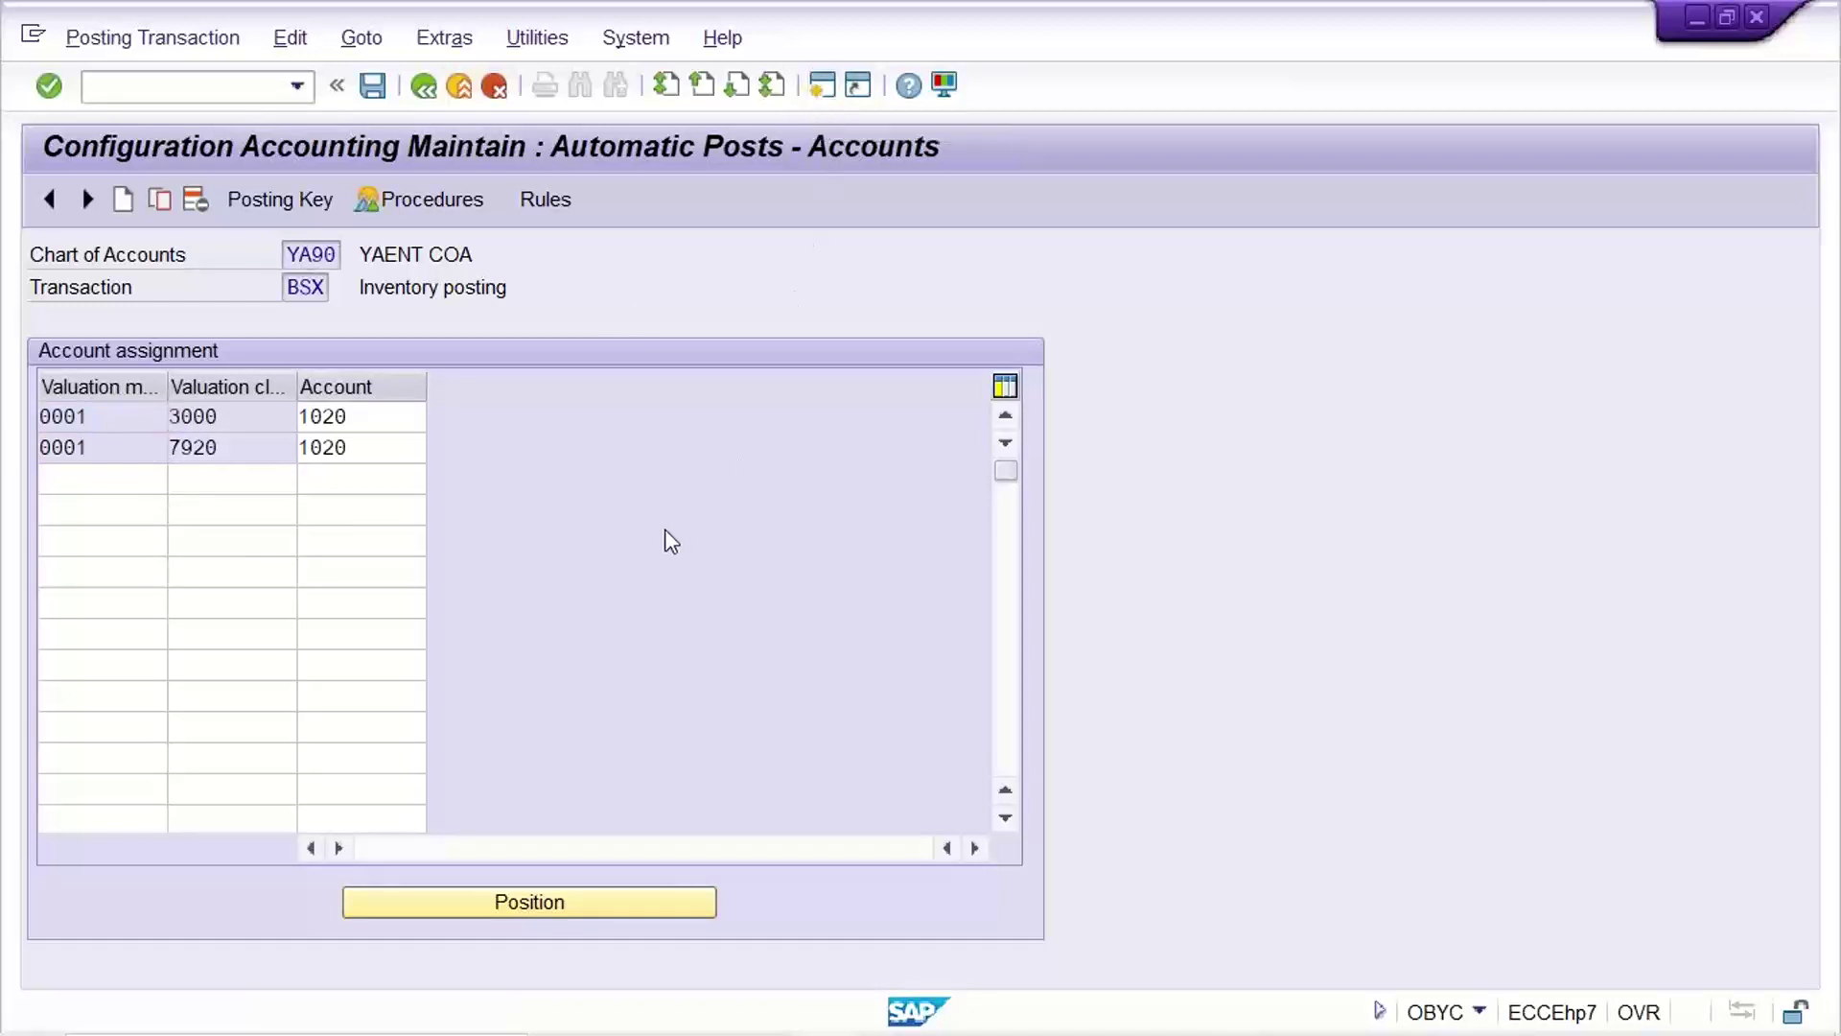
Step: Start transaction OMWD in a new session and position the valuation area list at YA90
key("shift+F3")
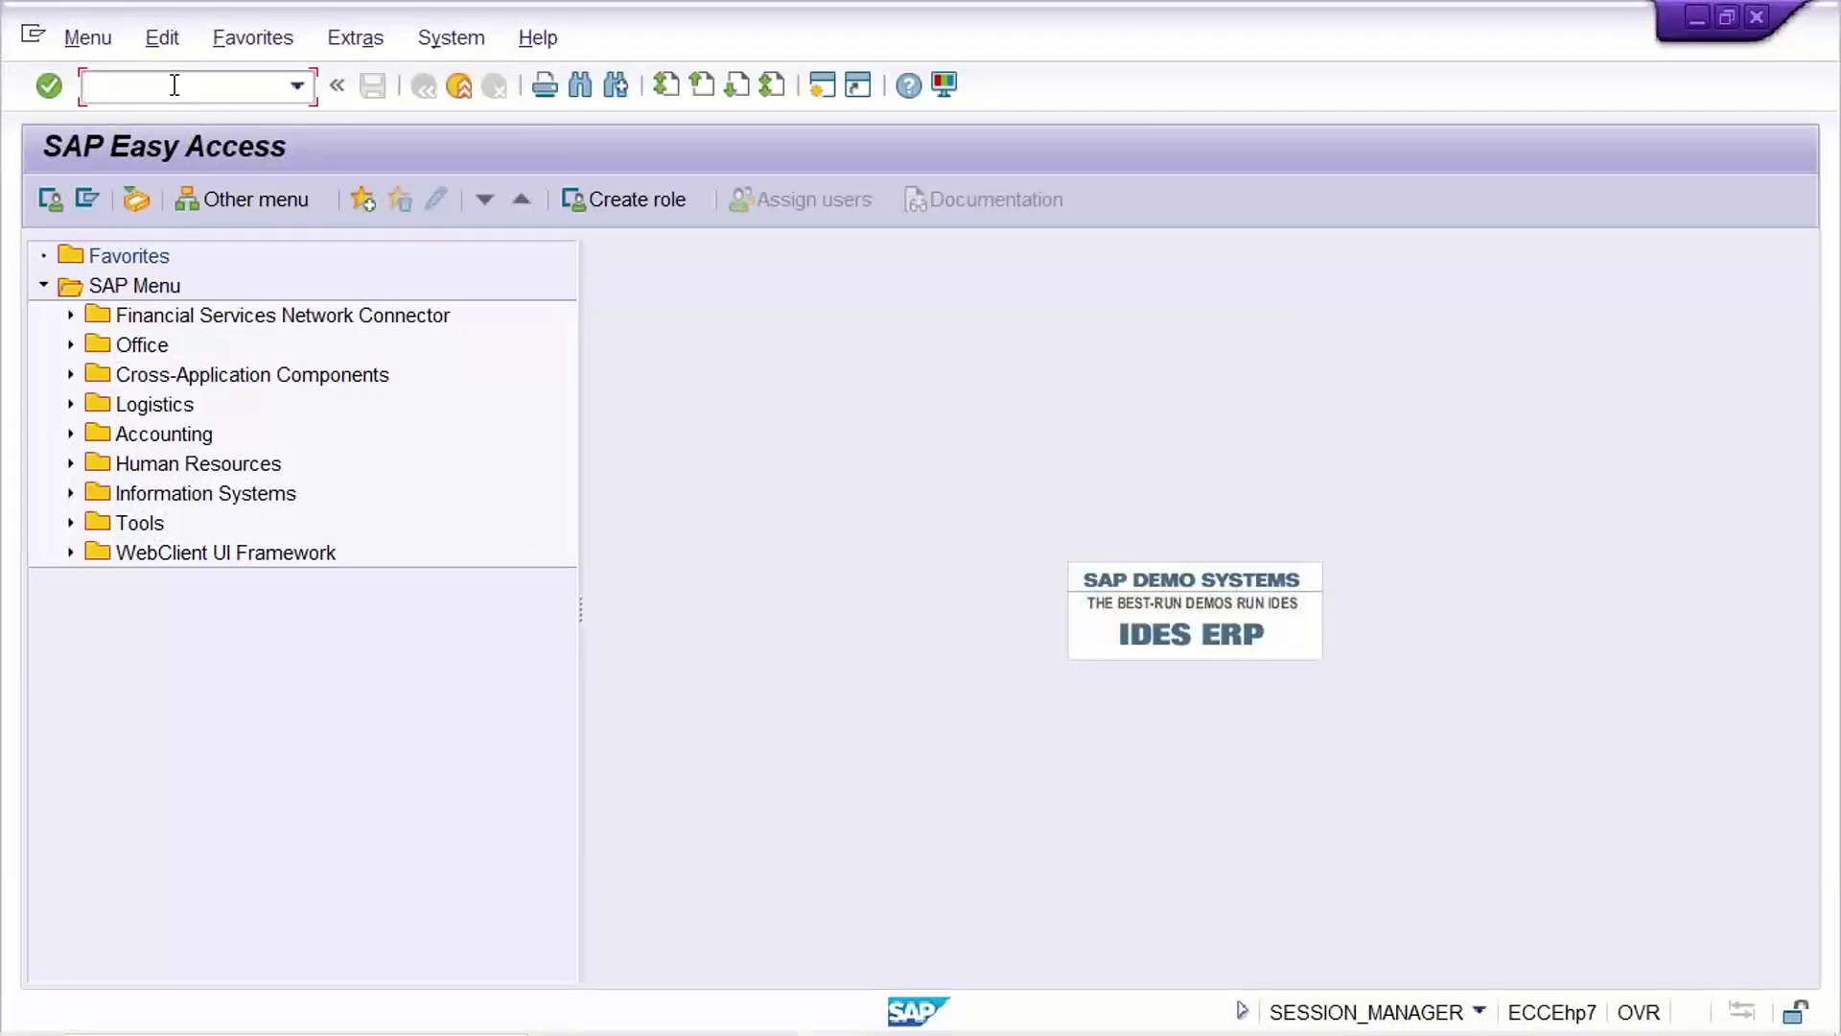
type("OMWD")
key("Return")
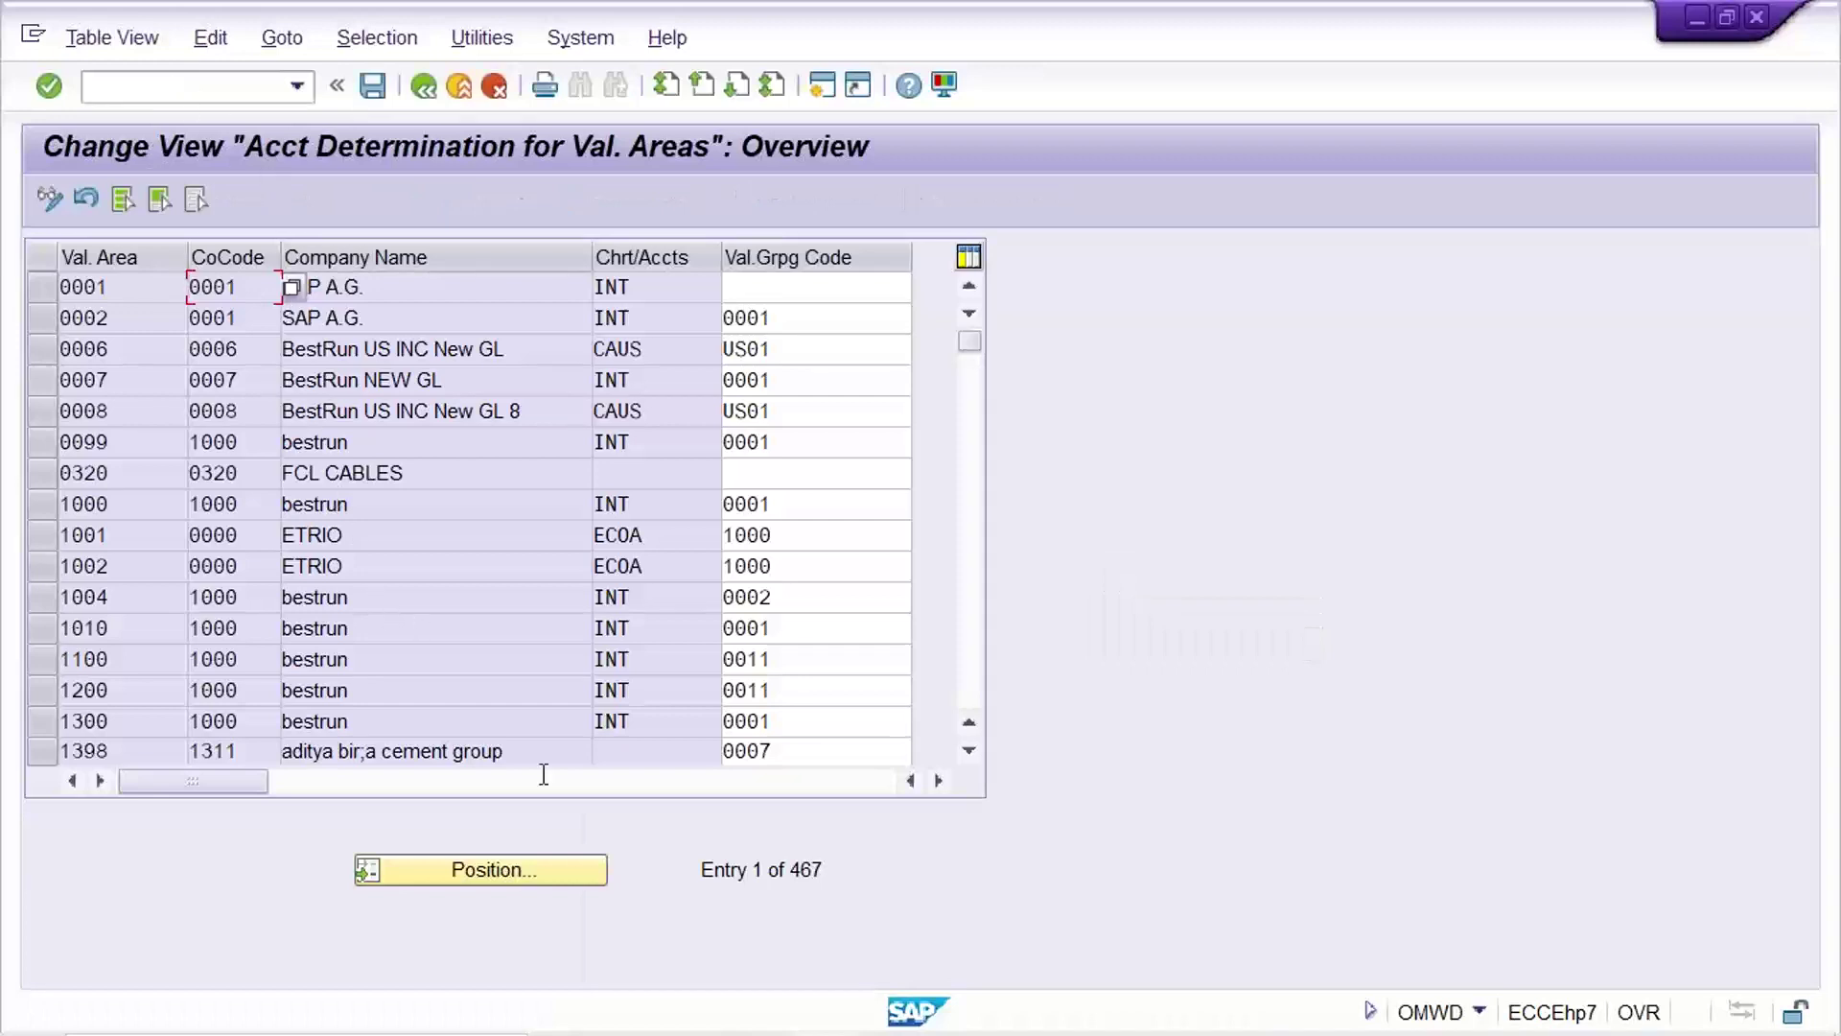
left_click(526, 879)
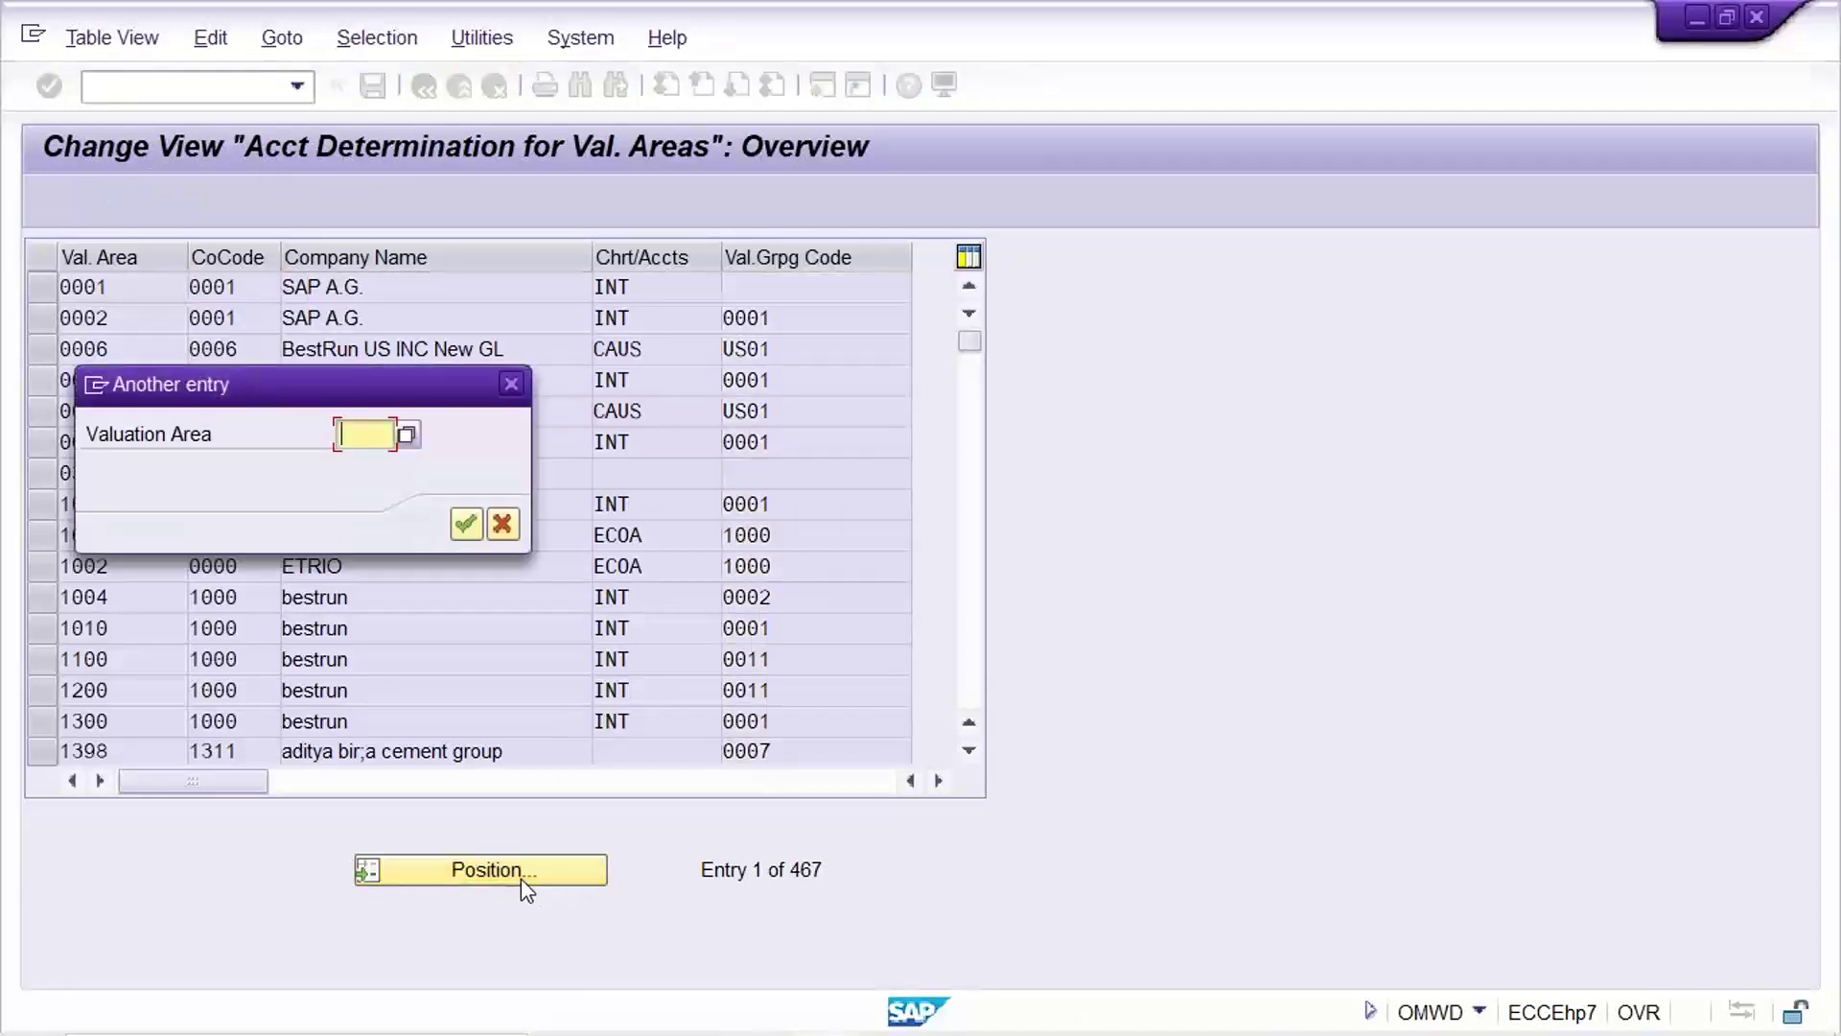
type("YA90")
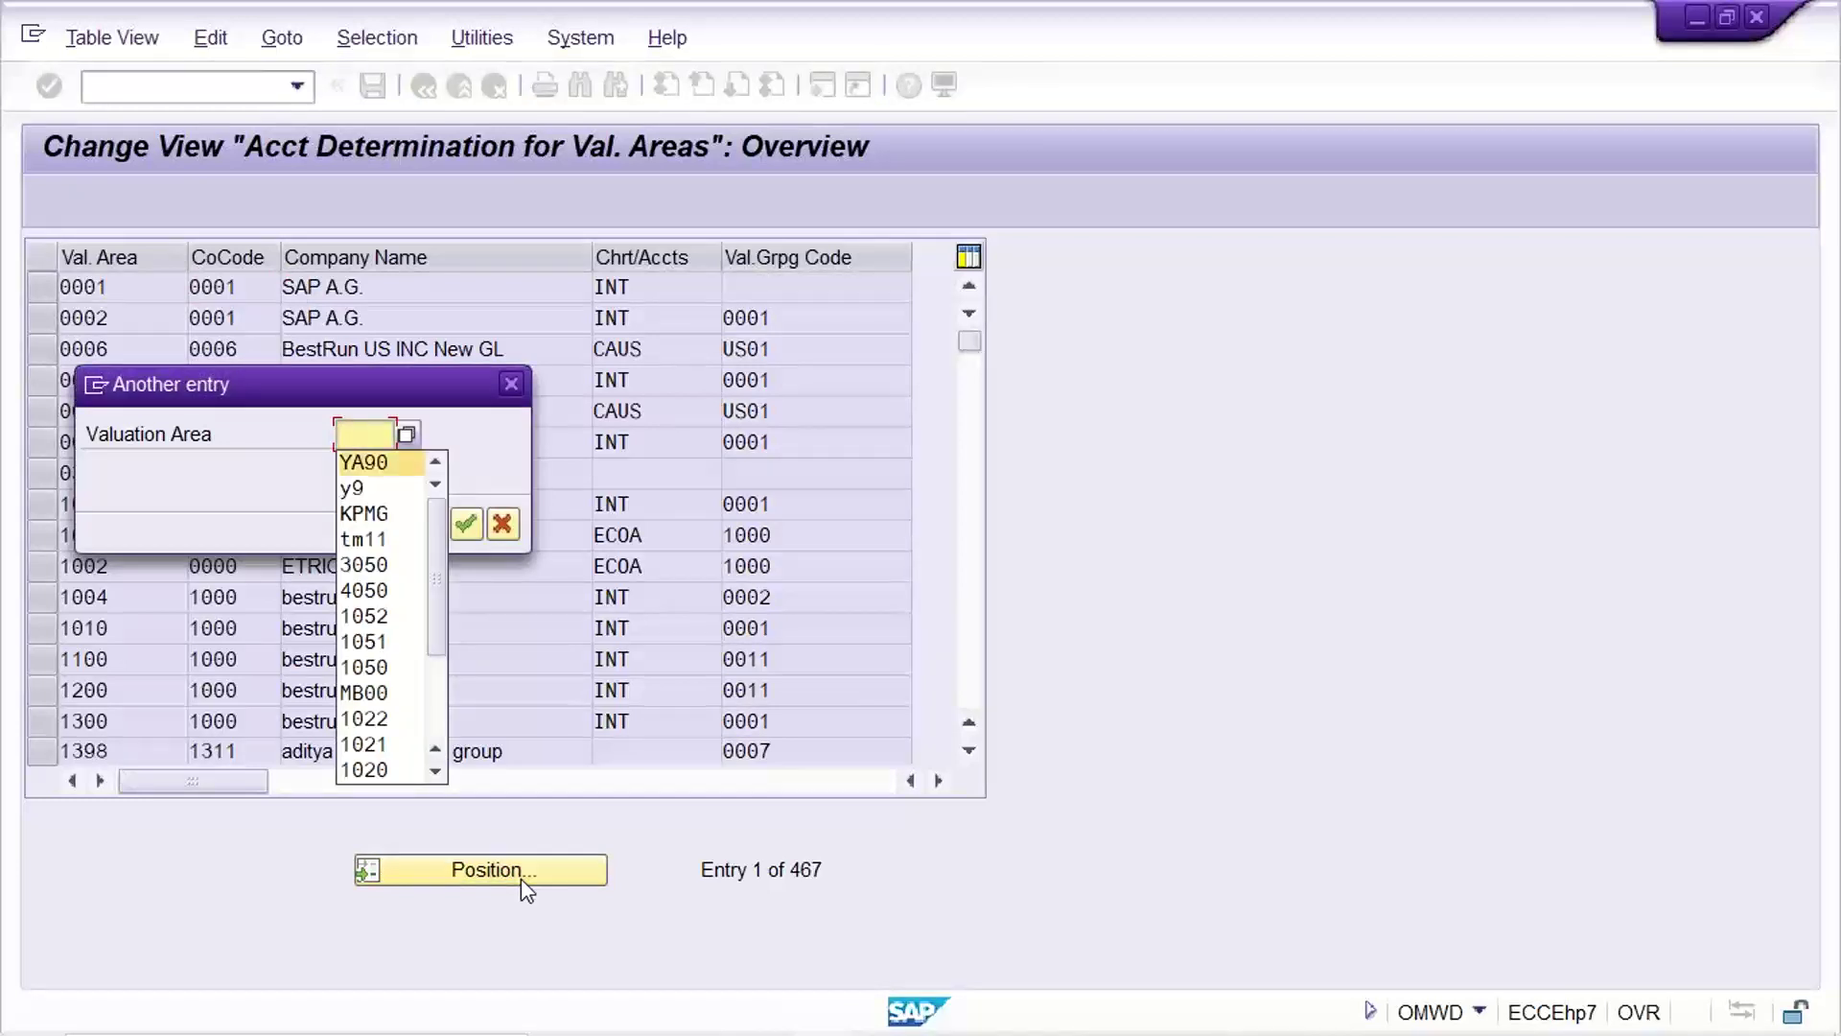
key("Return")
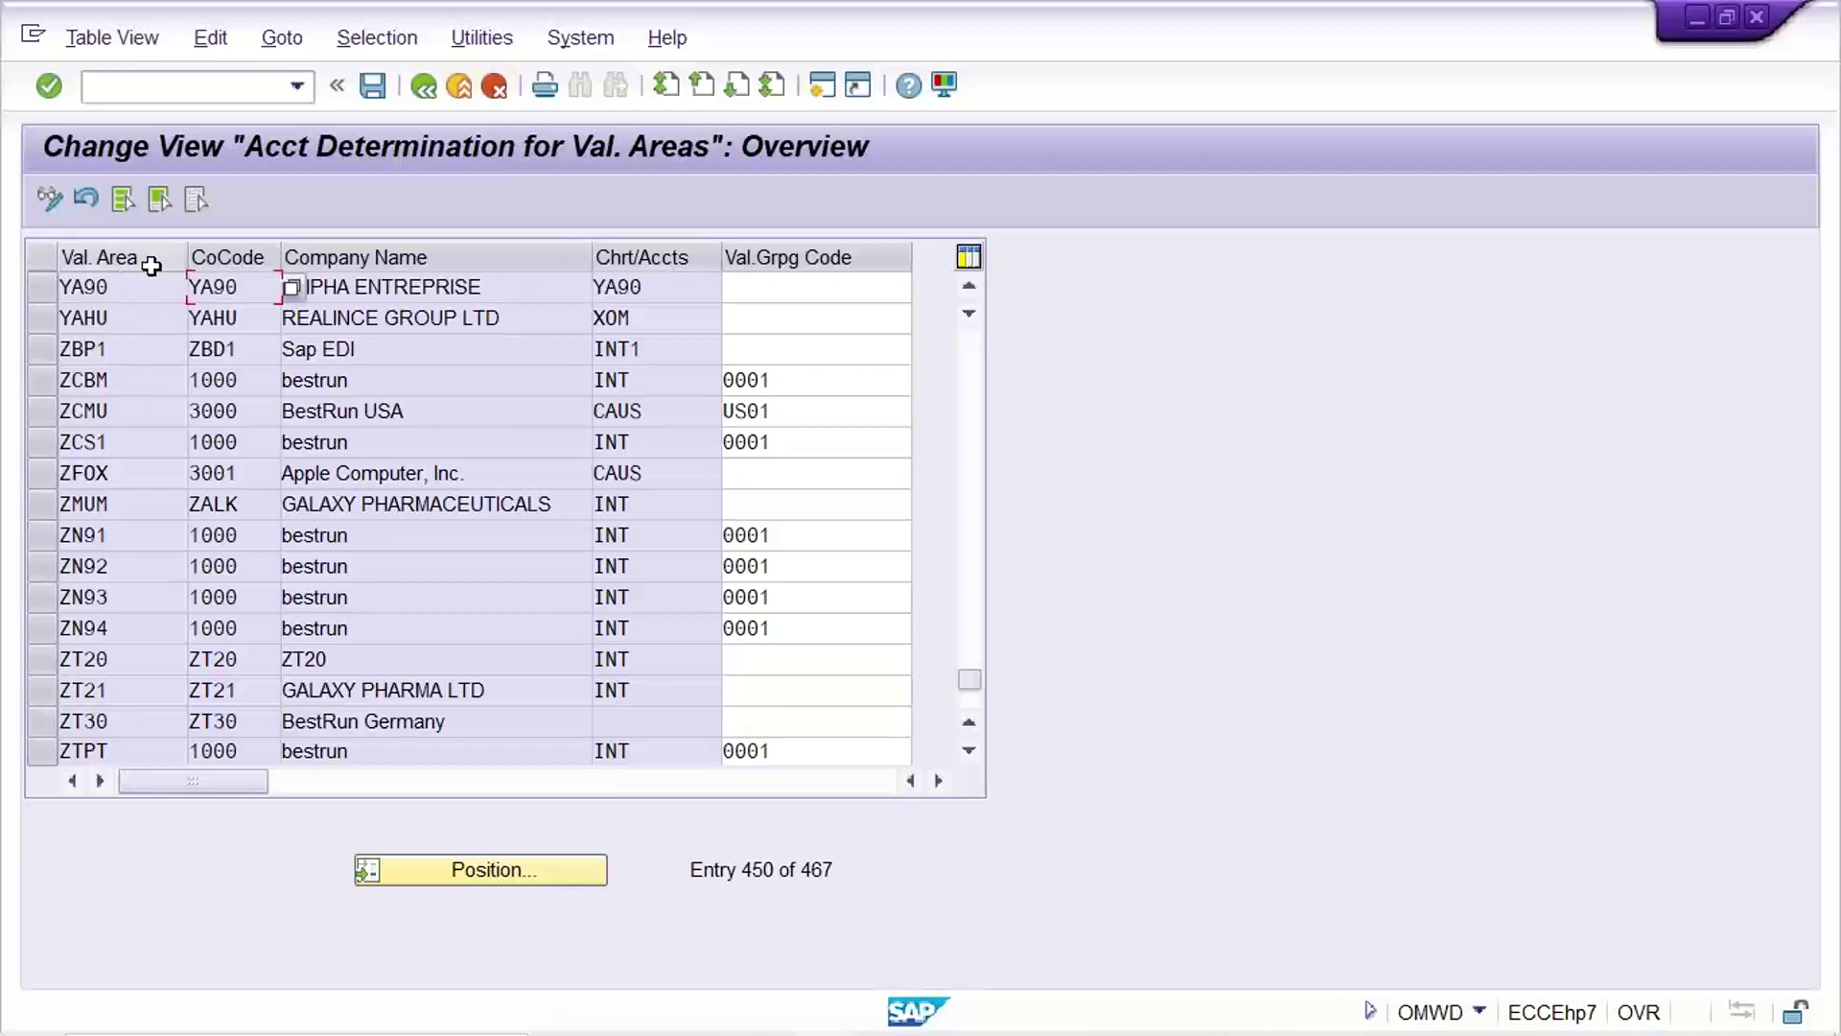
Step: Check the valuation grouping code of valuation area YA90 against the valuation modifier in the BSX account assignments
left_click(171, 294)
left_click(763, 288)
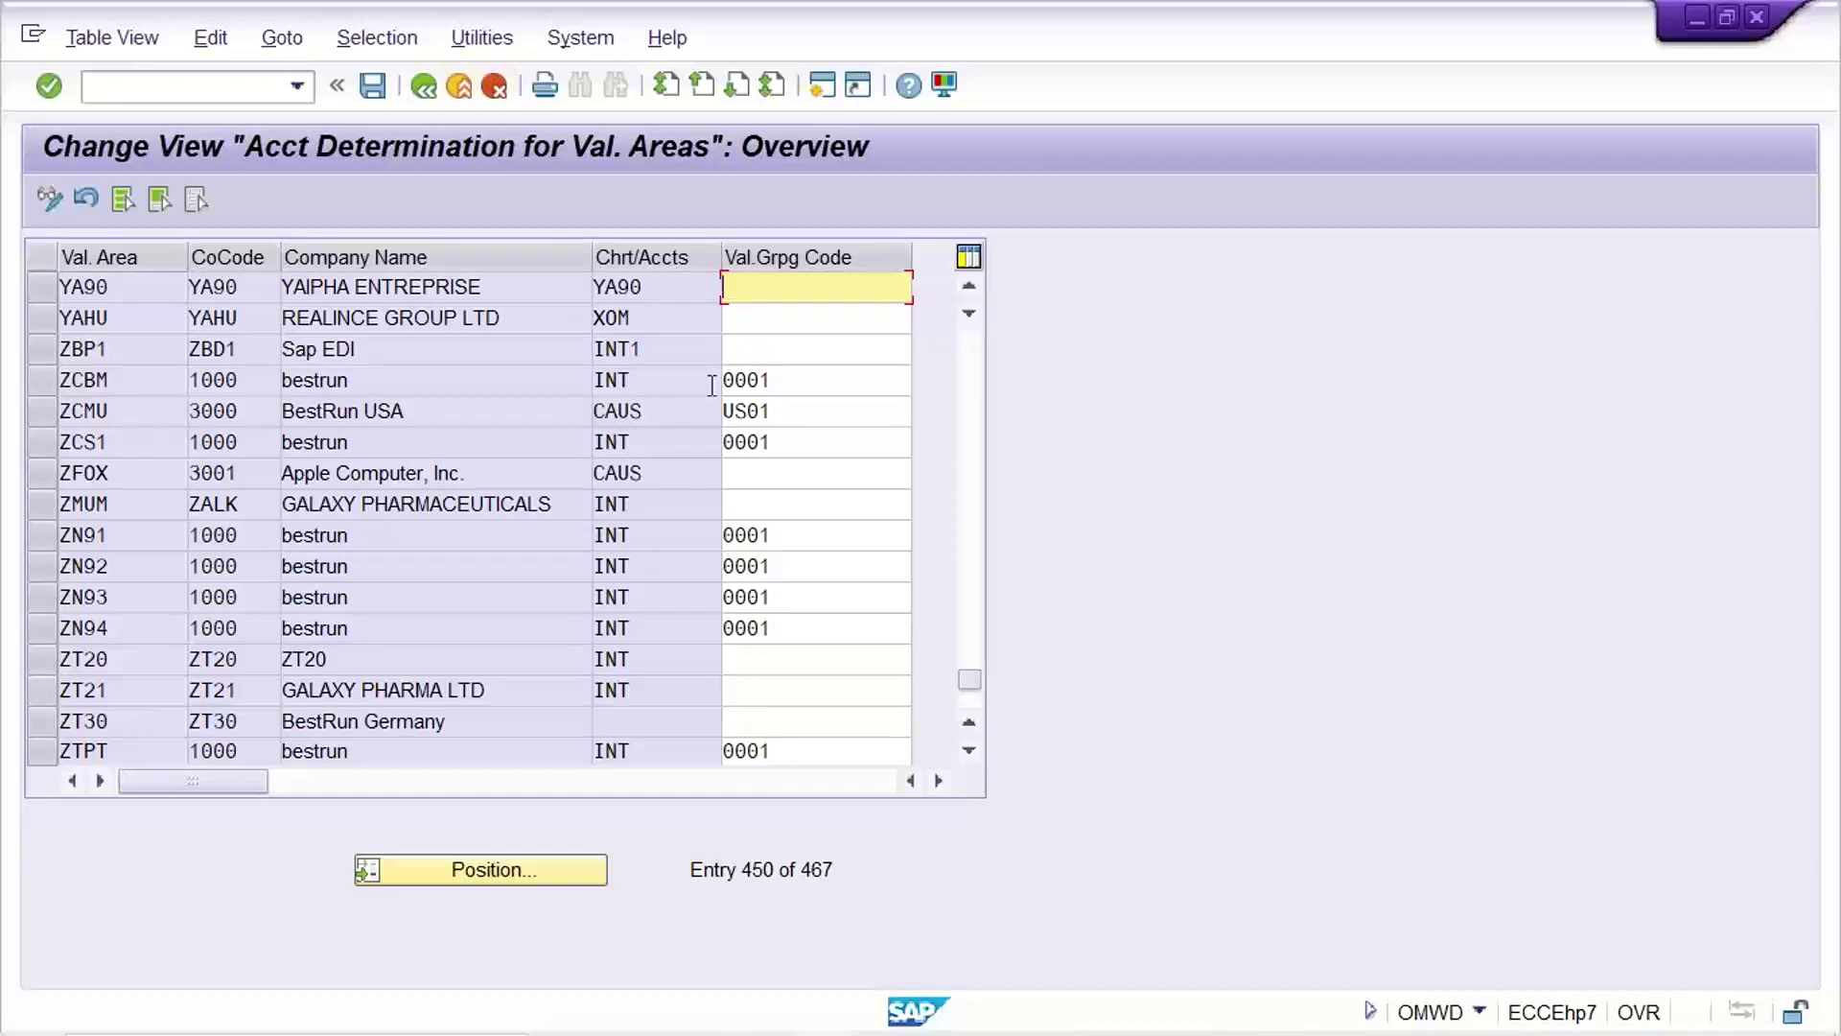
mouse_move(982, 1017)
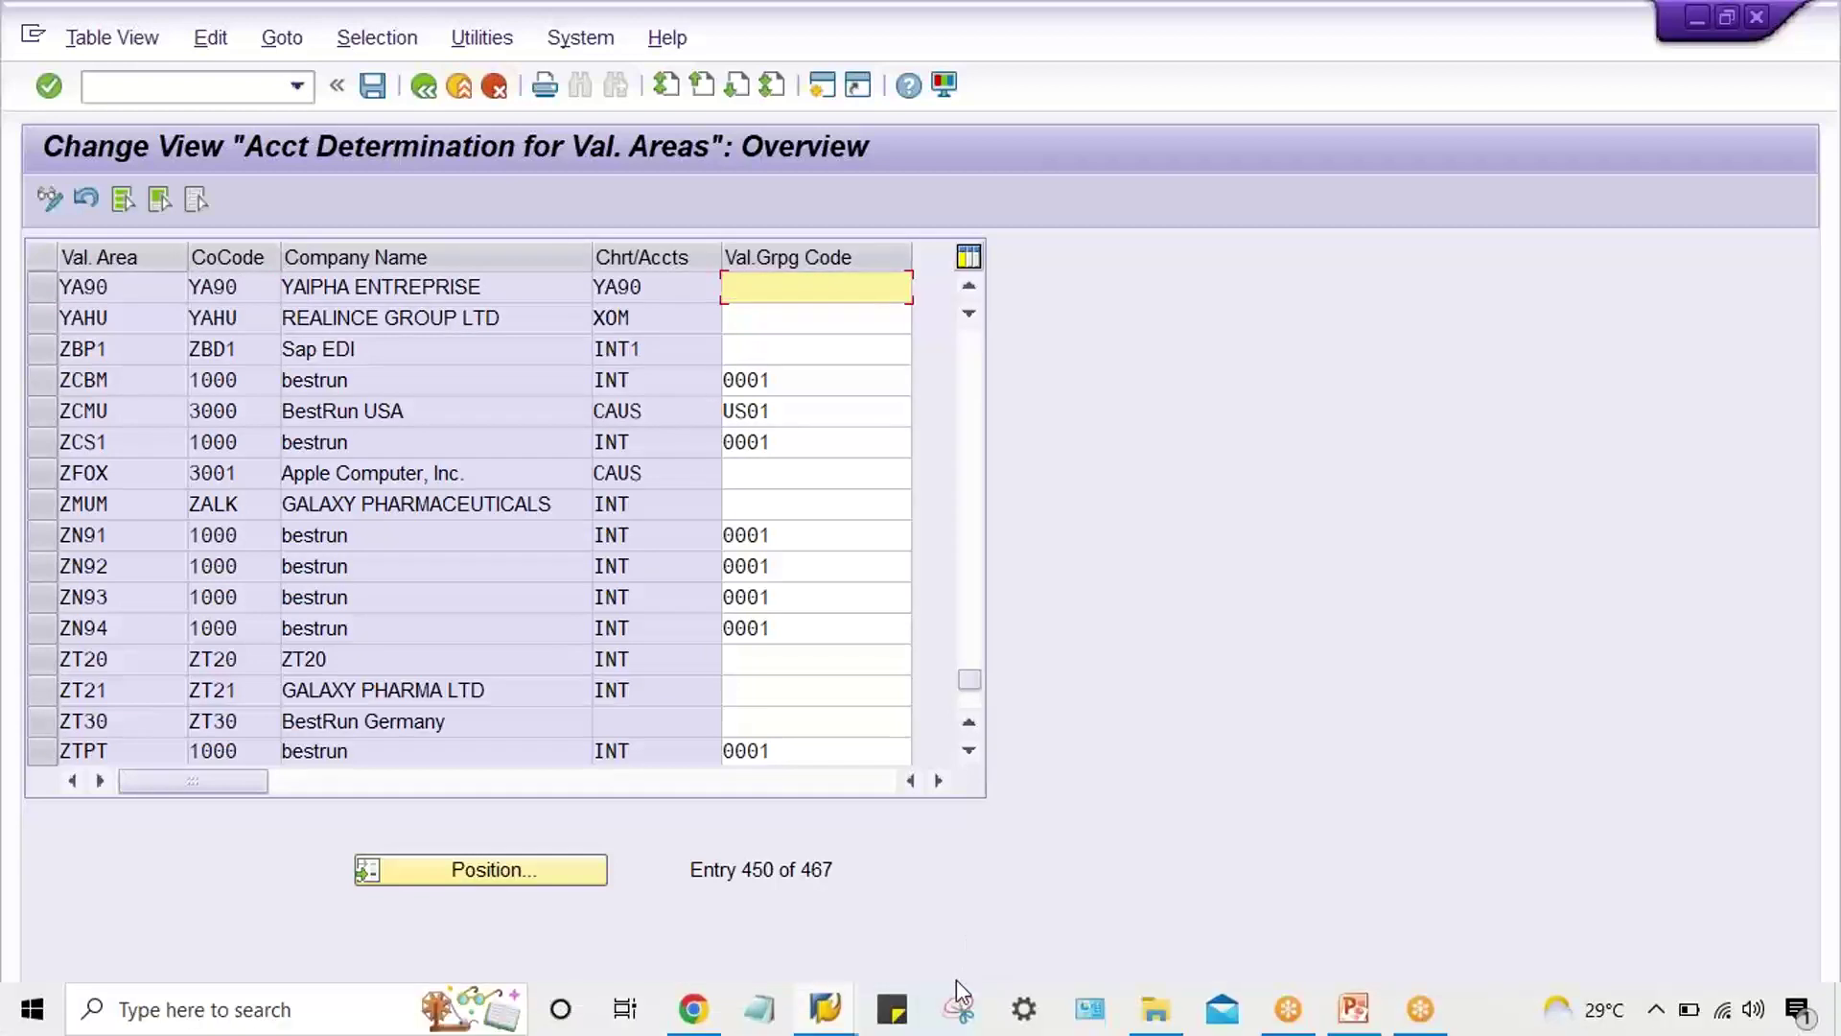
mouse_move(824, 1024)
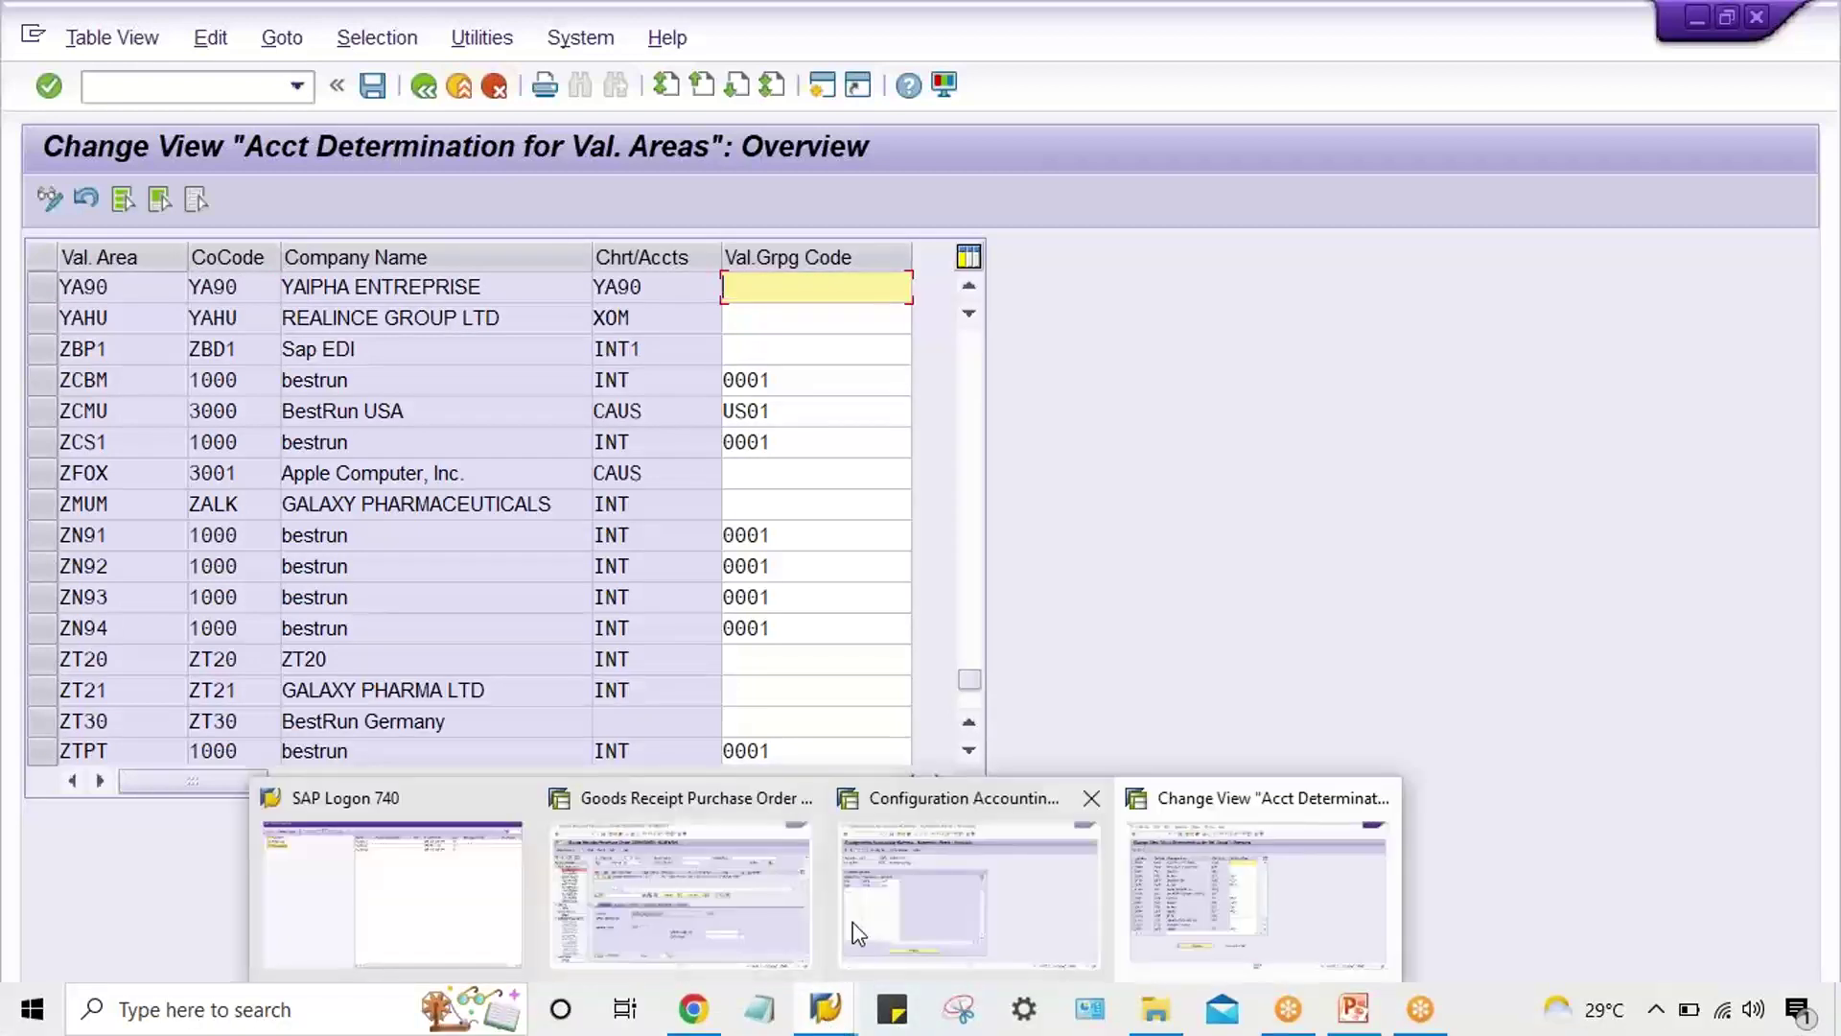
left_click(880, 913)
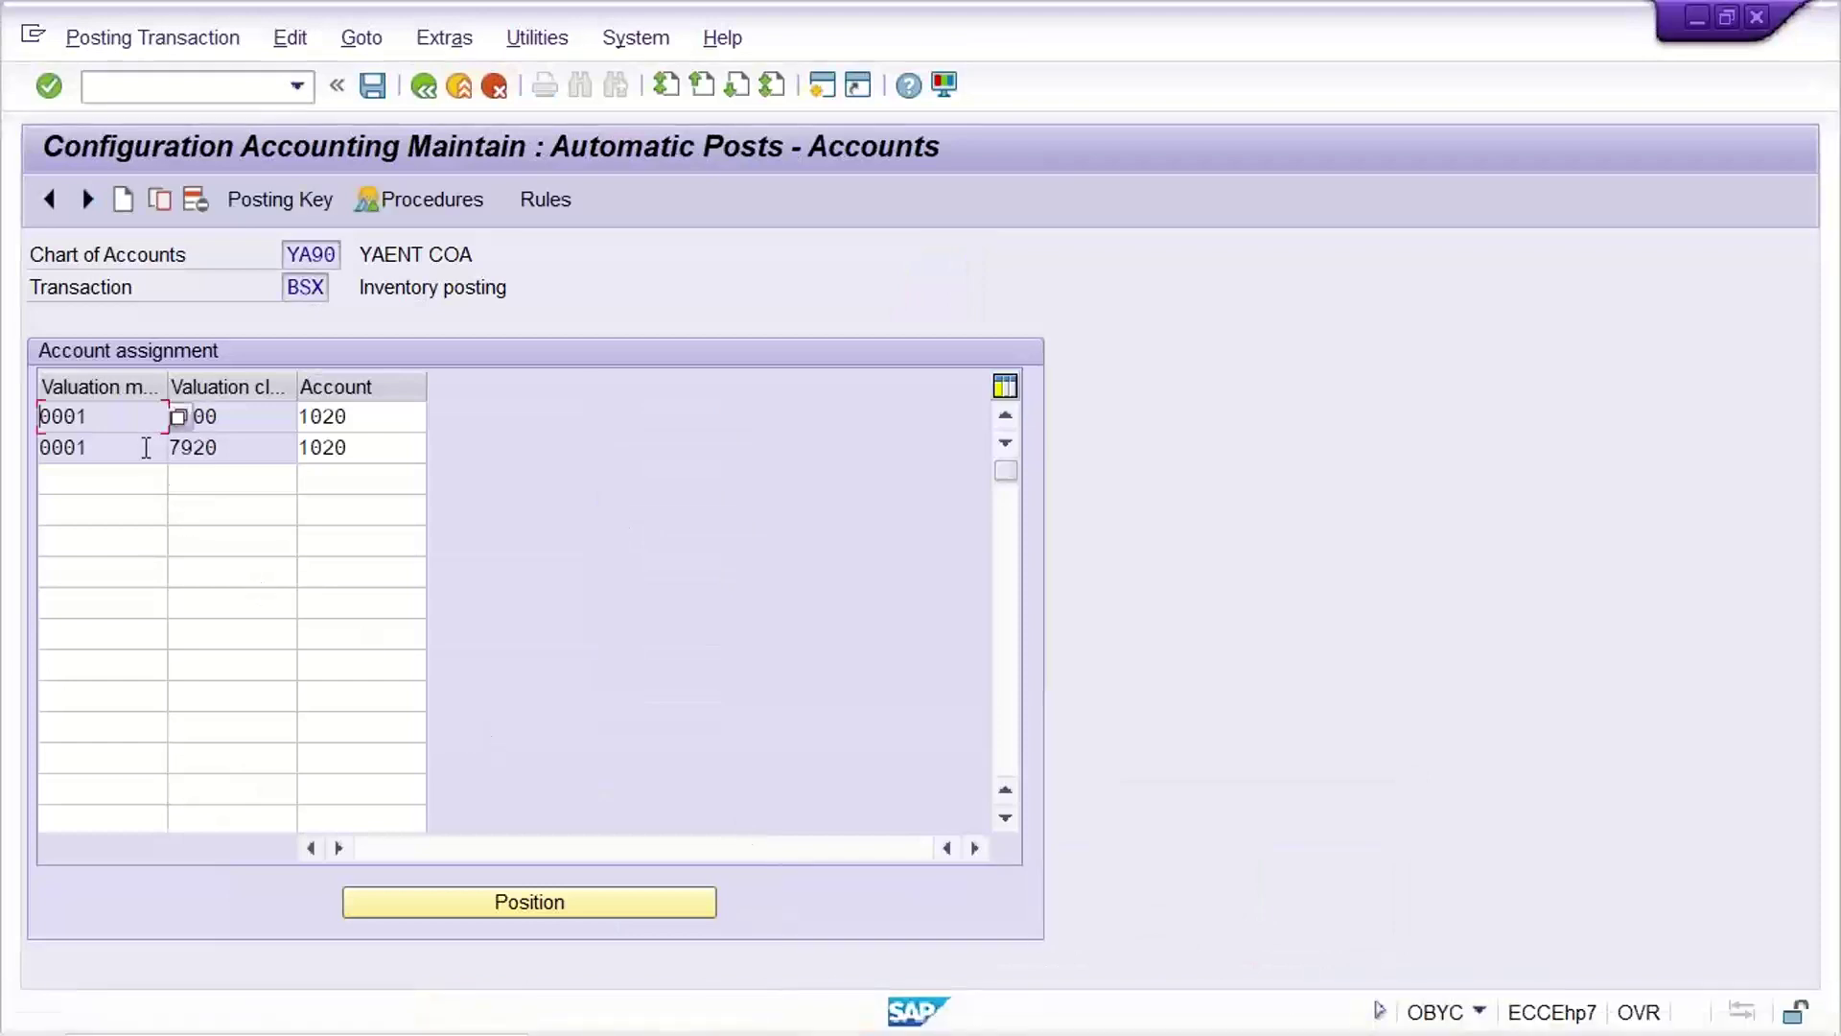
left_click_drag(115, 419, 4, 441)
key("Left")
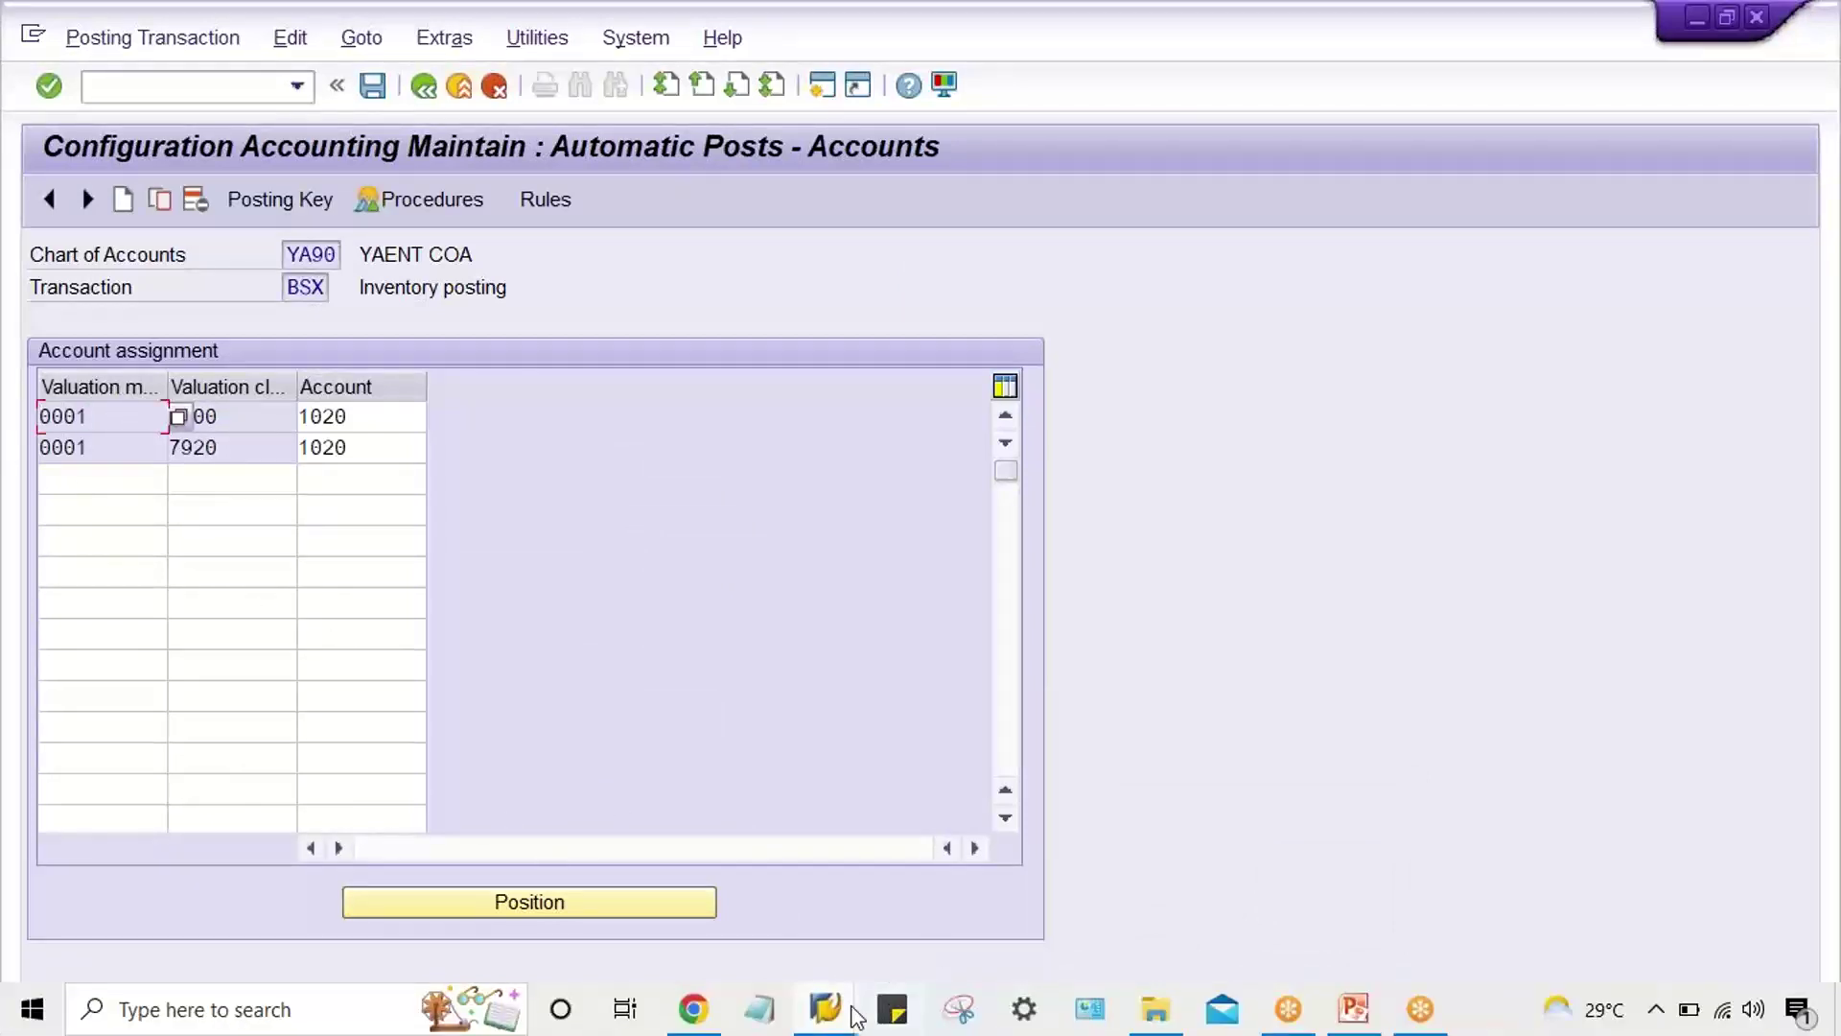
Step: Back in the OMWD session, set the valuation grouping code of valuation area YA90 to 0001 and save the table
mouse_move(858, 1016)
left_click(1152, 895)
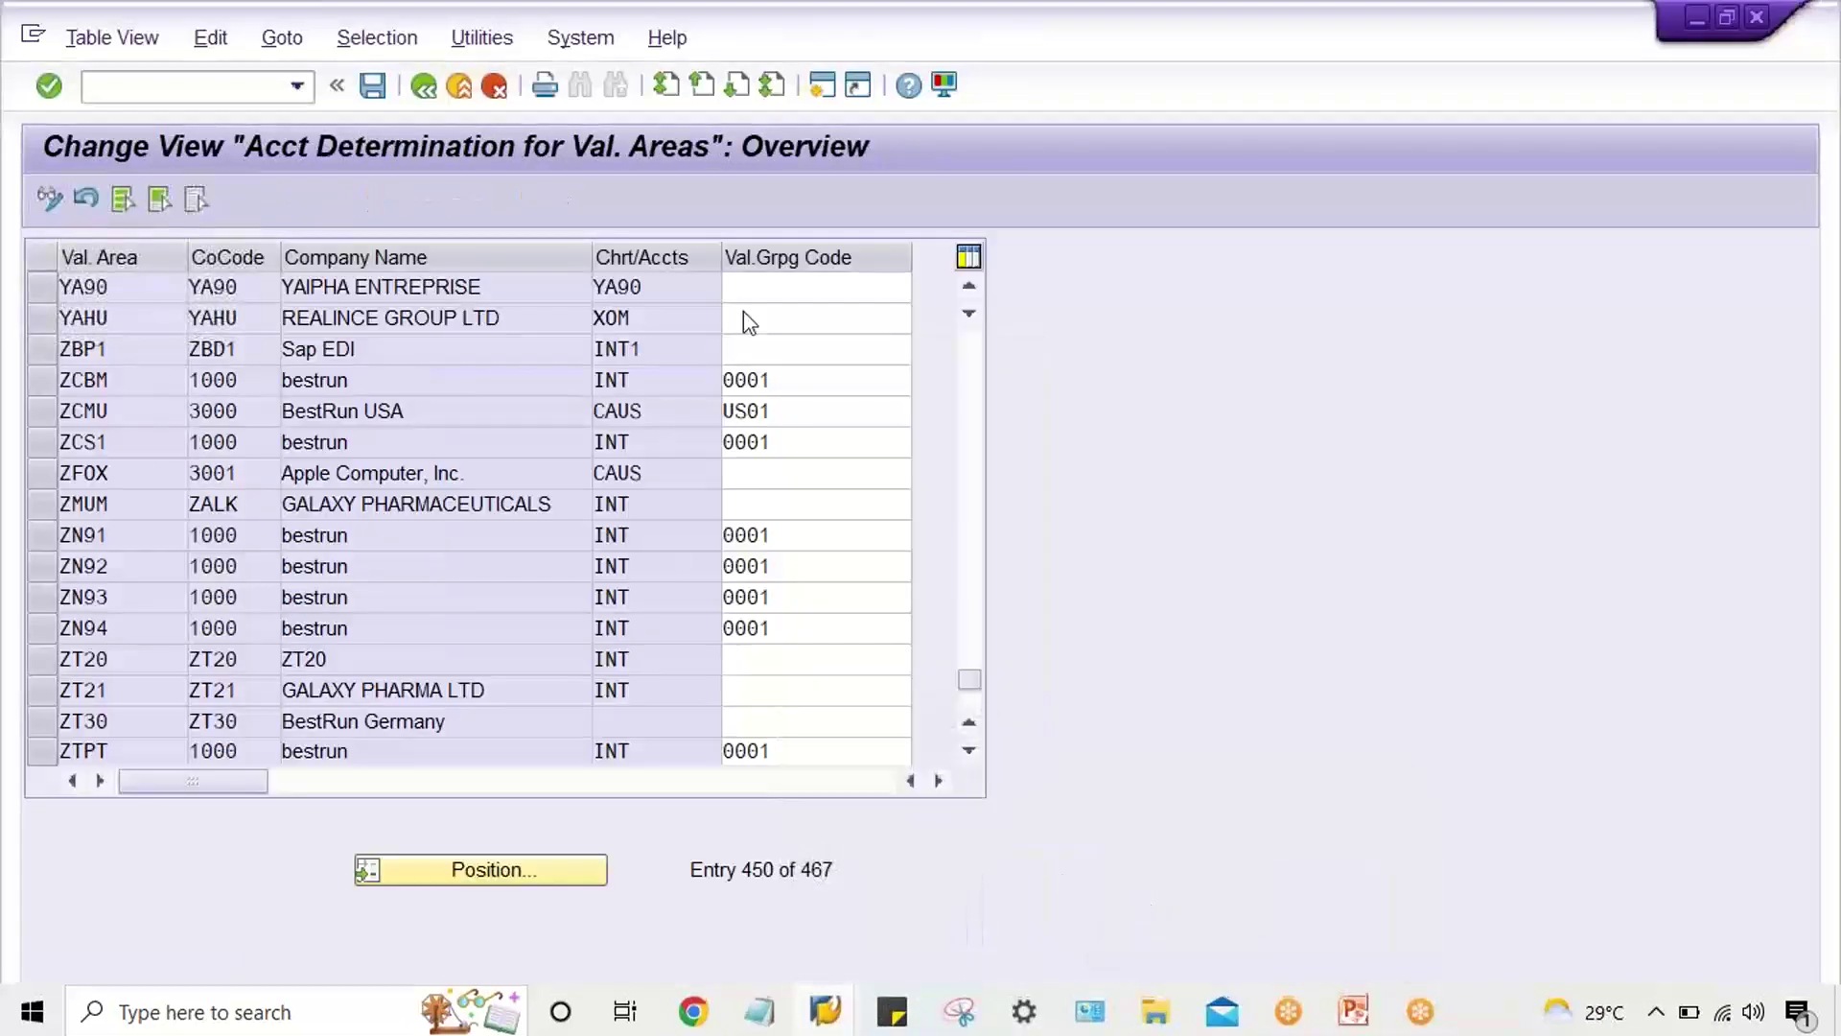
type("0001")
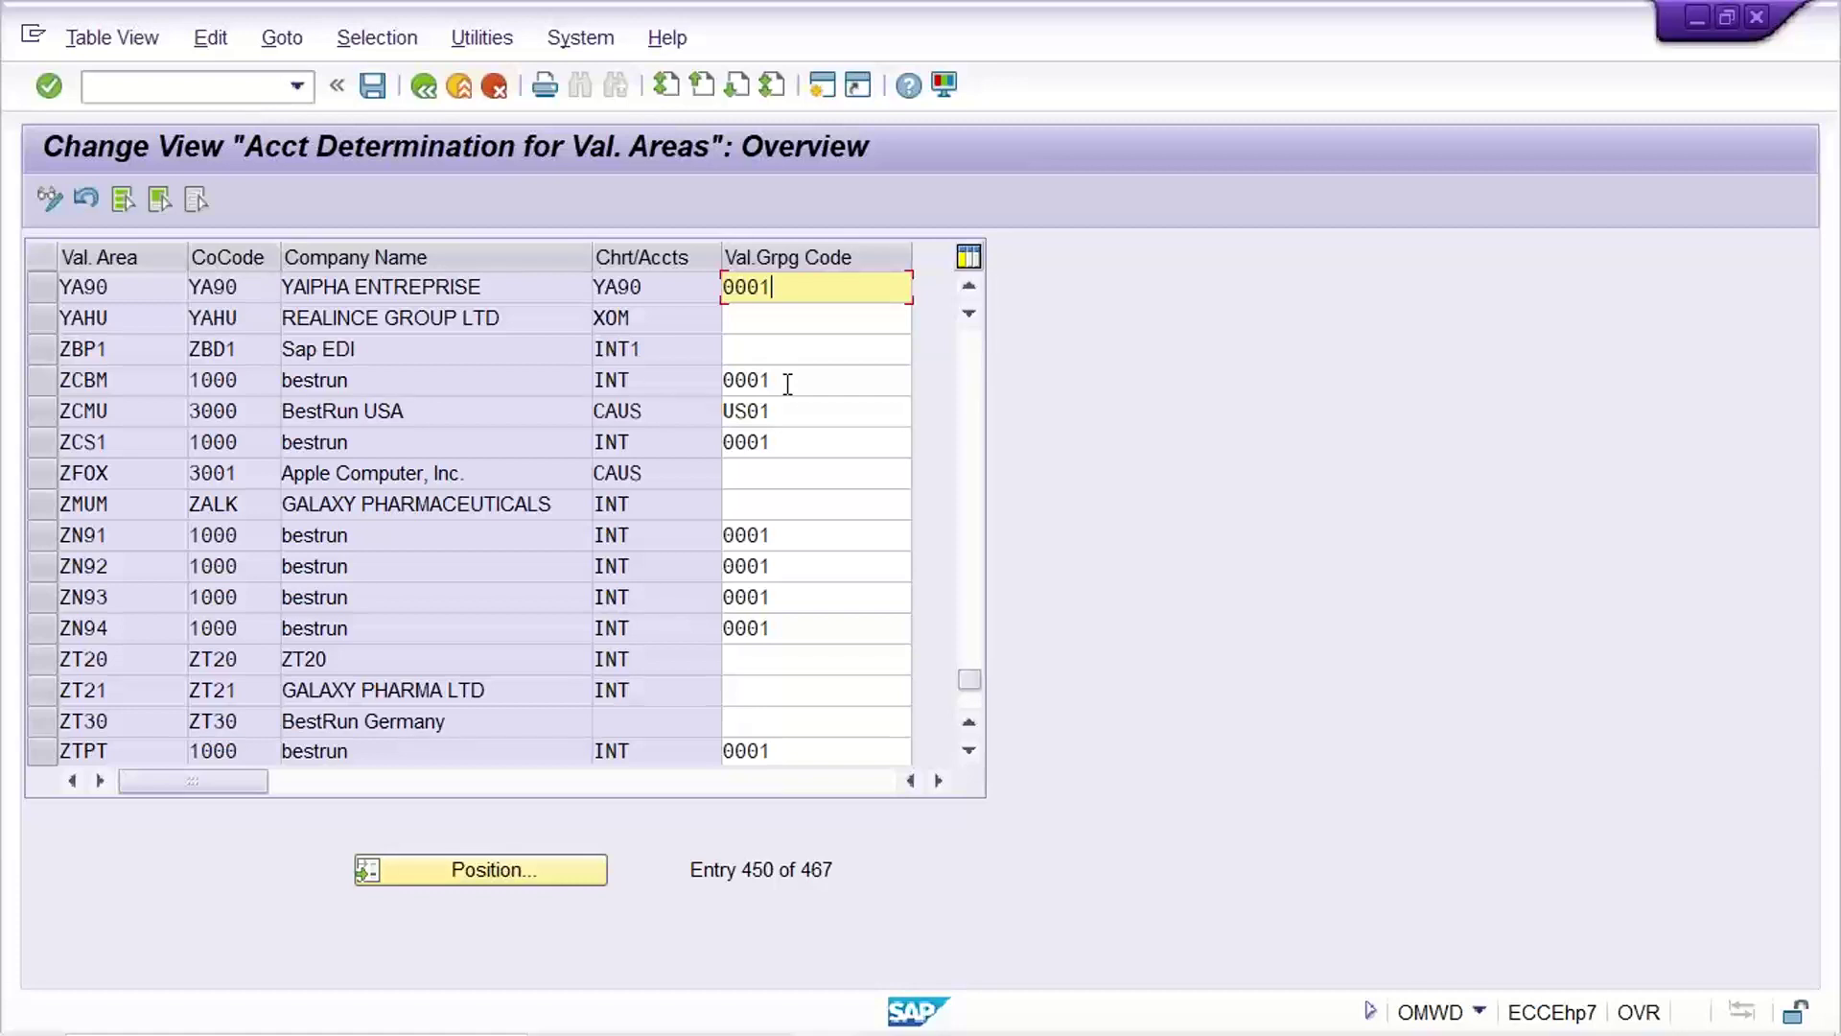
key("ctrl+s")
key("Return")
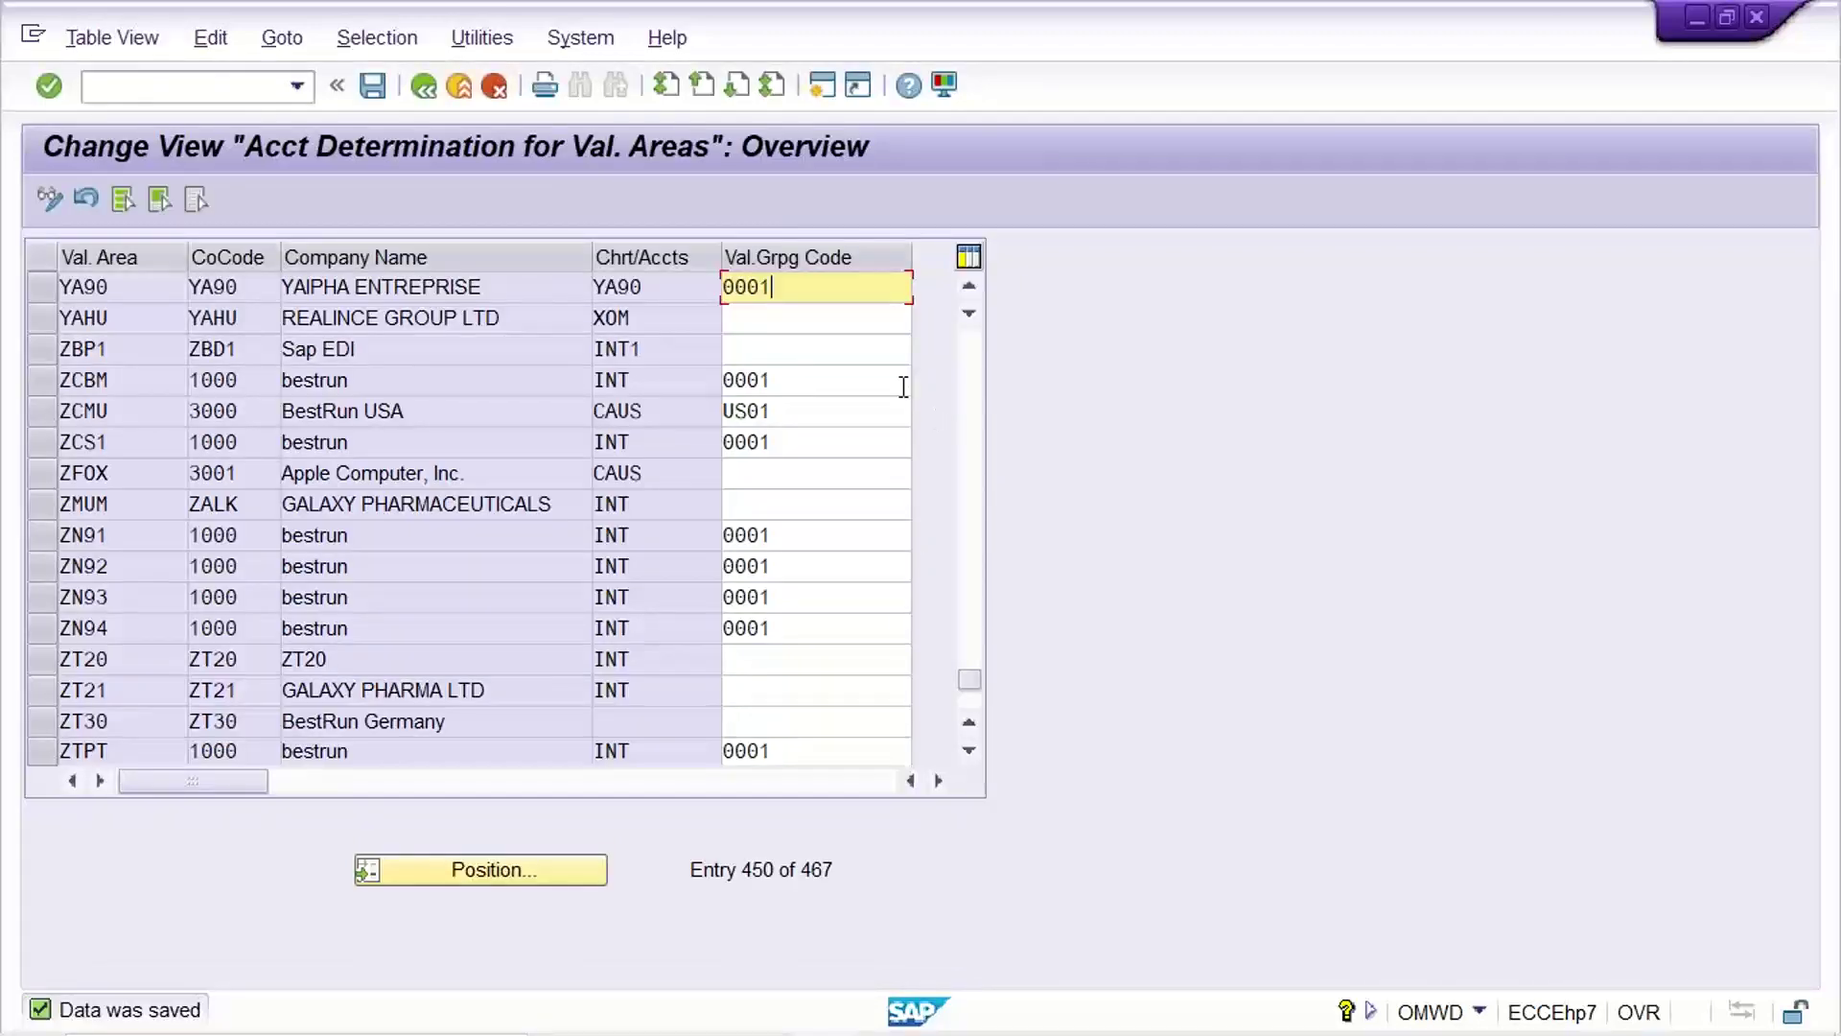
Step: Resave the valuation area table, switch to the goods receipt session, check the document and try to post it, closing the log
key("ctrl+s")
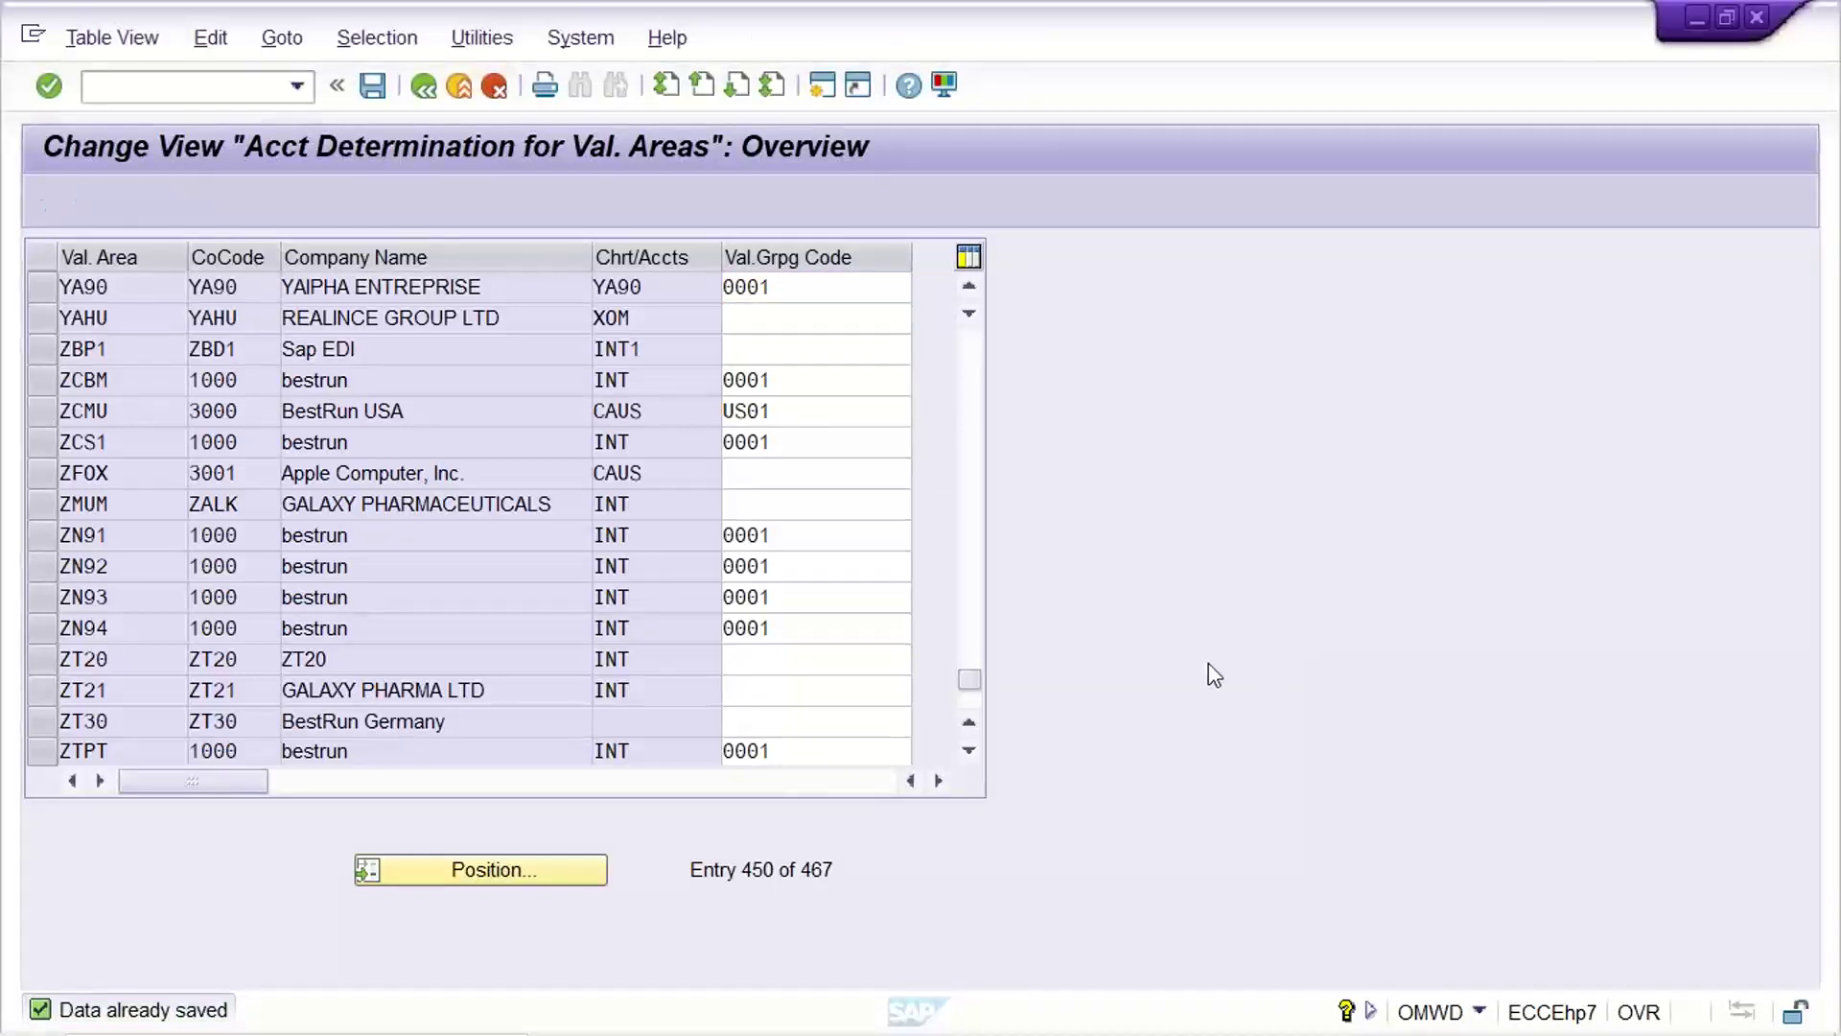
mouse_move(942, 1024)
left_click(825, 1008)
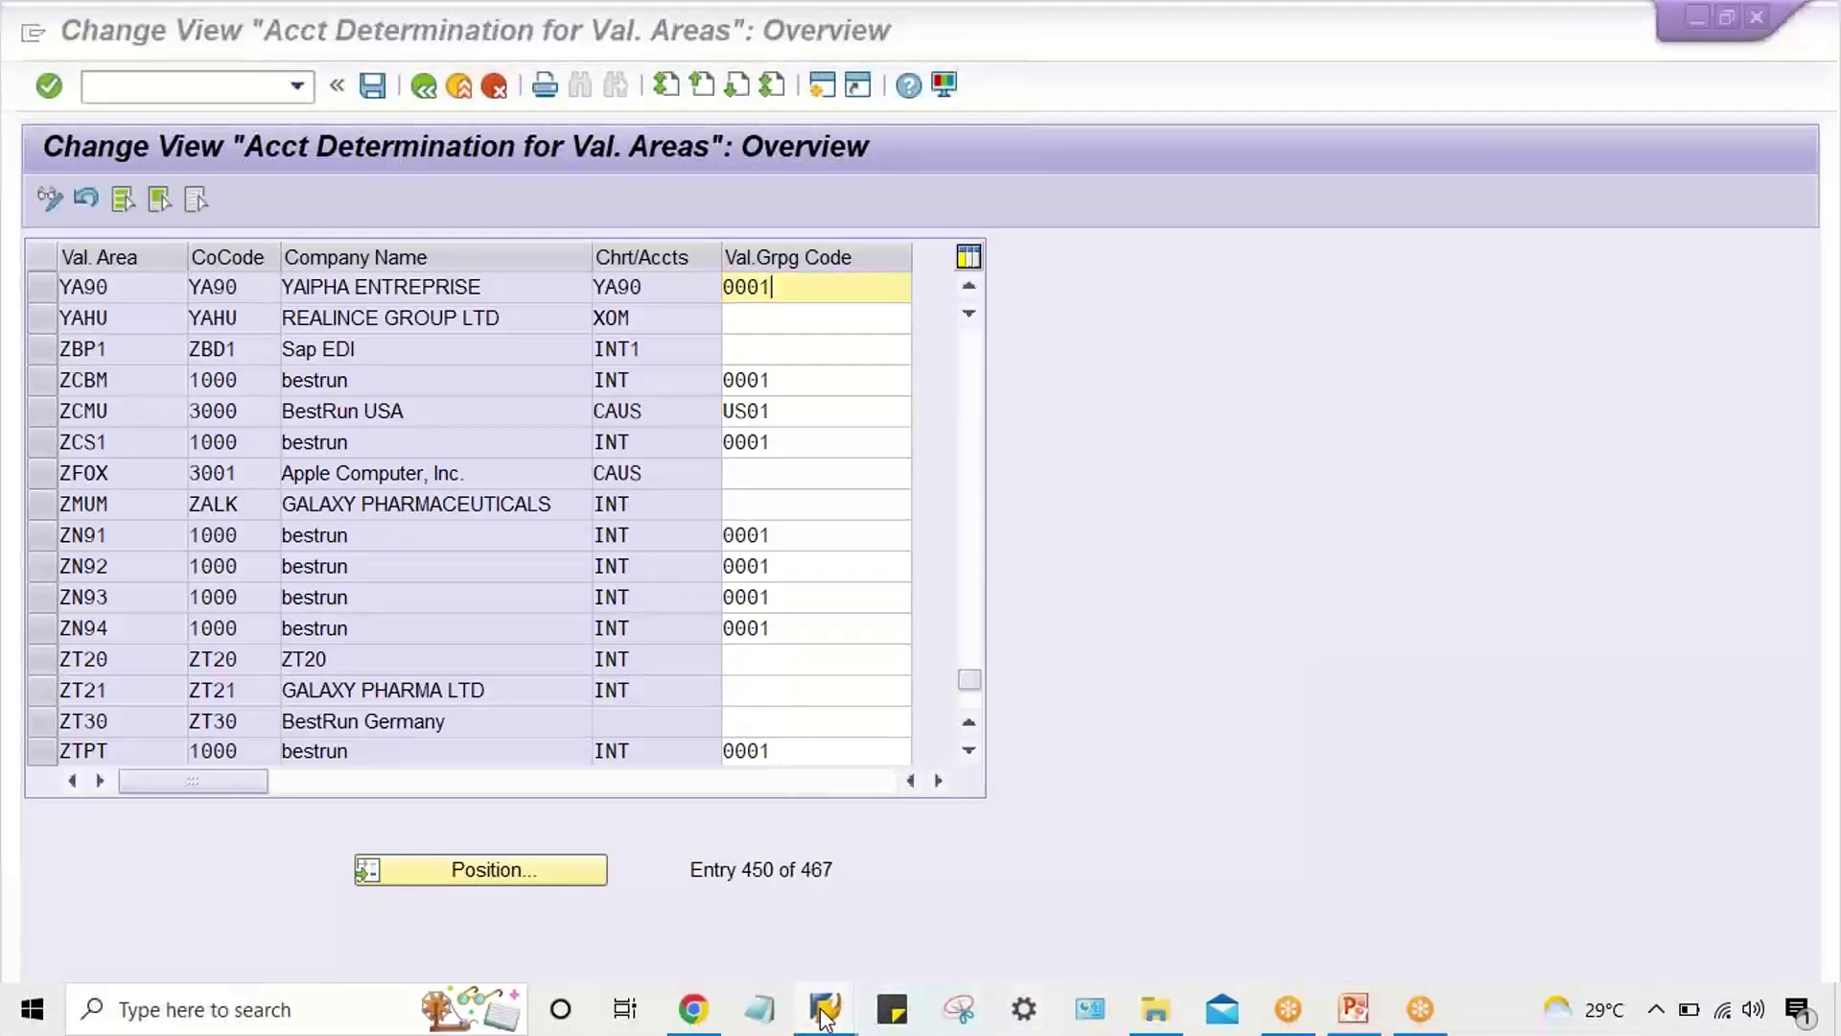
left_click(738, 919)
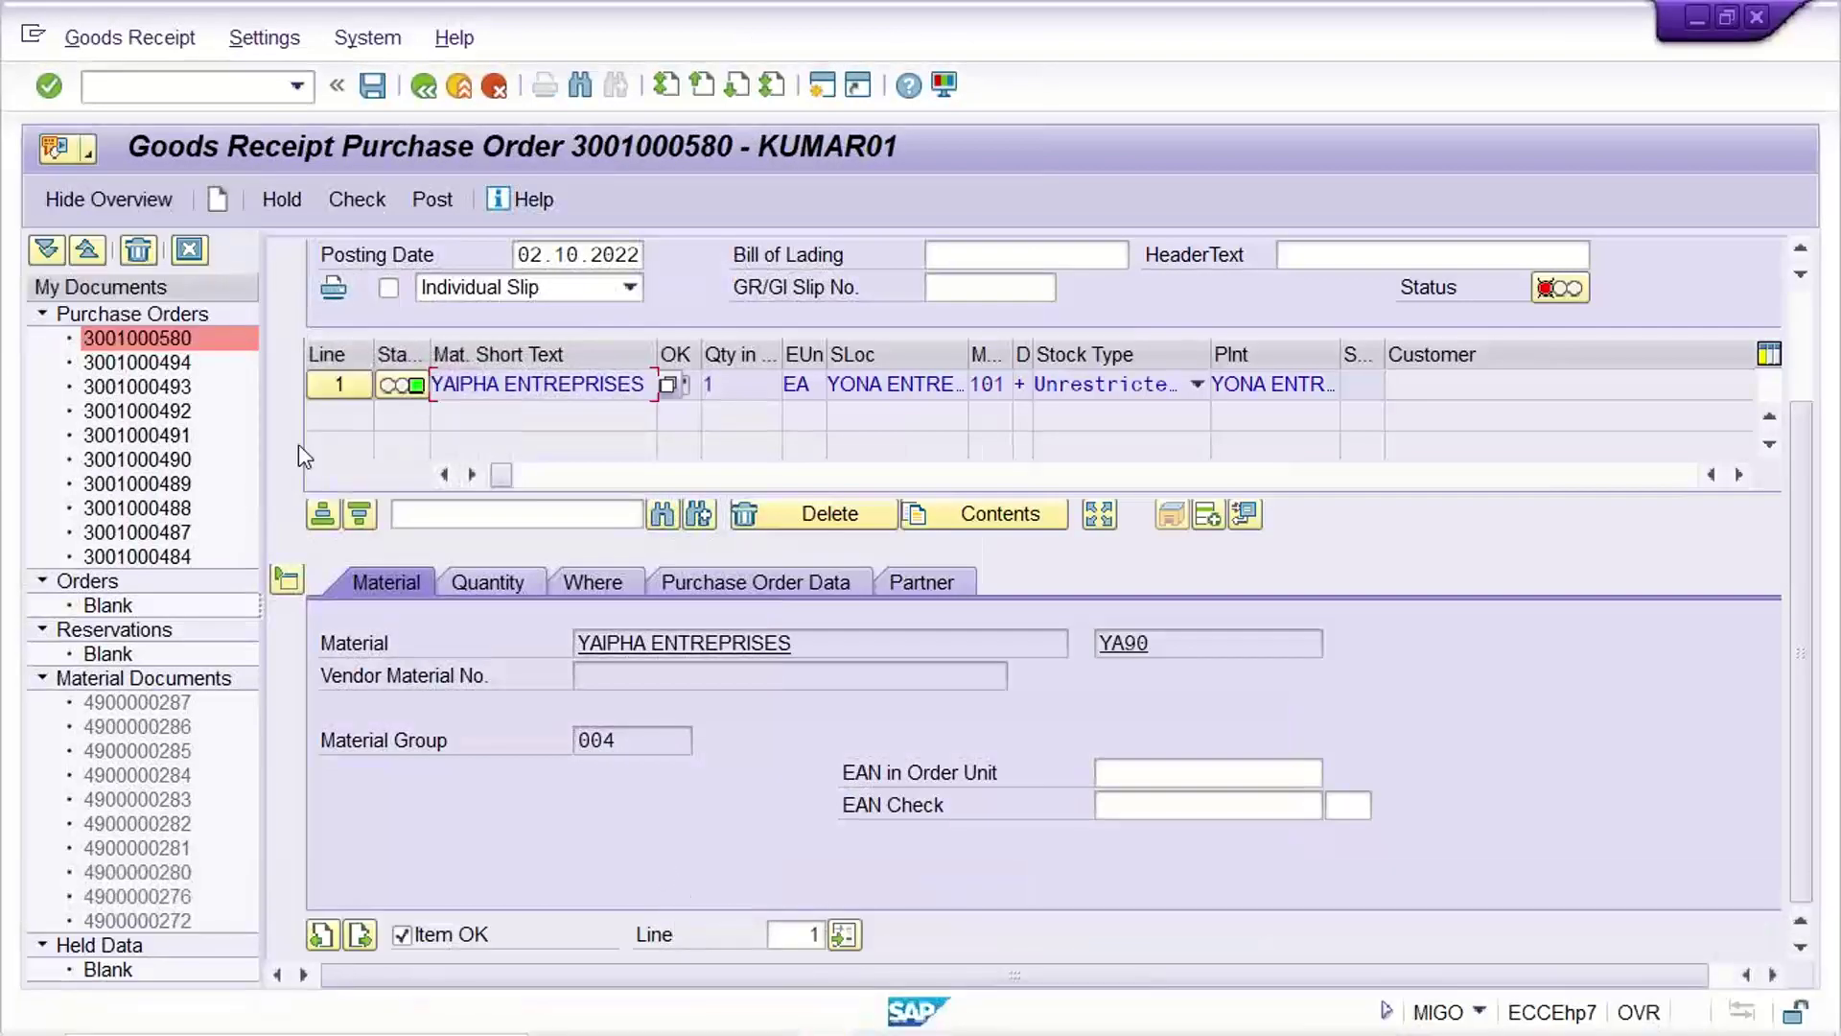
left_click(356, 199)
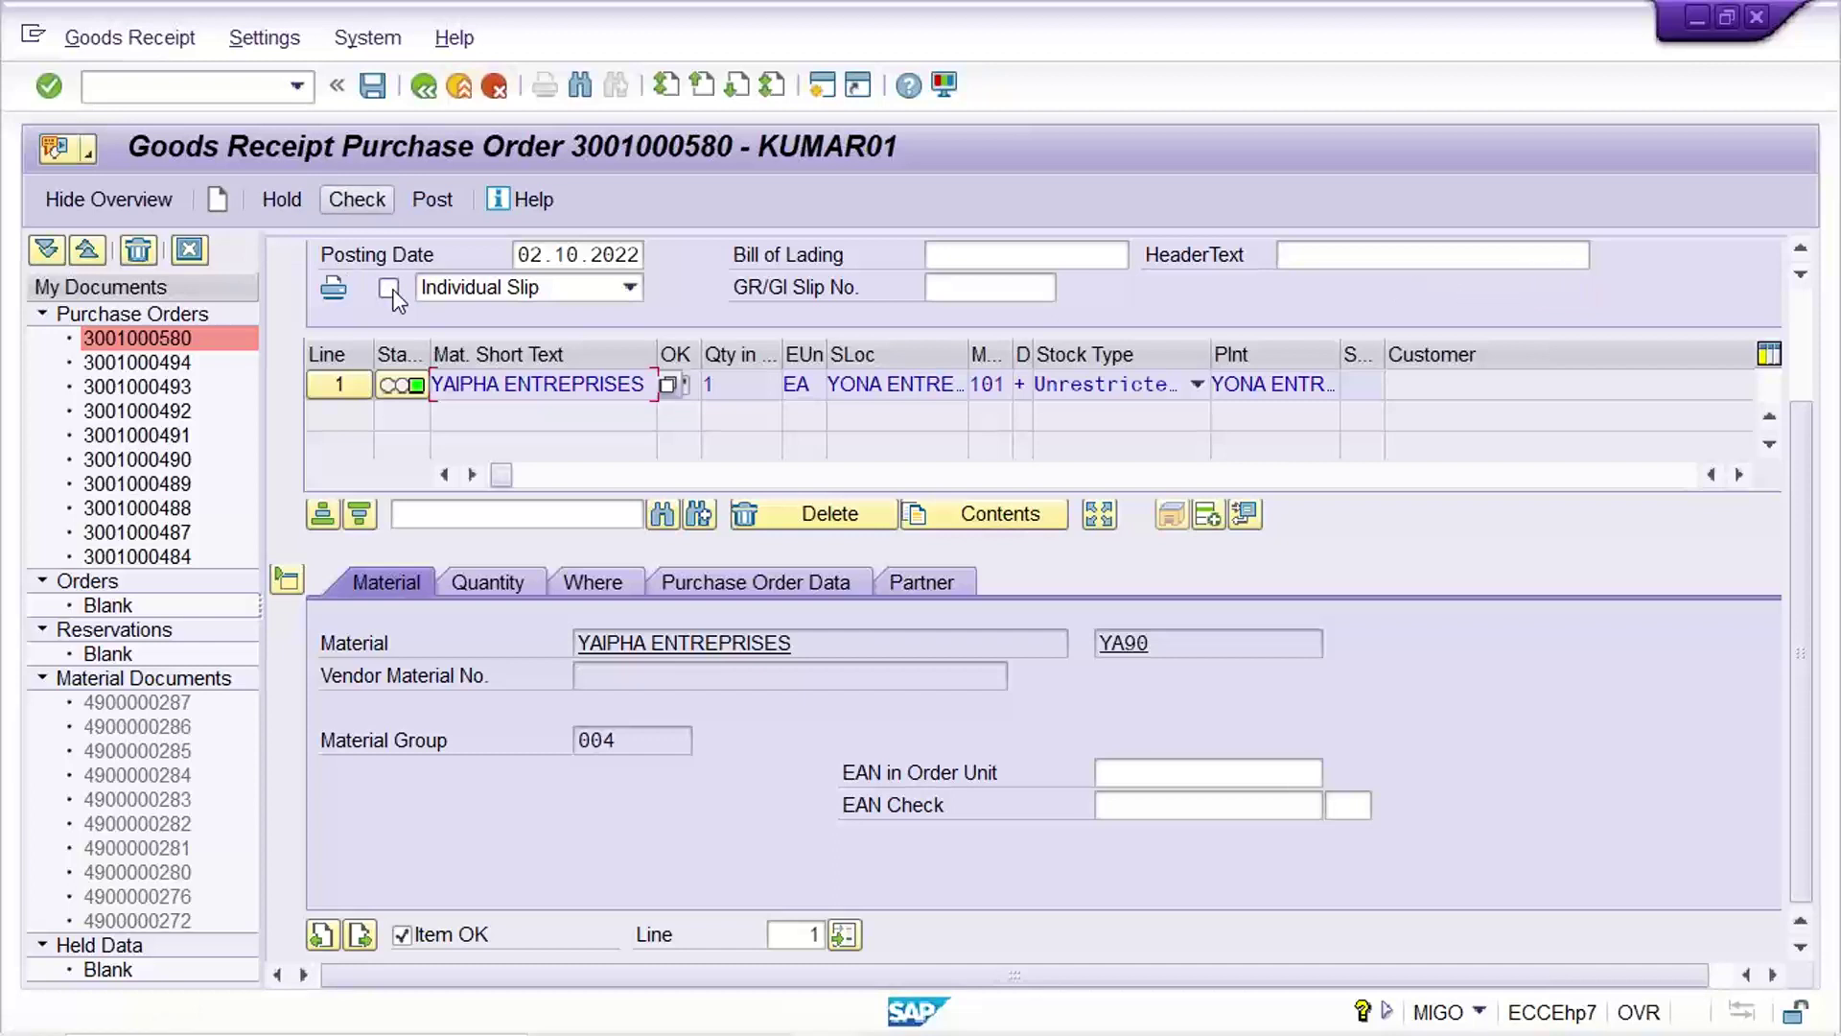
left_click(372, 88)
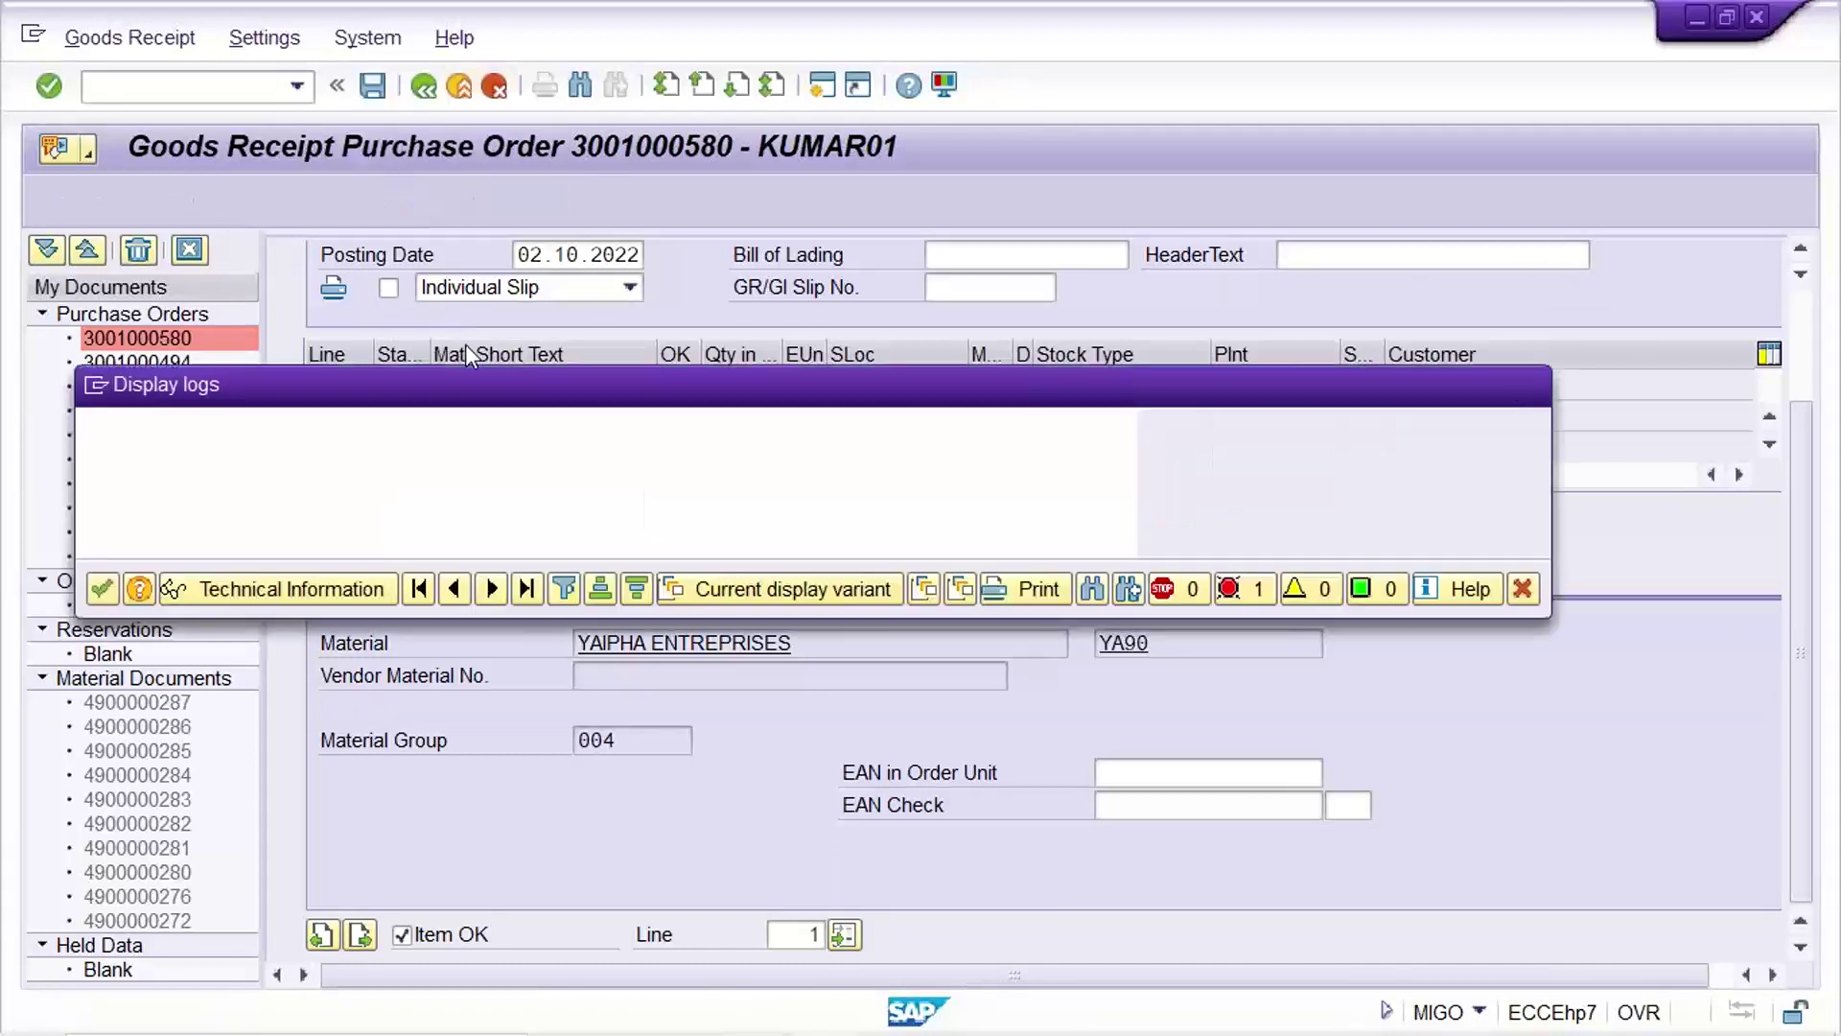
left_click(103, 590)
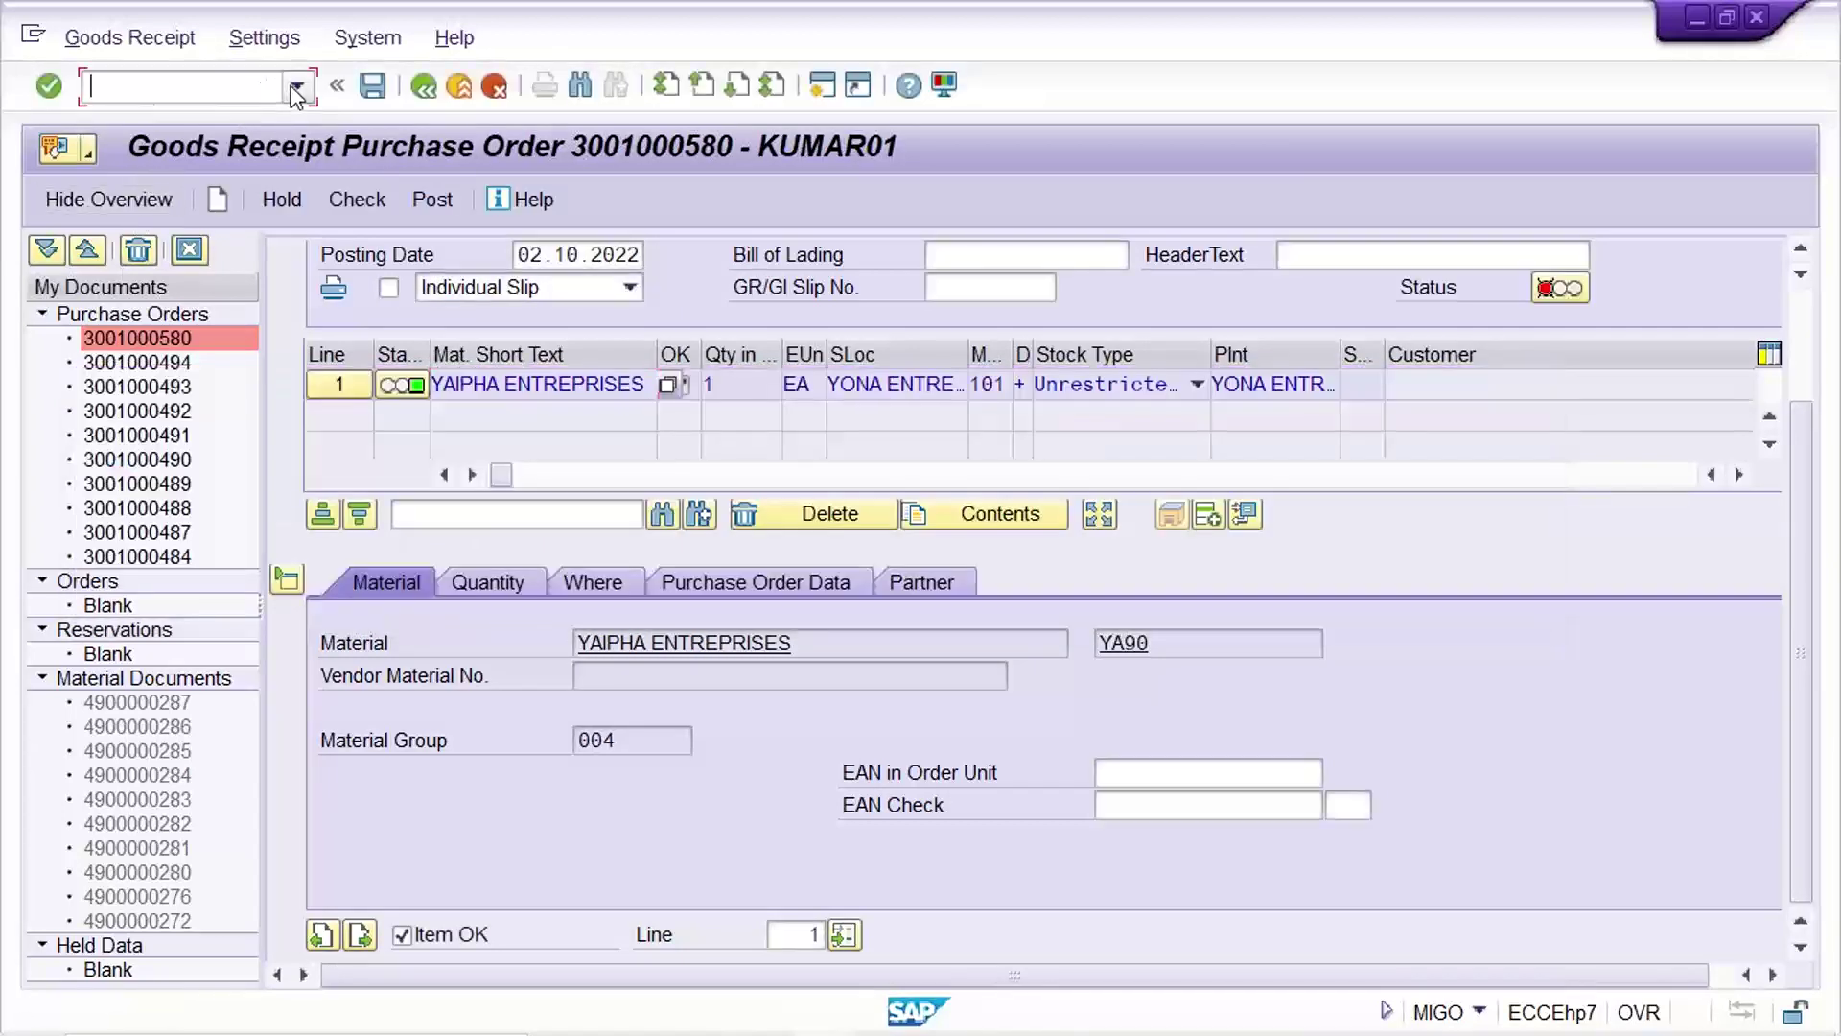
Step: Restart MIGO and load the same purchase order for goods receipt by entering its number
left_click(296, 89)
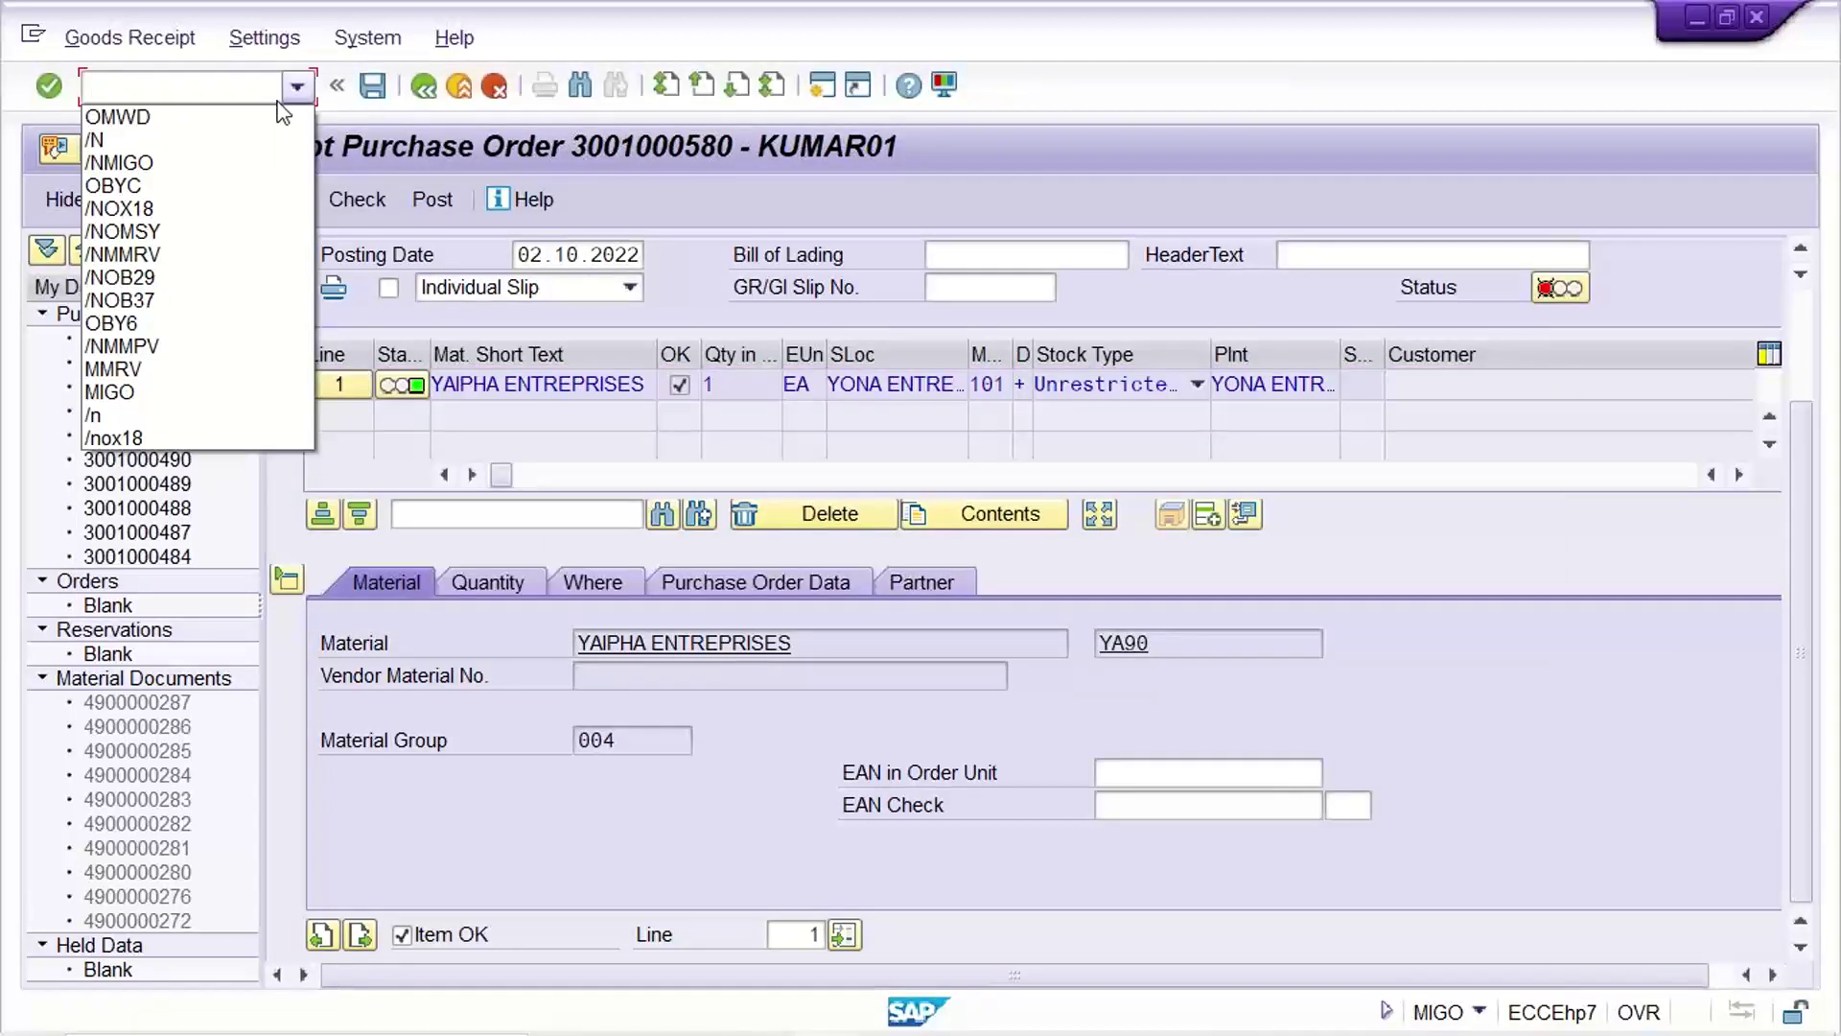
left_click(239, 162)
key("Return")
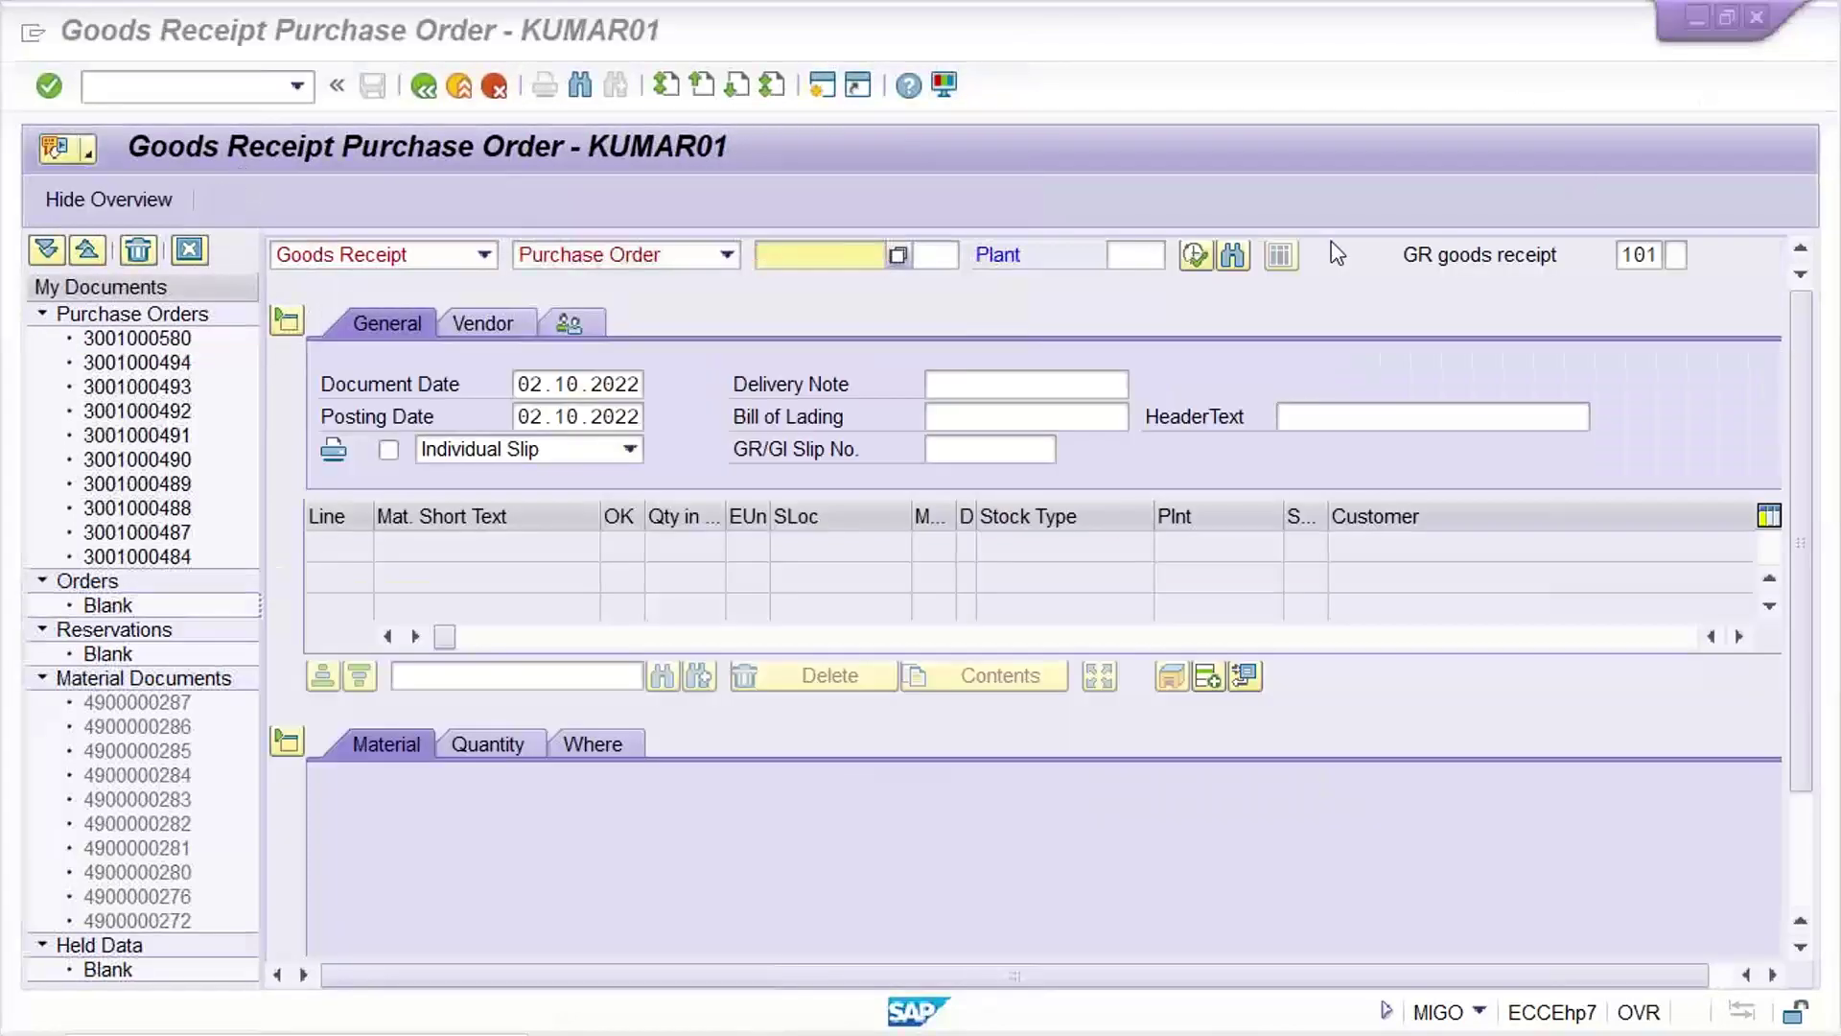
left_click(796, 257)
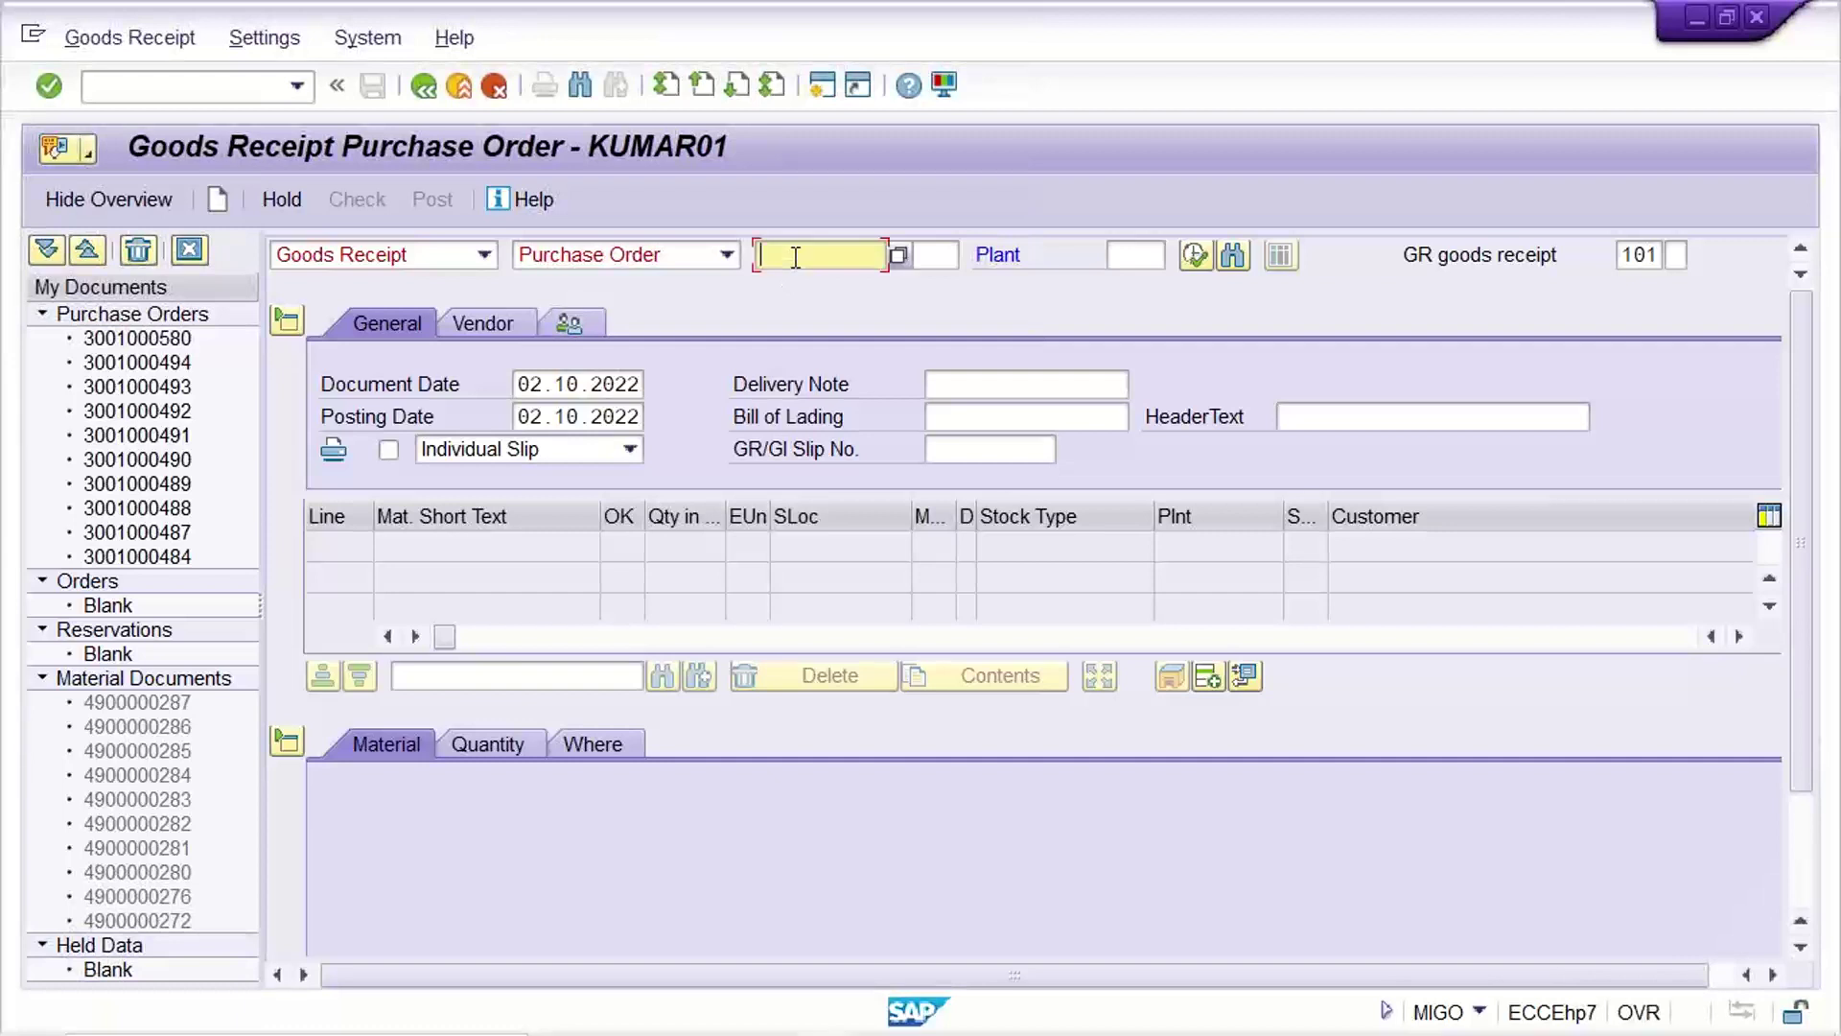
left_click(815, 281)
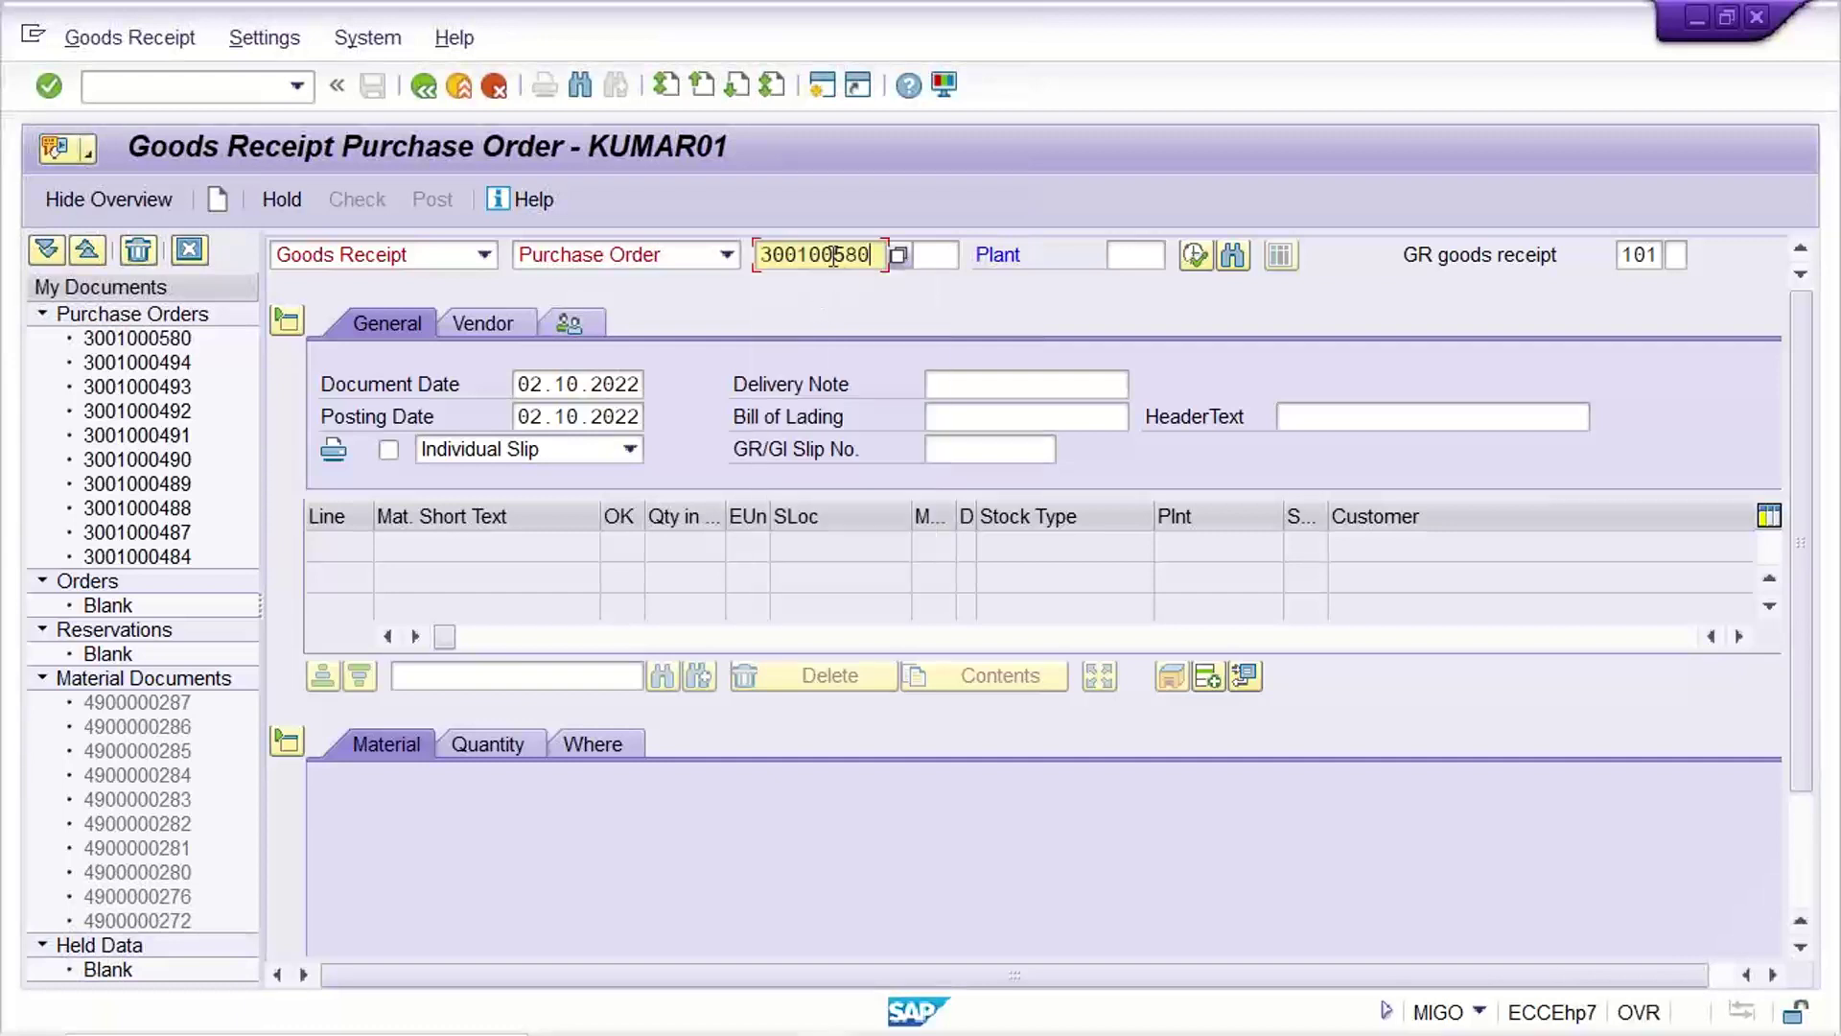
double_click(833, 257)
key("Delete")
left_click(834, 281)
key("Return")
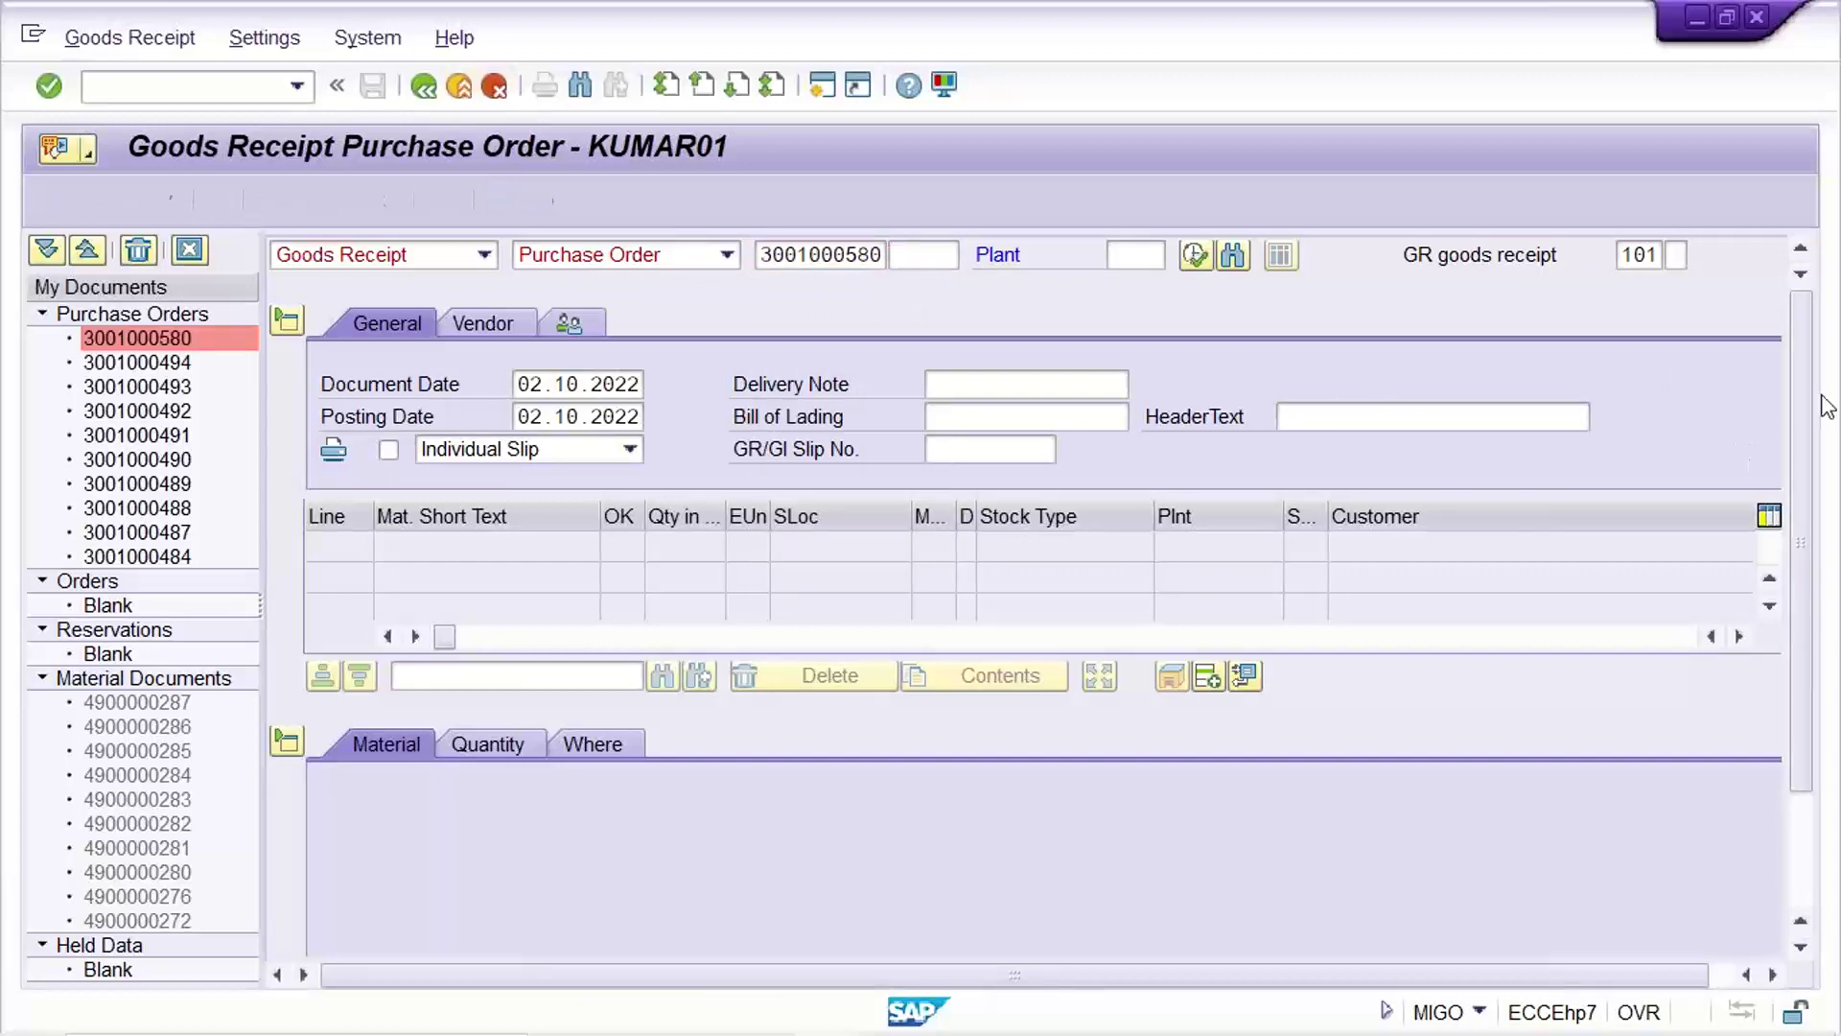
Step: Mark line 1 as Item OK, check the goods receipt and try to post it, closing the log
scroll(1812, 402, "down", 3)
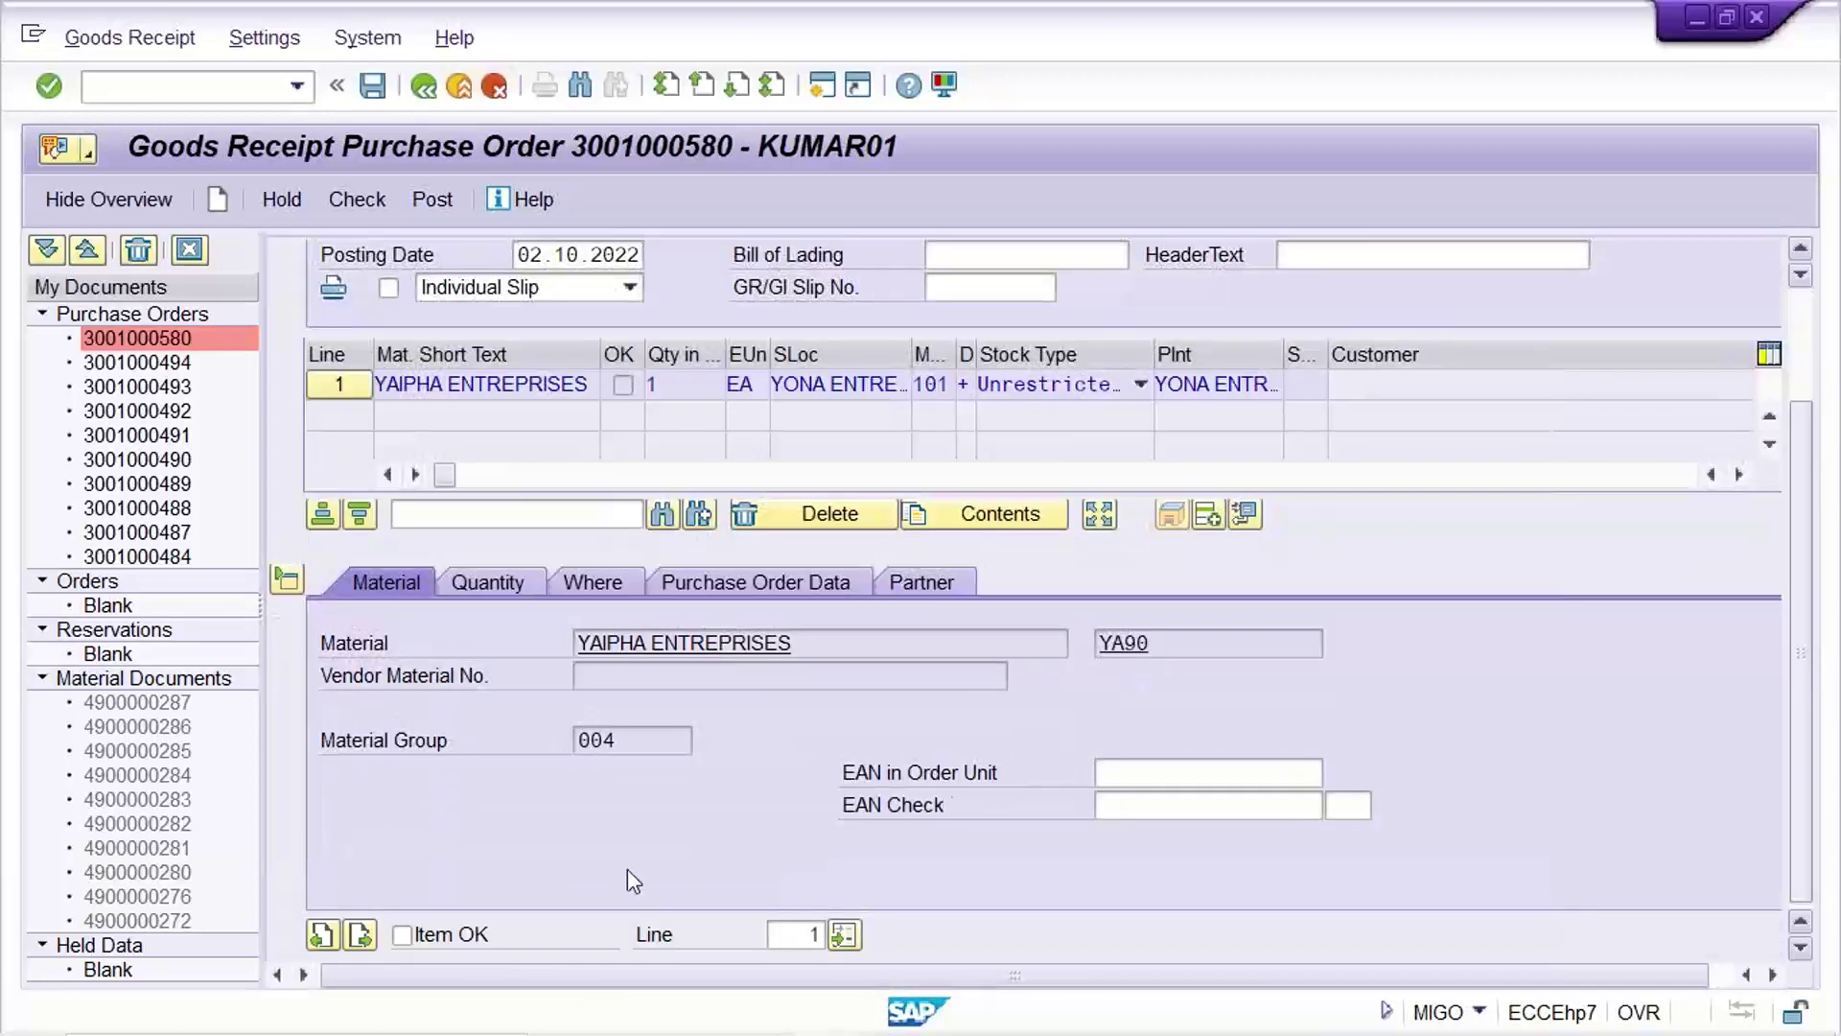
left_click(403, 935)
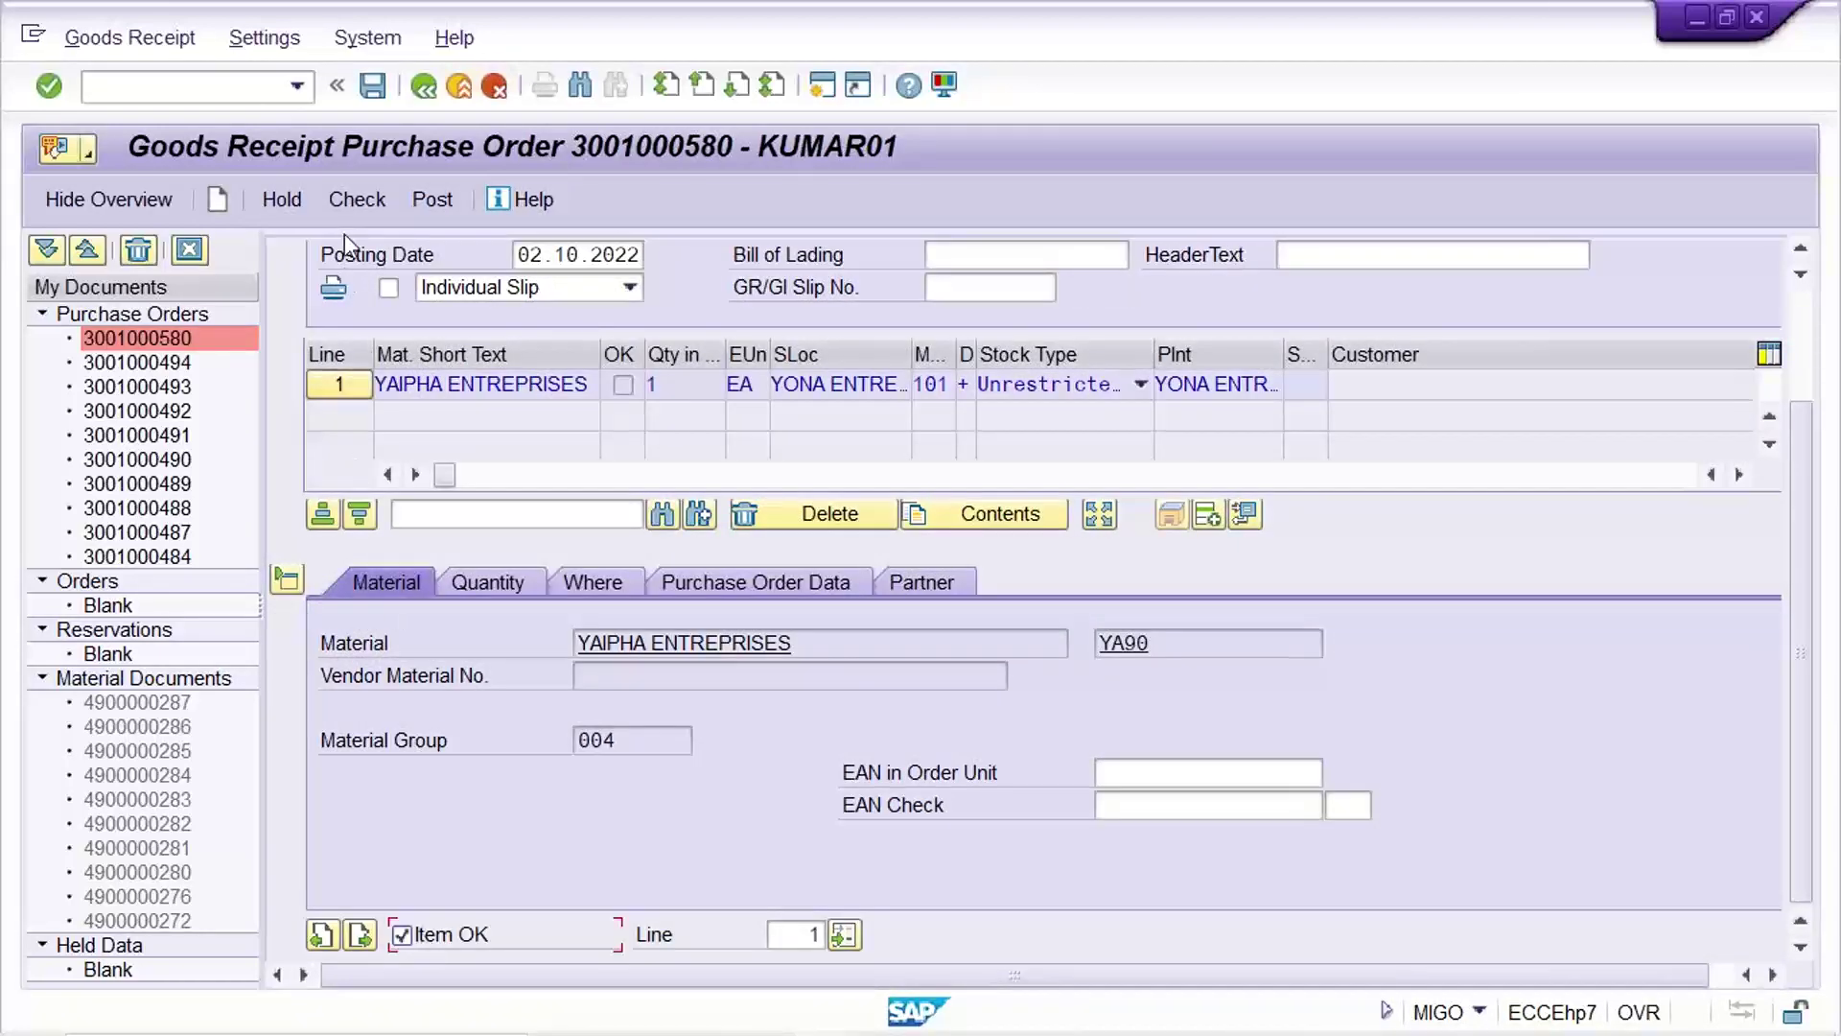
left_click(353, 203)
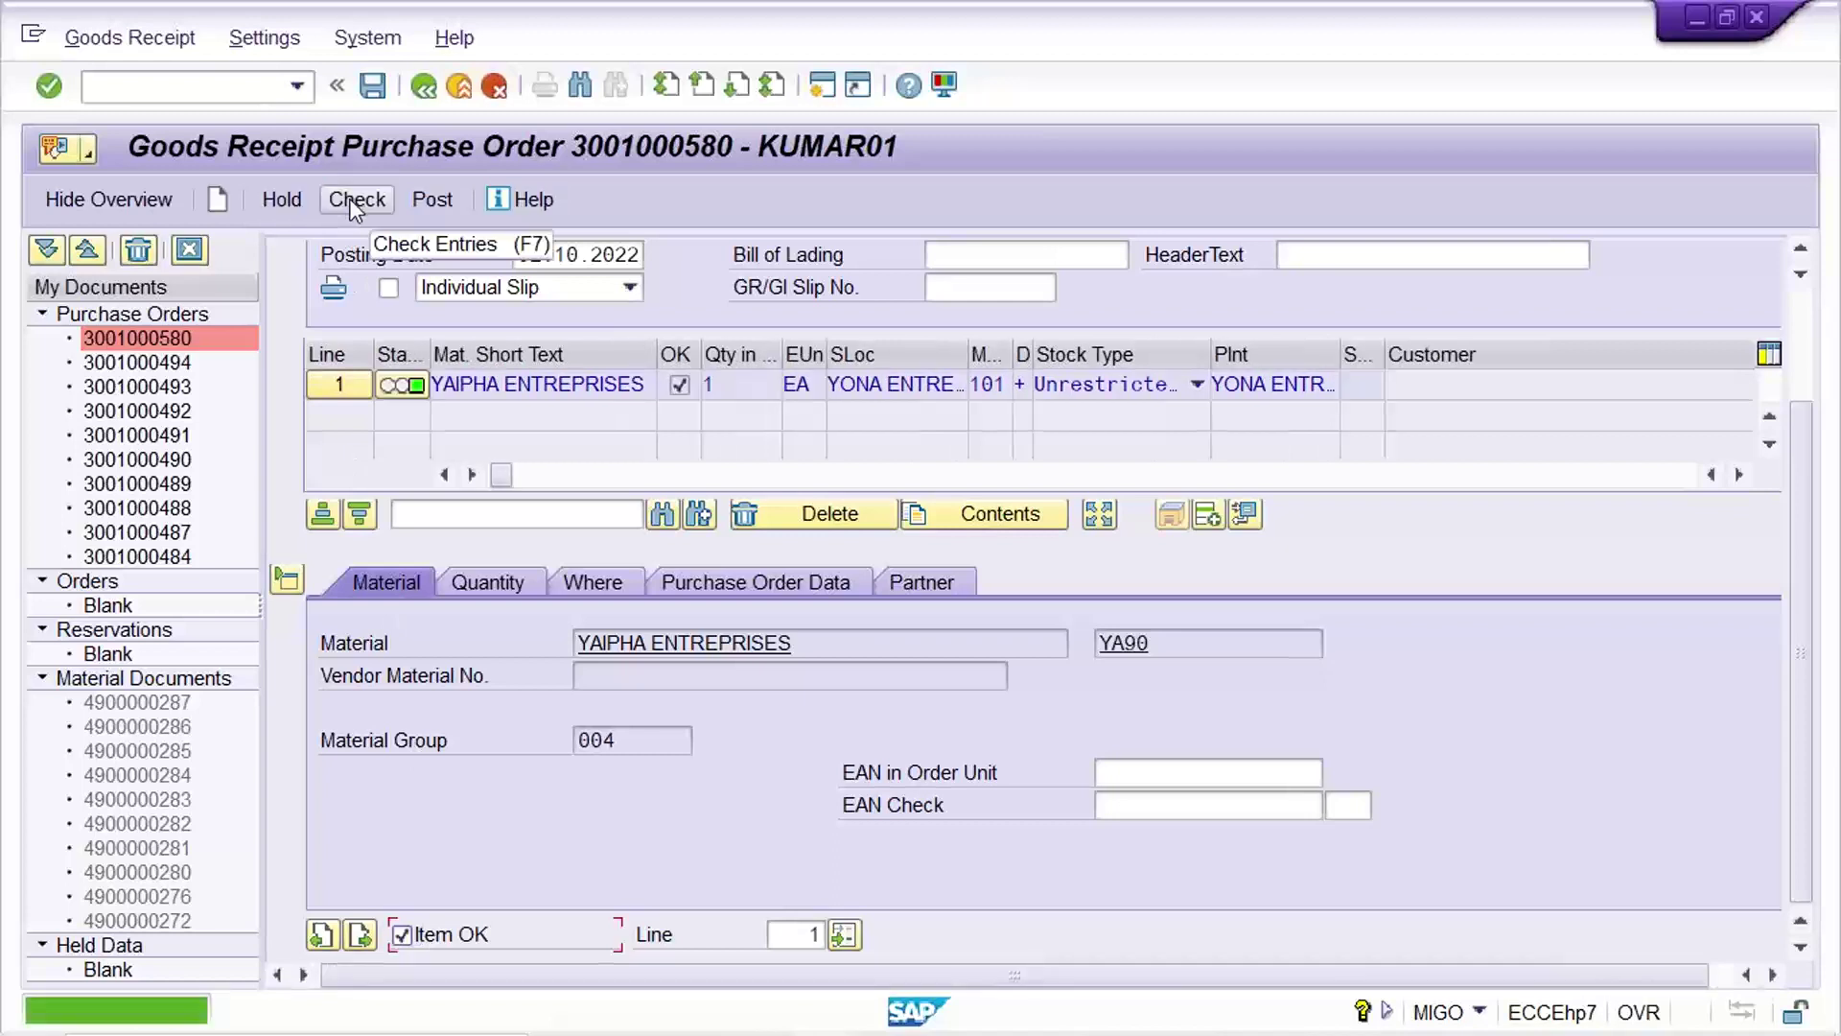
left_click(371, 88)
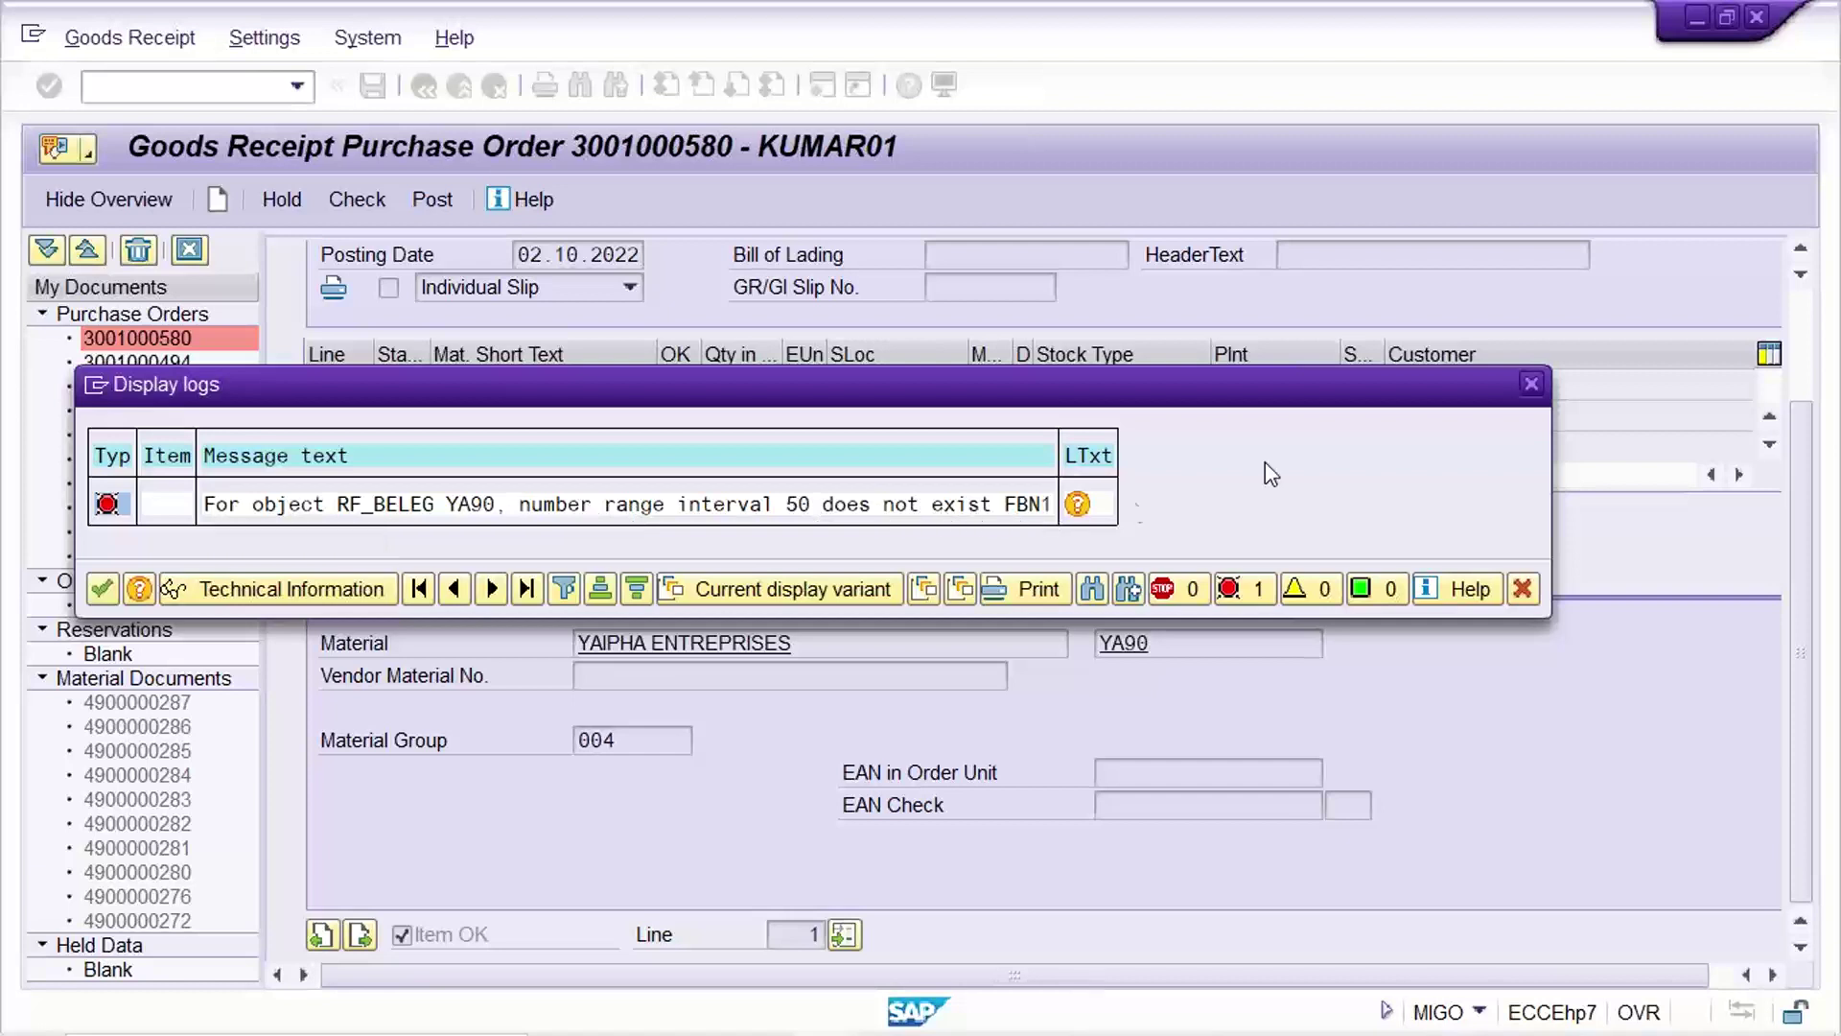
left_click(1538, 383)
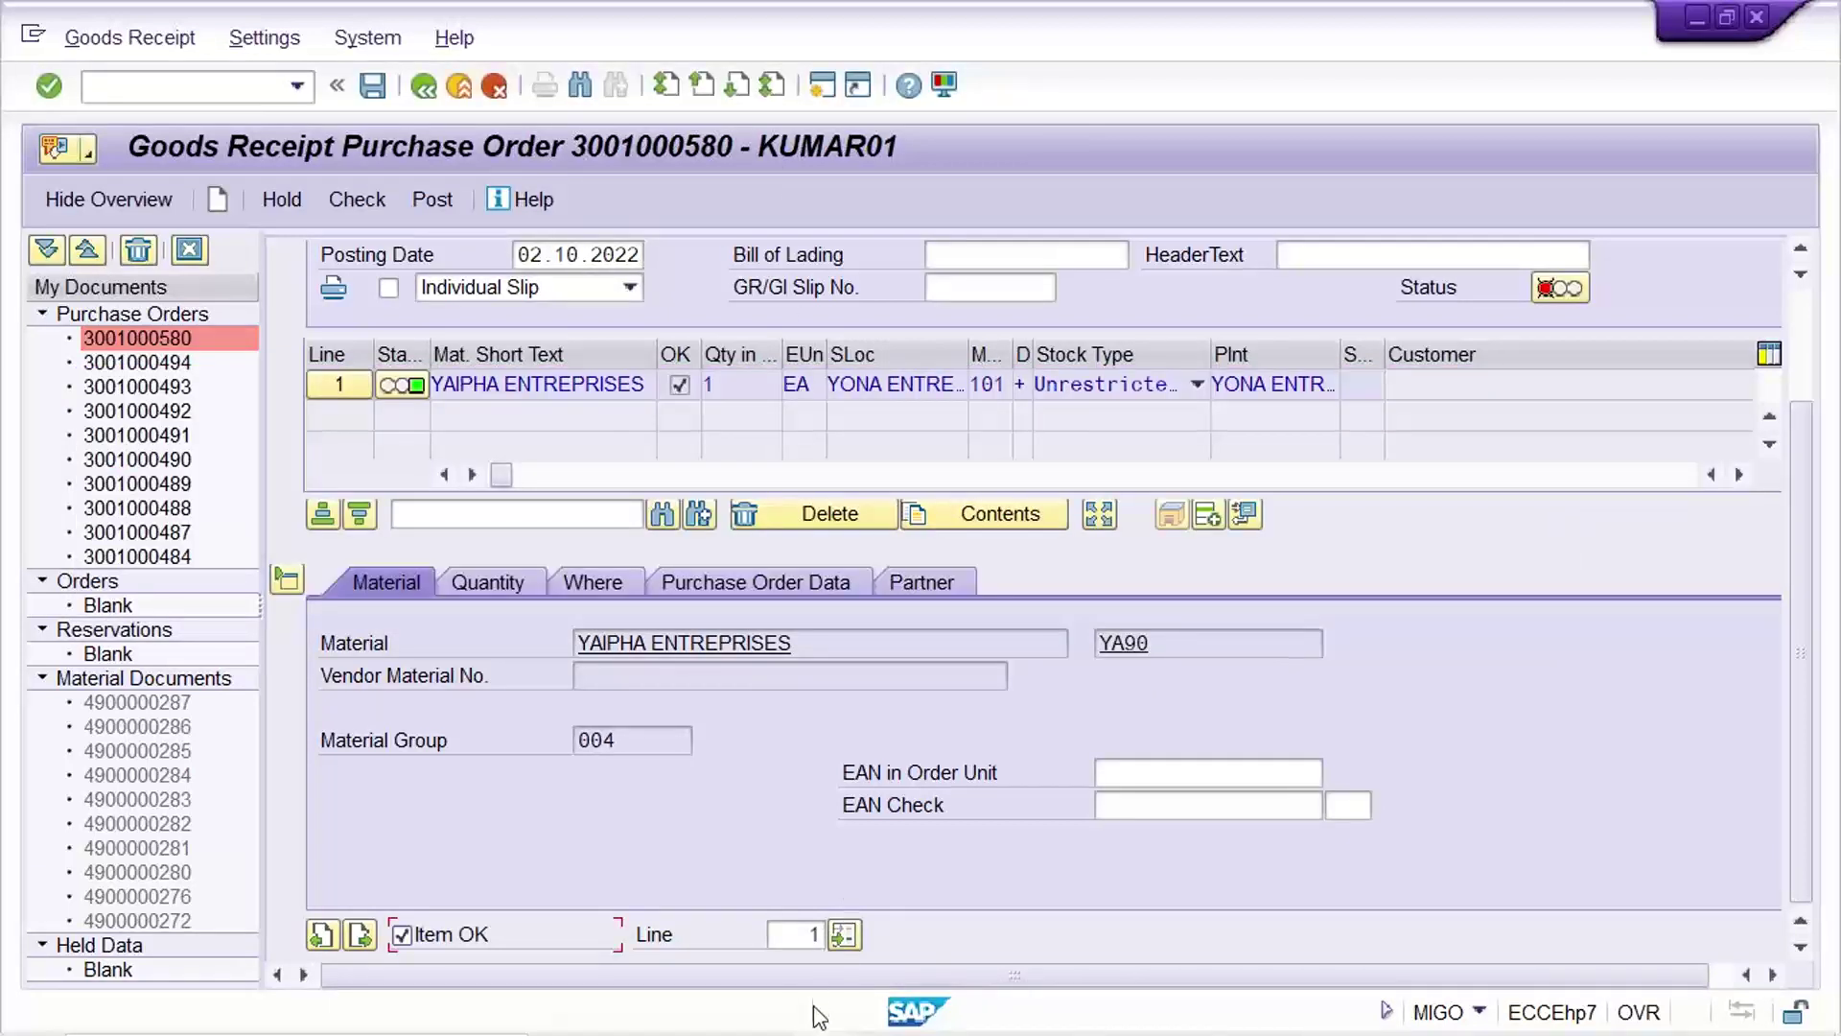
Step: Switch to the valuation area determination session and start transaction OBA7 there
mouse_move(721, 1031)
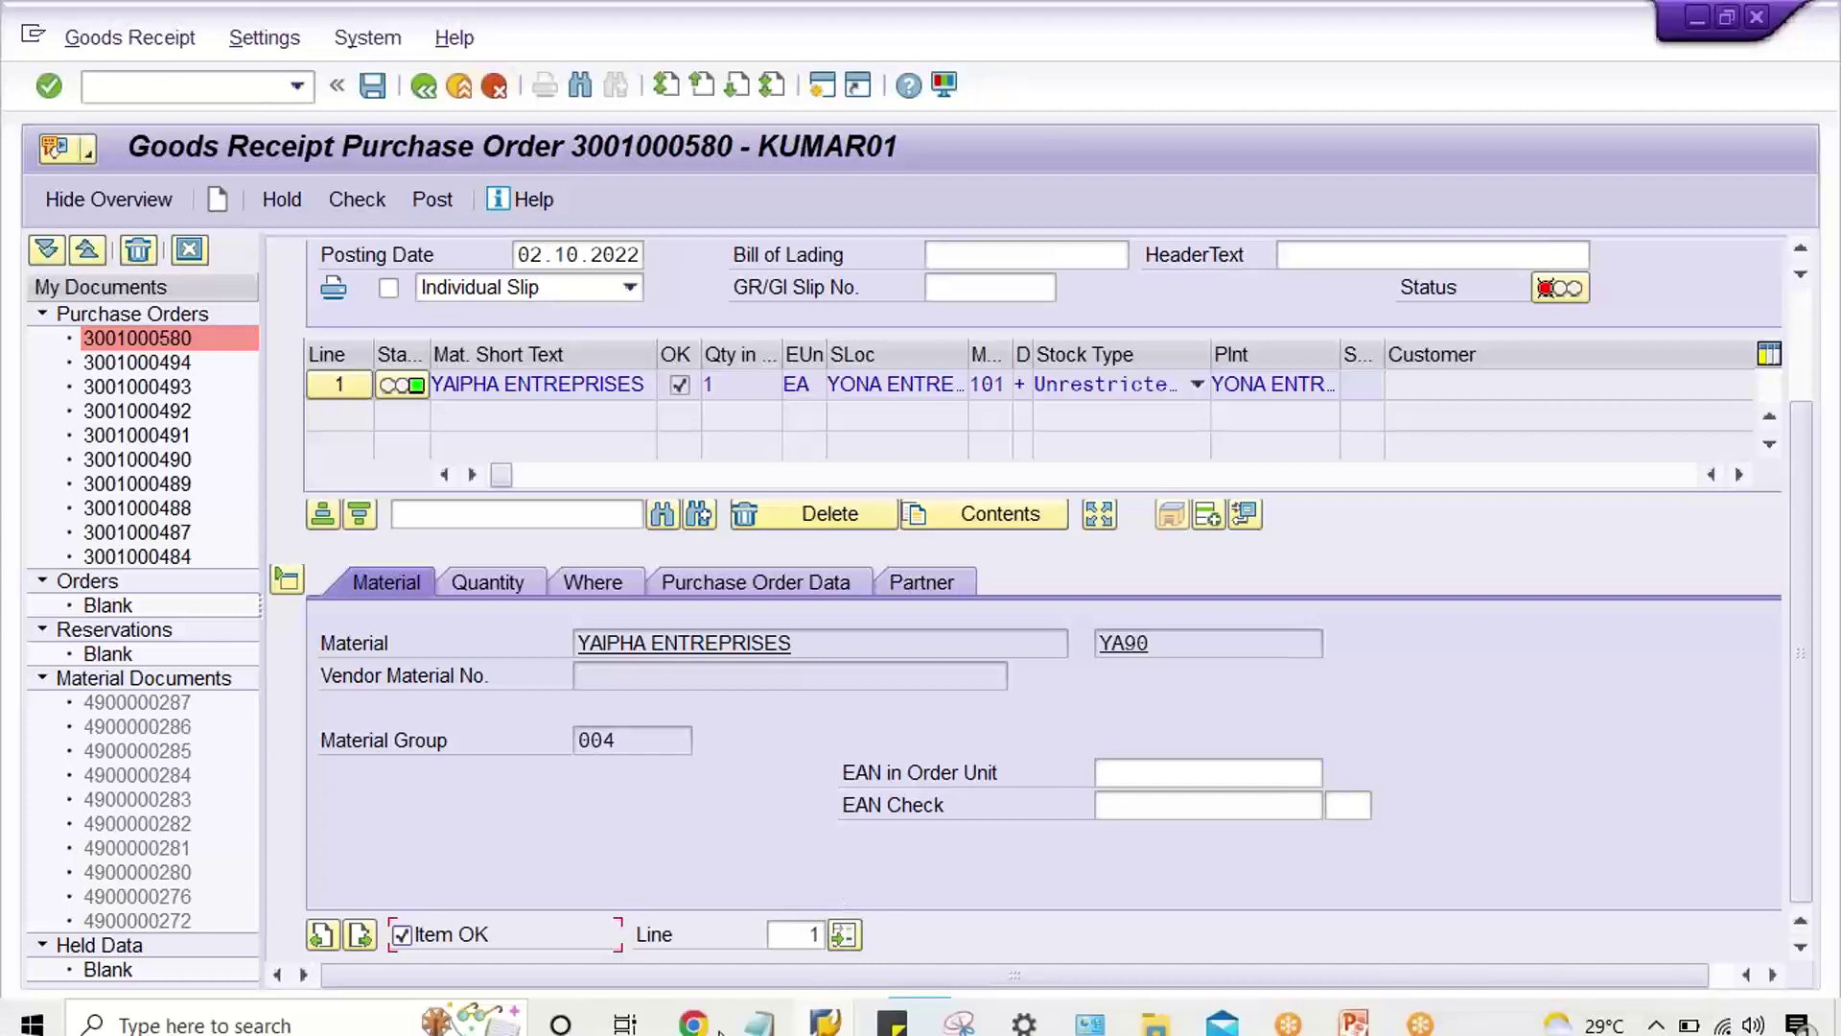
left_click(841, 1012)
left_click(1160, 899)
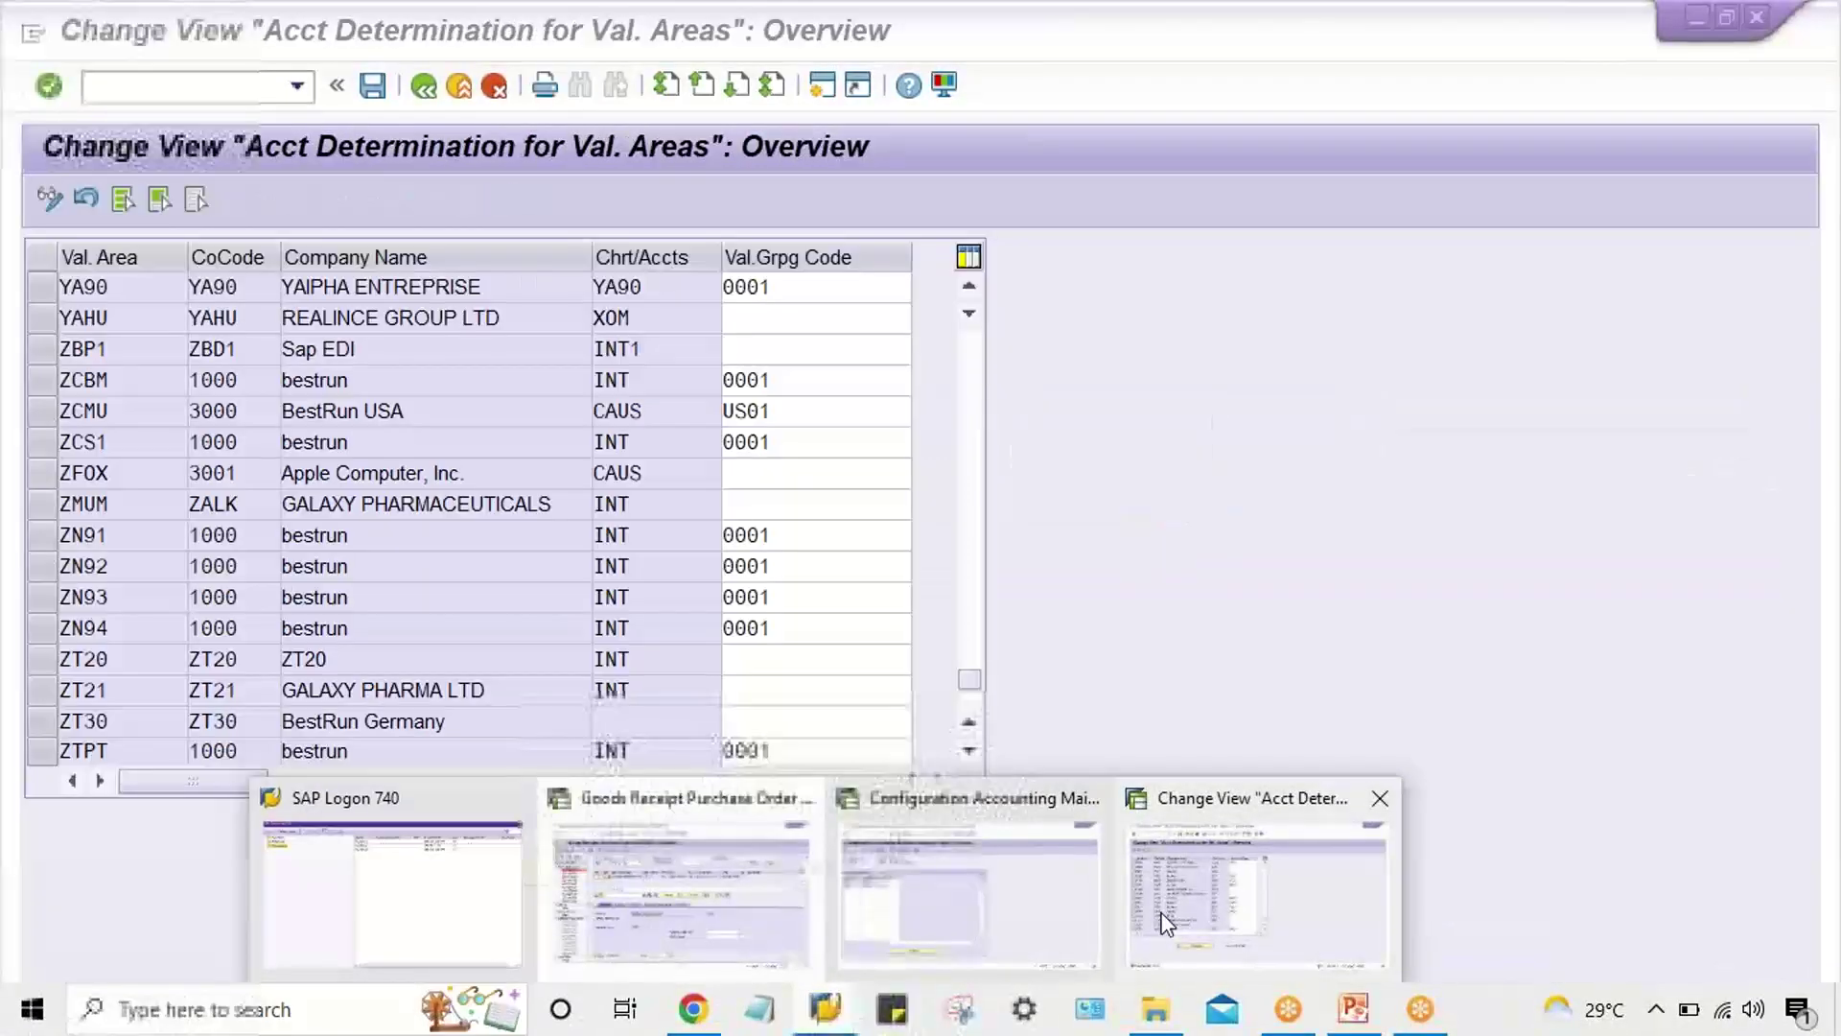
left_click(176, 93)
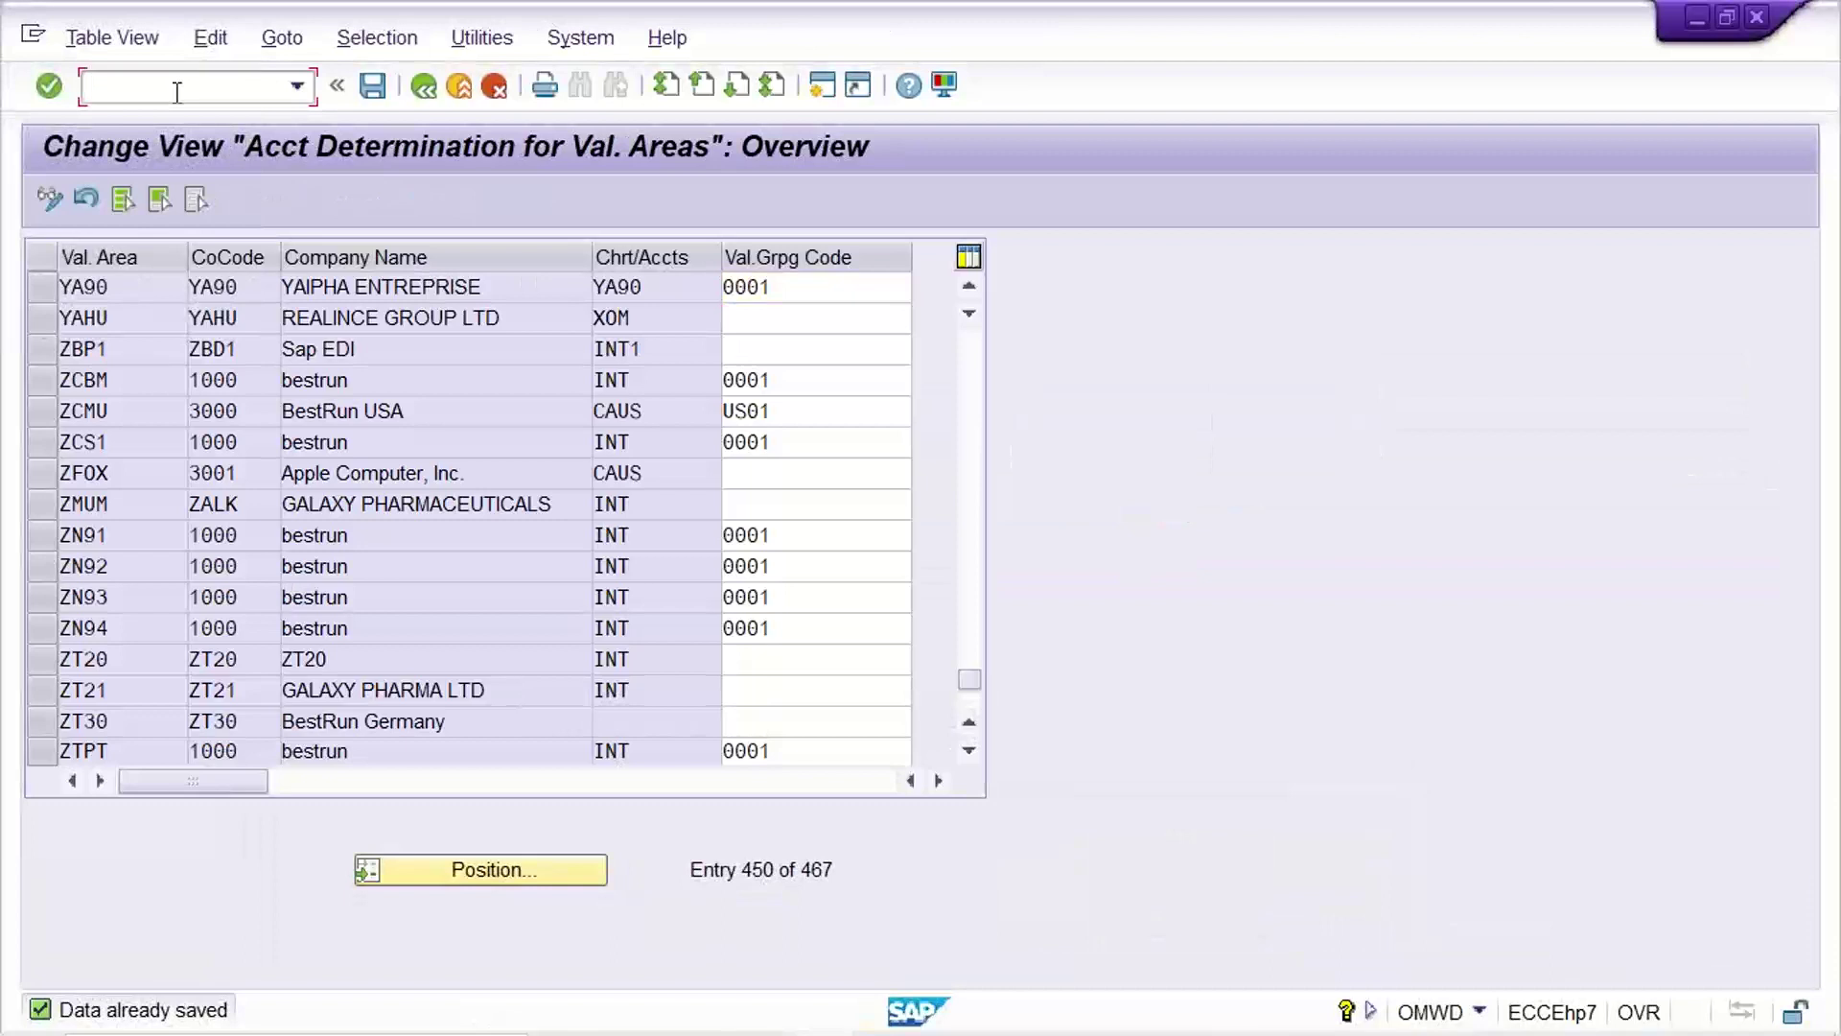
type("/NOBA7")
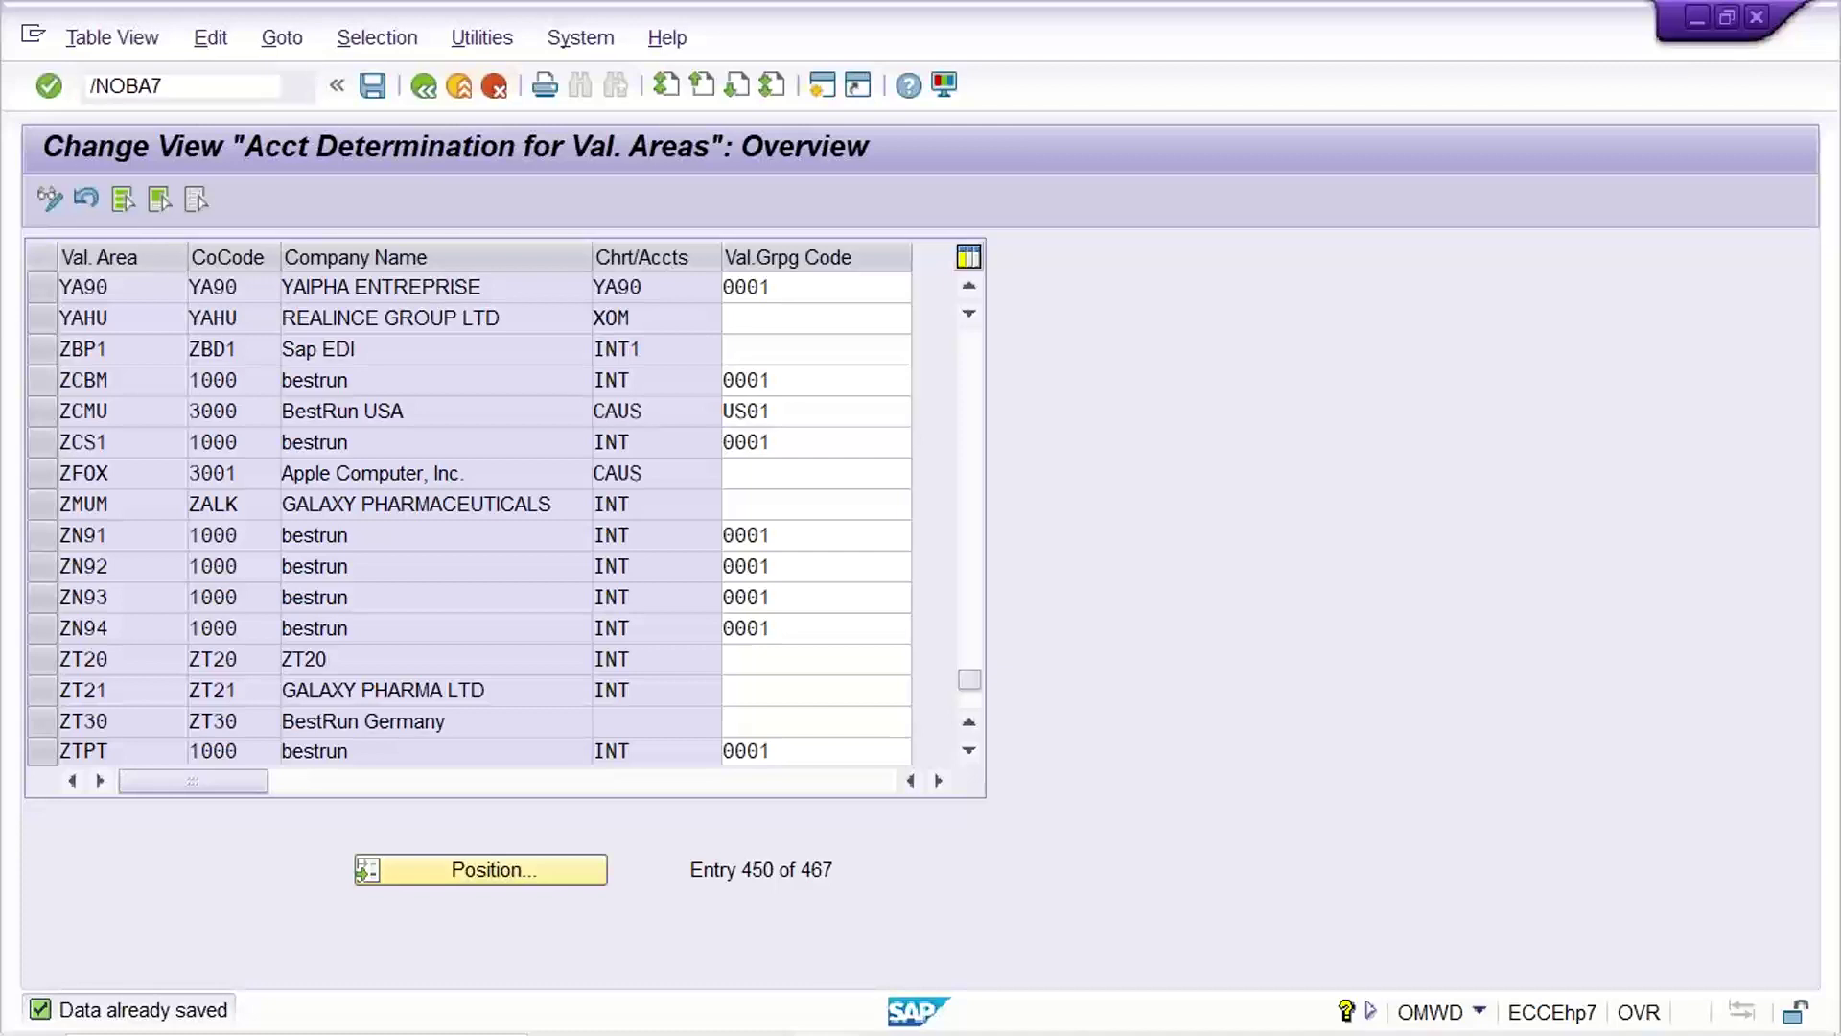
key("Return")
Step: Position the document type list at the W entries and display the details of type WE, Goods receipt
left_click(422, 970)
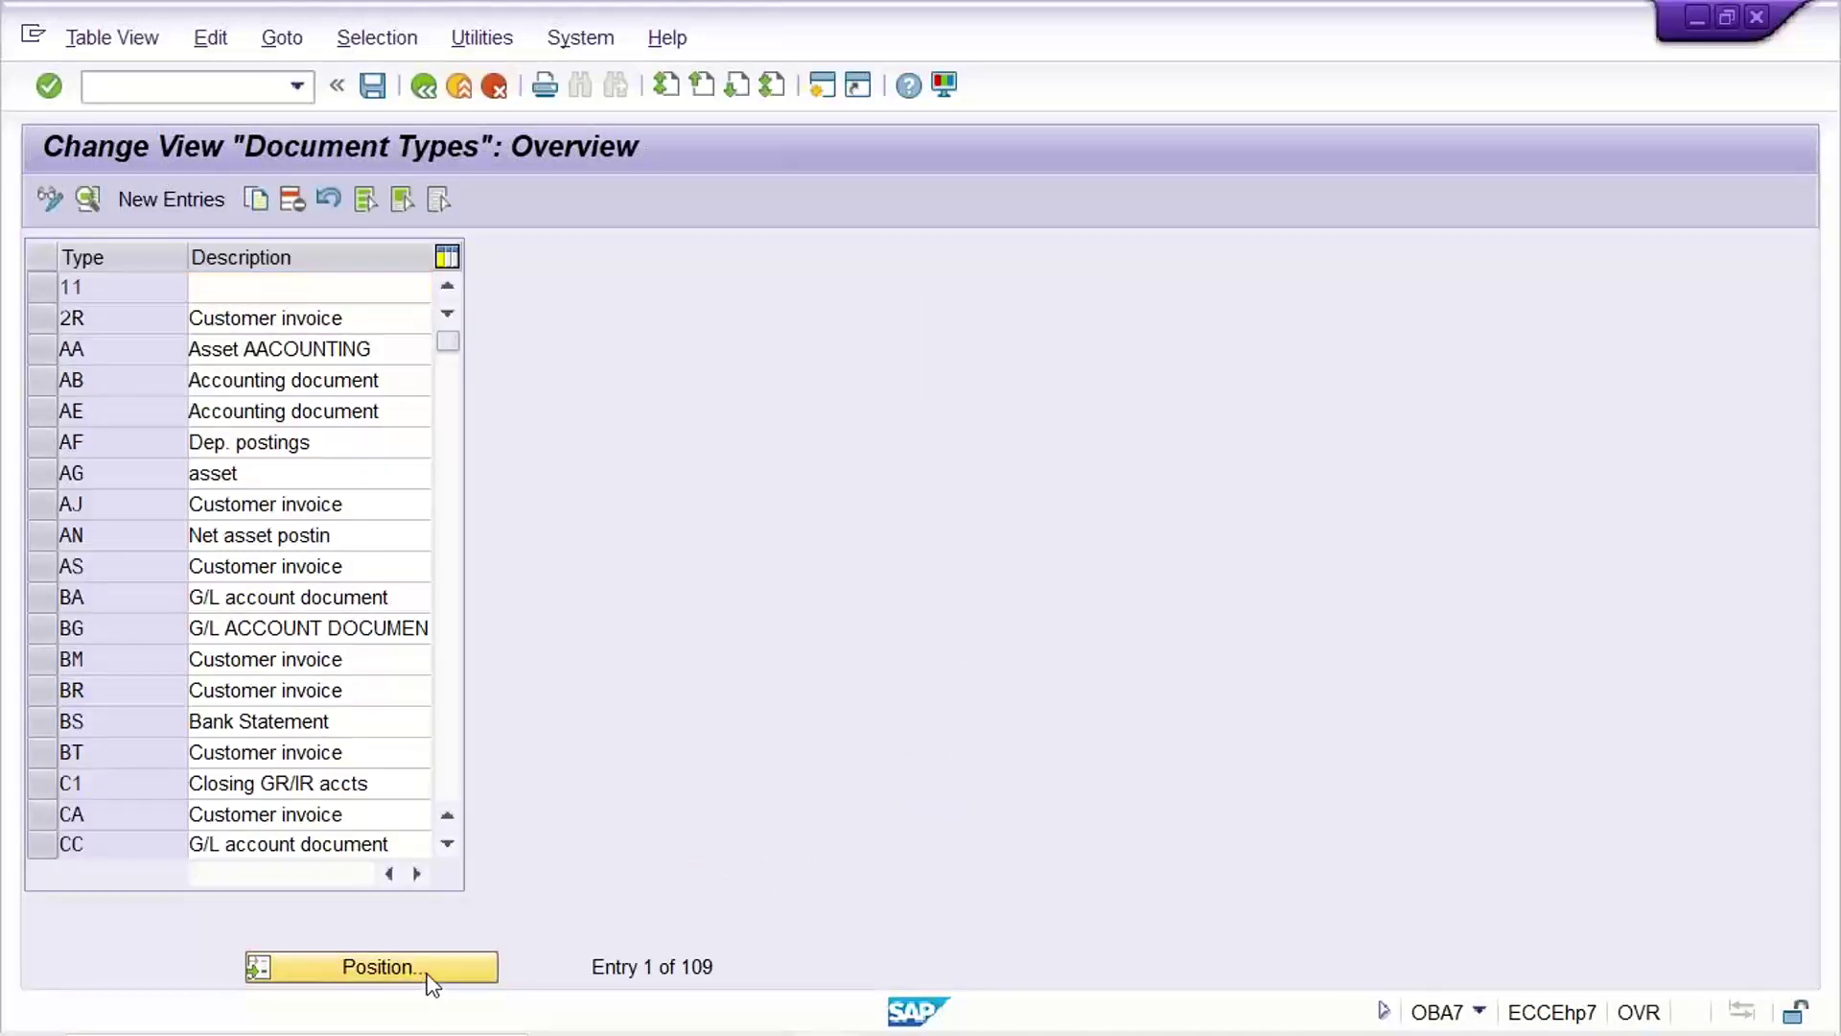
key("Return")
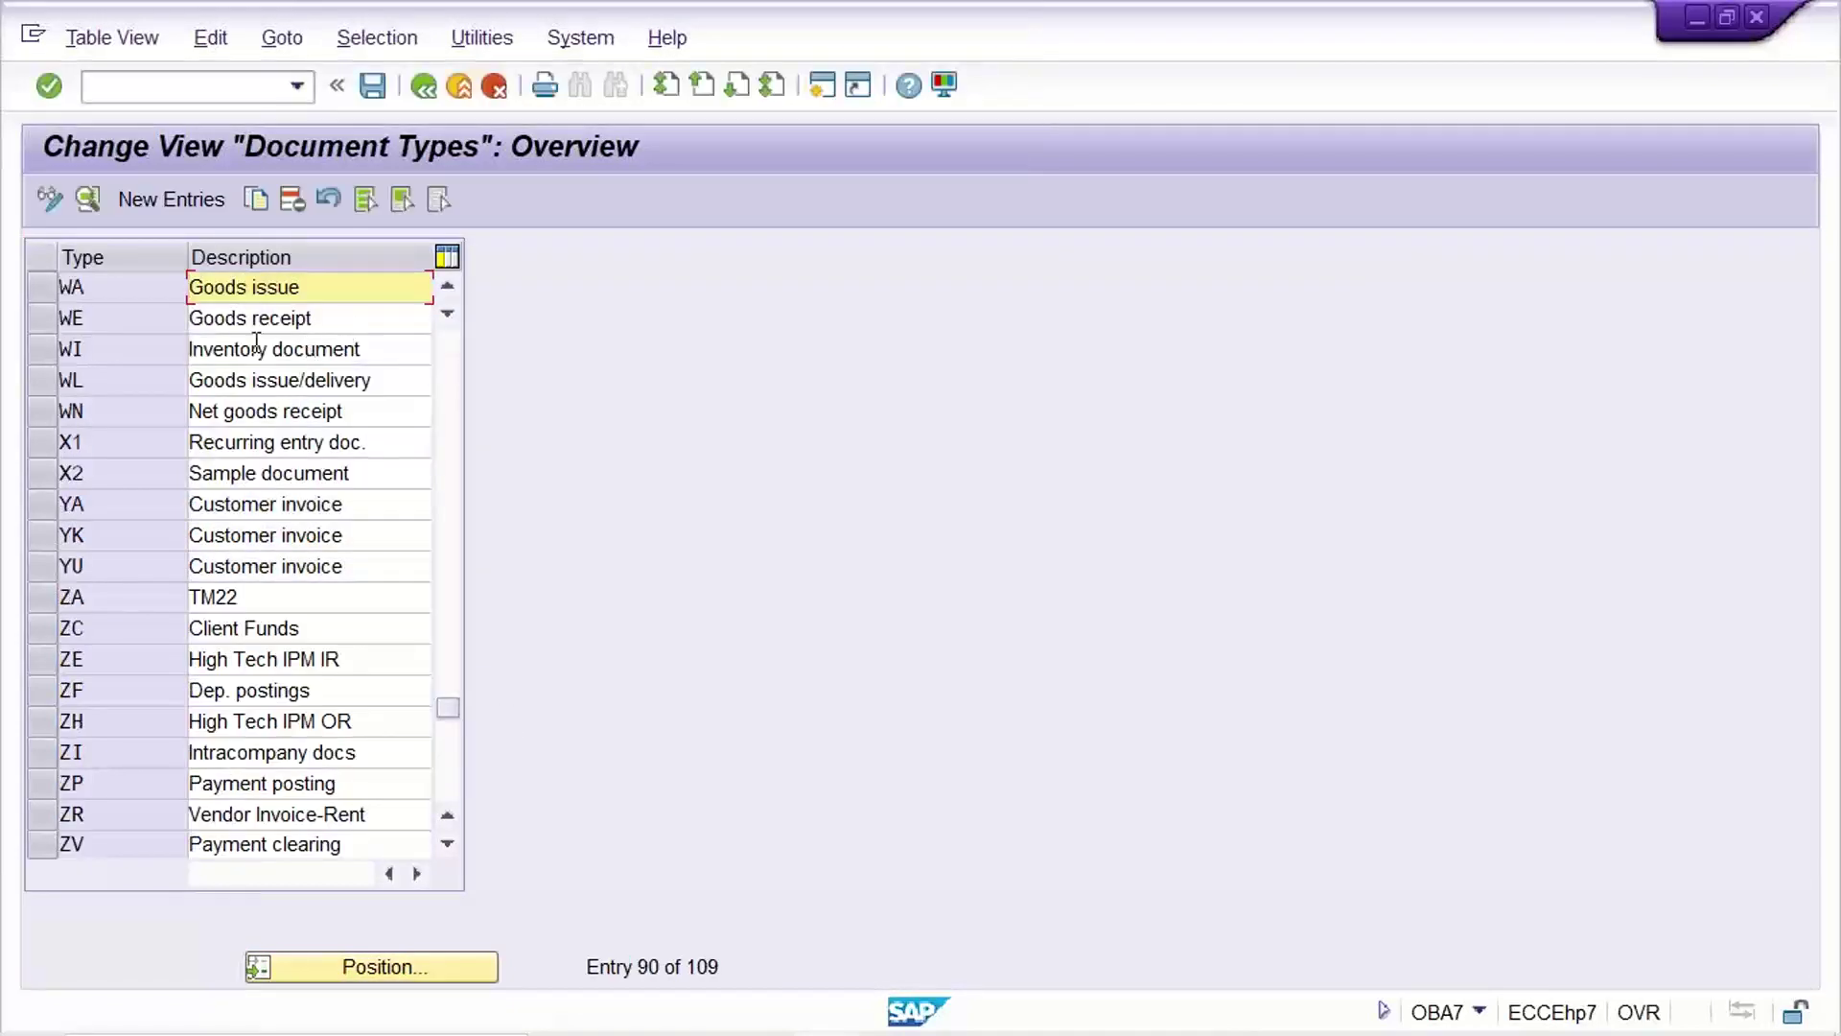
left_click(128, 320)
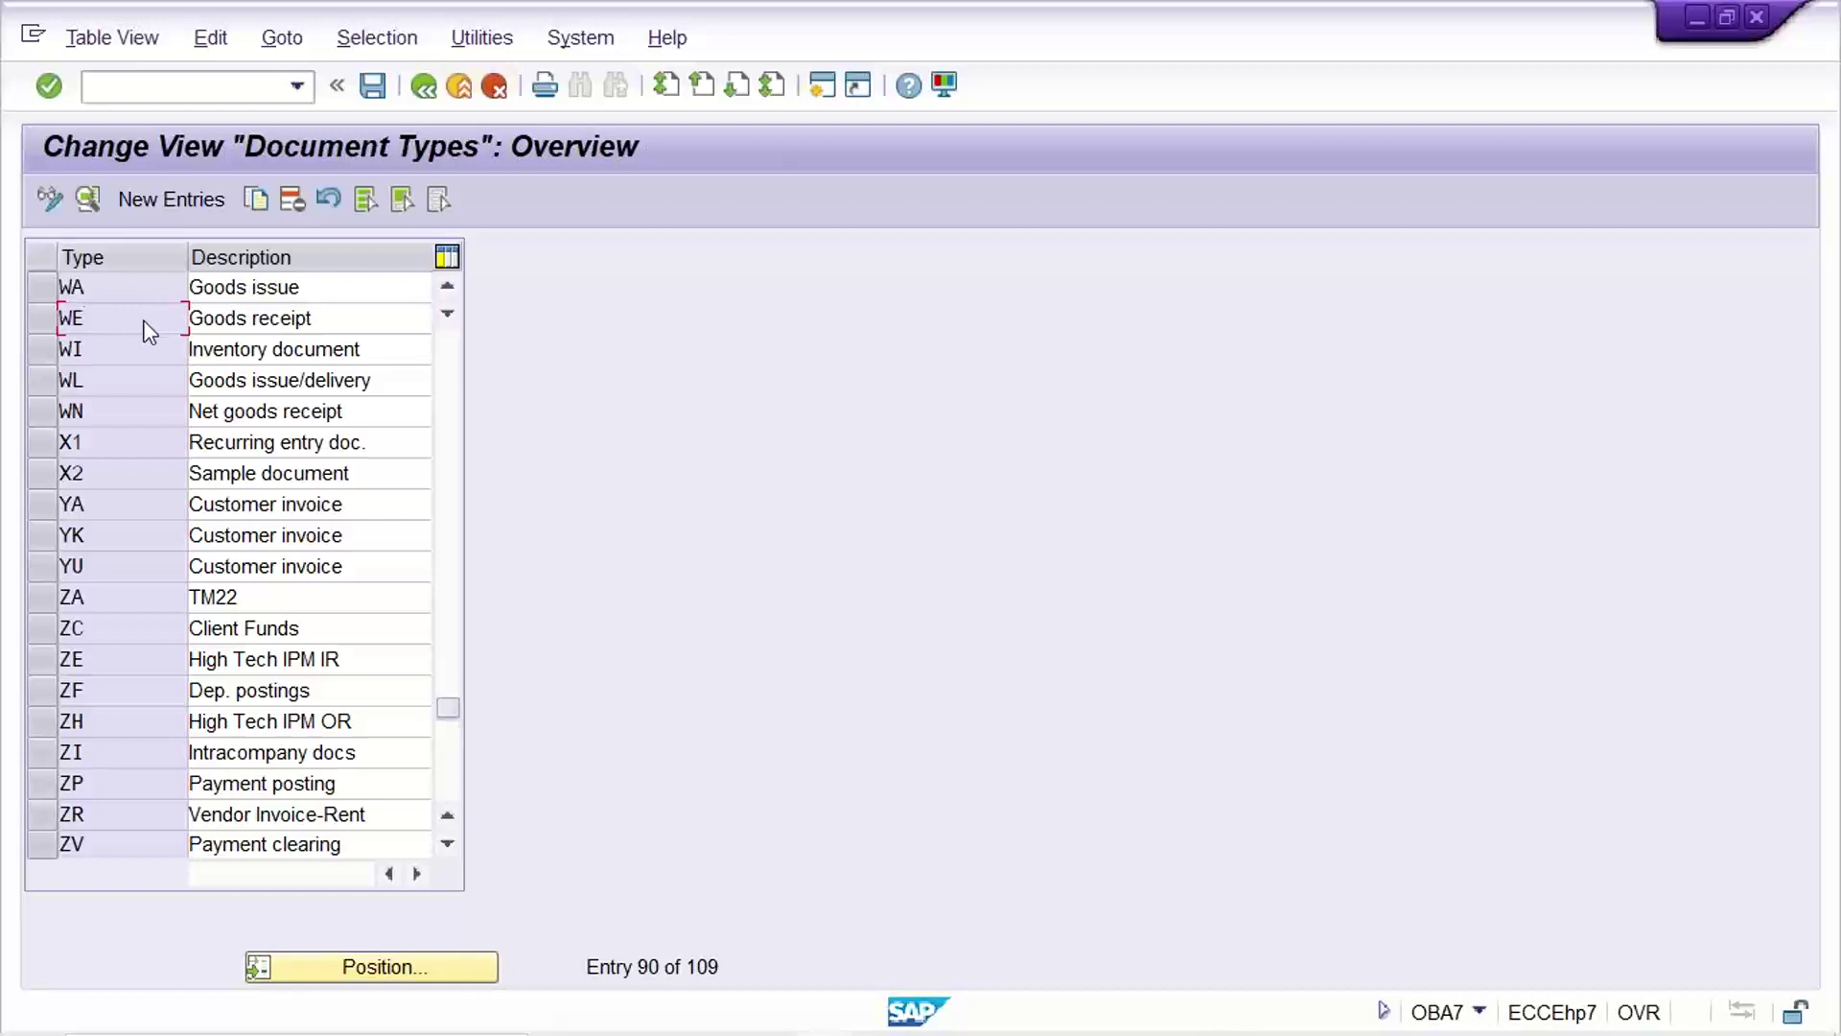
double_click(148, 331)
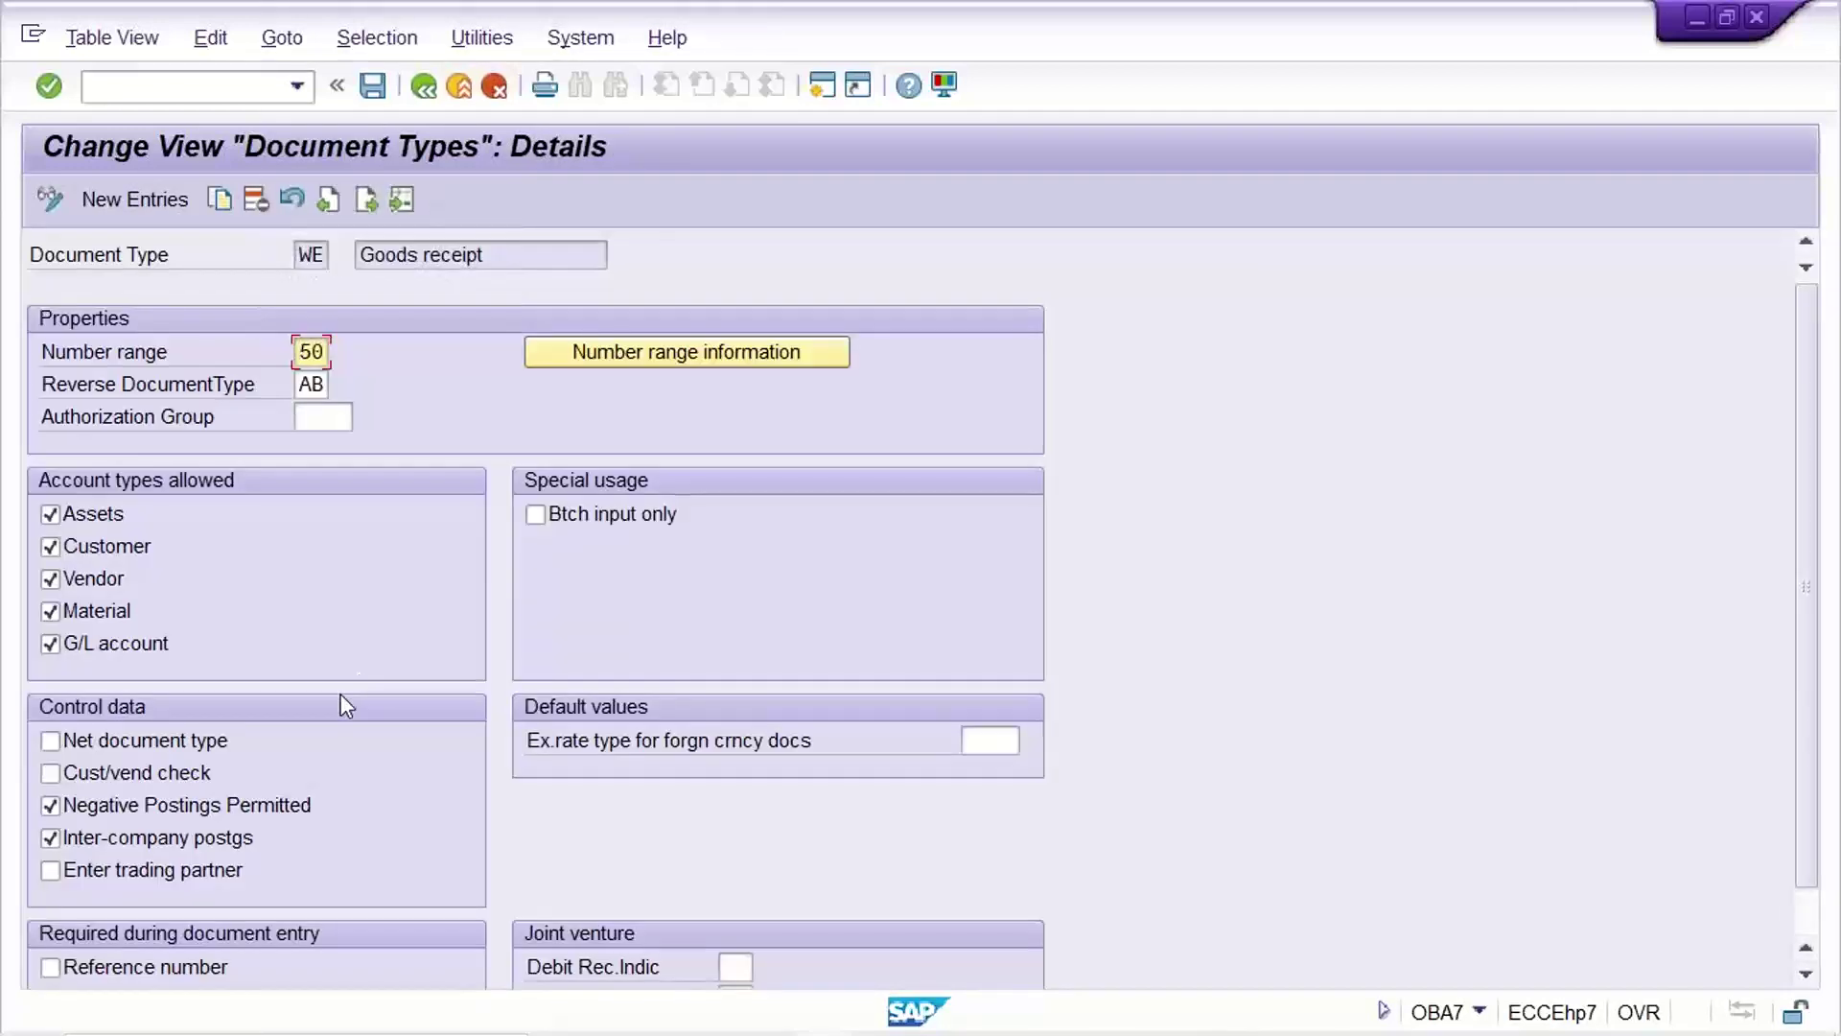
Step: Examine the accounting document number range intervals of company code YA90, then return to the WE document type details
left_click(736, 357)
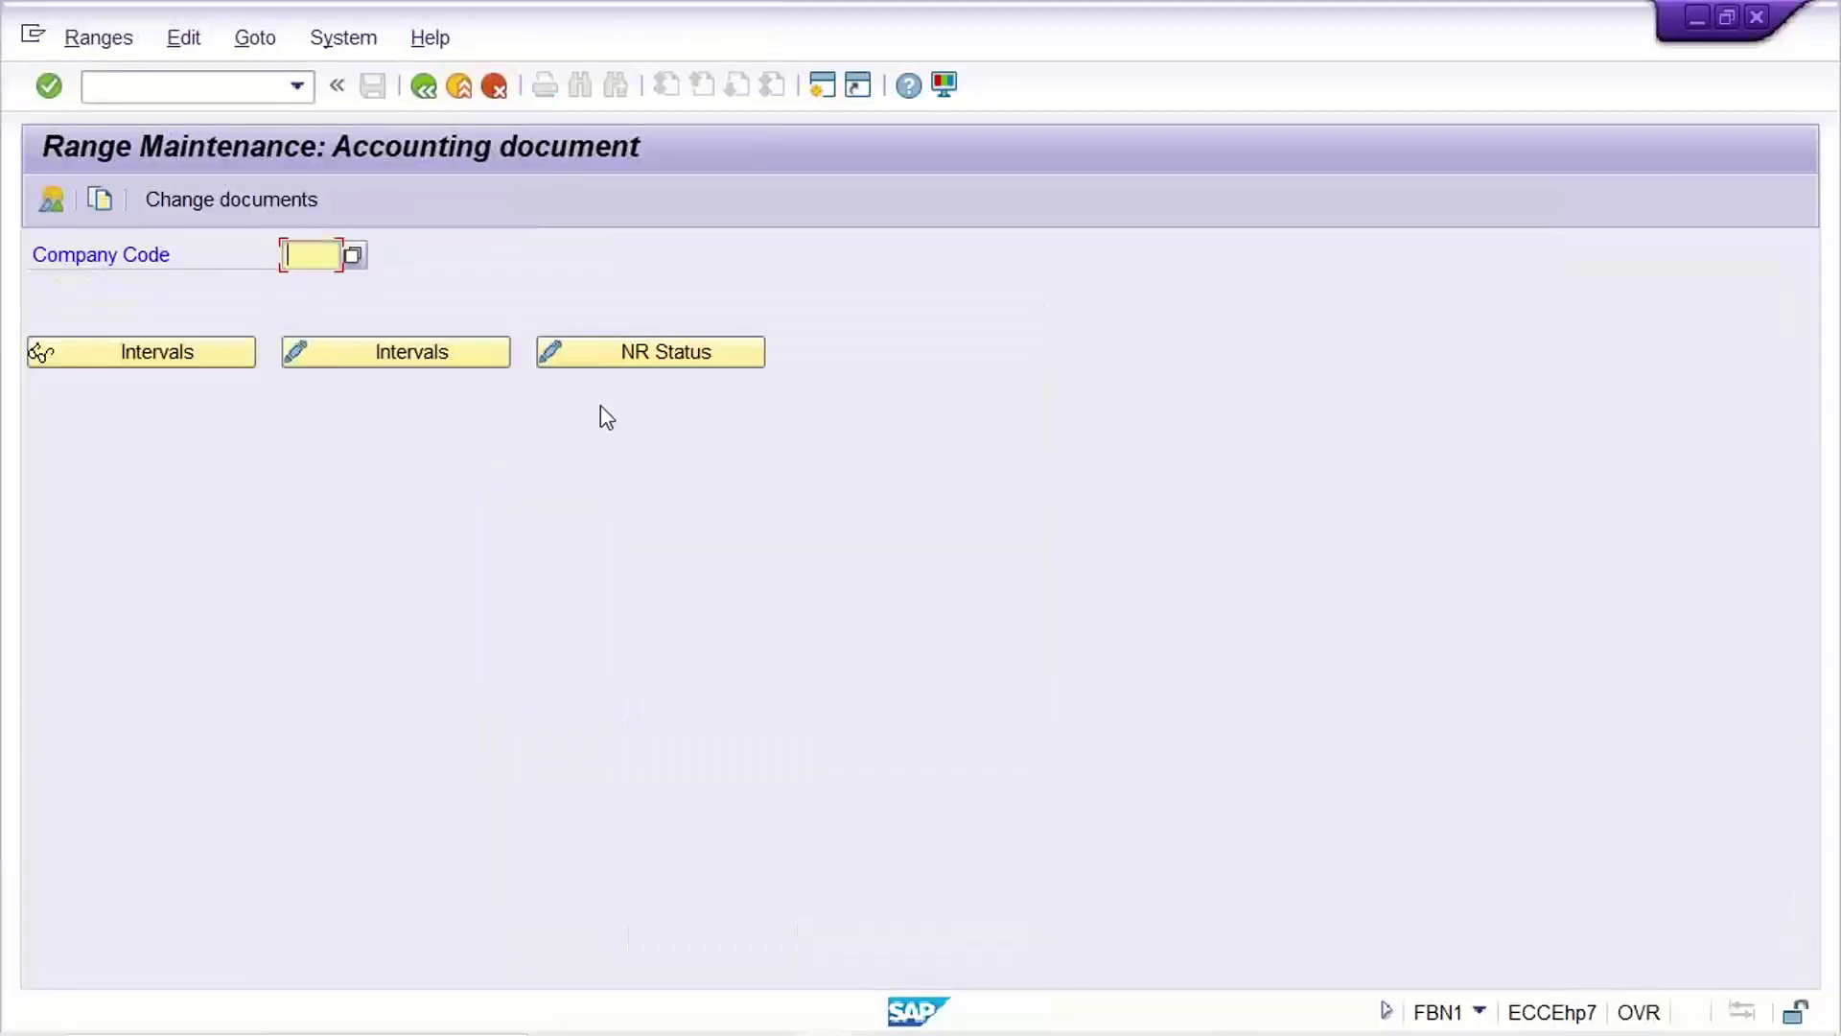
key("BackSpace")
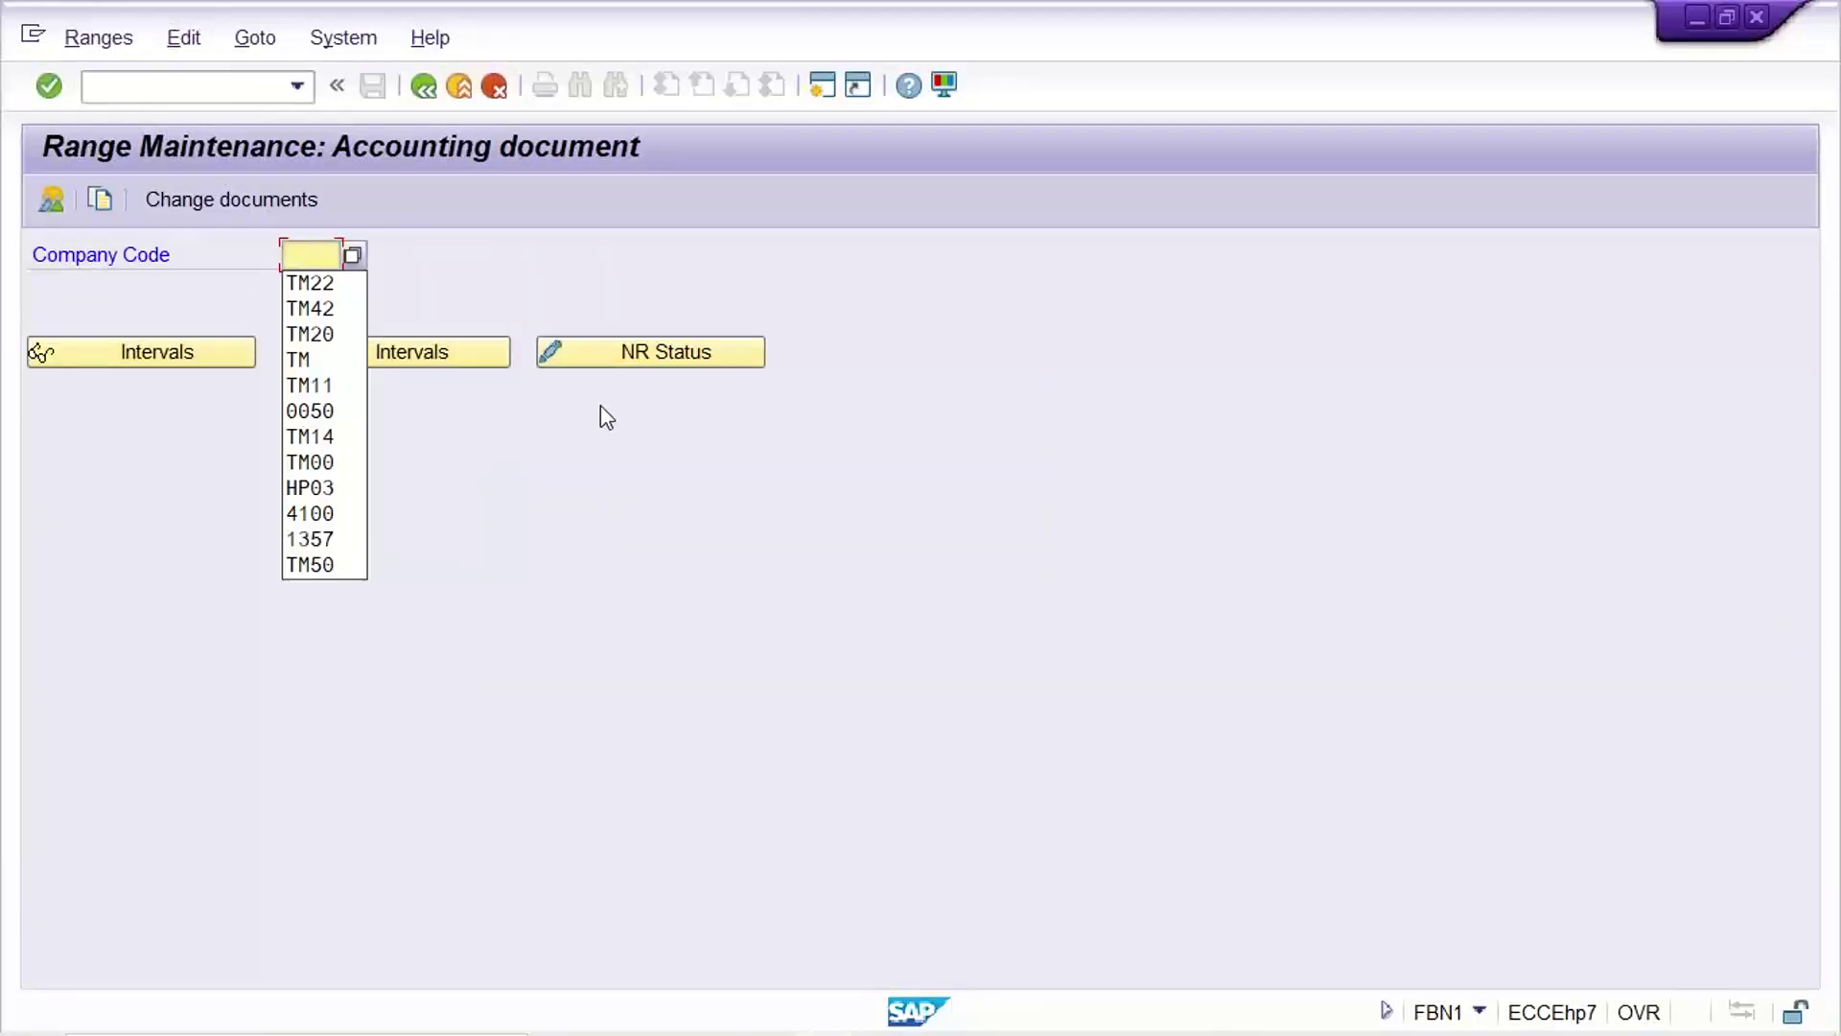
type("YA90")
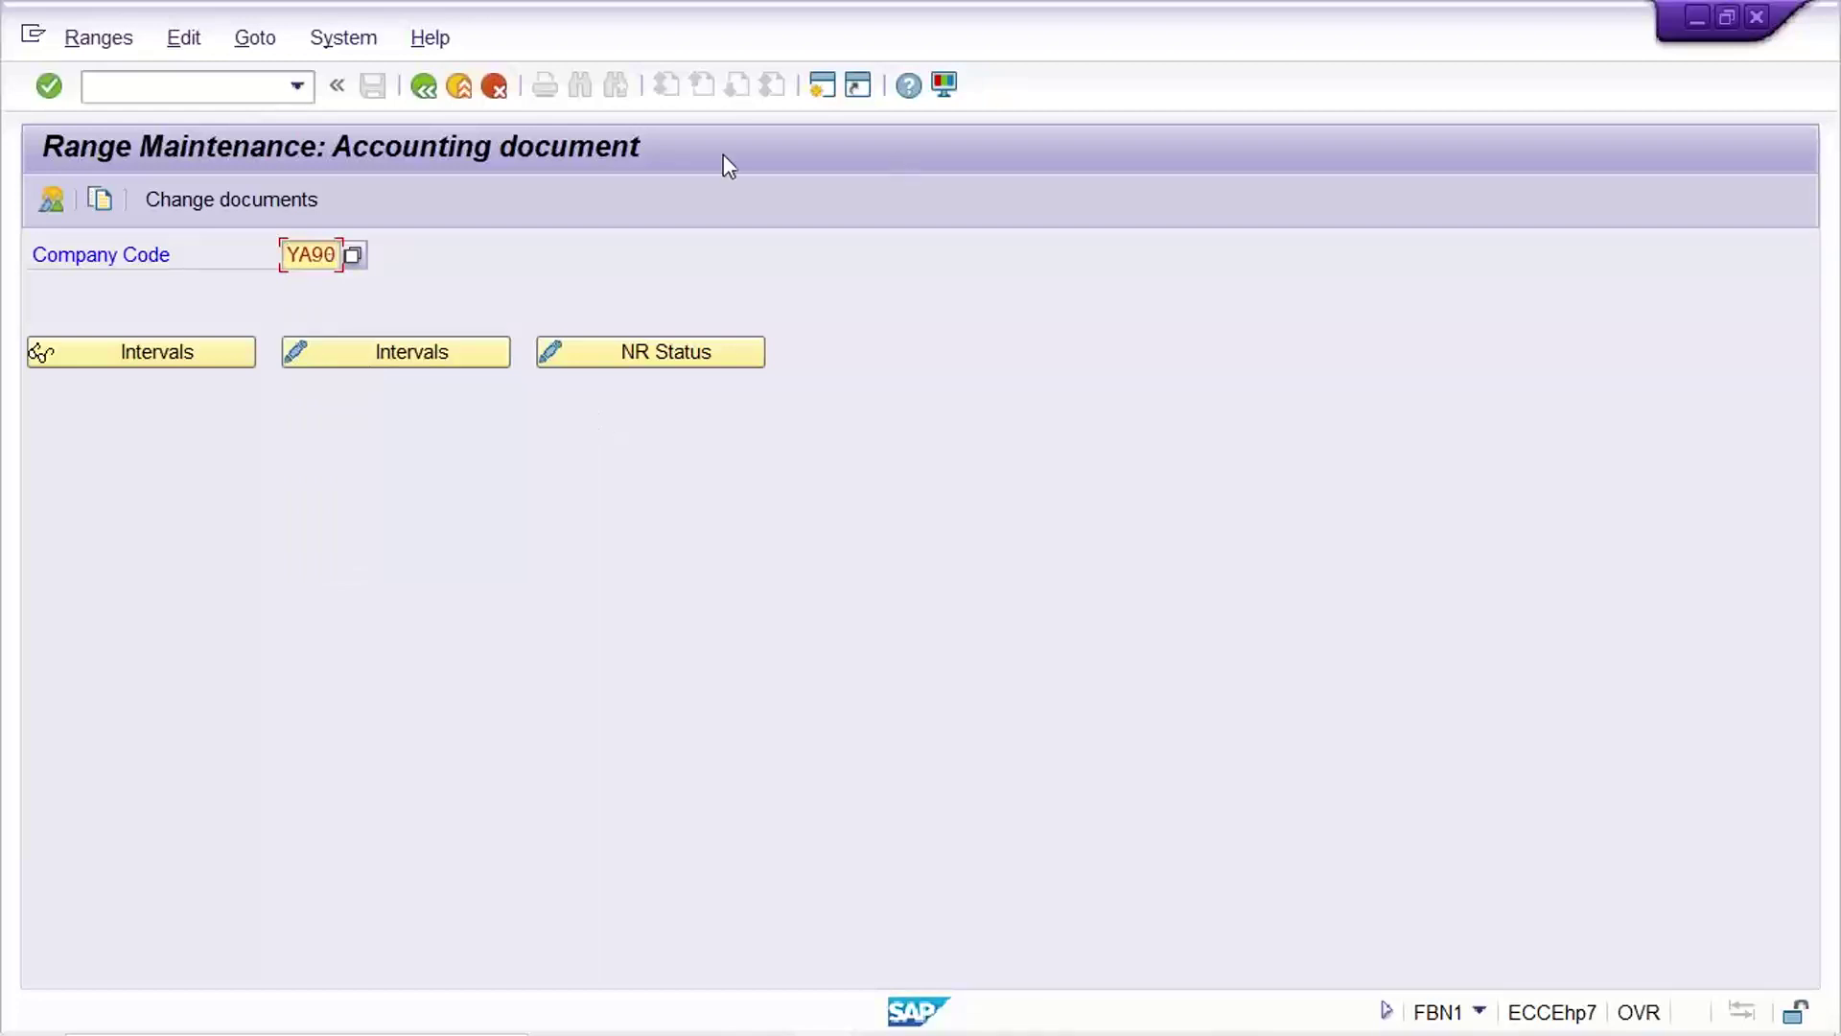
left_click(463, 364)
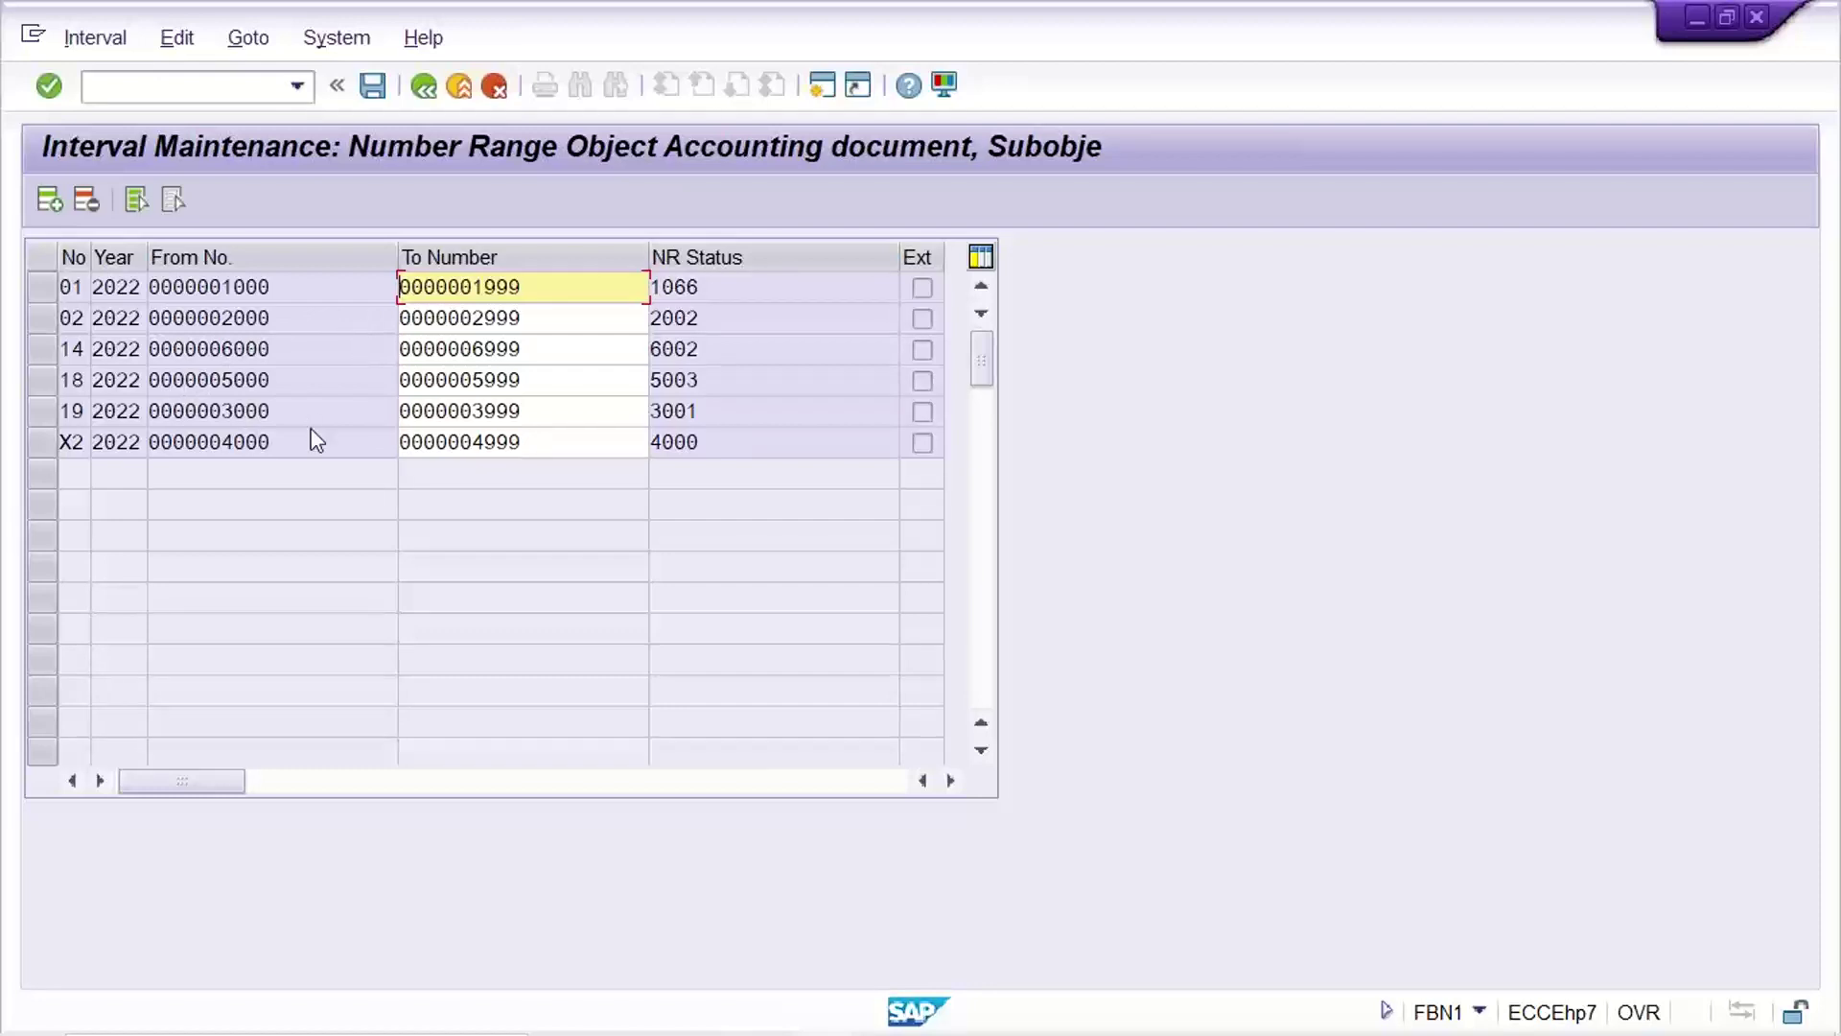
left_click(413, 86)
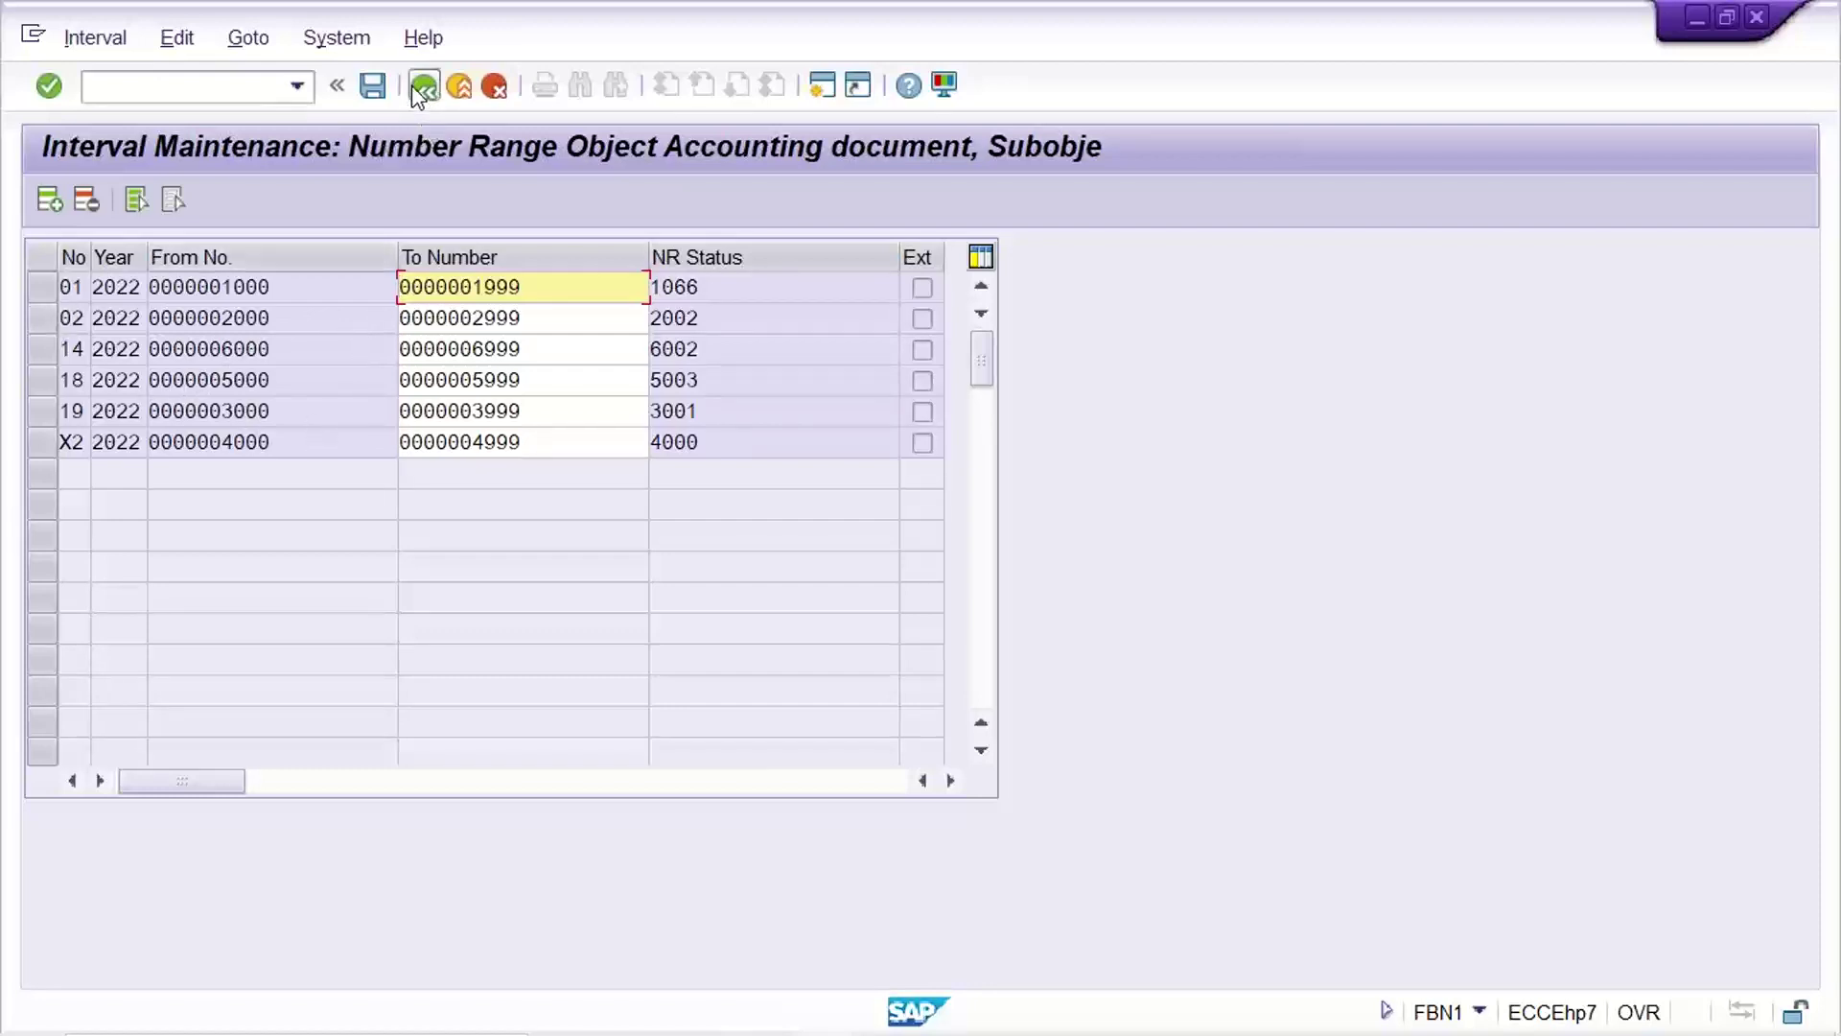
left_click(417, 89)
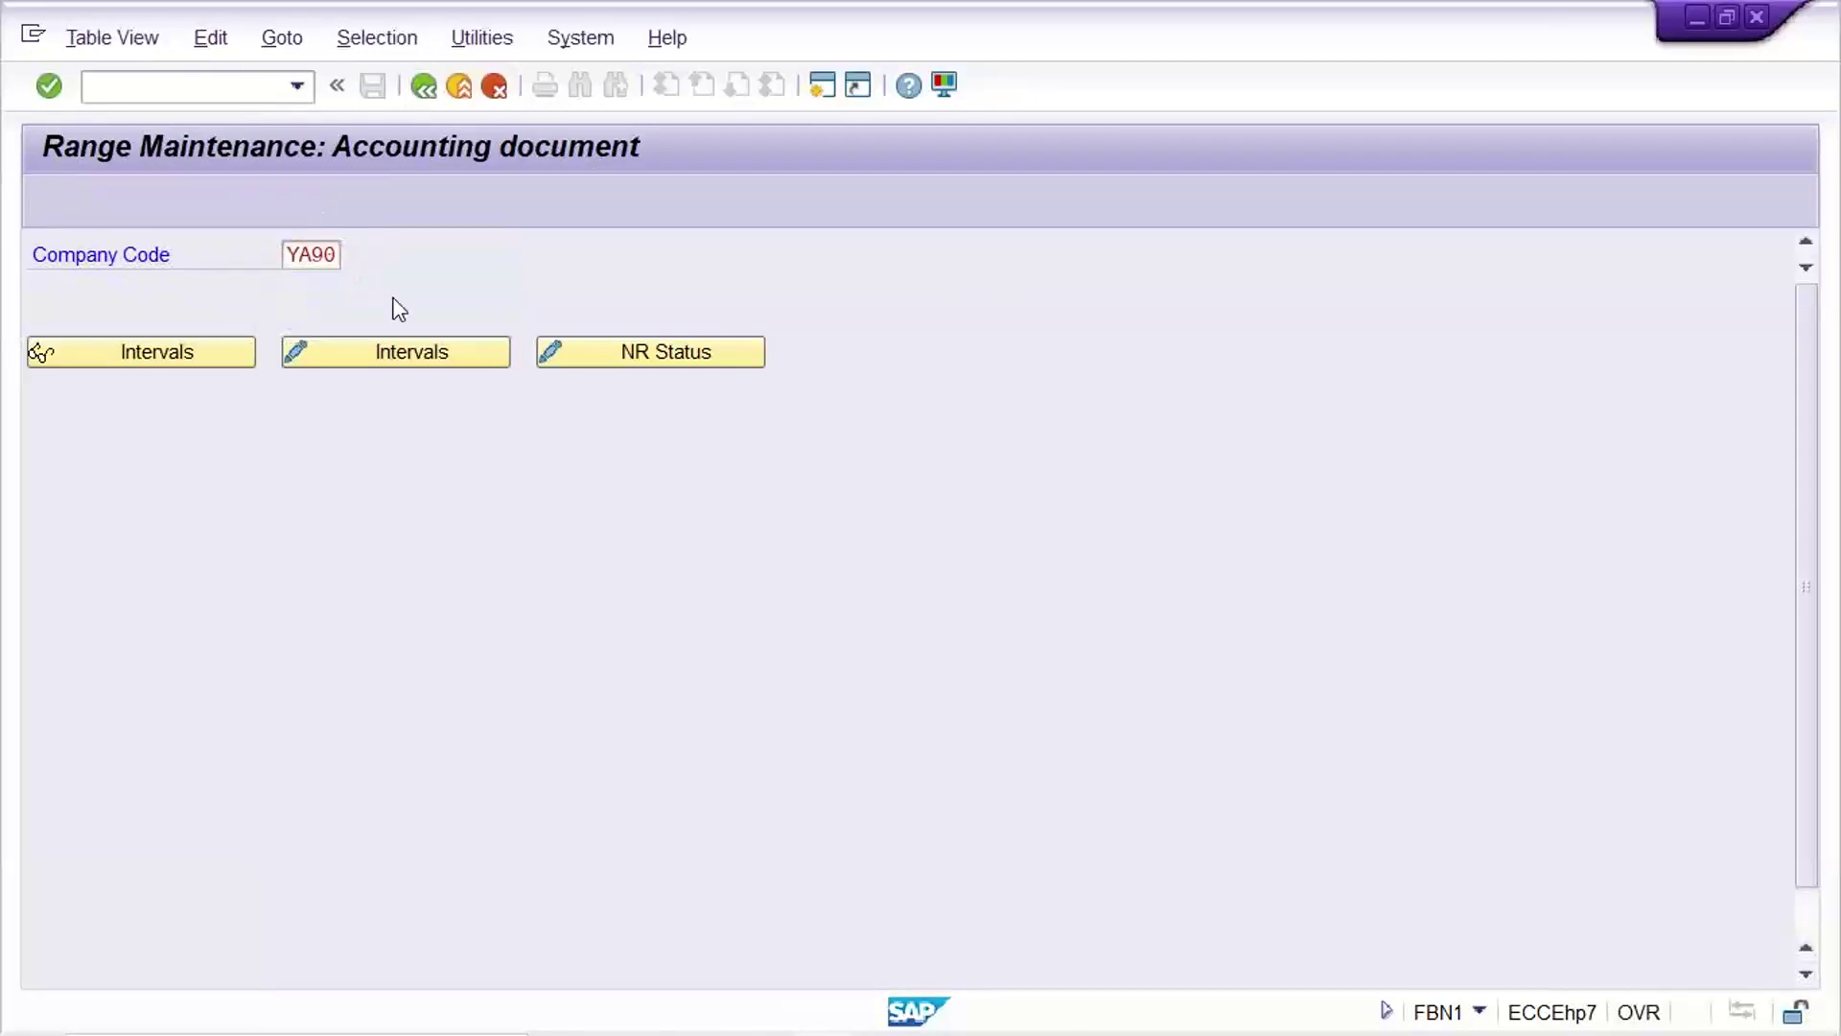
Step: Set the number range of document type WE to 01 and save it under the proposed customizing request
type("01")
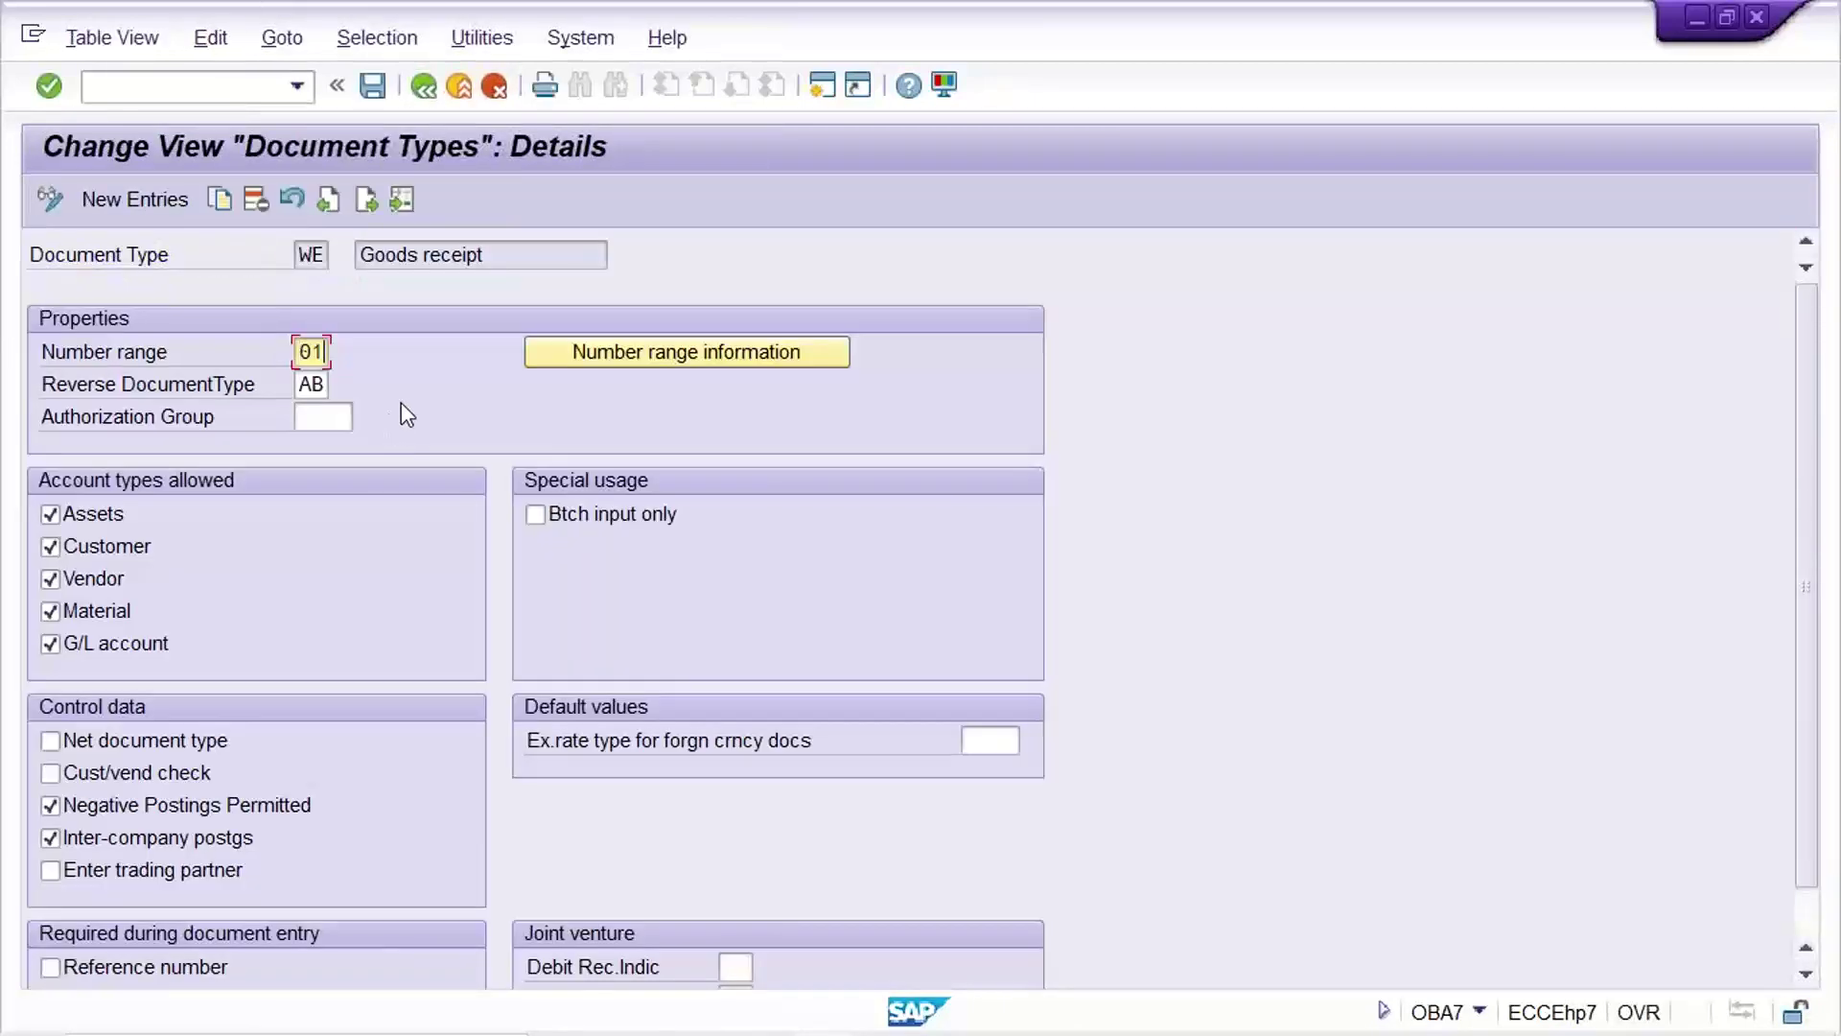
key("Return")
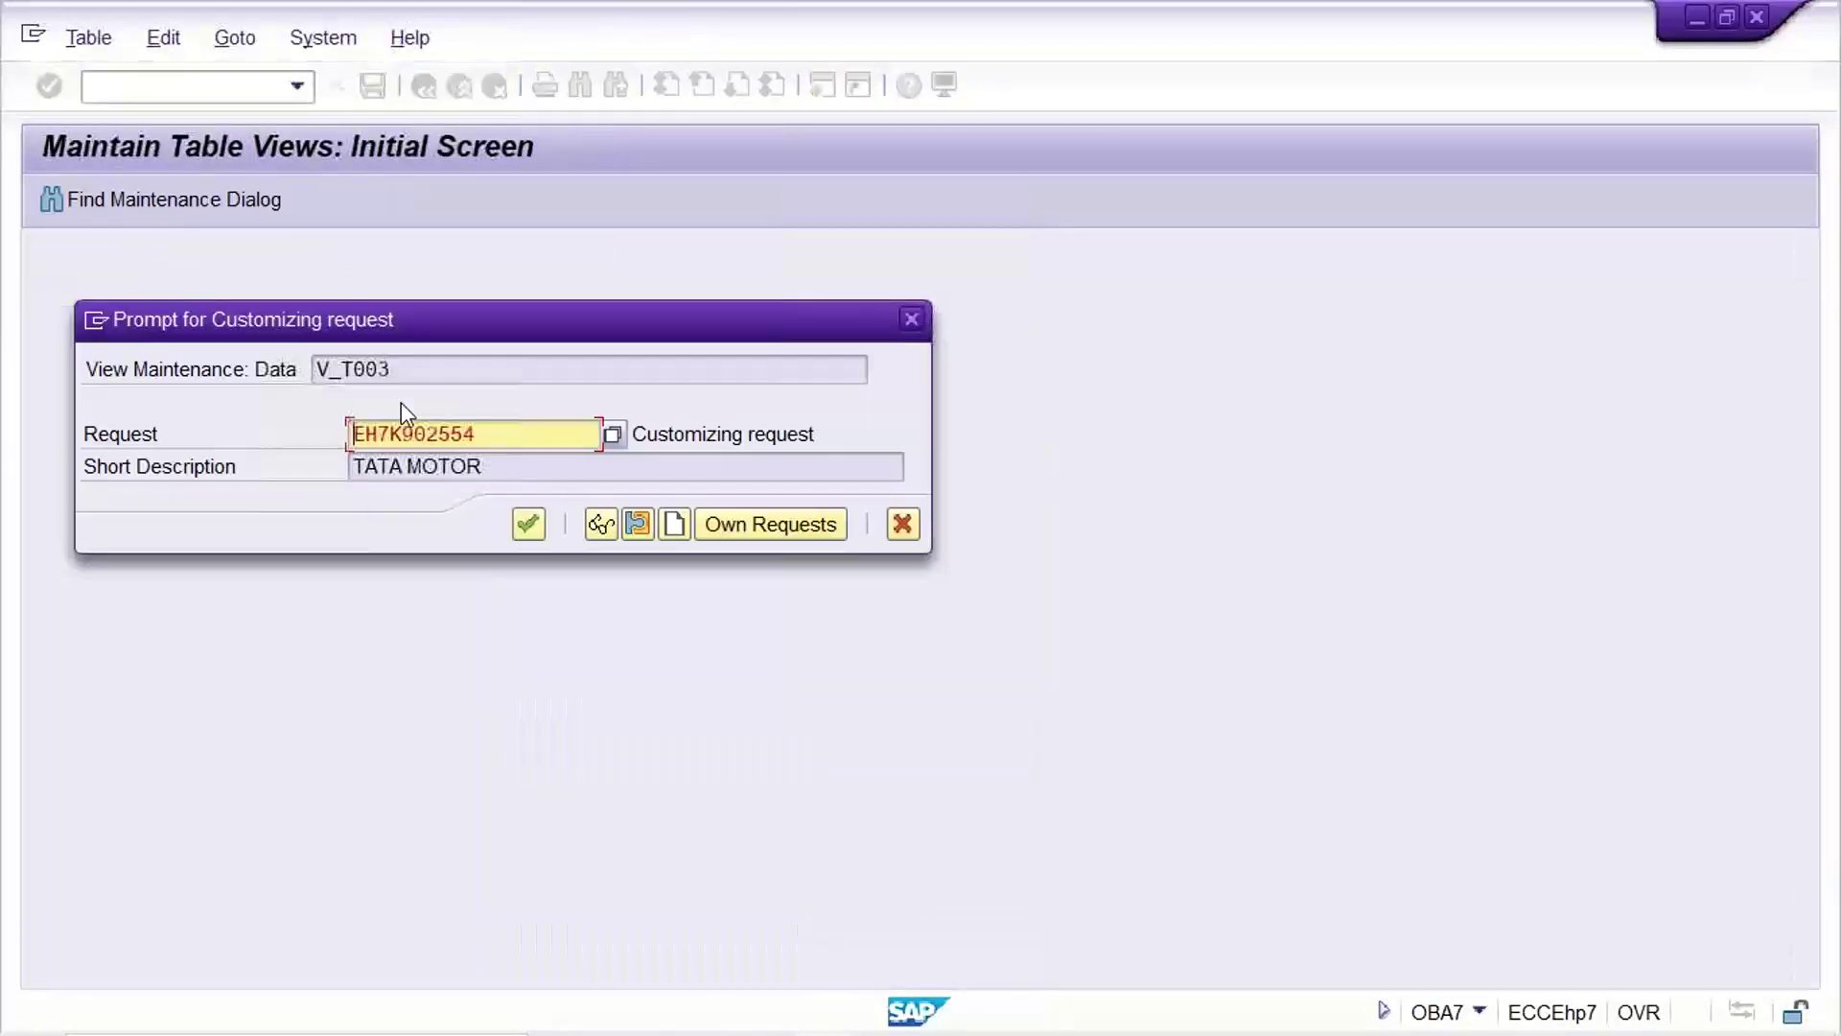
key("Return")
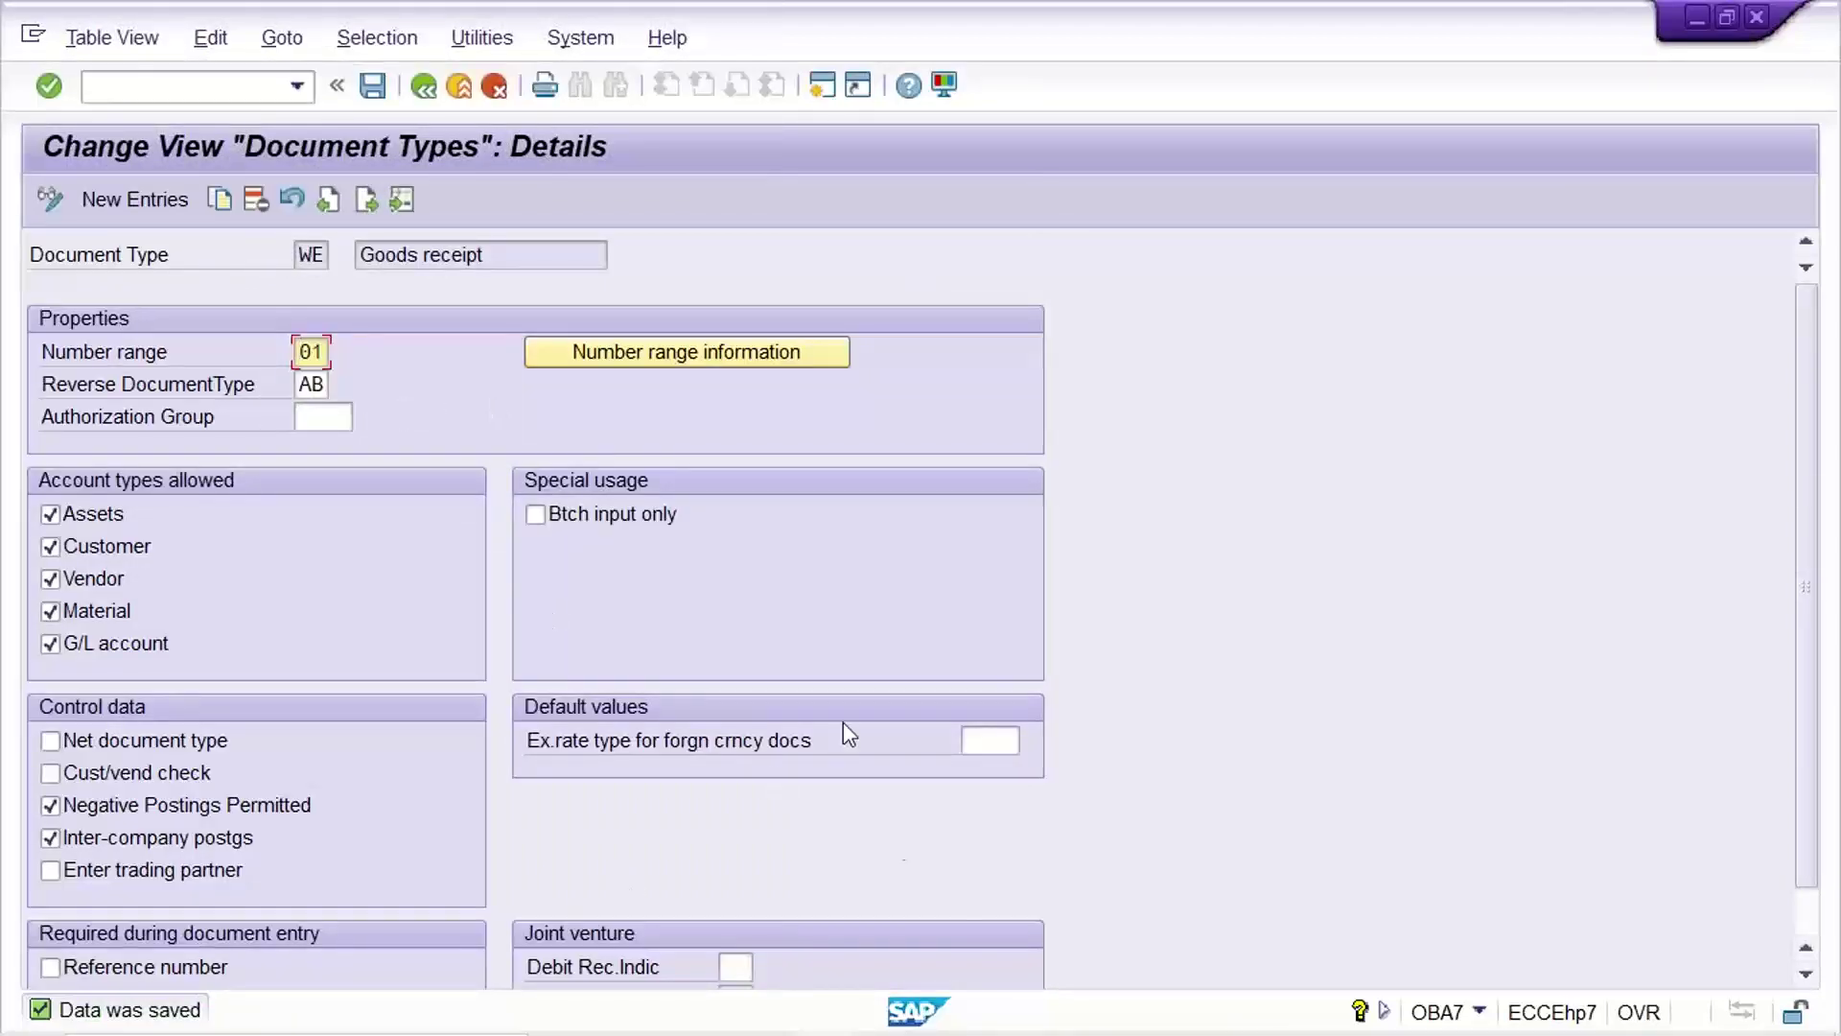
Step: Switch to the goods receipt session and restart it with transaction /NMIGO
mouse_move(912, 999)
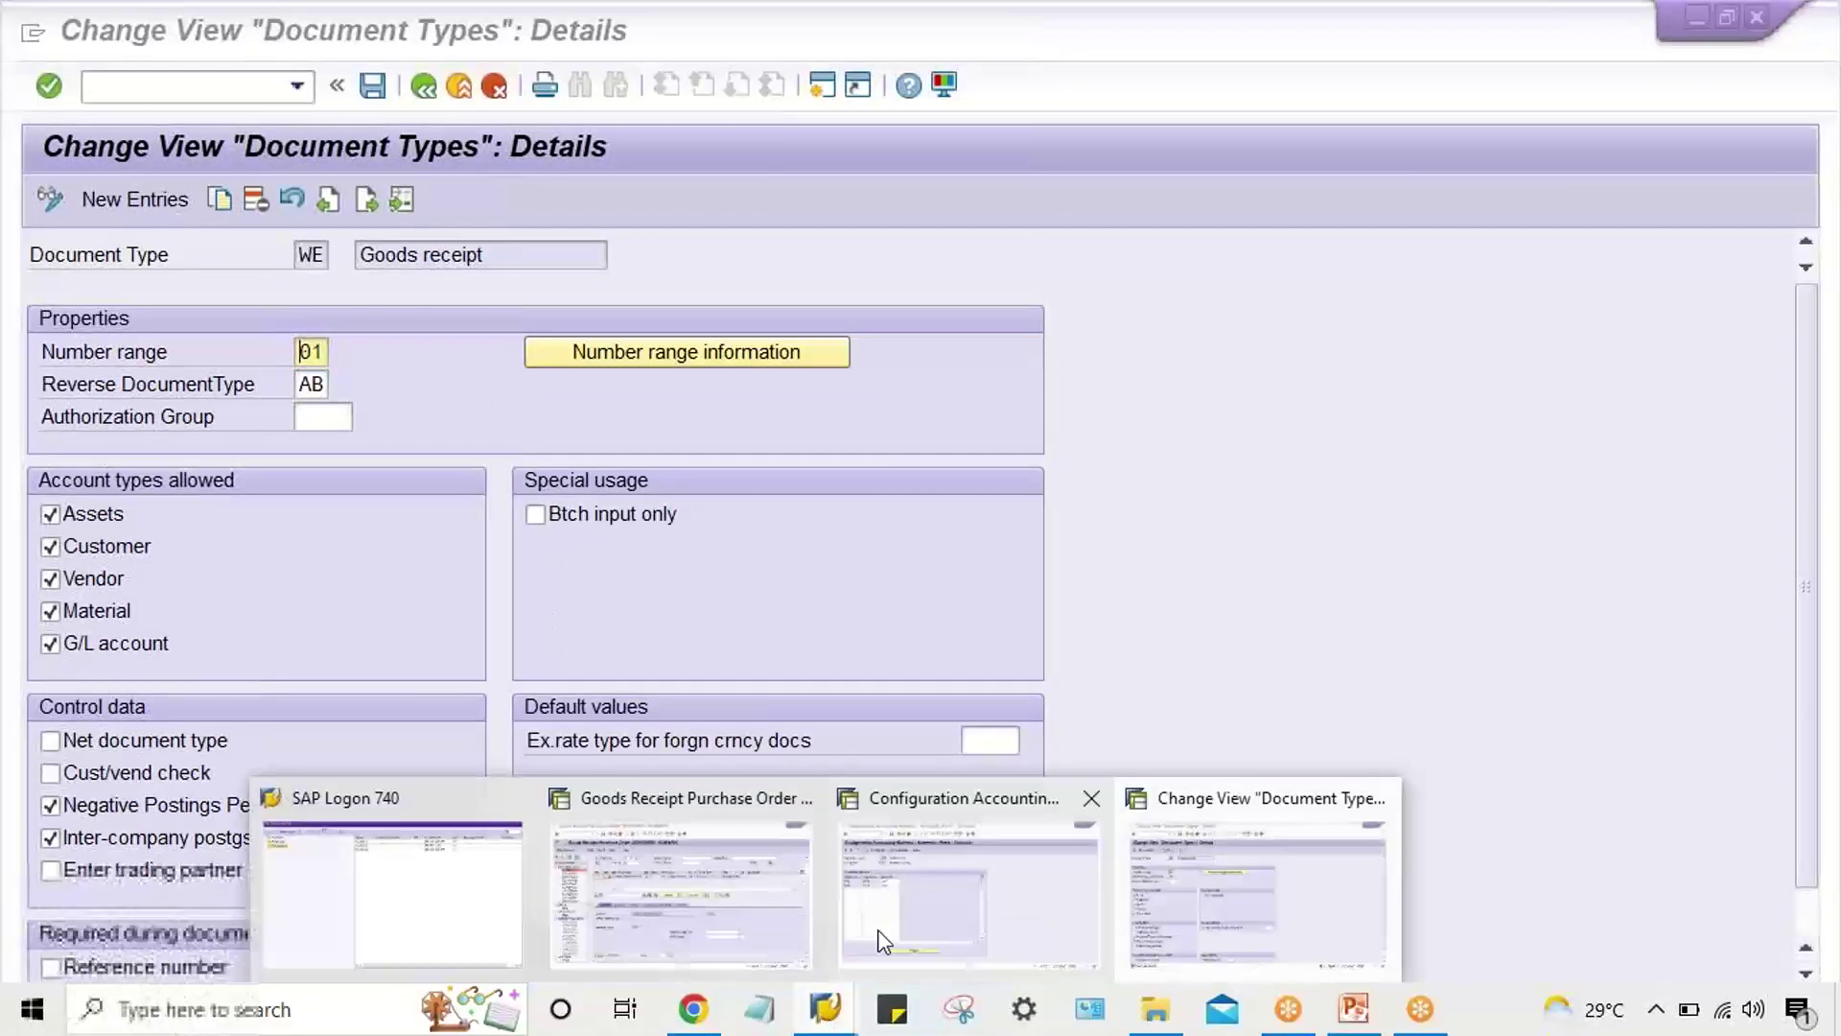
left_click(681, 867)
left_click(297, 86)
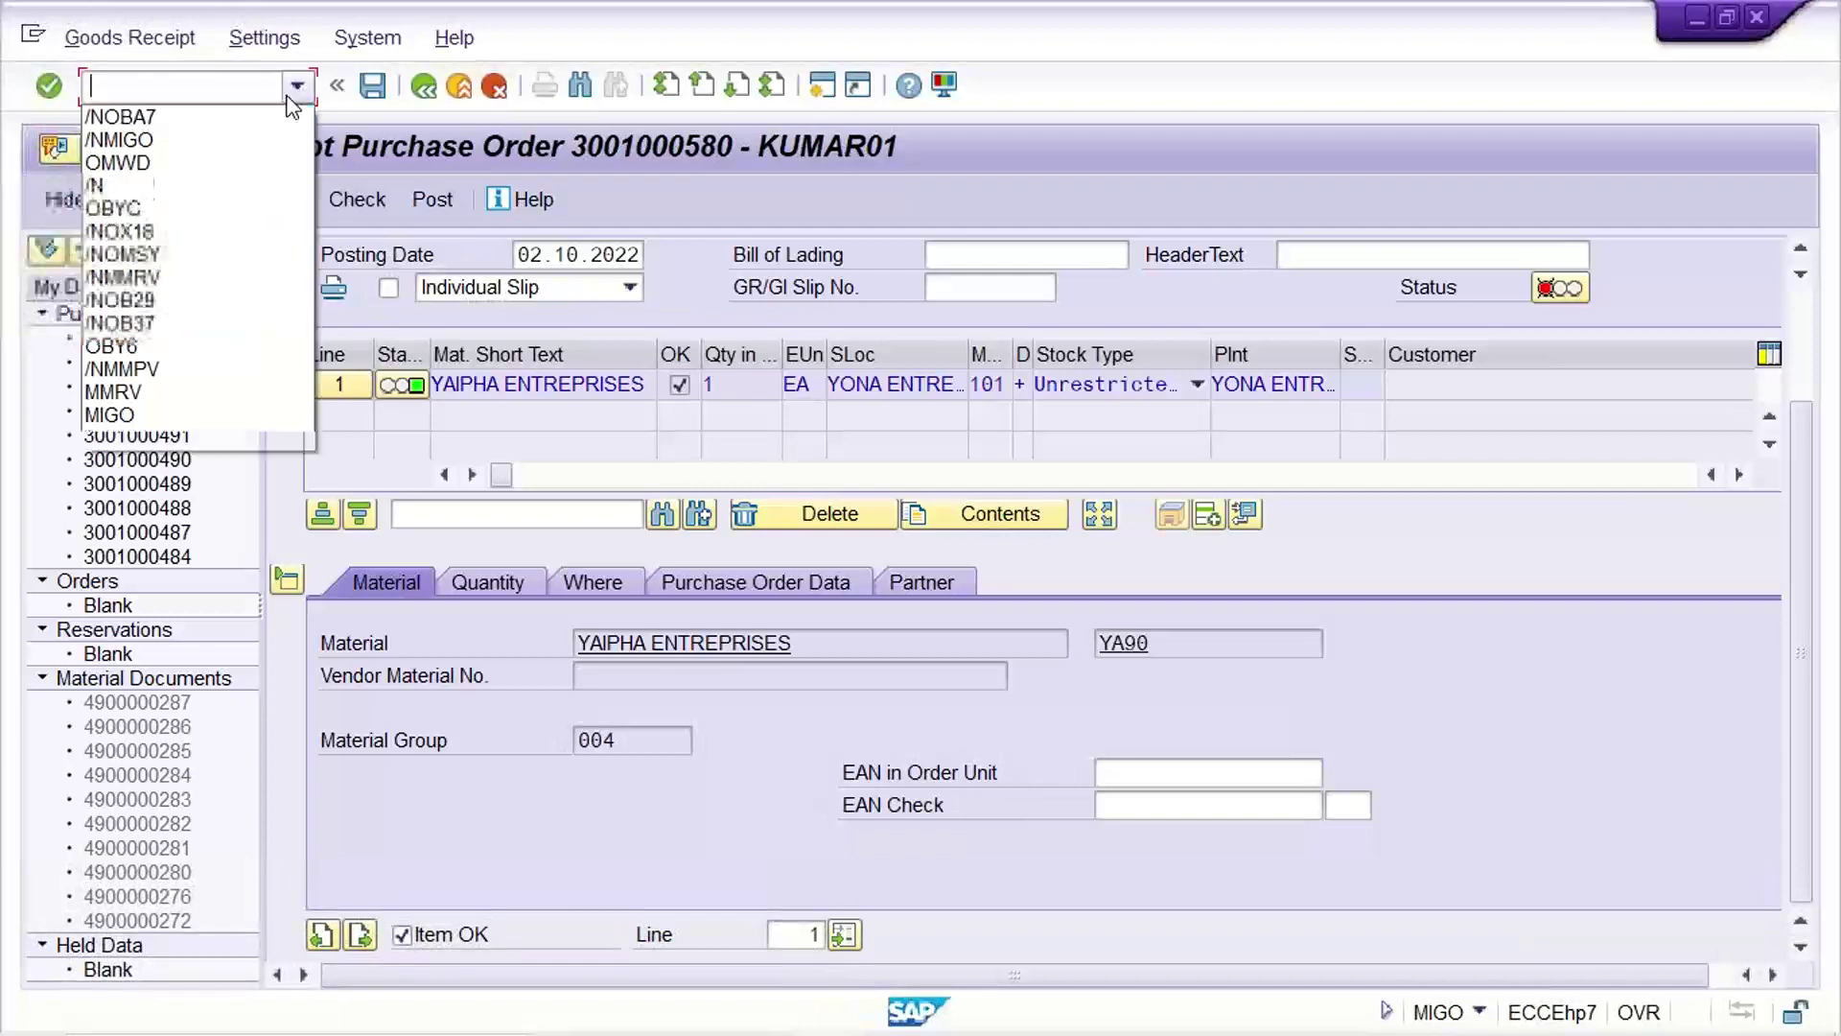
left_click(223, 141)
key("Return")
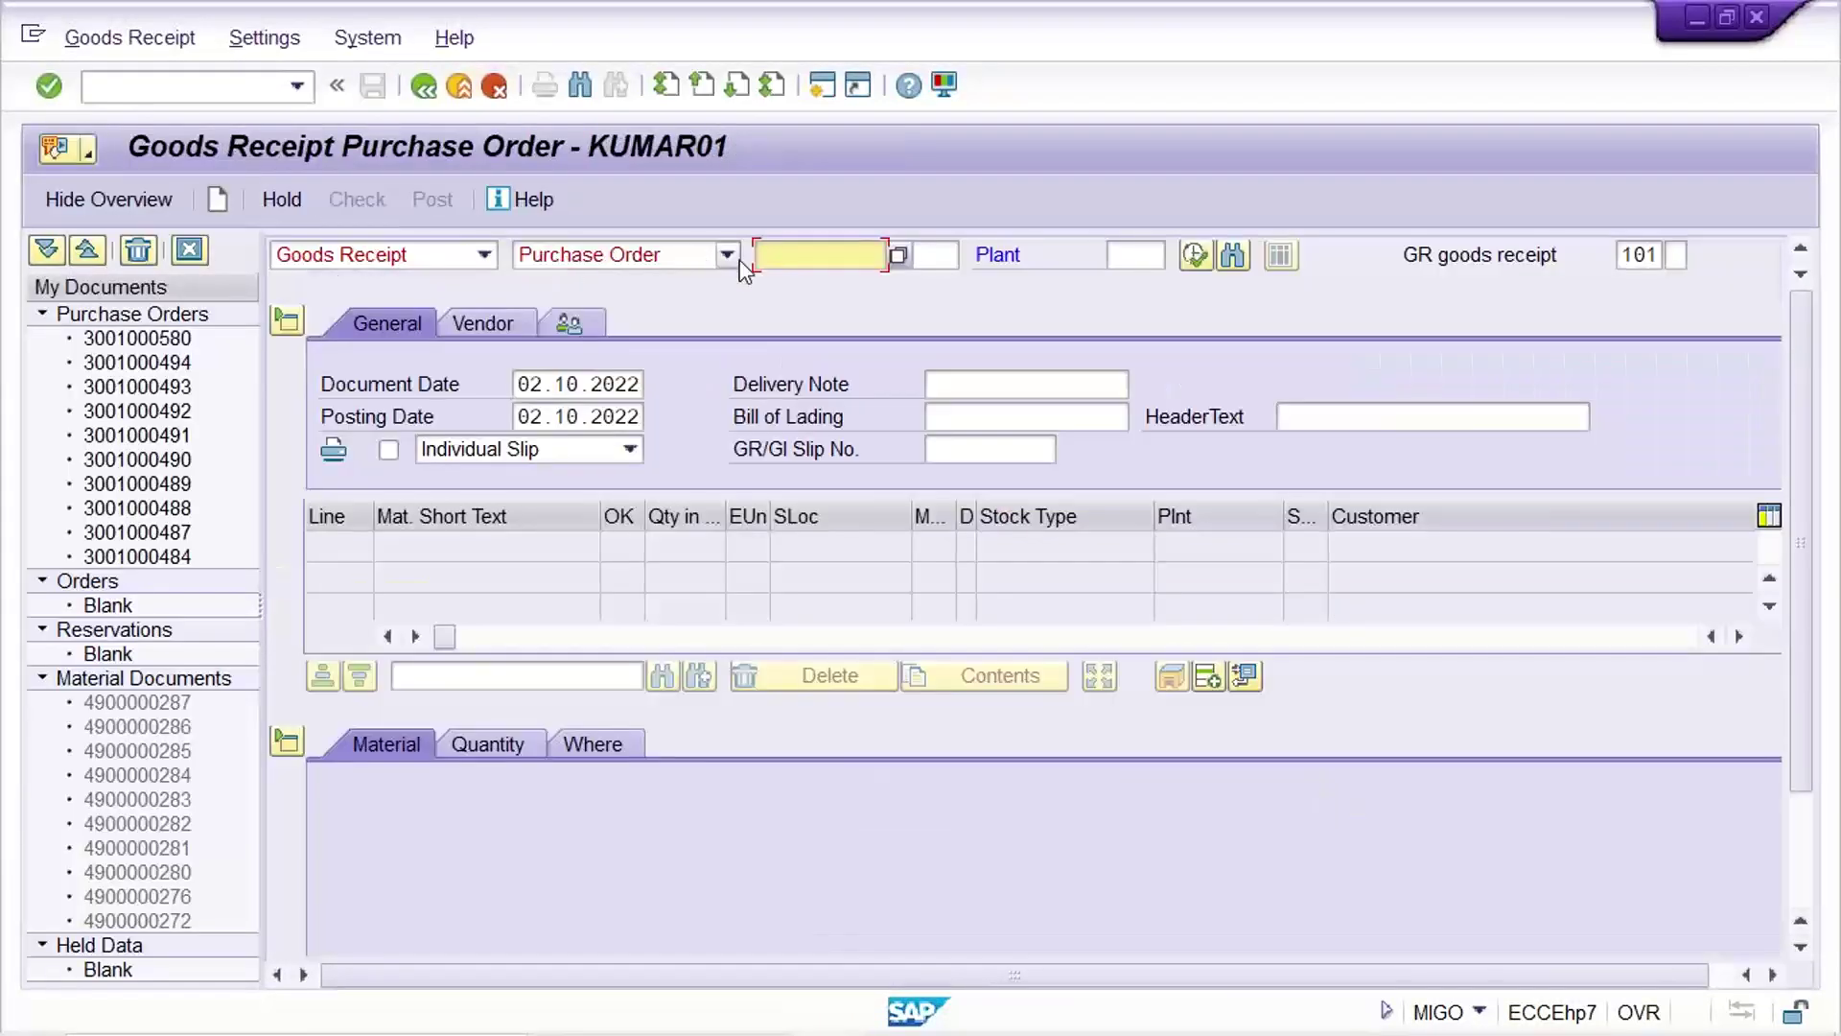
Step: Load the previously used purchase order from the entry history into the new goods receipt
left_click(820, 255)
left_click(819, 283)
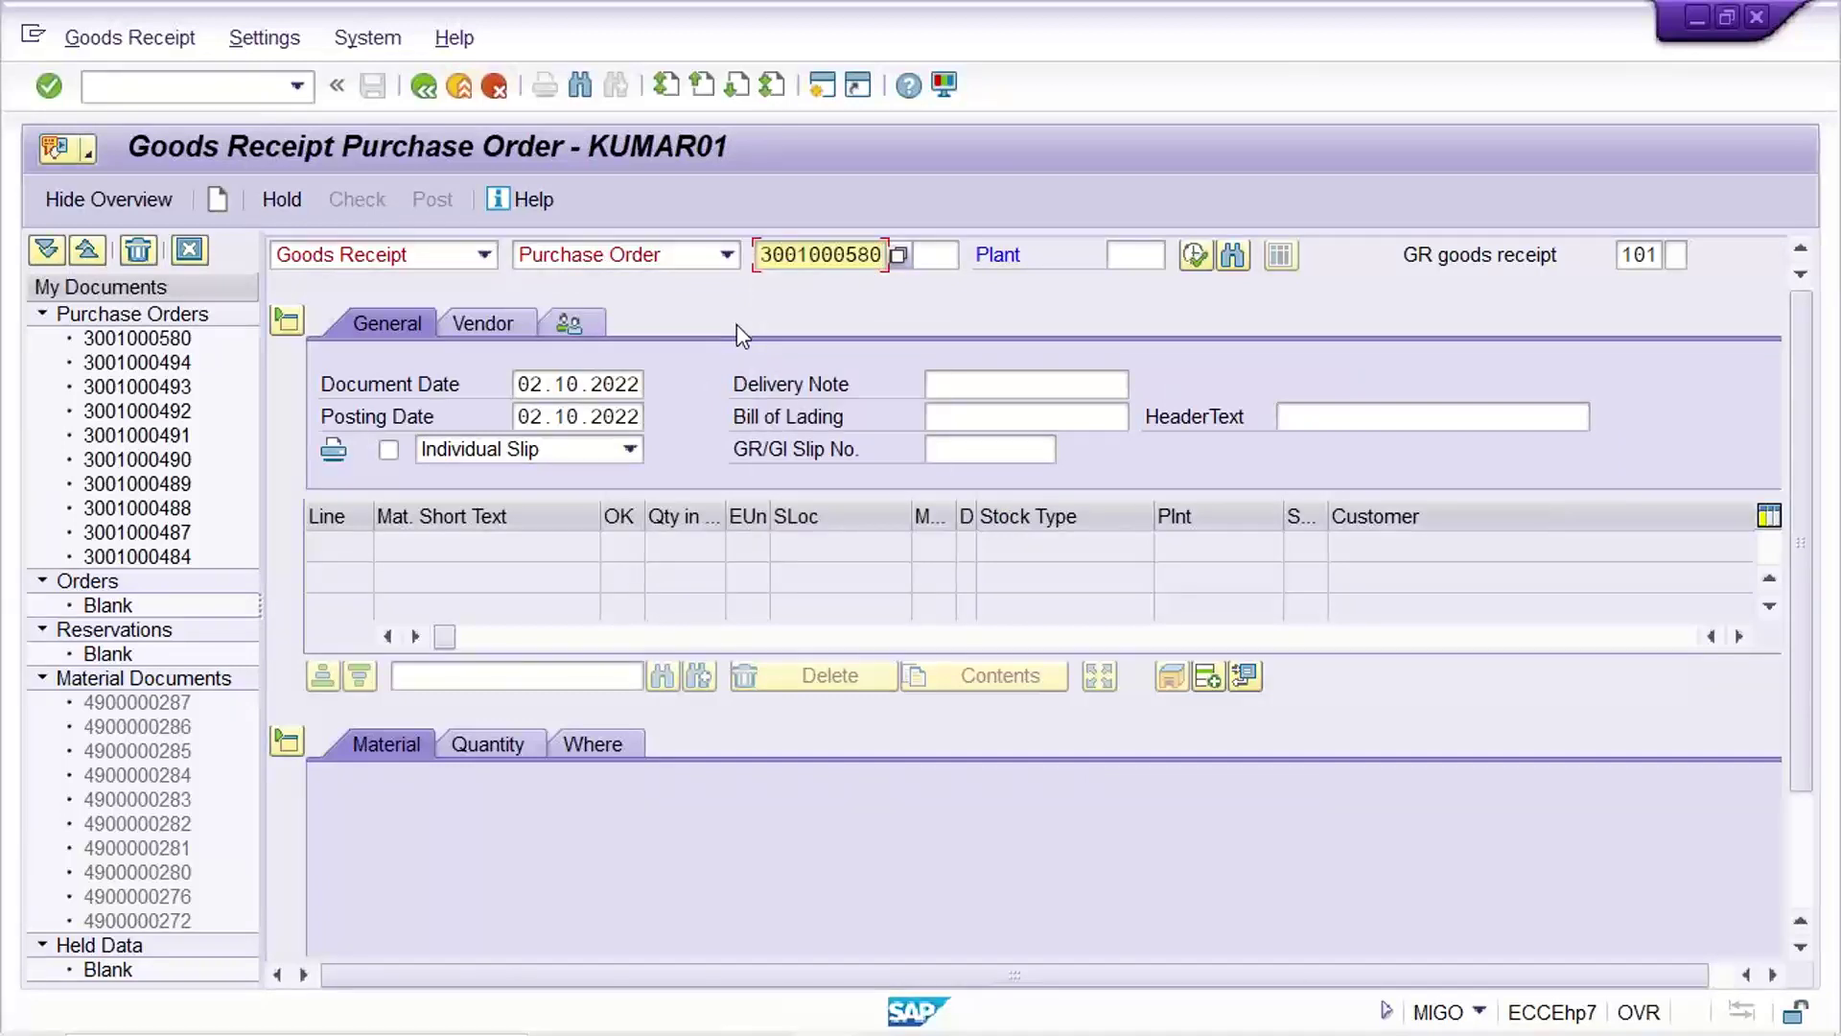
key("Return")
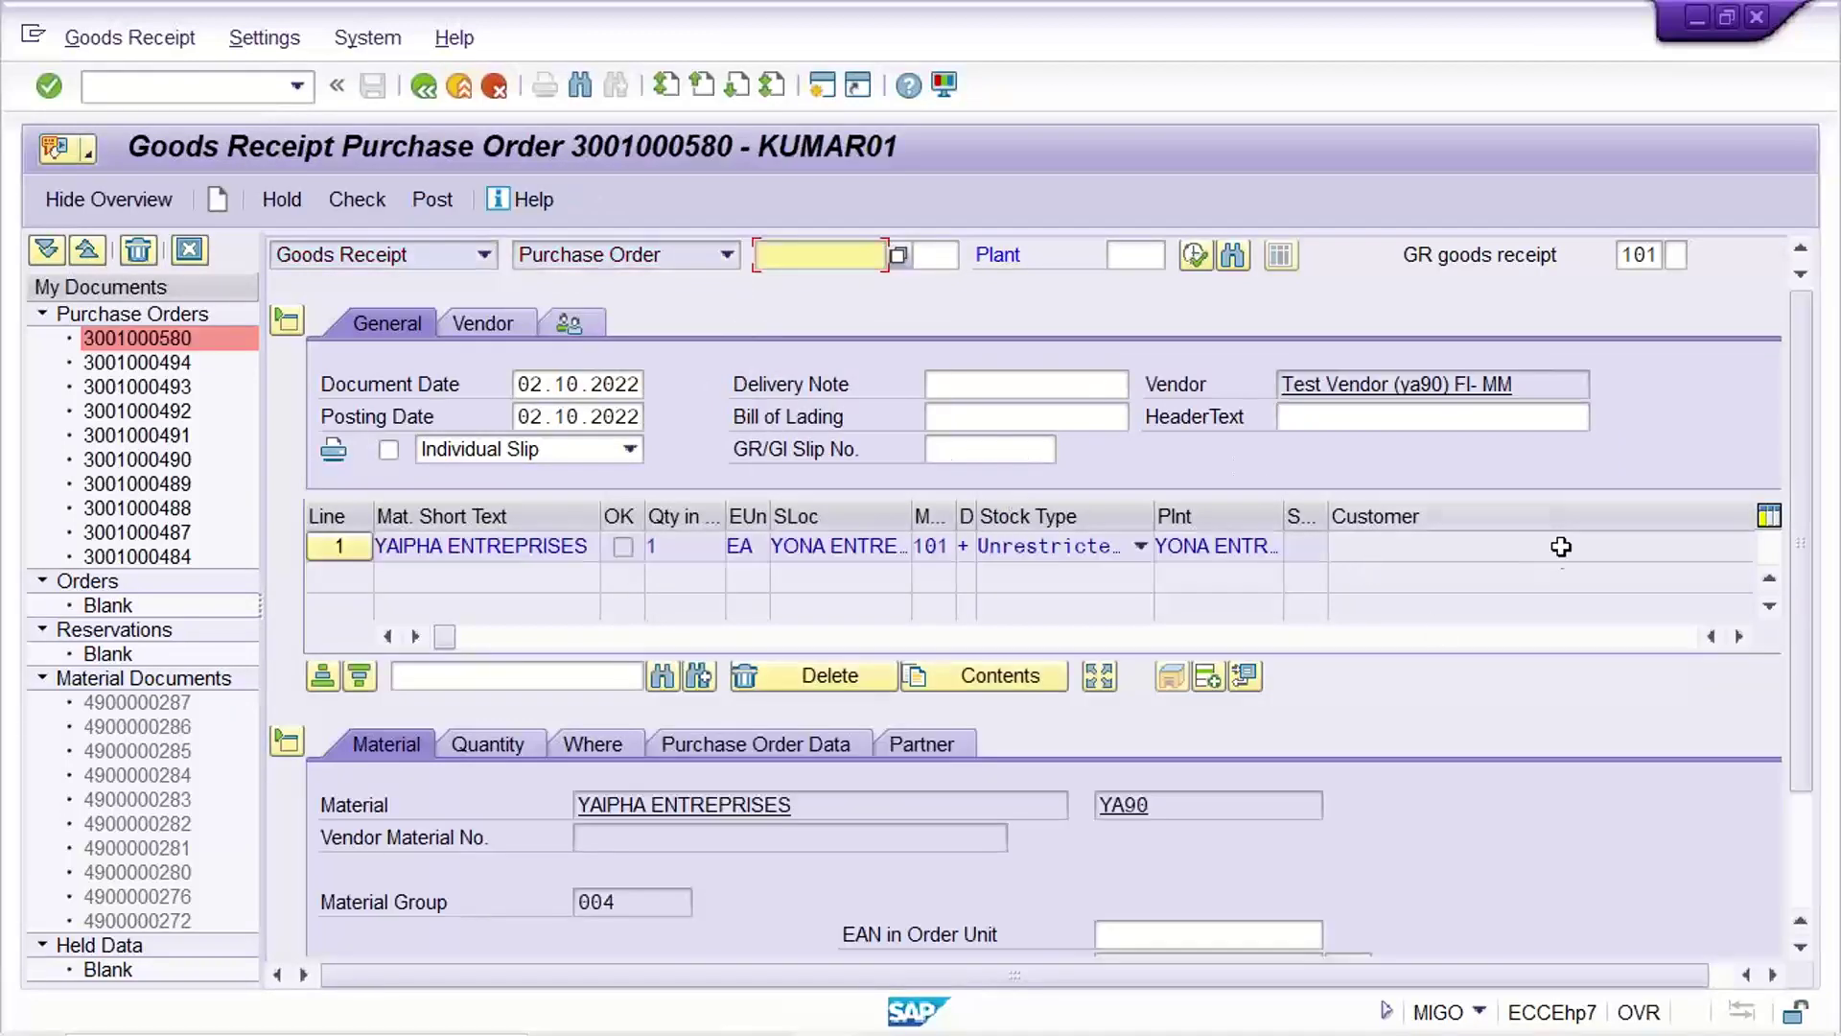
Step: Mark line item 1 of the goods receipt as Item OK and post the receipt
scroll(1807, 384, "down", 2)
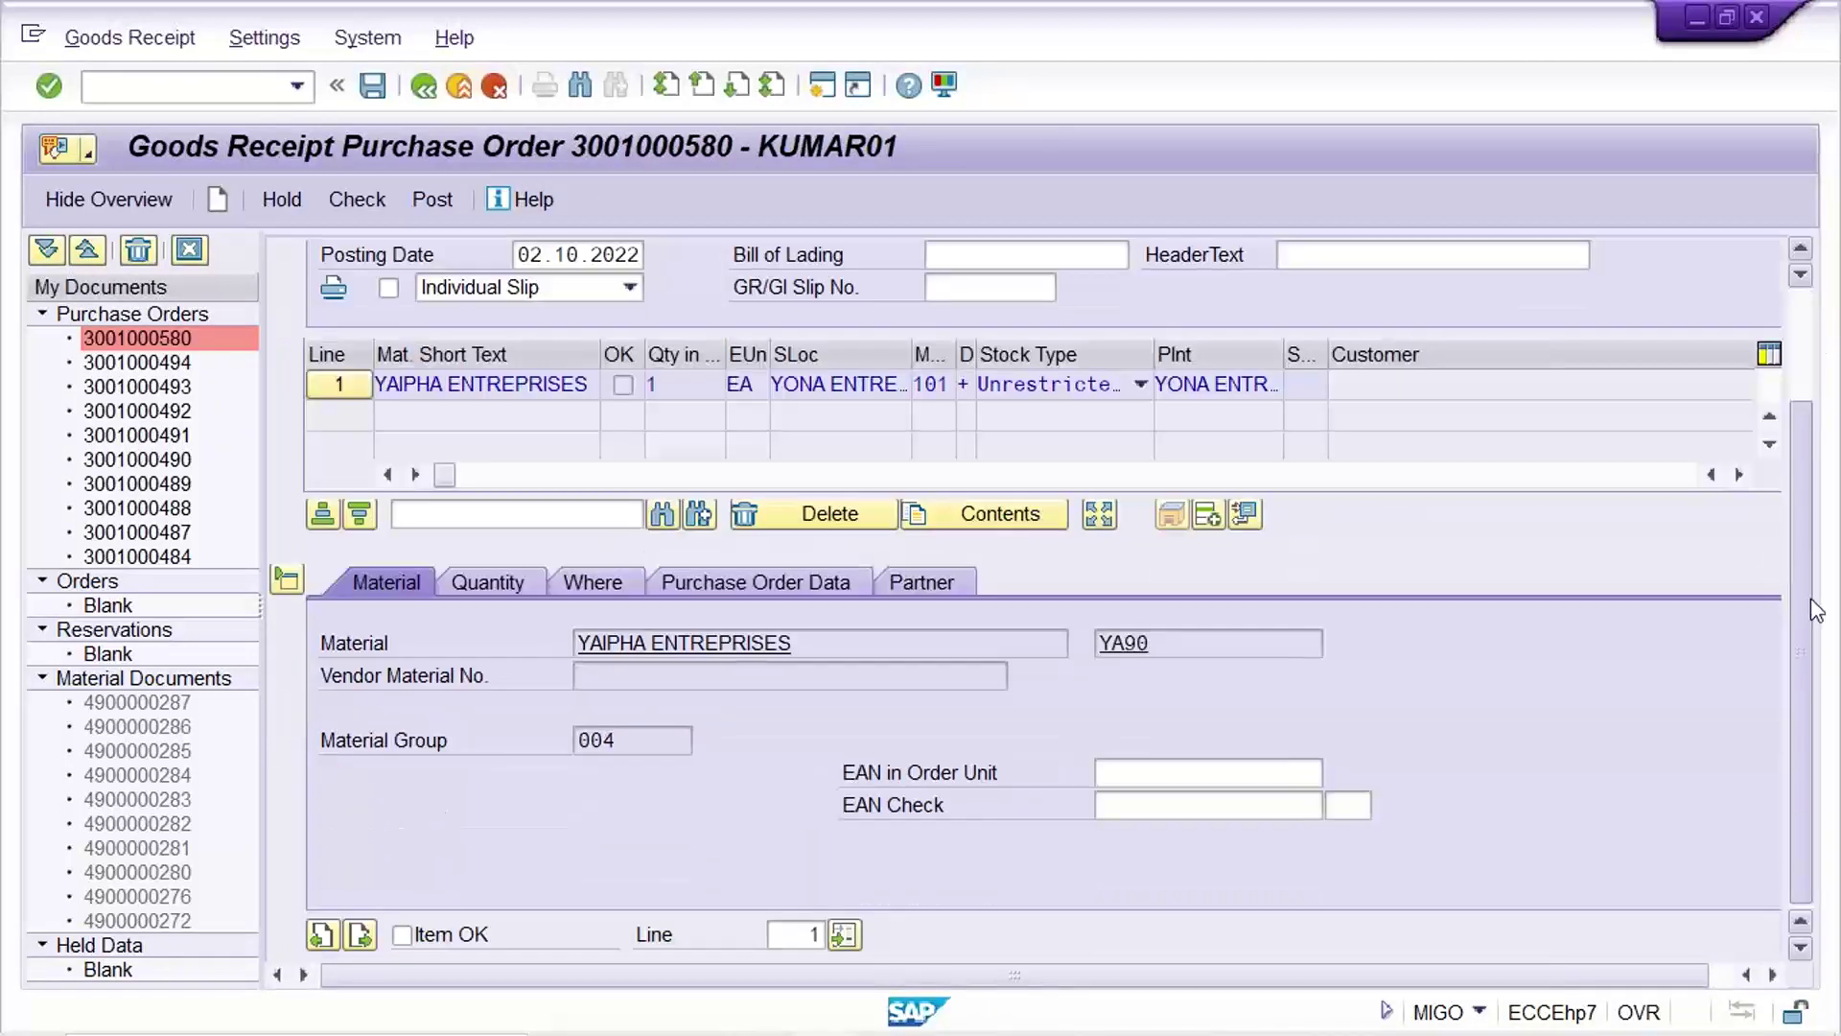
left_click(358, 201)
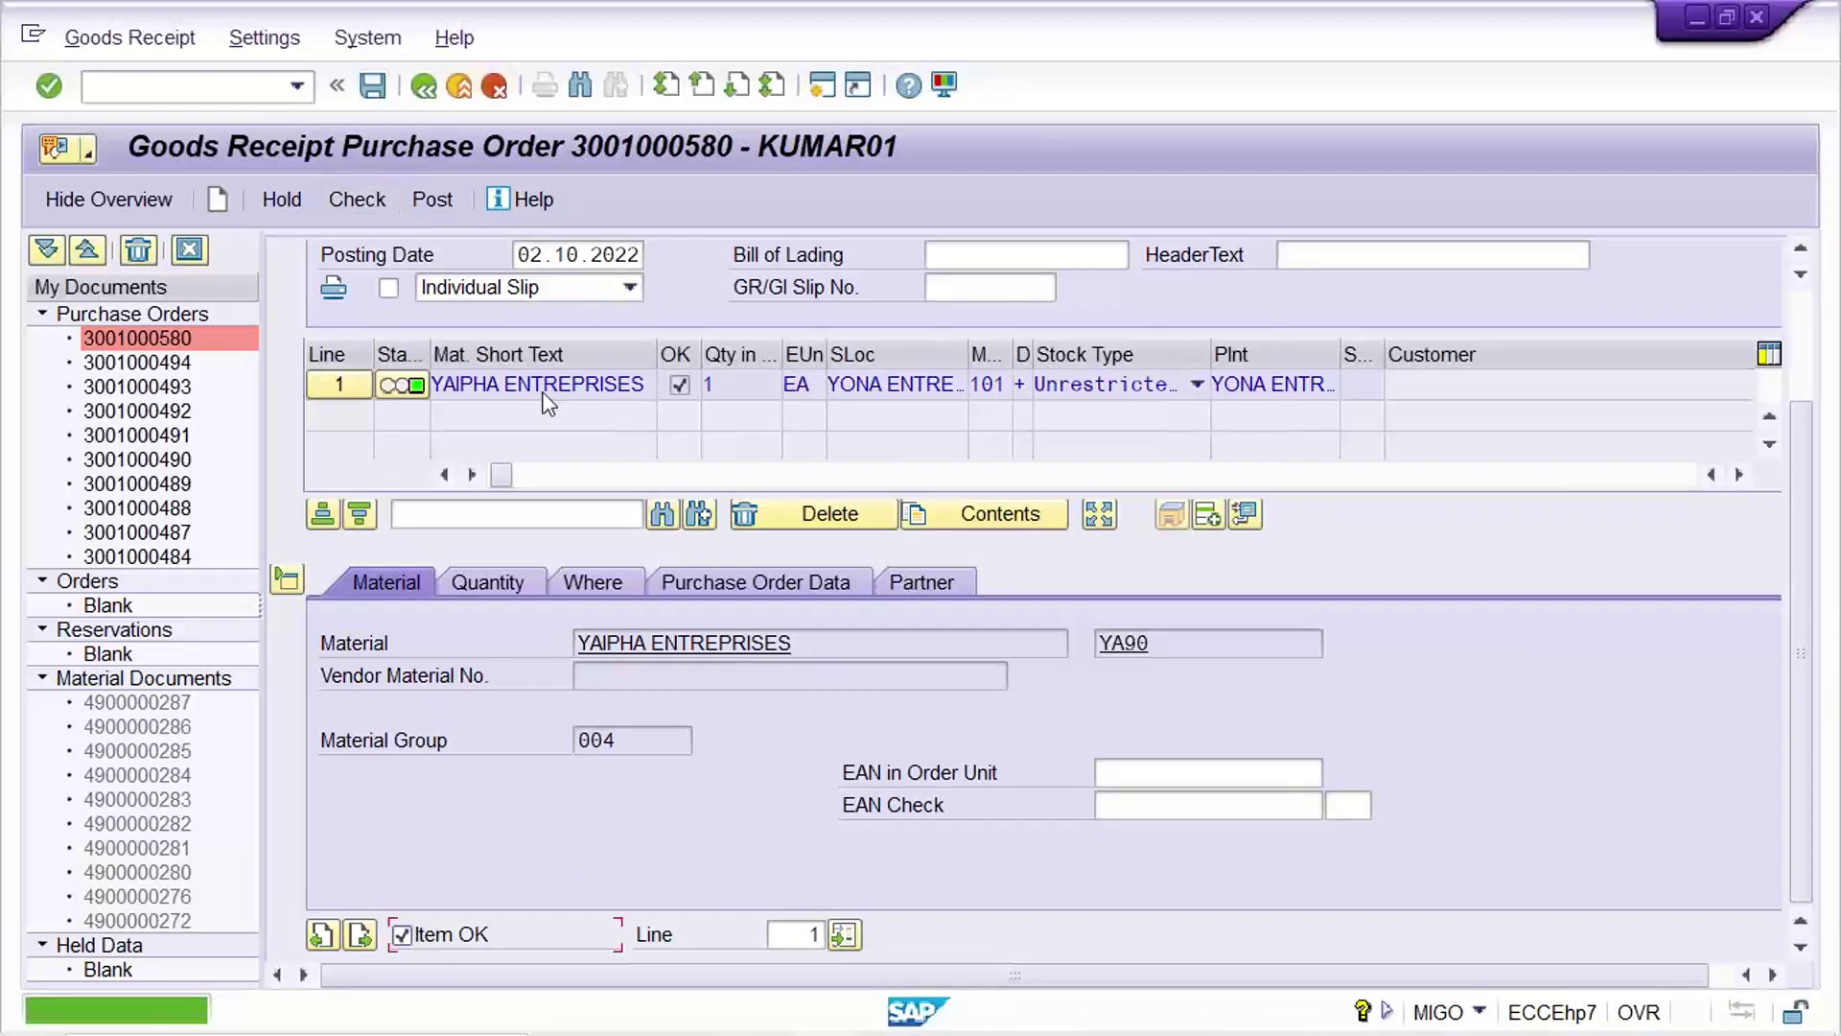
key("ctrl+s")
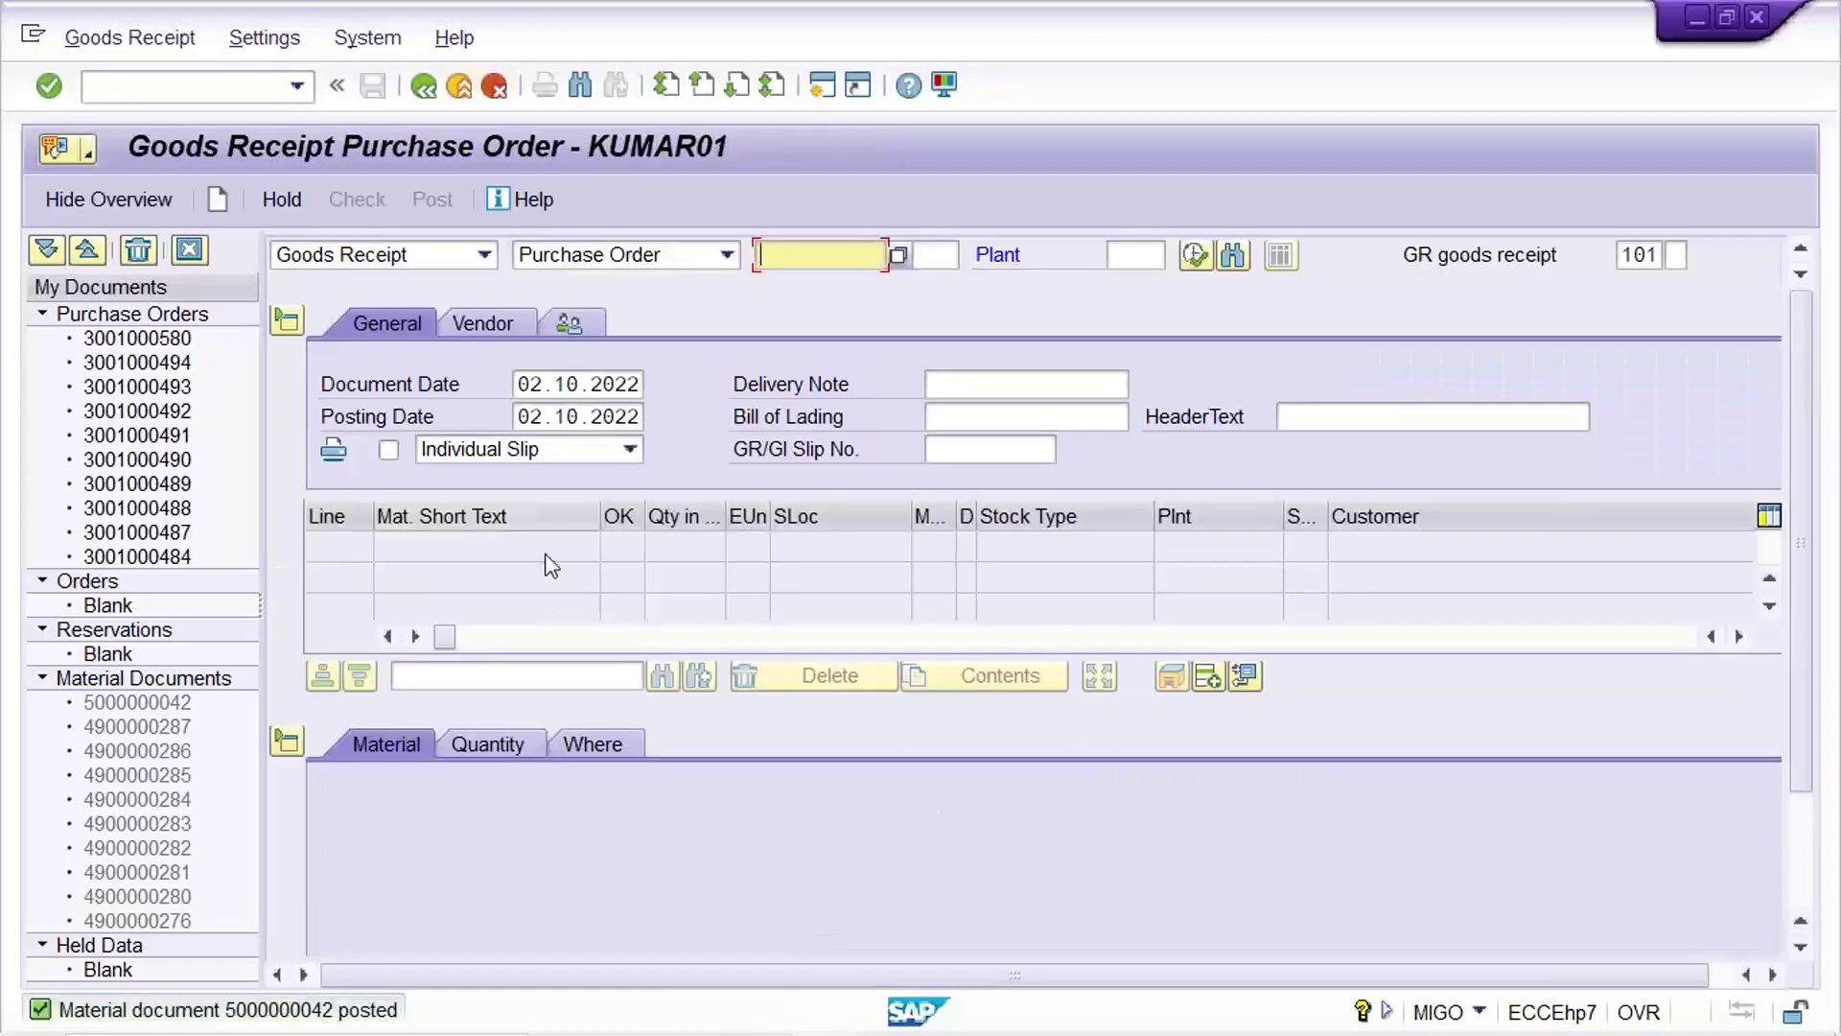
Step: Display the newly posted material document and show its document information
left_click(480, 255)
left_click(398, 310)
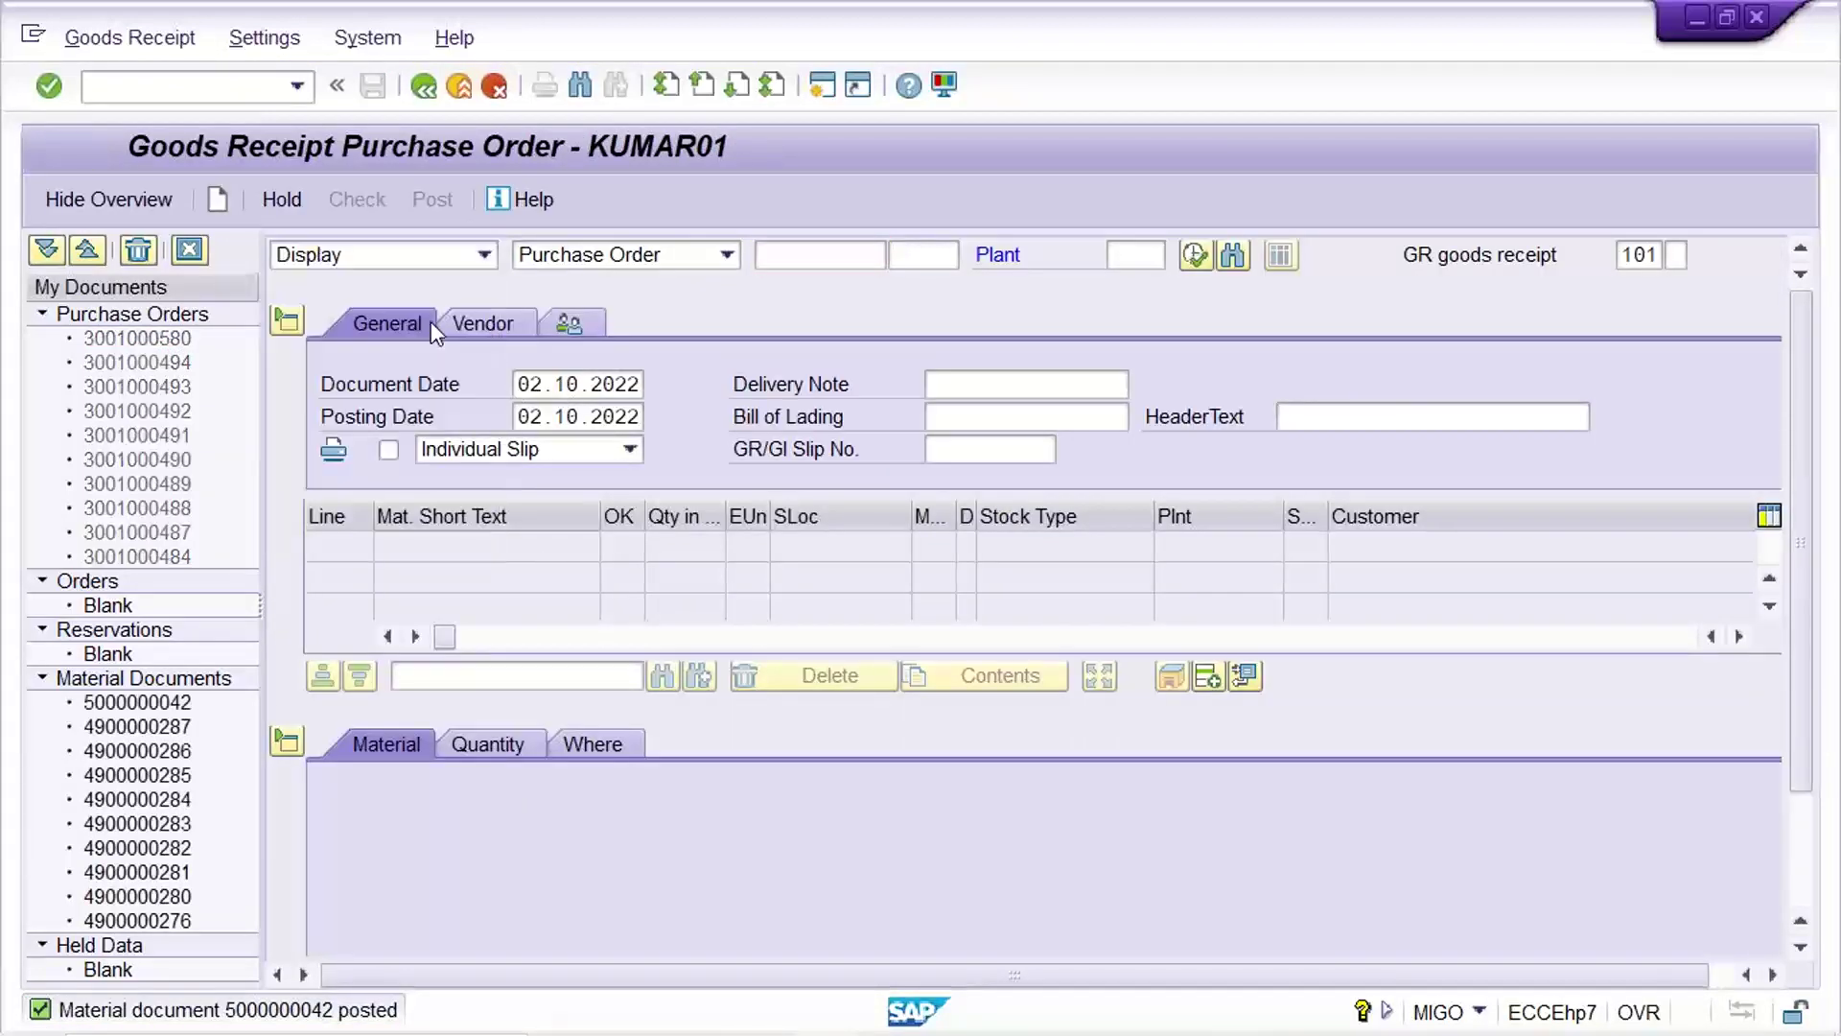
key("Return")
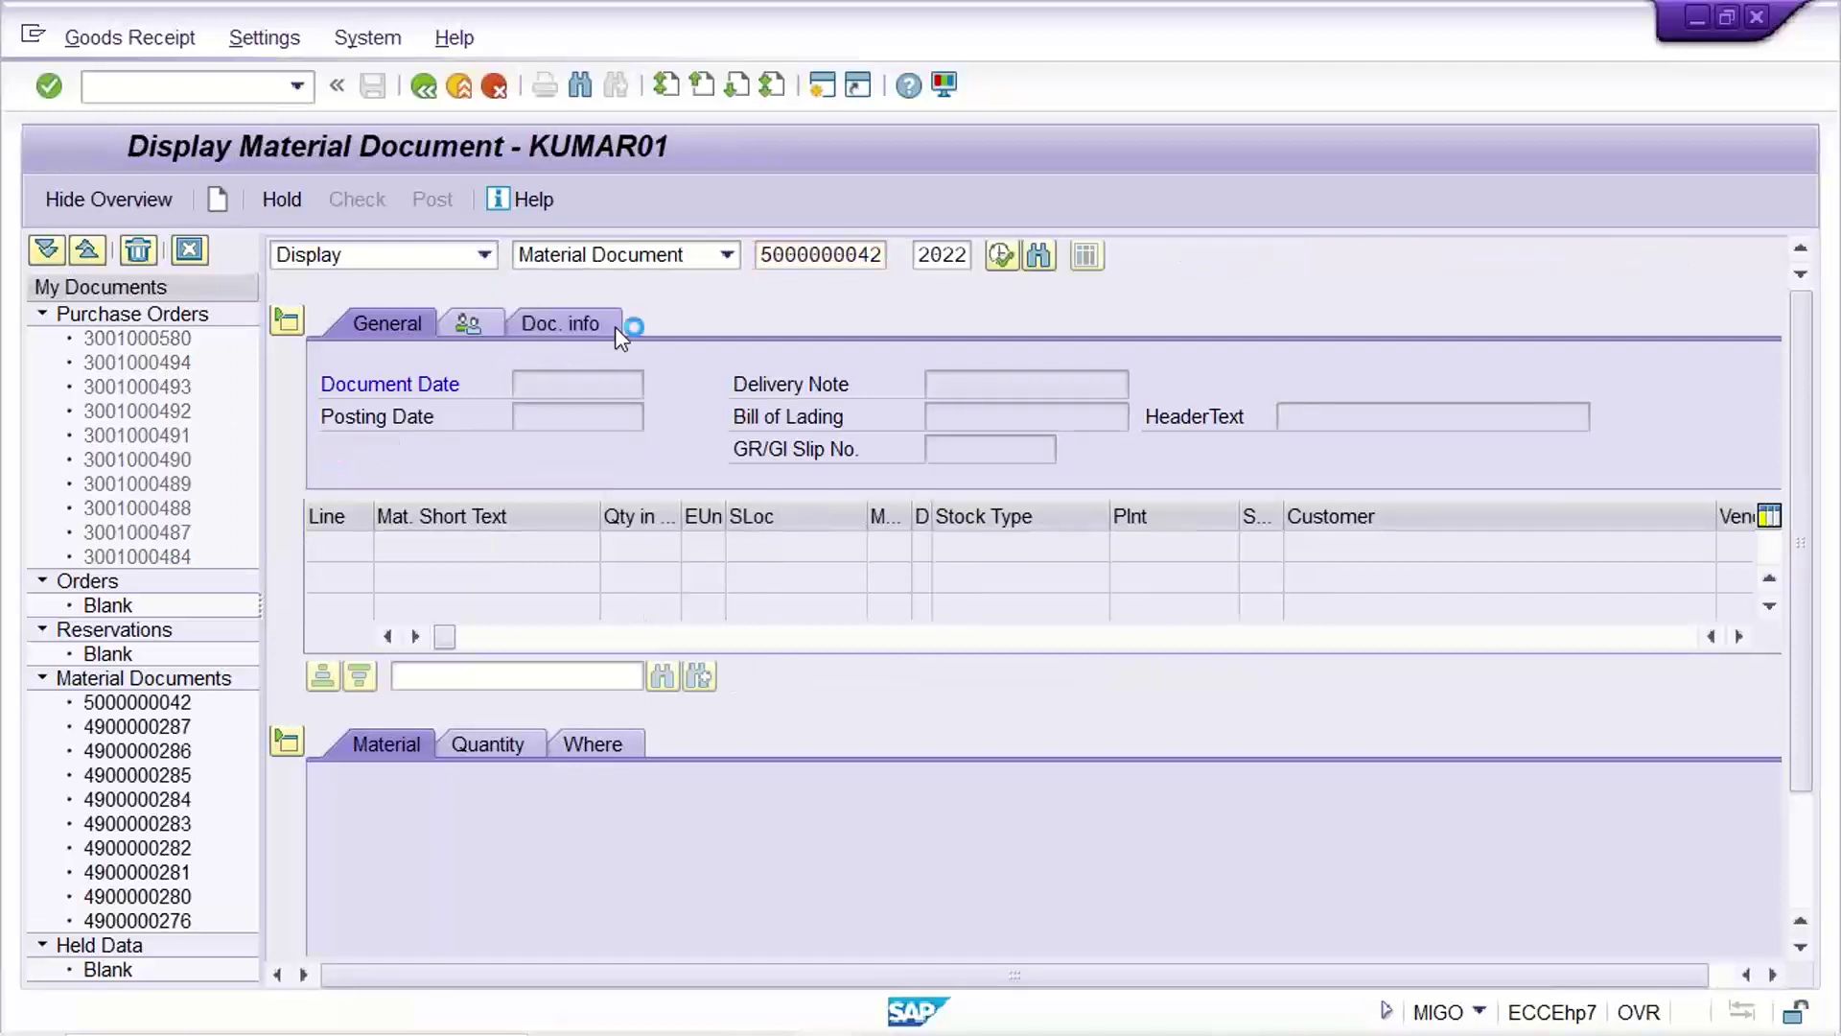
left_click(664, 323)
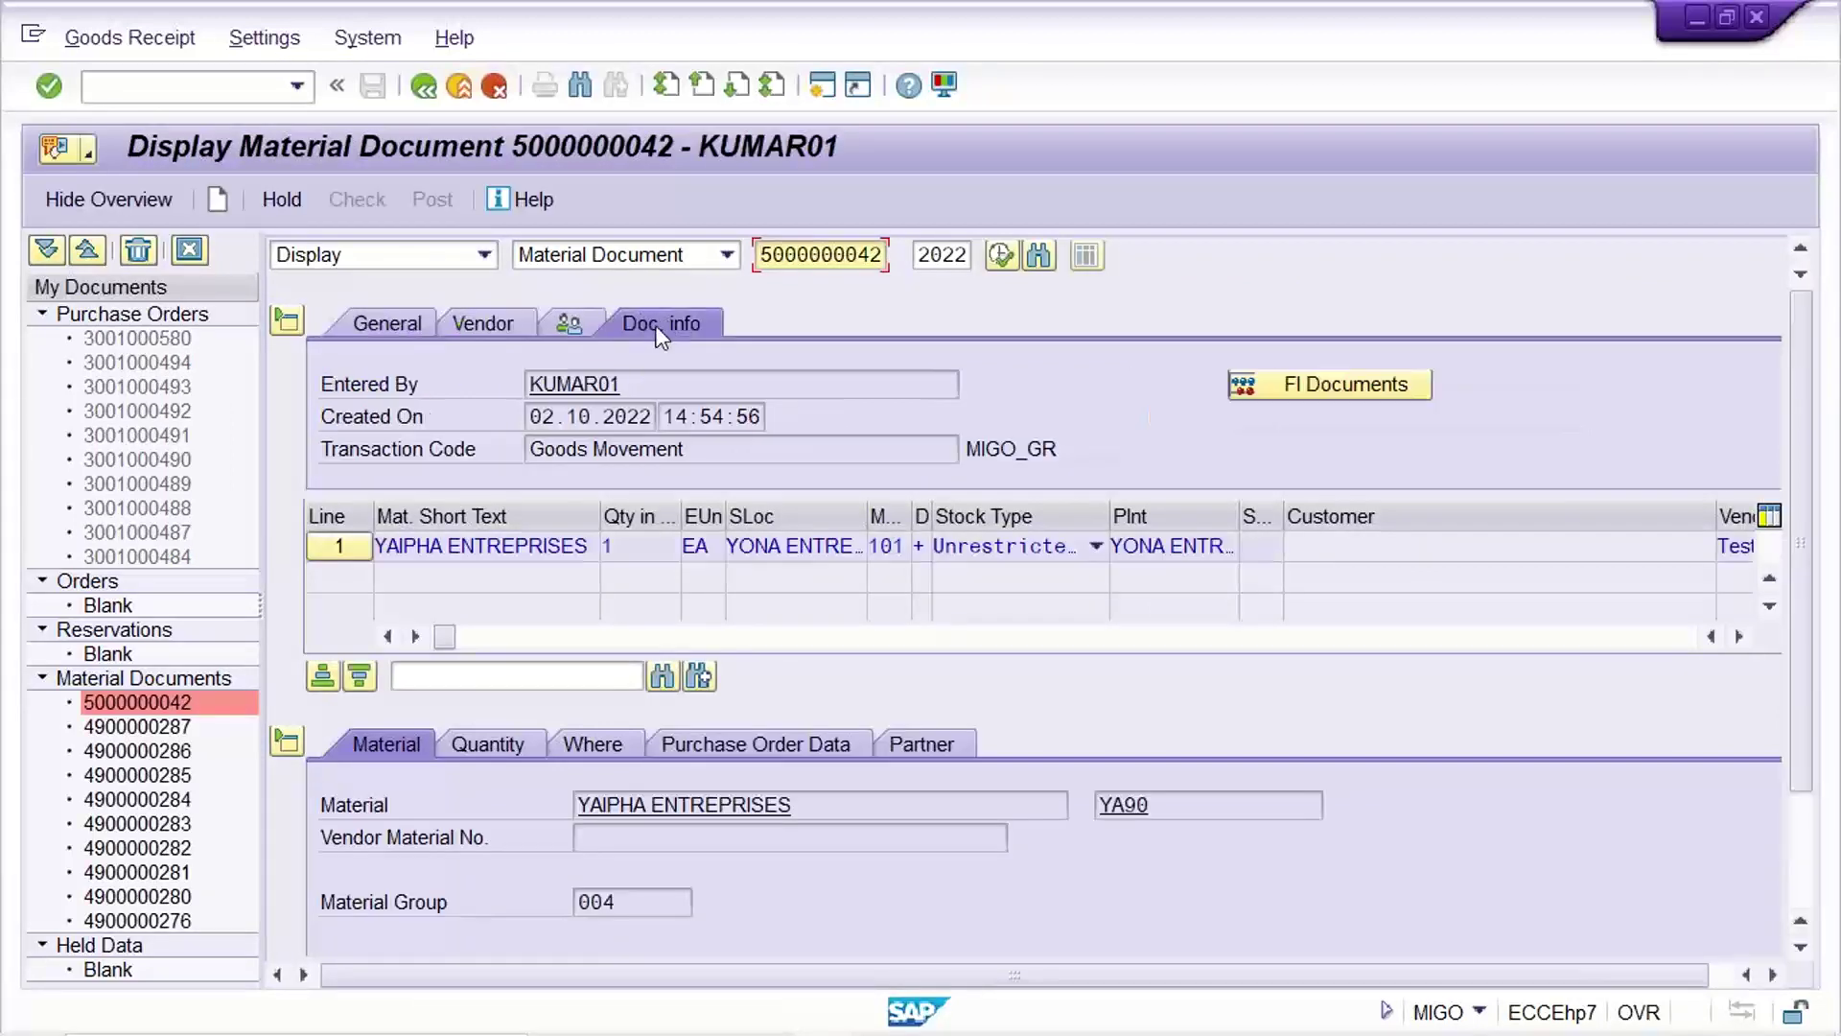
Step: Open the FI document of the goods receipt, examine its stock and GR/IR clearing line items, and go back
left_click(1290, 384)
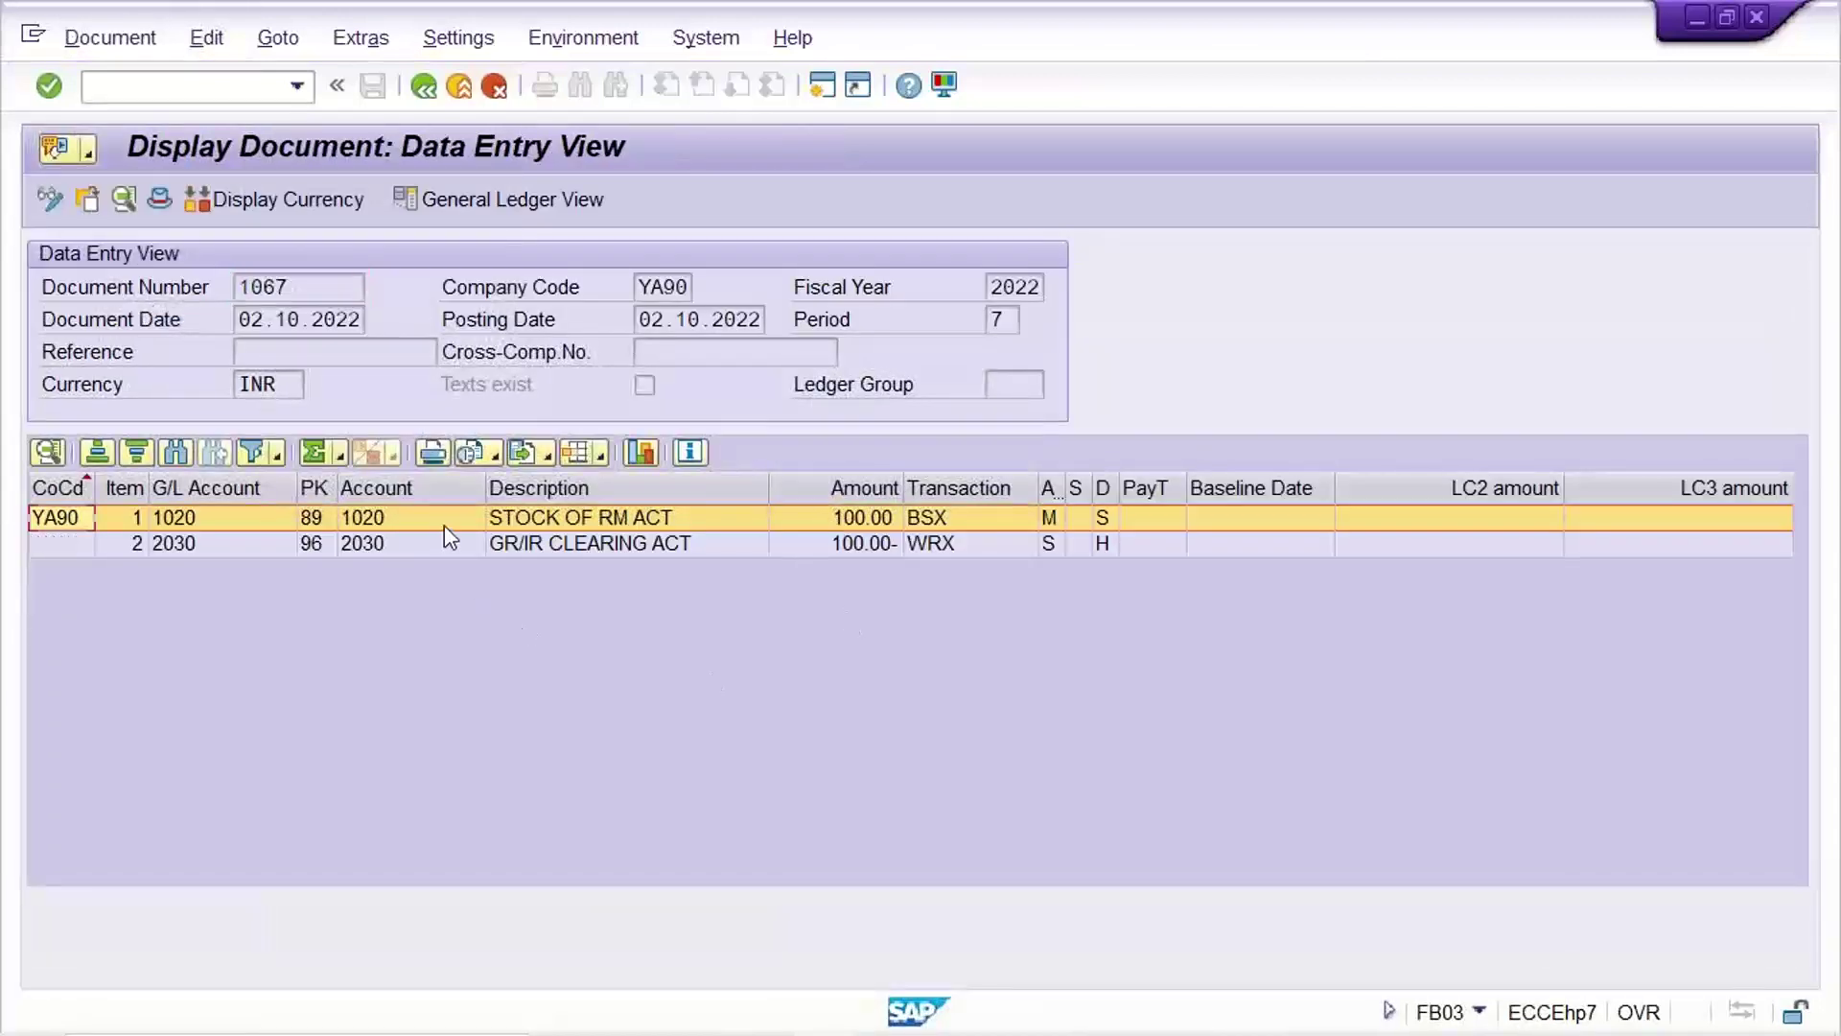
left_click(458, 546)
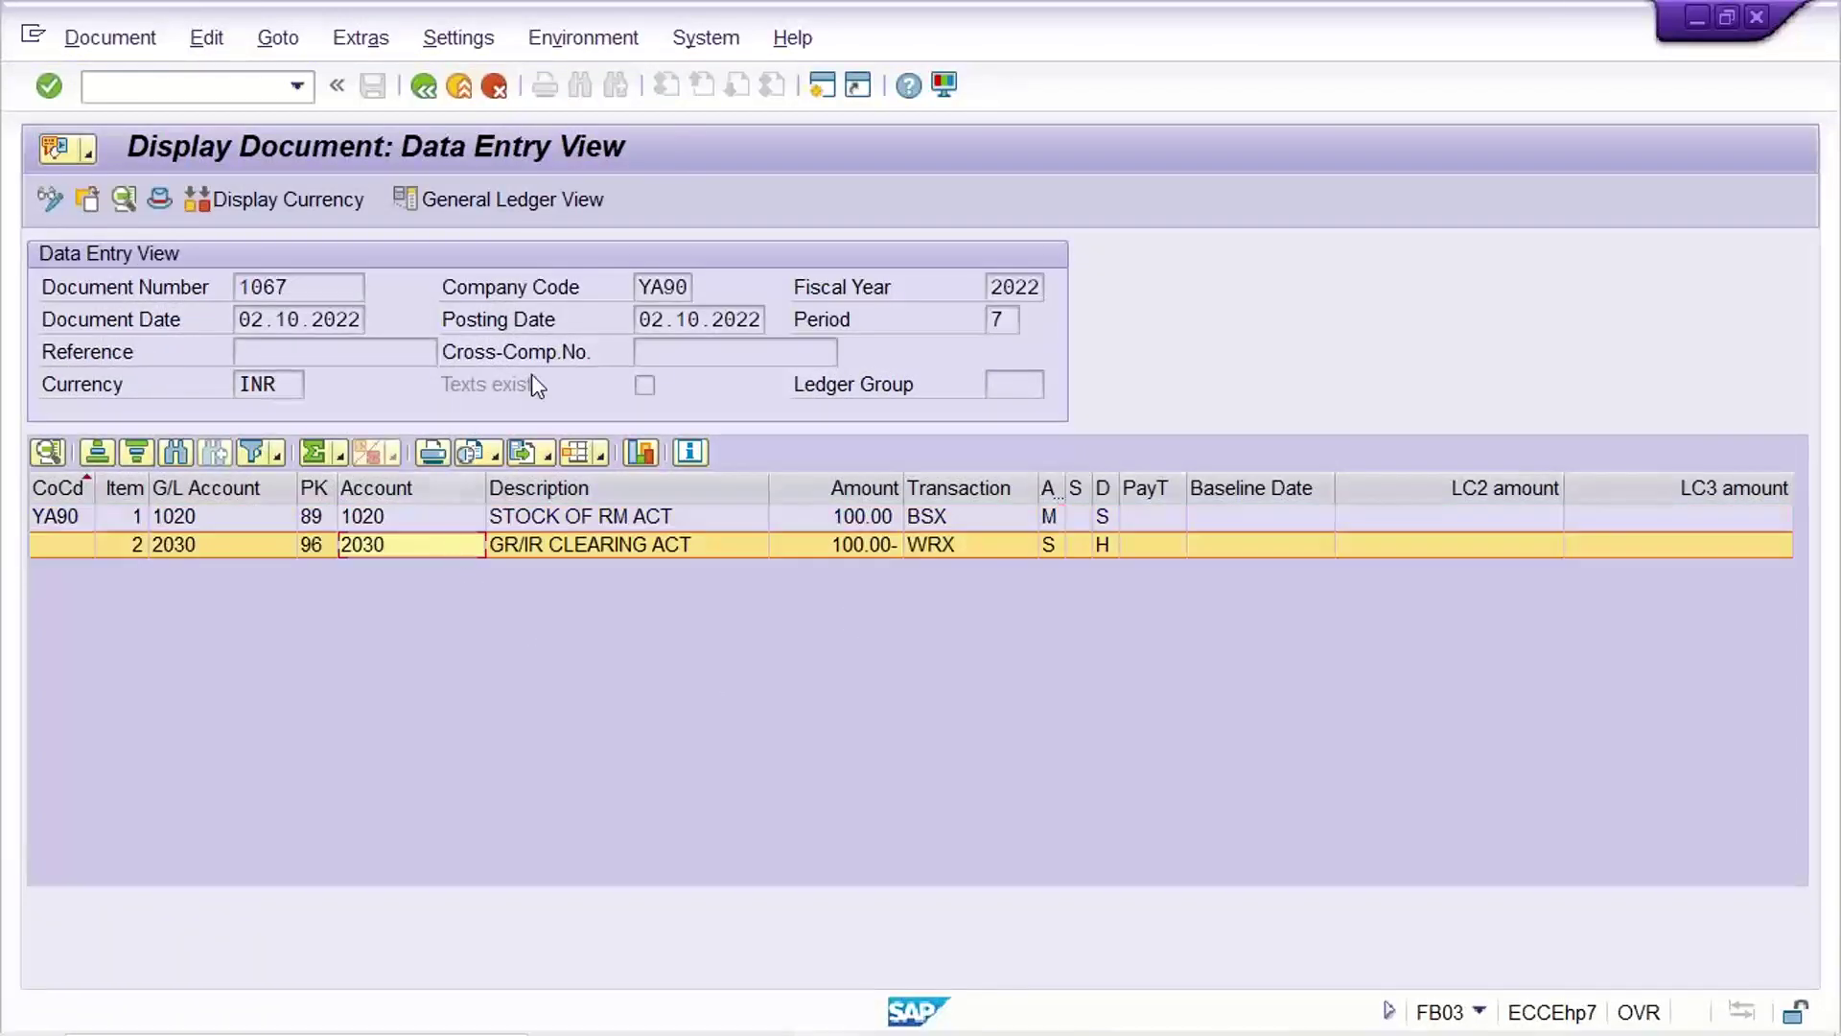
key("F3")
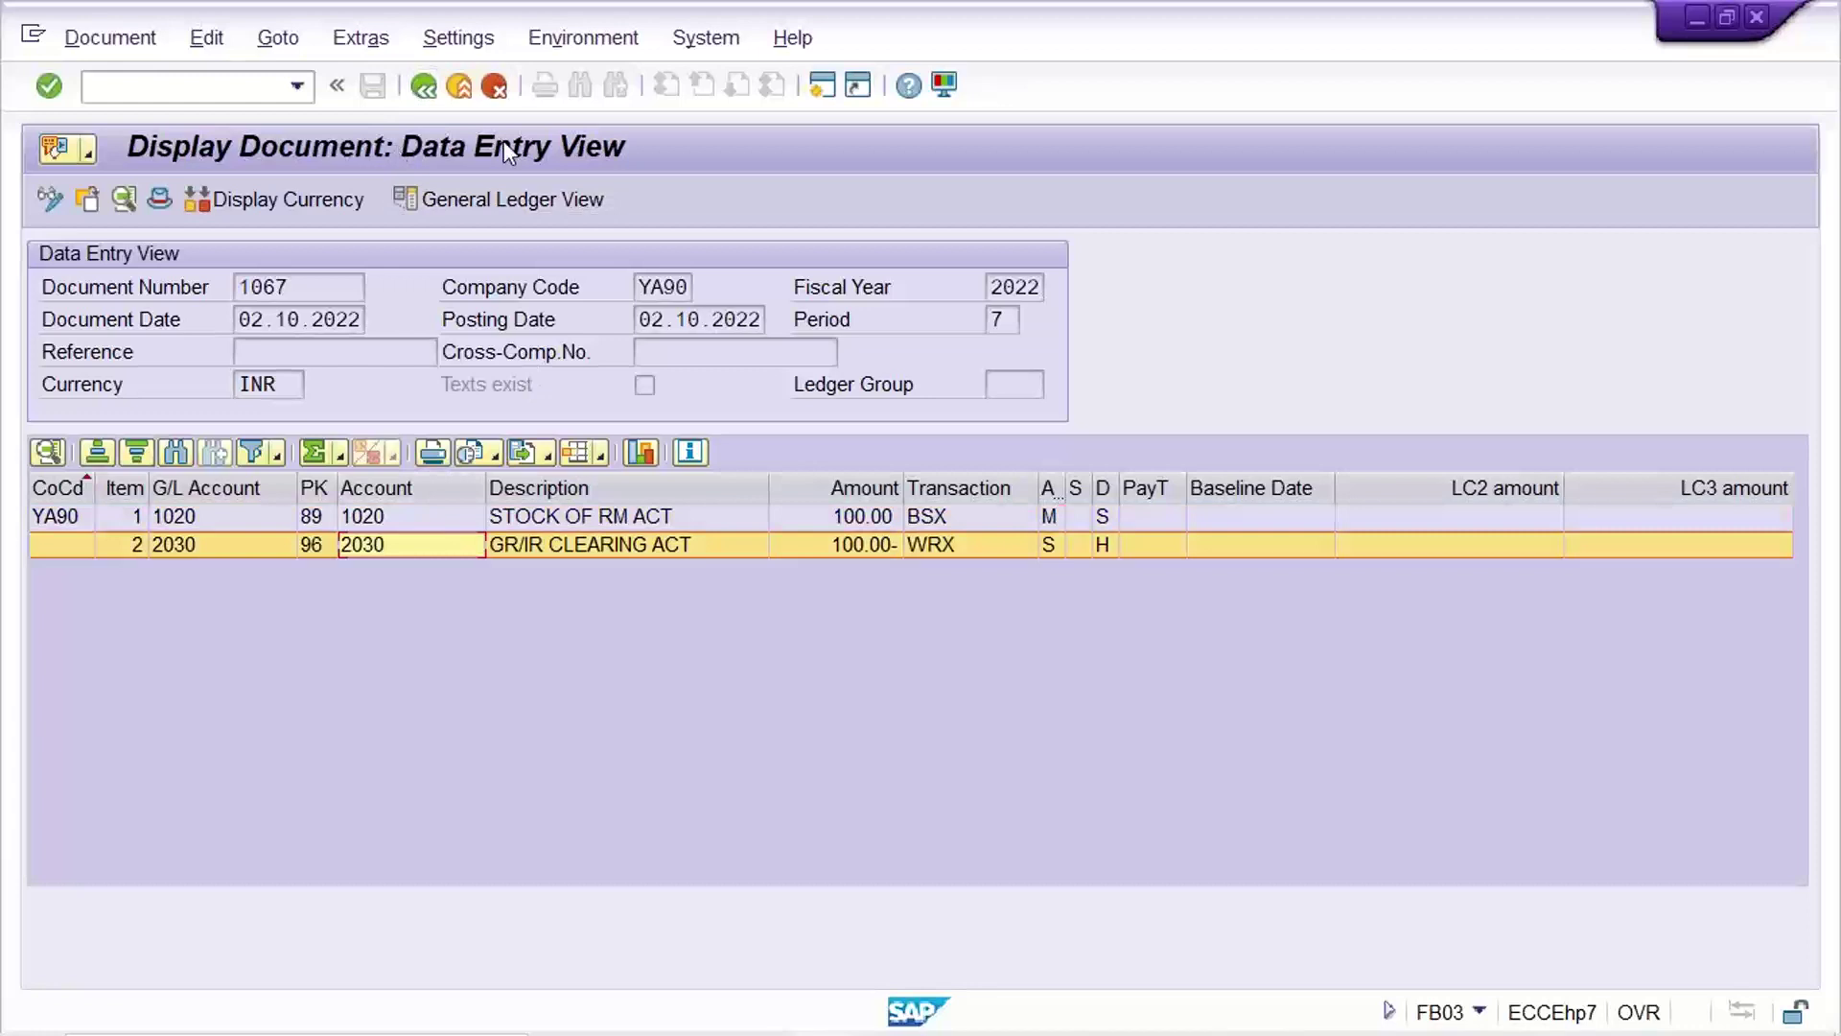